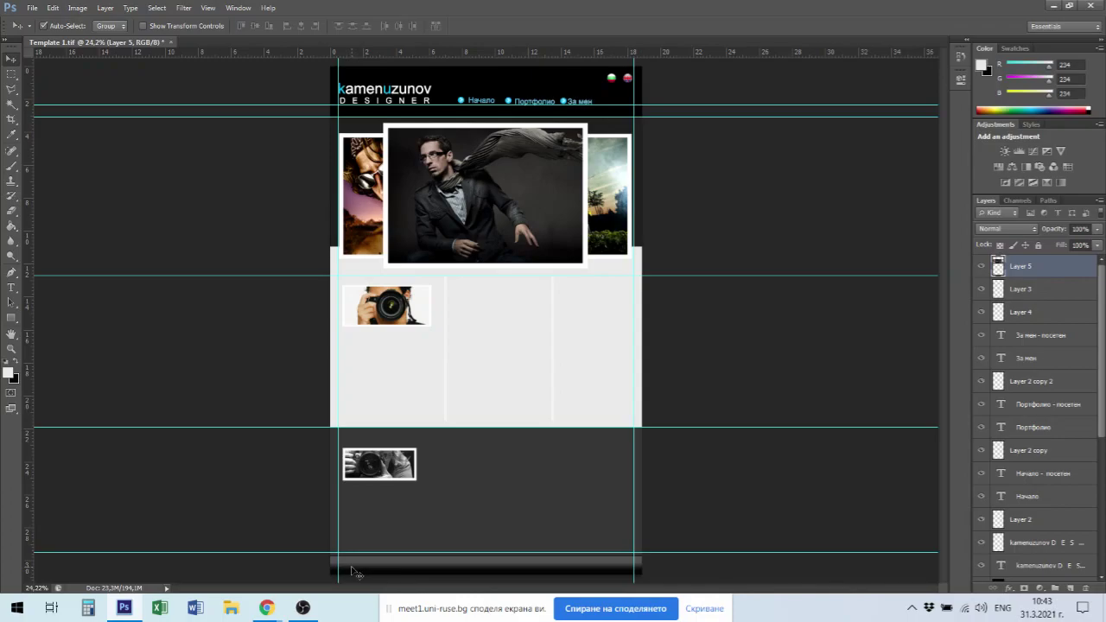
# Examine the gradient footer strip down to pixel level, as well as the page header and the photo slider.
pyautogui.scroll(5, 353, 570)
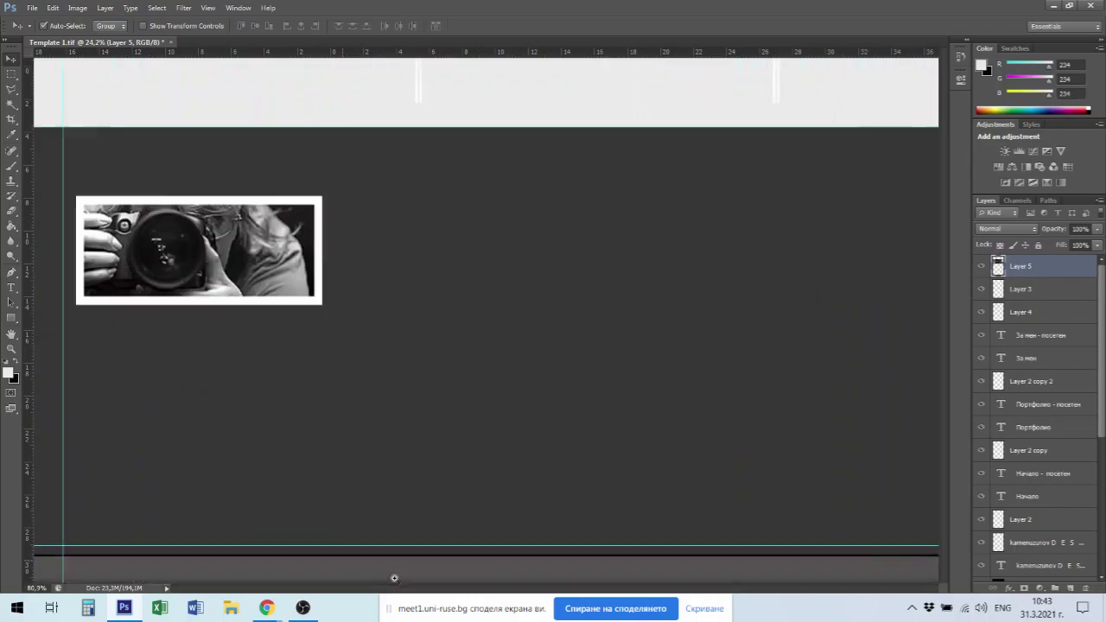
pyautogui.scroll(10, 402, 582)
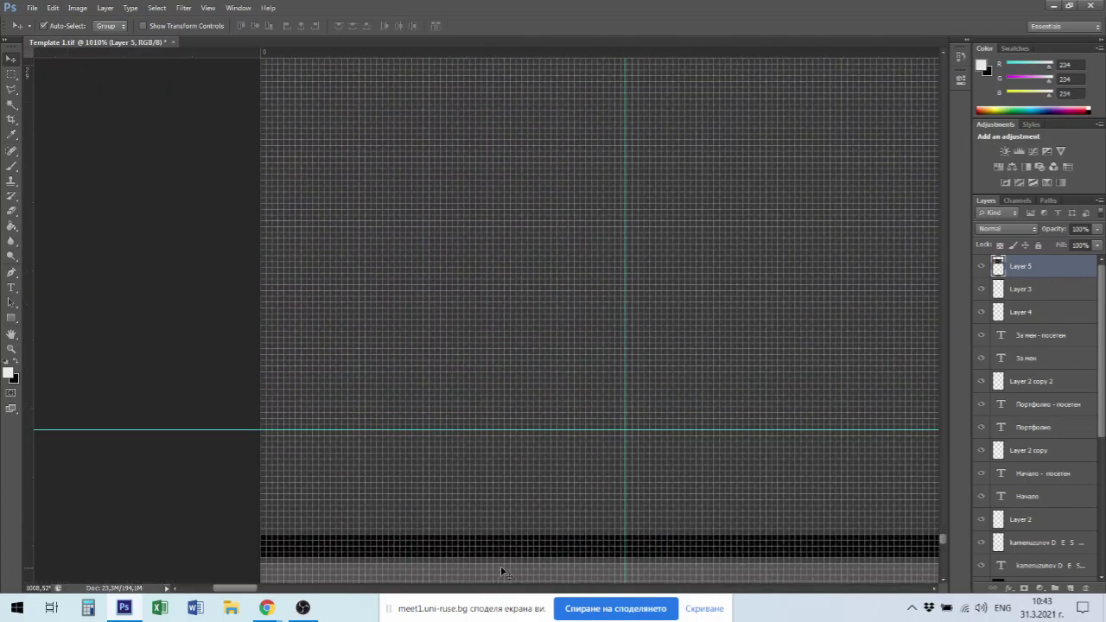
pyautogui.moveTo(506, 543); pyautogui.dragTo(529, 68)
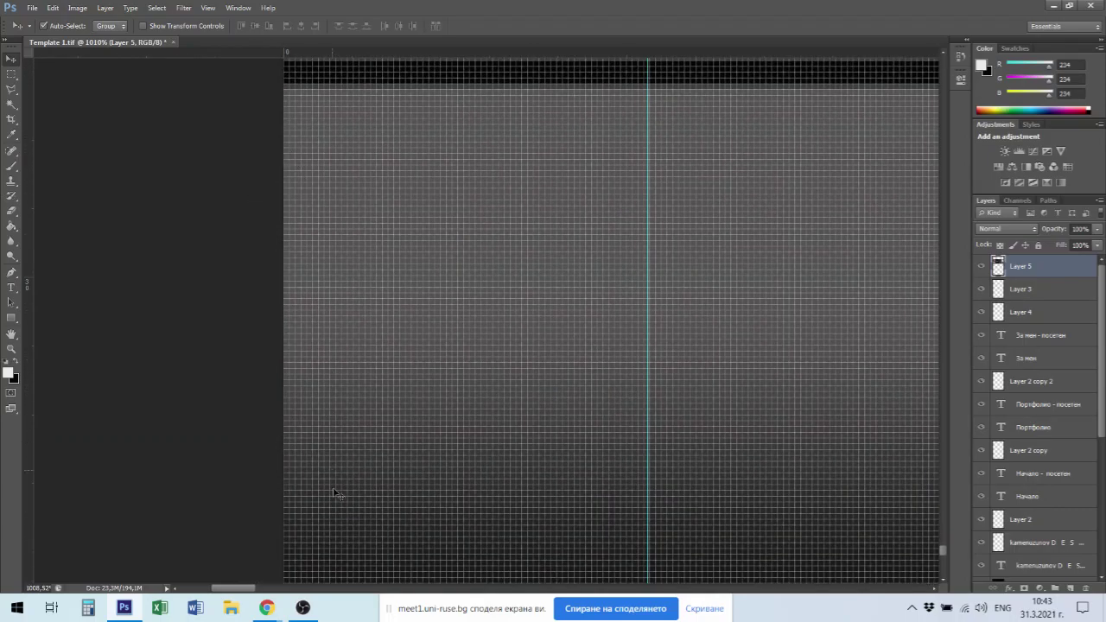
pyautogui.moveTo(355, 175); pyautogui.dragTo(359, 248)
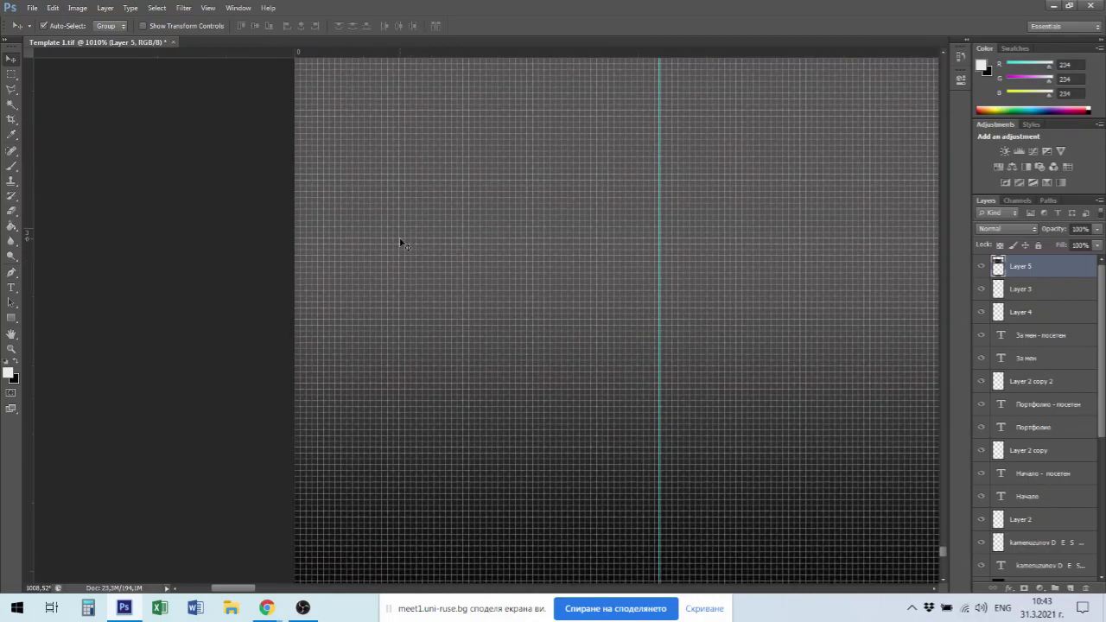
pyautogui.hotkey('ctrl', '-')
pyautogui.hotkey('ctrl', '-')
pyautogui.hotkey('ctrl', '-')
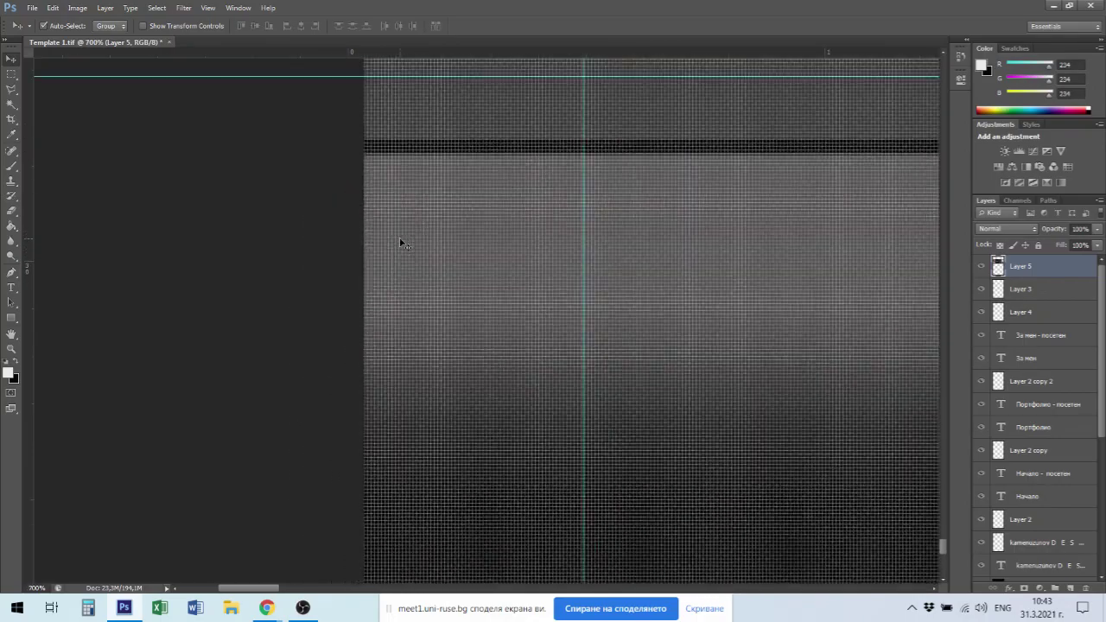
pyautogui.hotkey('ctrl', '-')
pyautogui.hotkey('ctrl', '-')
pyautogui.hotkey('ctrl', '-')
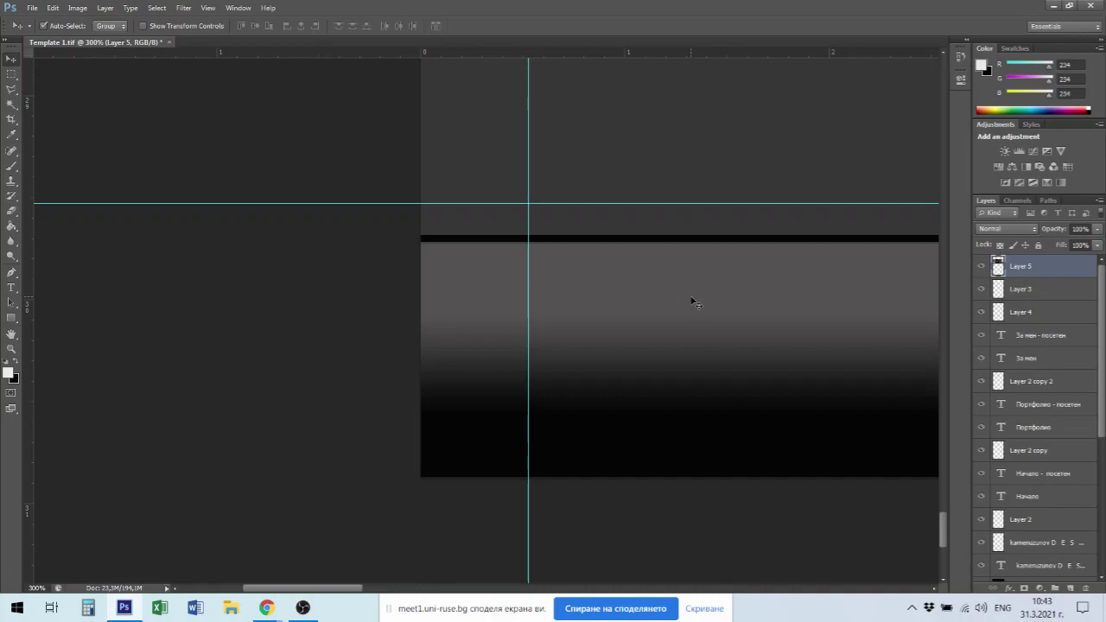
pyautogui.hotkey('ctrl', '0')
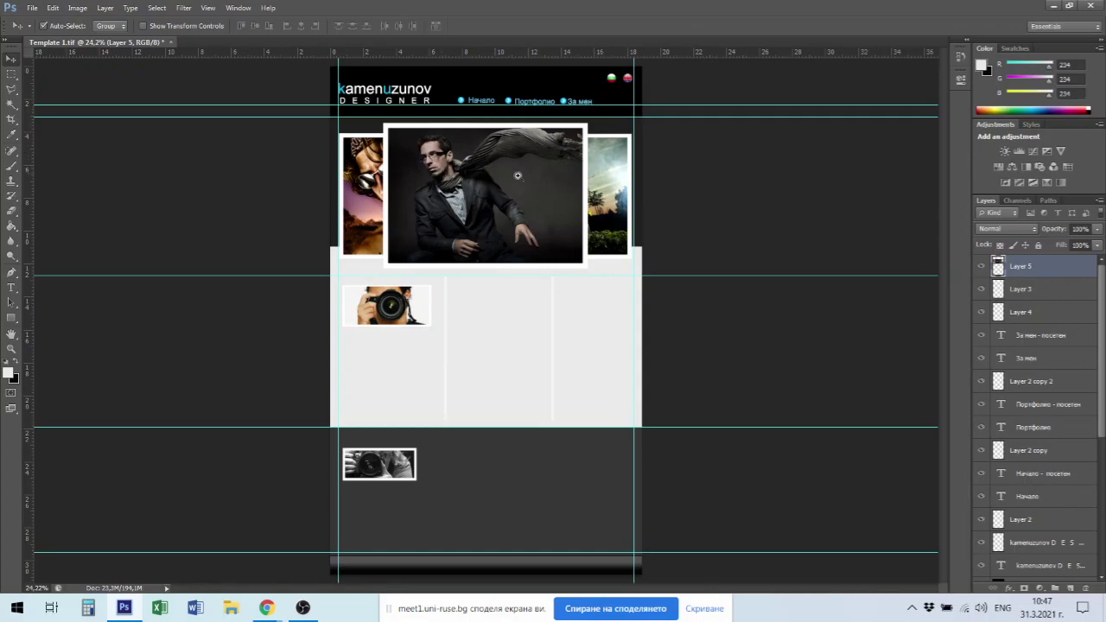
pyautogui.scroll(3, 519, 173)
pyautogui.scroll(3, 554, 291)
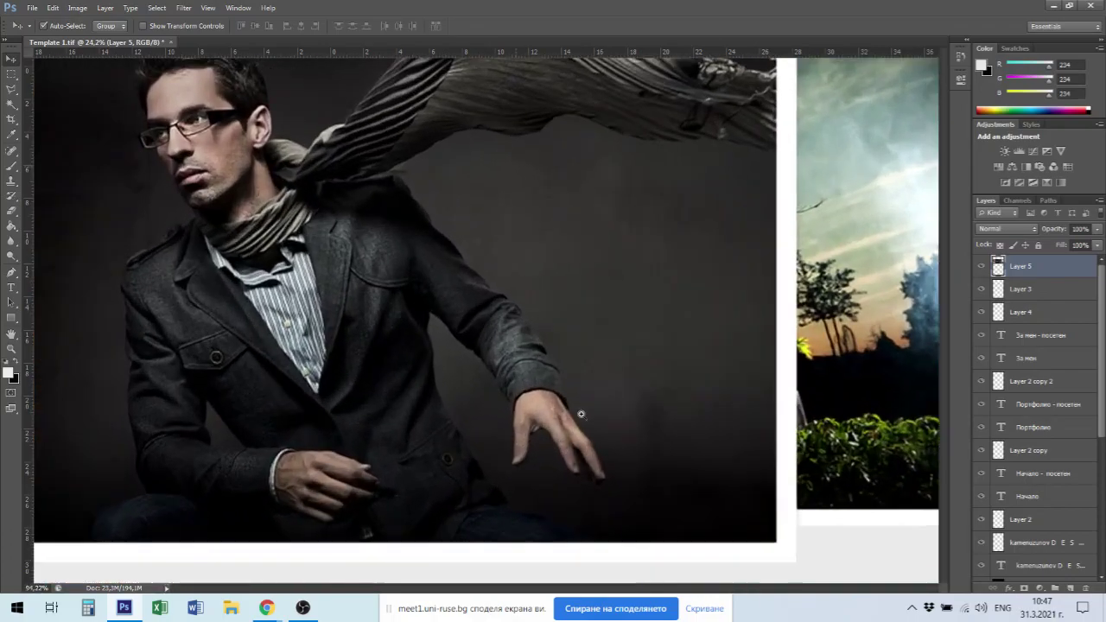
pyautogui.scroll(-1, 553, 292)
pyautogui.moveTo(605, 229); pyautogui.dragTo(574, 328)
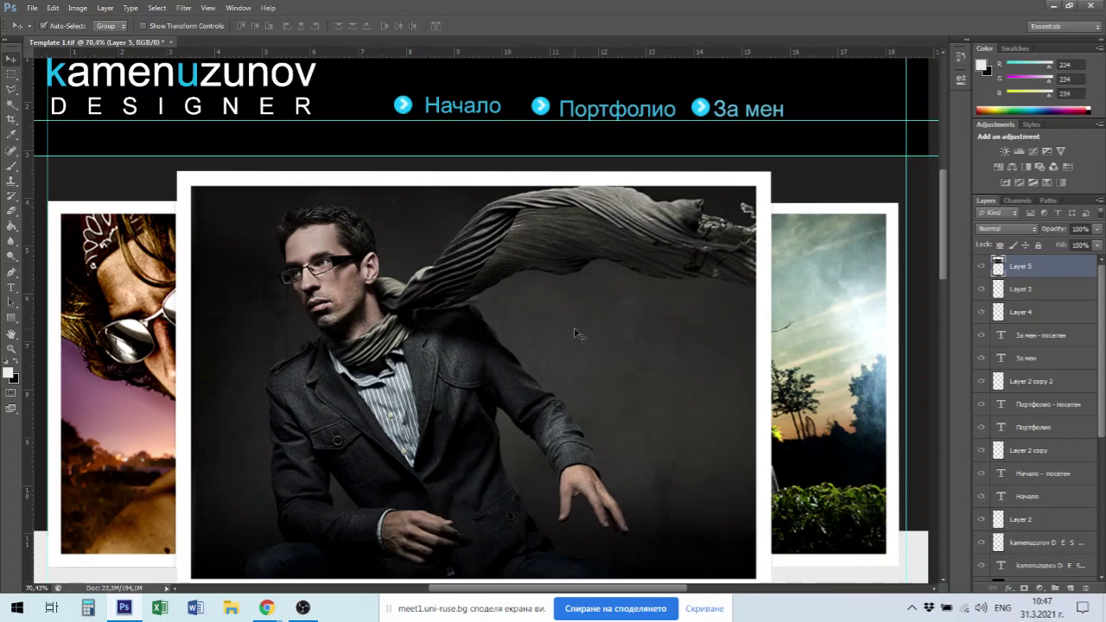
pyautogui.scroll(-2, 575, 333)
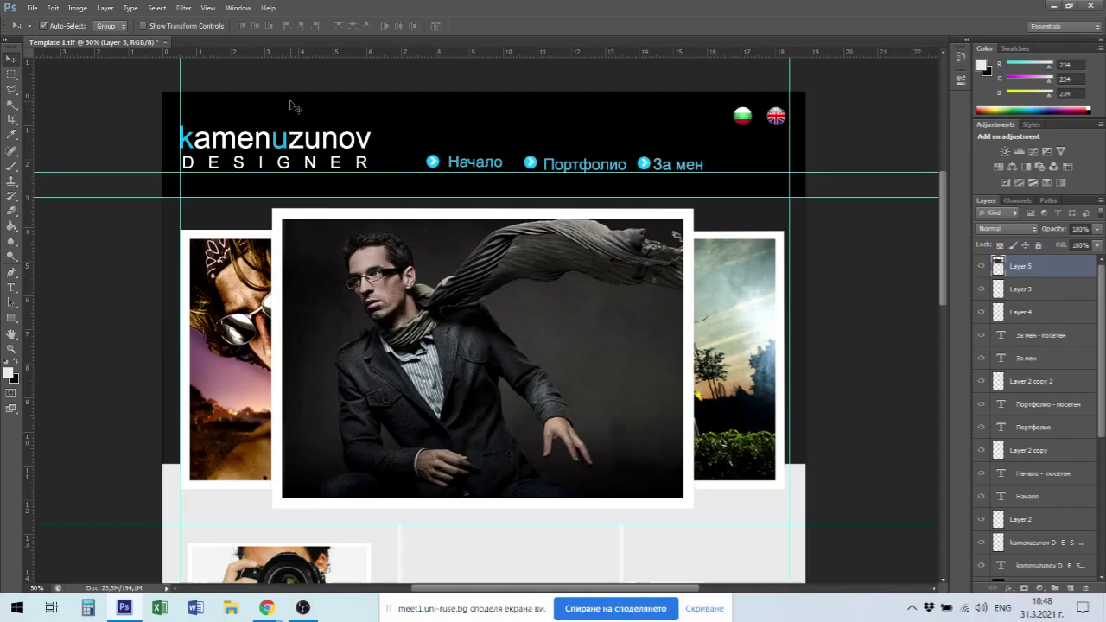
# Save a copy of the template in the work folder as index.psd in Photoshop format, keeping the layers.
pyautogui.click(36, 10)
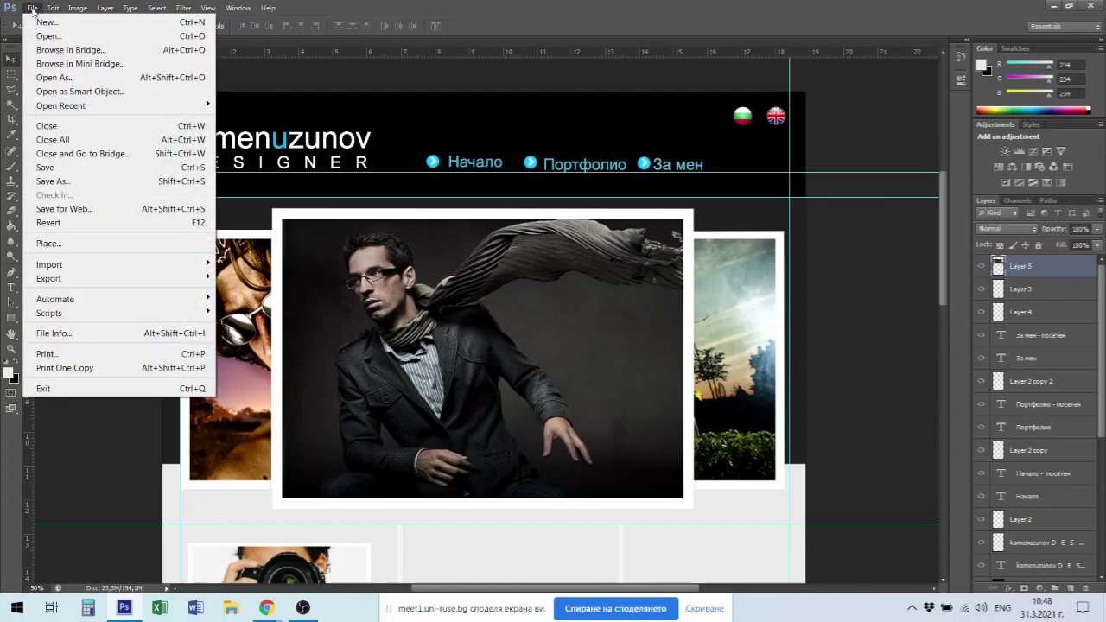
pyautogui.click(70, 182)
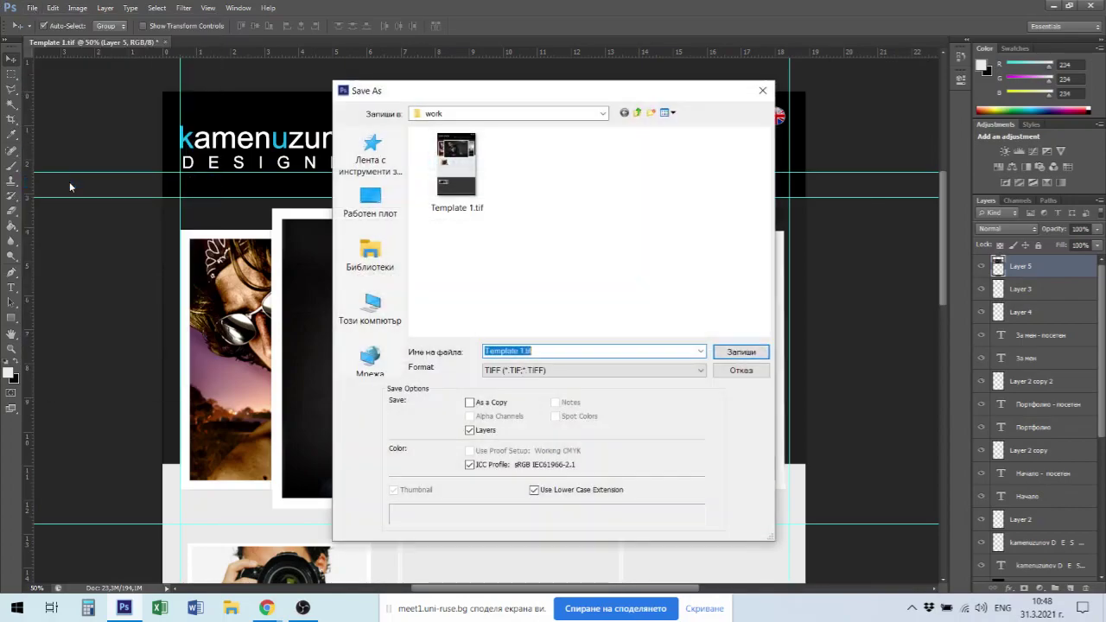
pyautogui.press('BackSpace')
pyautogui.write('index')
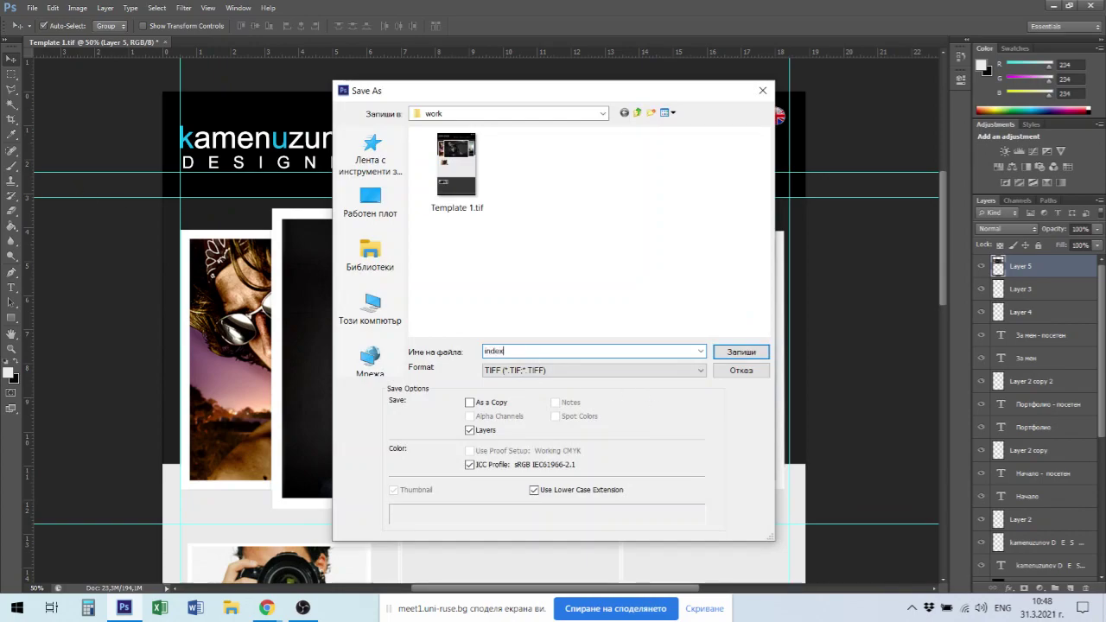
pyautogui.click(702, 370)
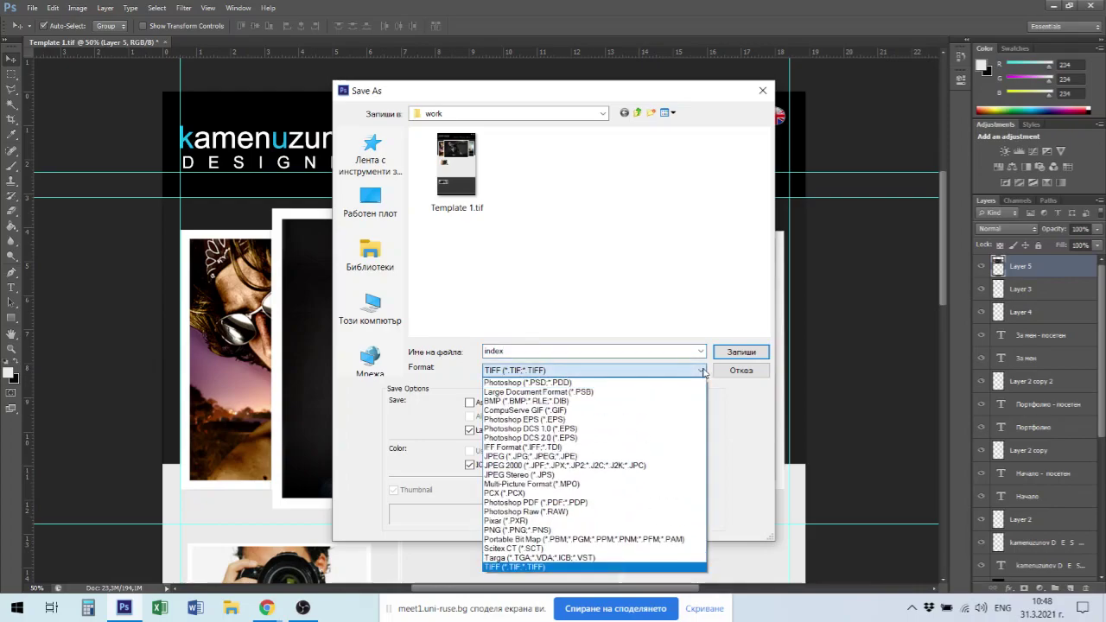
pyautogui.click(542, 383)
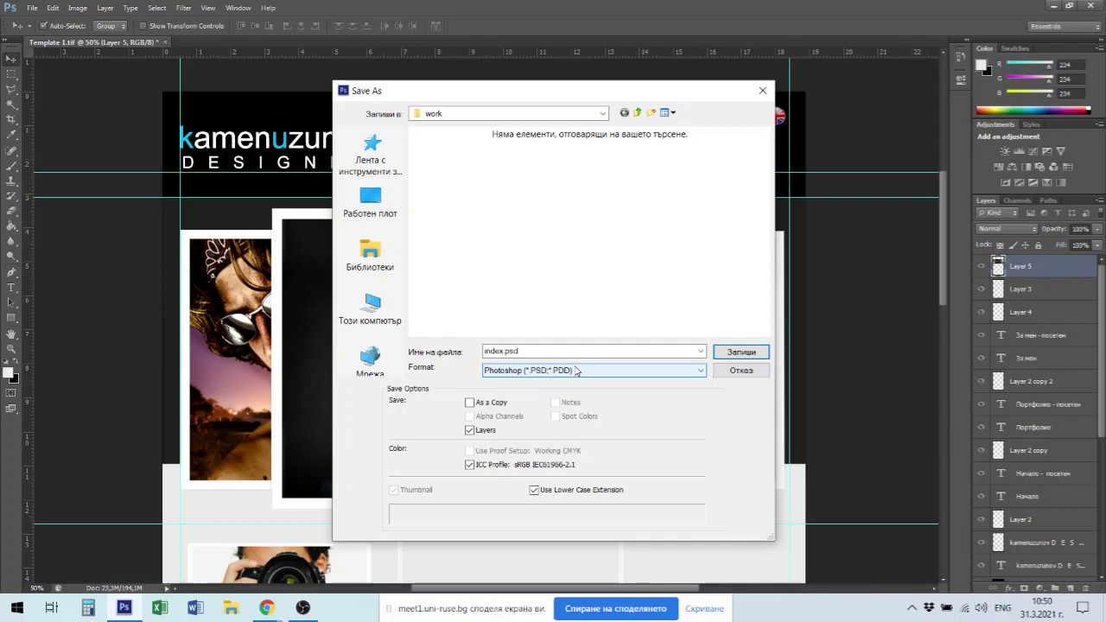
pyautogui.click(528, 351)
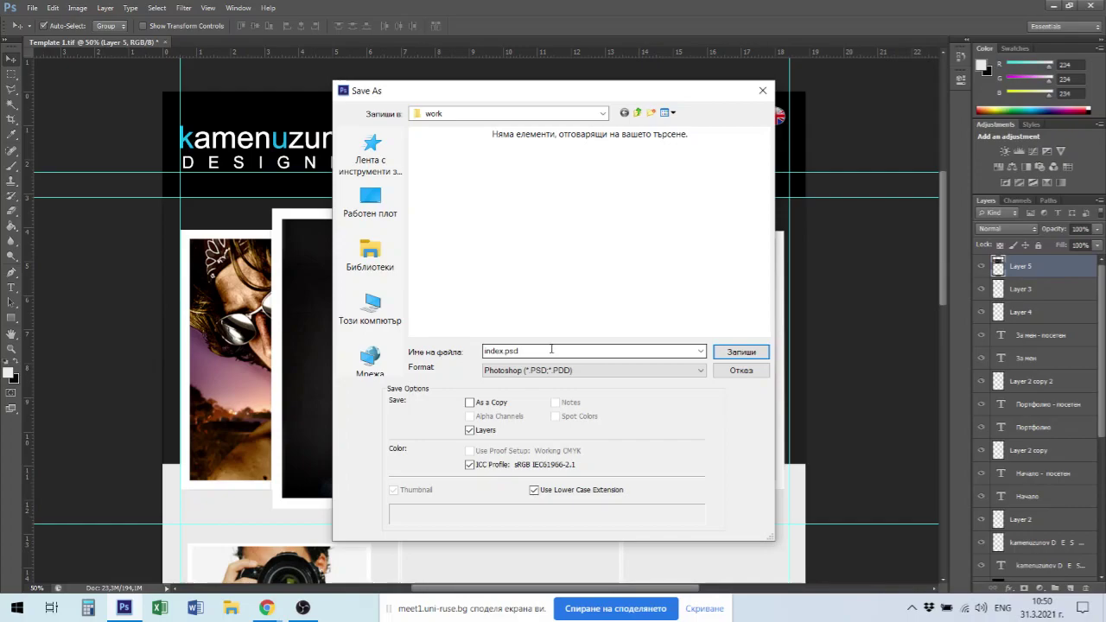
pyautogui.doubleClick(493, 351)
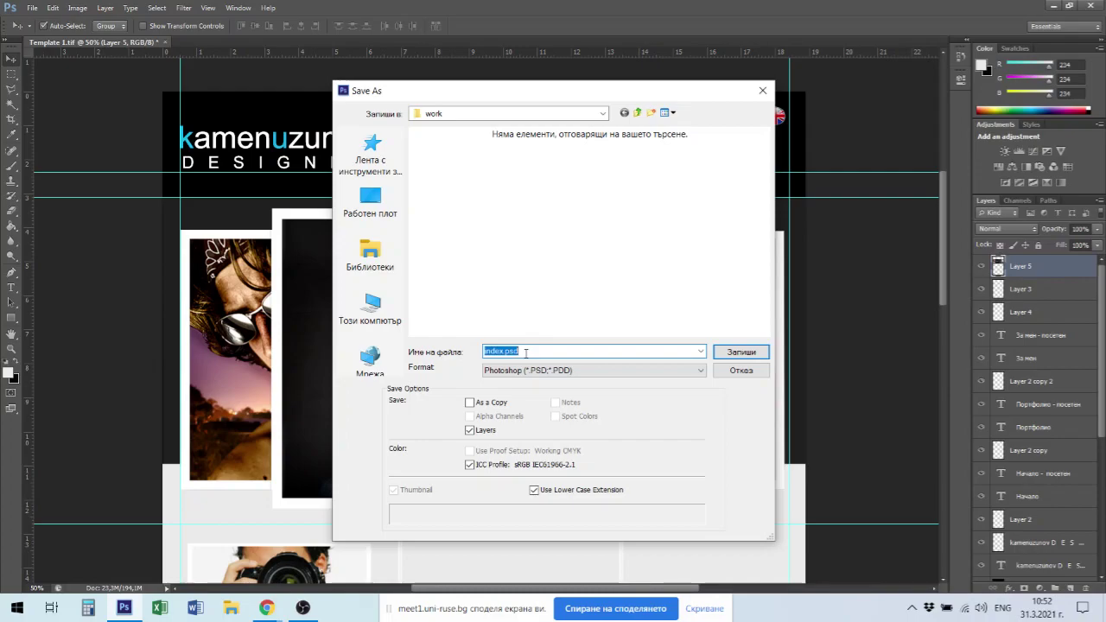
pyautogui.click(742, 352)
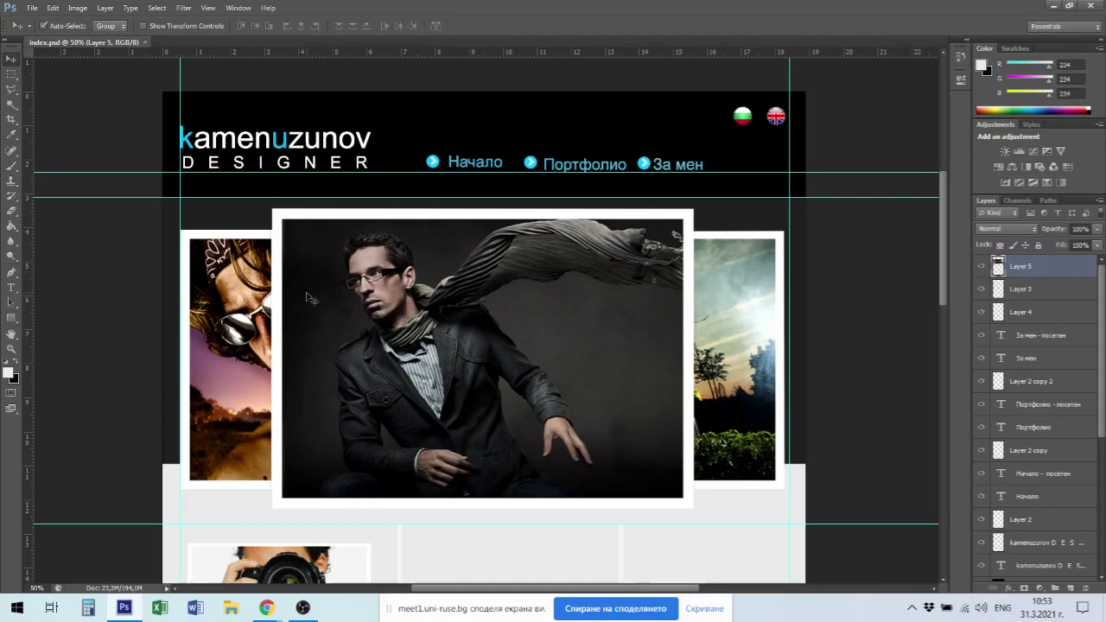
# Draw a slice along the page's upper edge with the Slice tool, from the page's left edge to just before the Bulgarian flag.
pyautogui.click(16, 124)
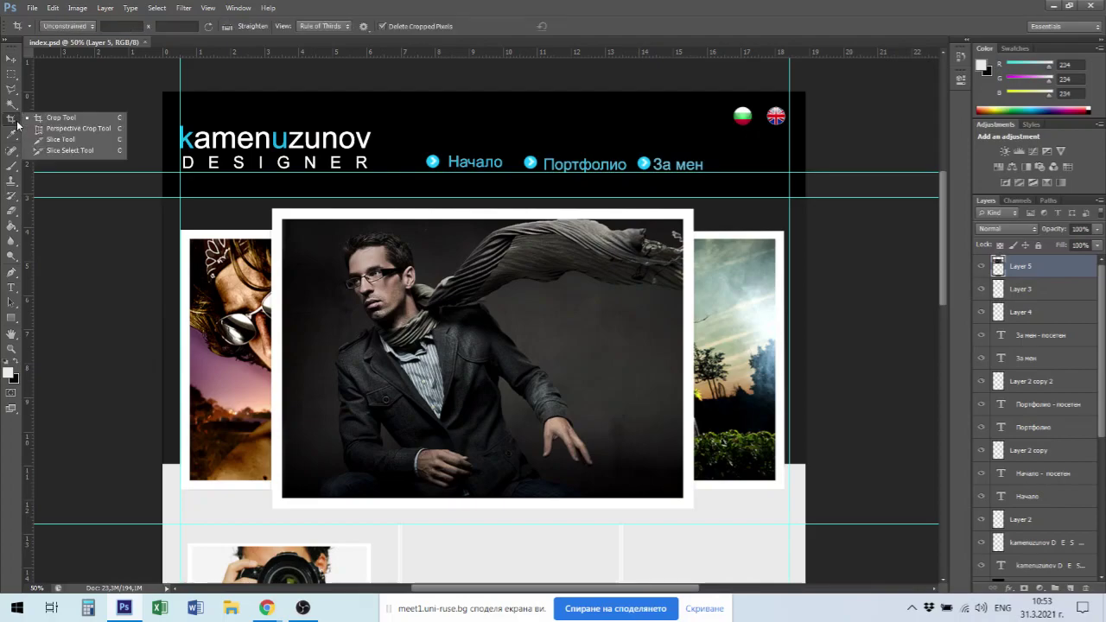
pyautogui.click(60, 139)
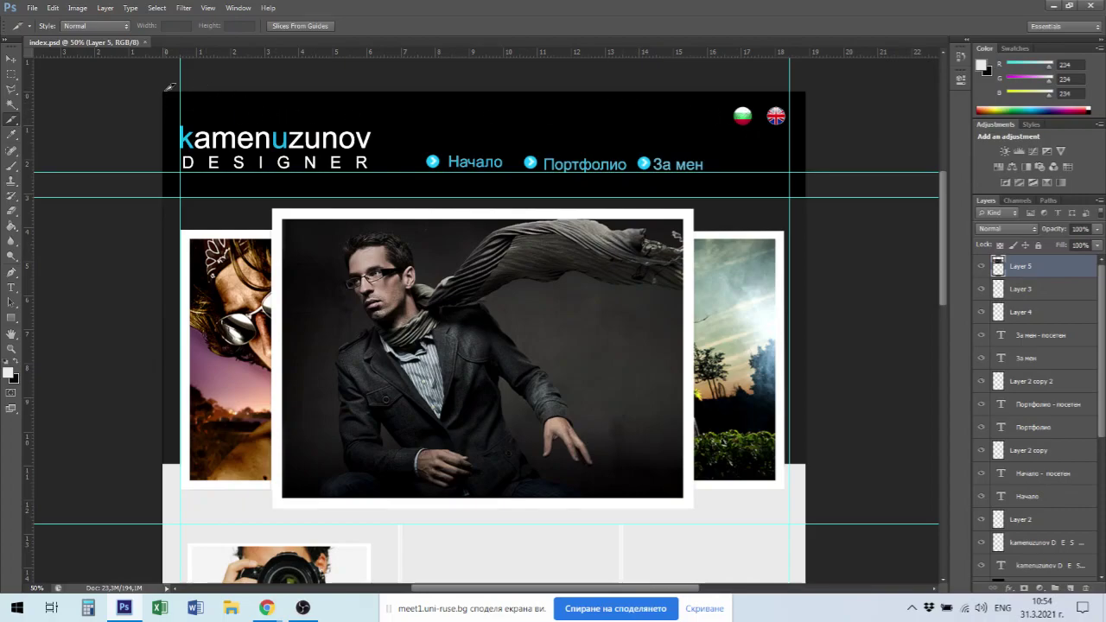
pyautogui.moveTo(170, 88); pyautogui.dragTo(724, 124)
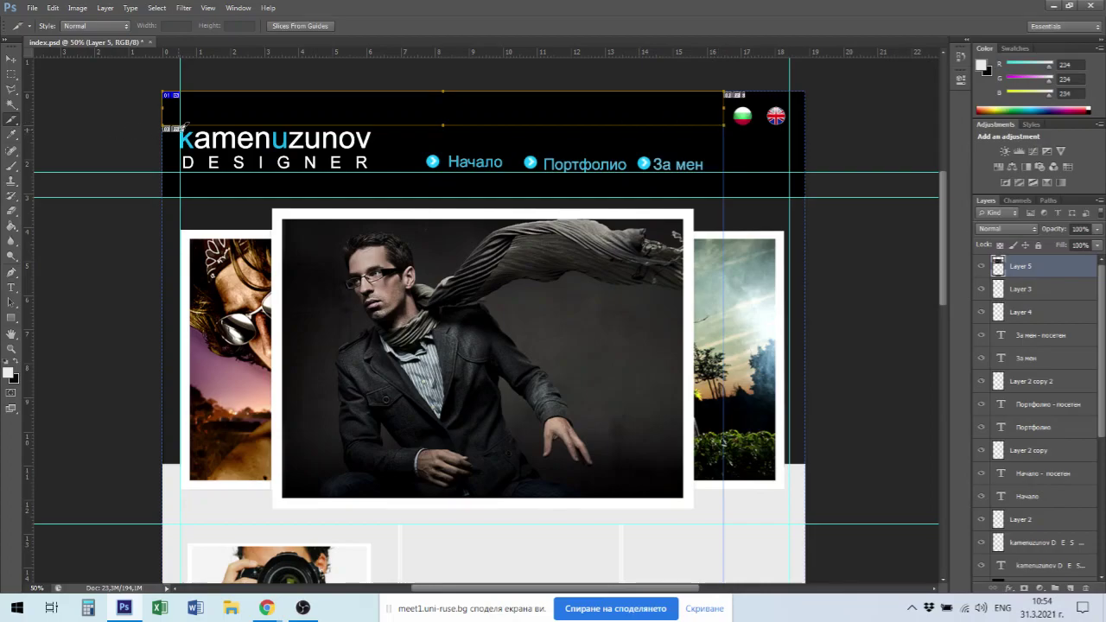
# Select both flag layers, Layer 3 and Layer 4, and shift them together slightly up and left to sit within the upper slice row.
pyautogui.scroll(3, 184, 126)
pyautogui.scroll(-4, 182, 130)
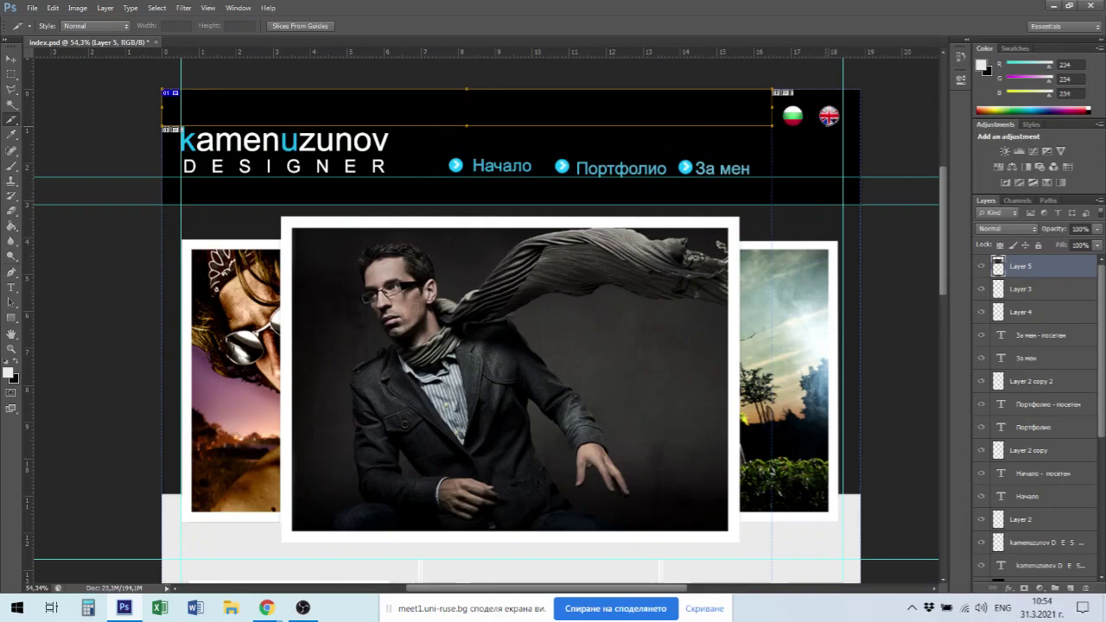
pyautogui.click(10, 59)
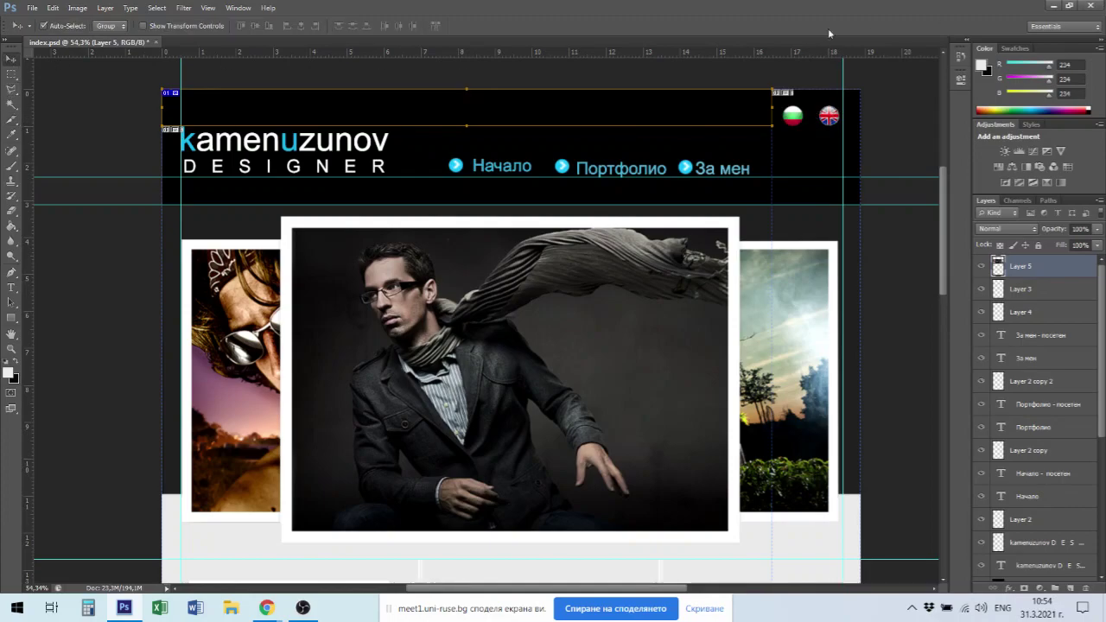
pyautogui.click(796, 119)
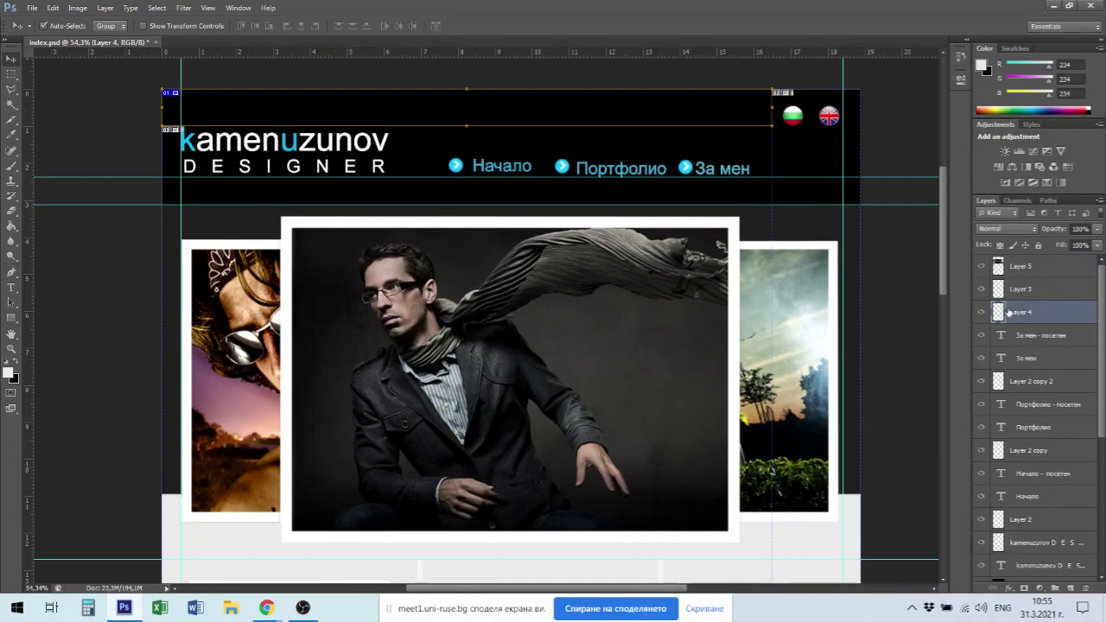
pyautogui.click(982, 290)
pyautogui.click(982, 291)
pyautogui.click(1028, 289)
pyautogui.keyDown('shift'); pyautogui.click(1028, 312); pyautogui.keyUp('shift')
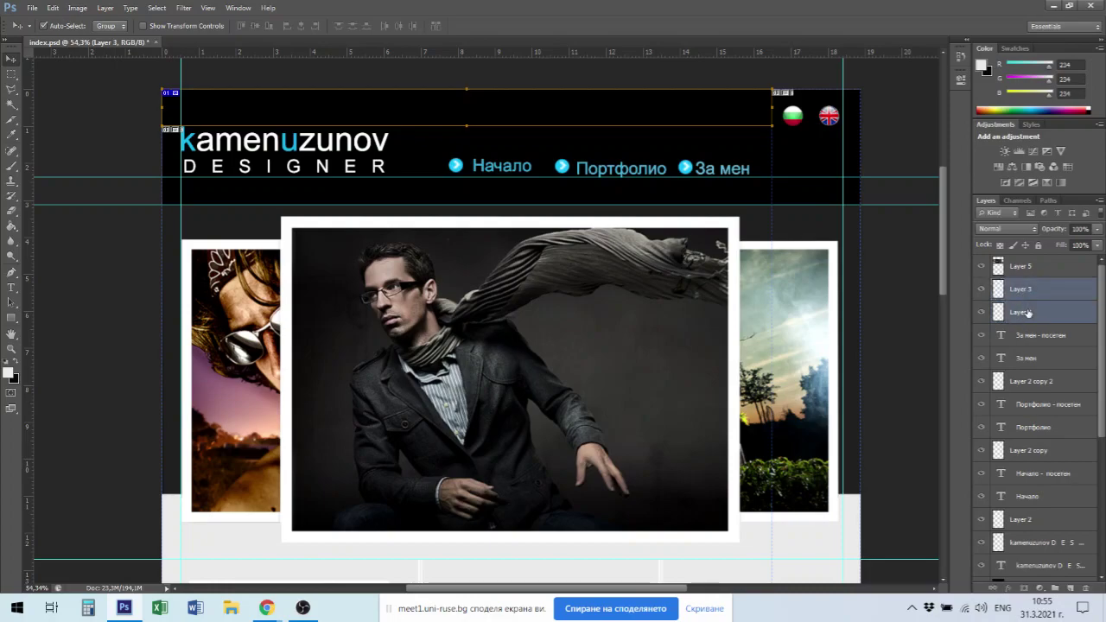
pyautogui.moveTo(831, 121); pyautogui.dragTo(832, 114)
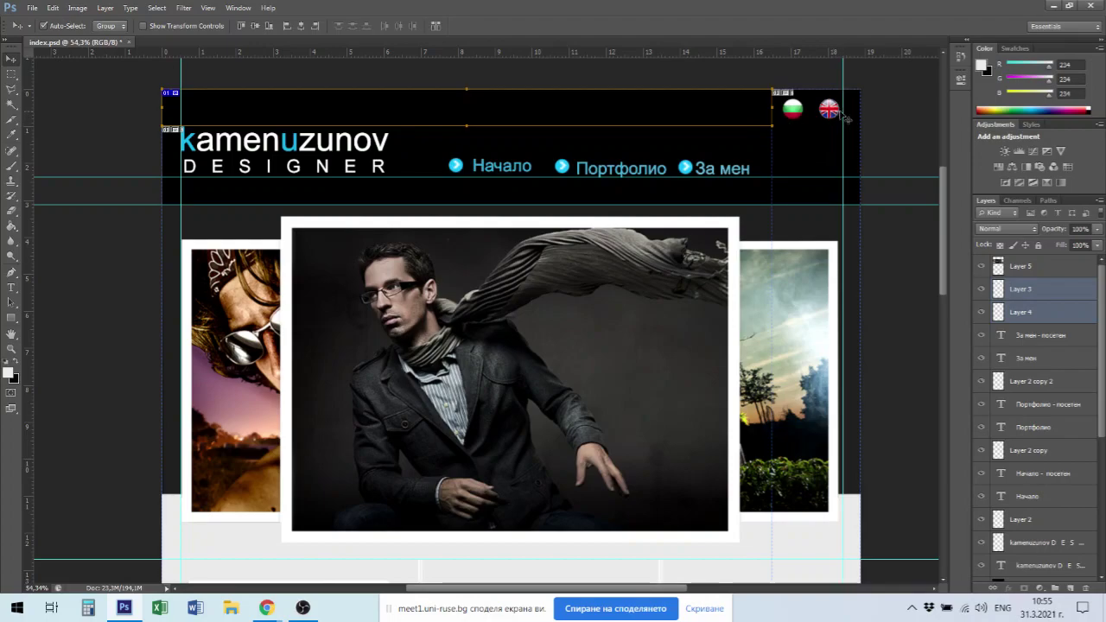
pyautogui.moveTo(831, 113); pyautogui.dragTo(826, 112)
pyautogui.press('Down')
pyautogui.press('Down')
pyautogui.press('Down')
pyautogui.press('Down')
pyautogui.press('Right')
pyautogui.press('Right')
pyautogui.press('Right')
pyautogui.press('Right')
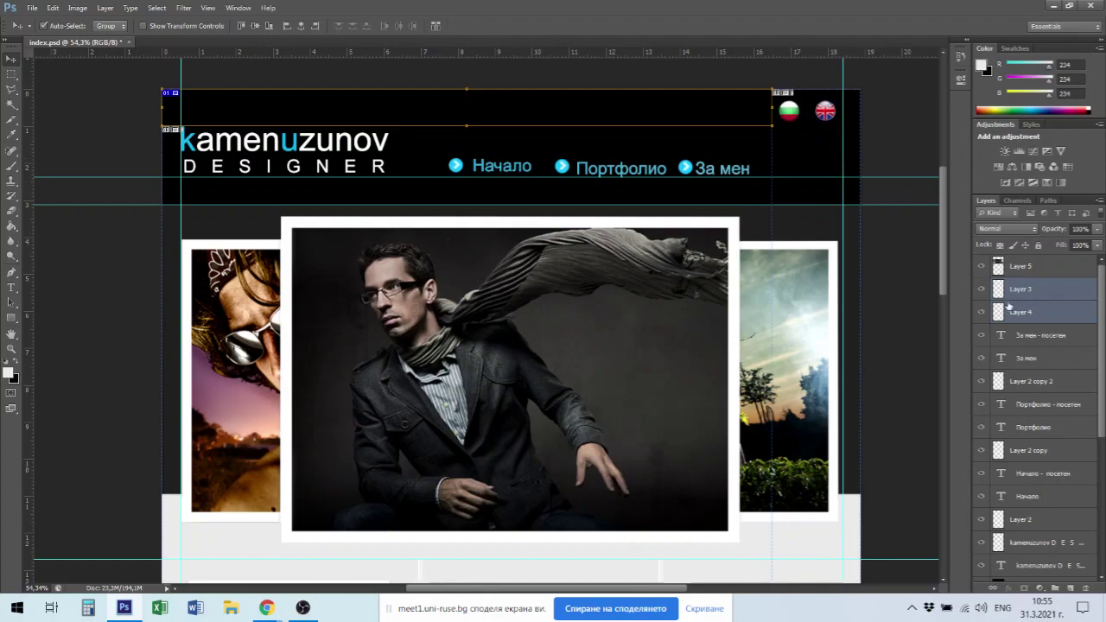
# Nudge only the British flag on Layer 3 slightly left, closer to the Bulgarian flag.
pyautogui.click(1030, 274)
pyautogui.click(827, 116)
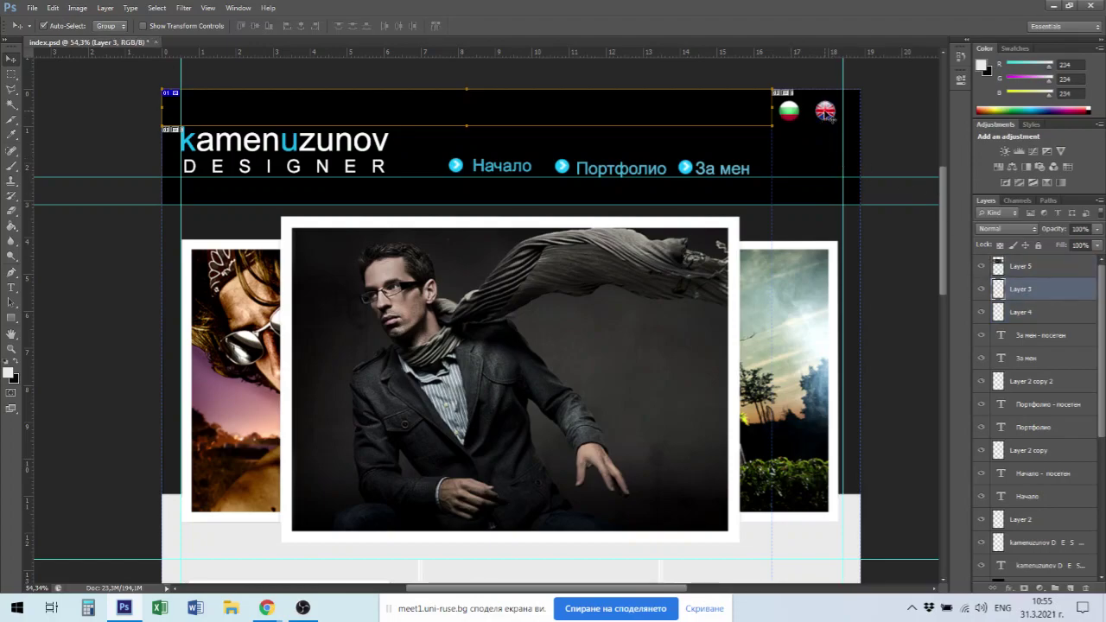
pyautogui.press('Left')
pyautogui.press('Left')
pyautogui.press('Left')
pyautogui.press('Left')
pyautogui.press('Left')
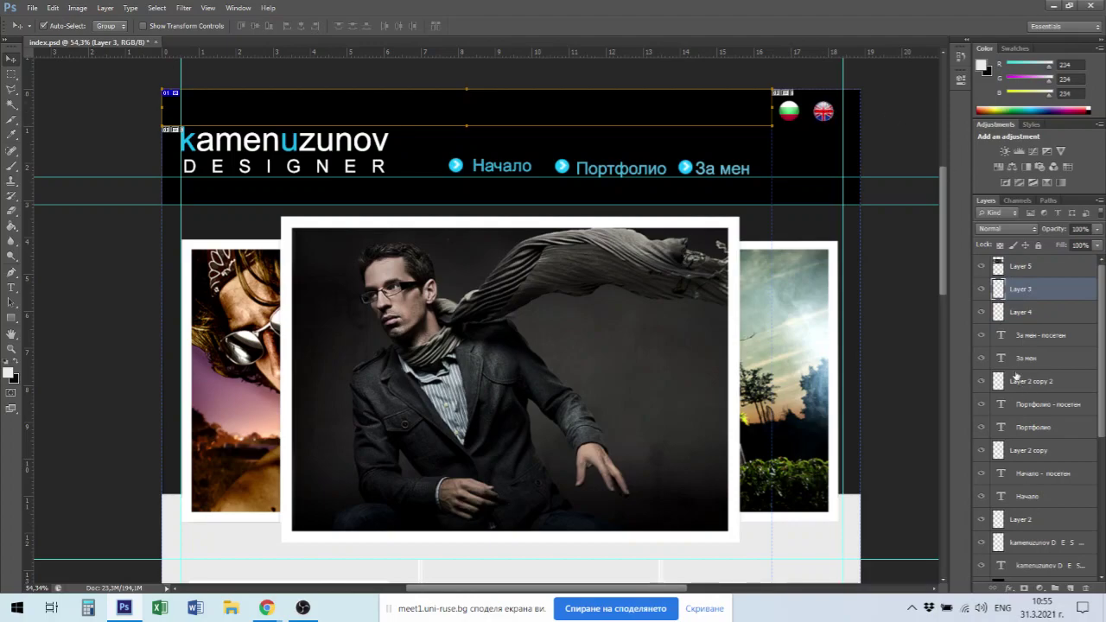
# Try to align the two flag layers by their horizontal centers and by their left edges, undoing each attempt.
pyautogui.keyDown('shift'); pyautogui.click(1023, 313); pyautogui.keyUp('shift')
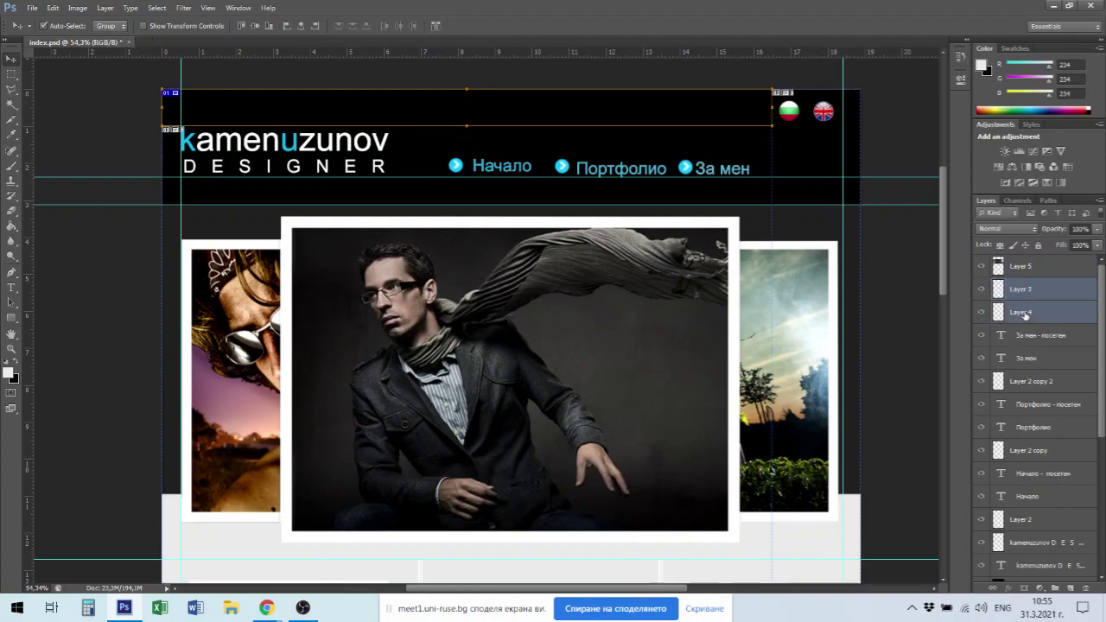
pyautogui.click(302, 30)
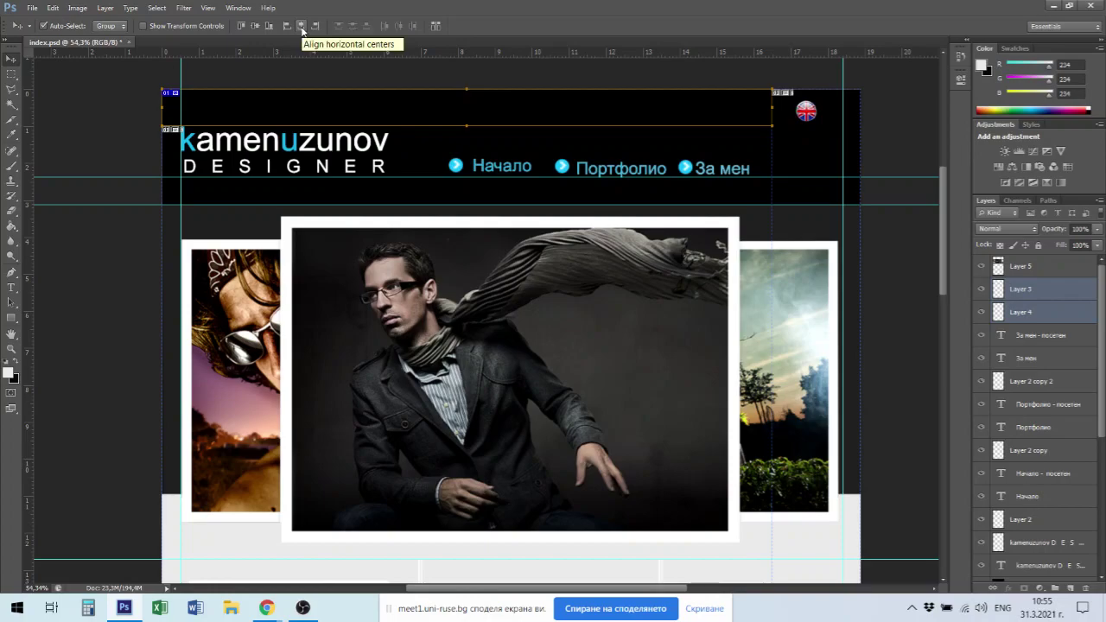
pyautogui.hotkey('ctrl', 'z')
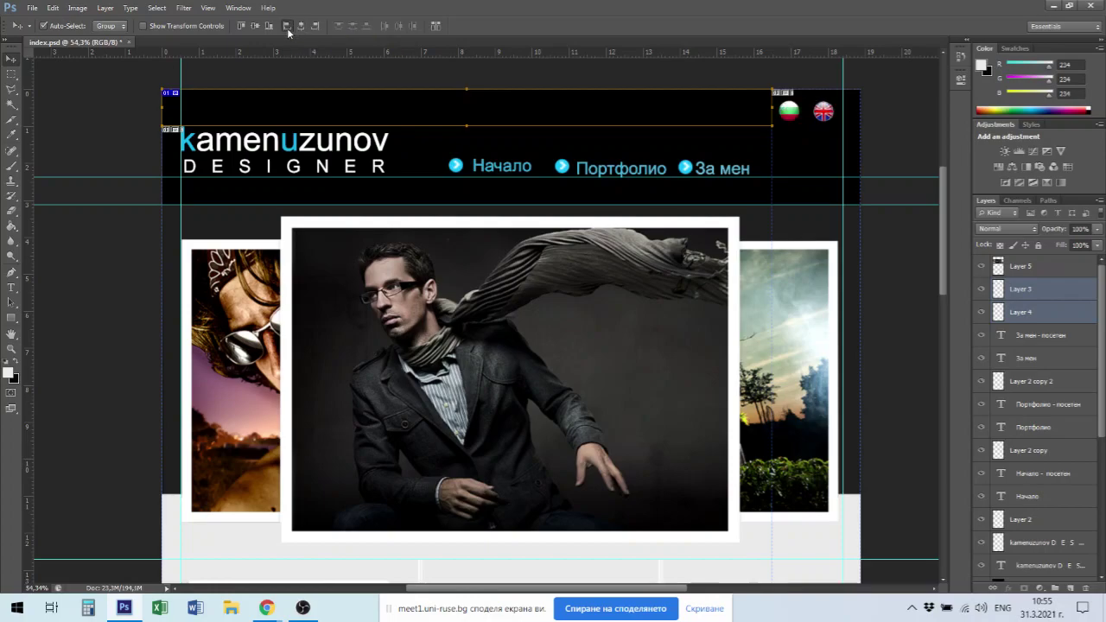
pyautogui.click(289, 30)
pyautogui.hotkey('ctrl', 'z')
# Draw separate slices around the Bulgarian flag, the British flag and the remaining black strip up to the page's right edge.
pyautogui.click(11, 122)
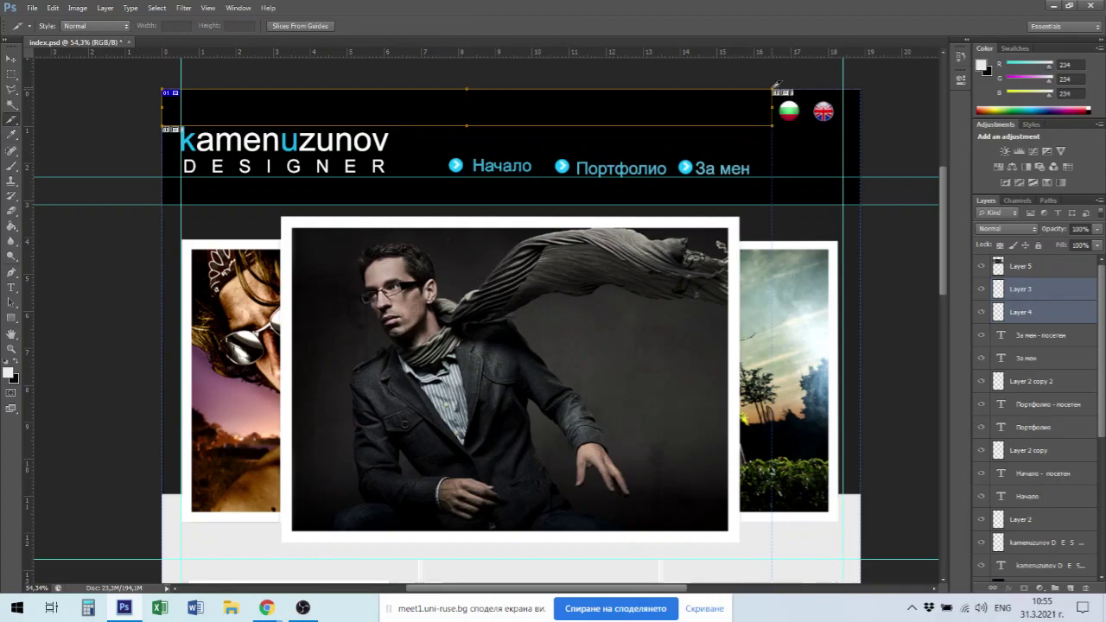
pyautogui.moveTo(776, 84); pyautogui.dragTo(809, 125)
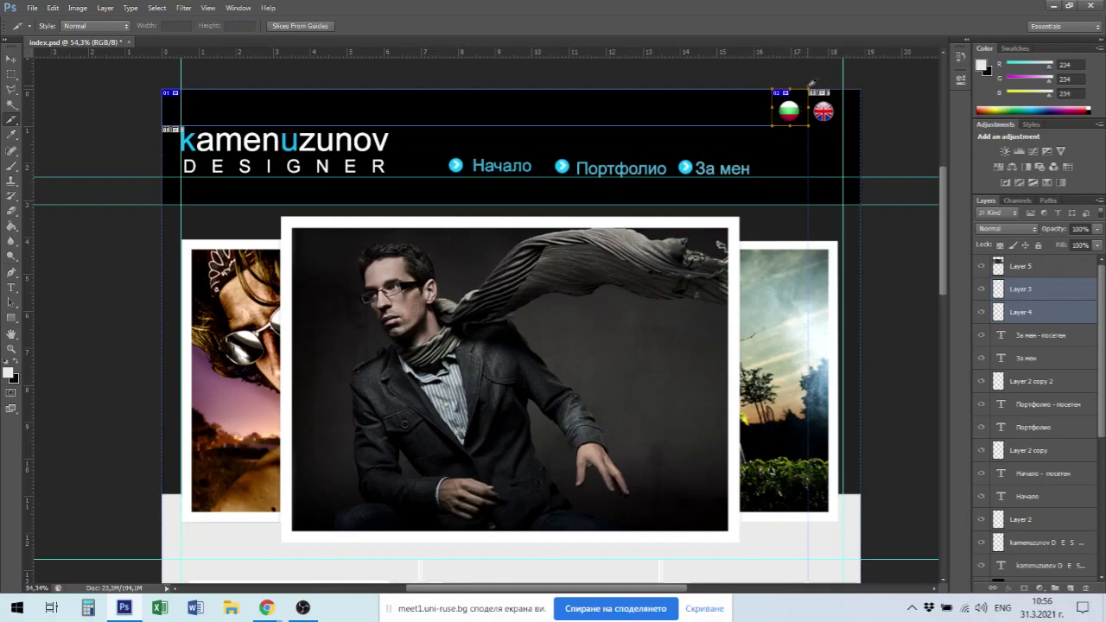
pyautogui.moveTo(811, 87)
pyautogui.mouseDown()
pyautogui.moveTo(865, 105)
pyautogui.moveTo(837, 121)
pyautogui.moveTo(850, 125)
pyautogui.moveTo(856, 99)
pyautogui.moveTo(865, 121)
pyautogui.mouseUp()
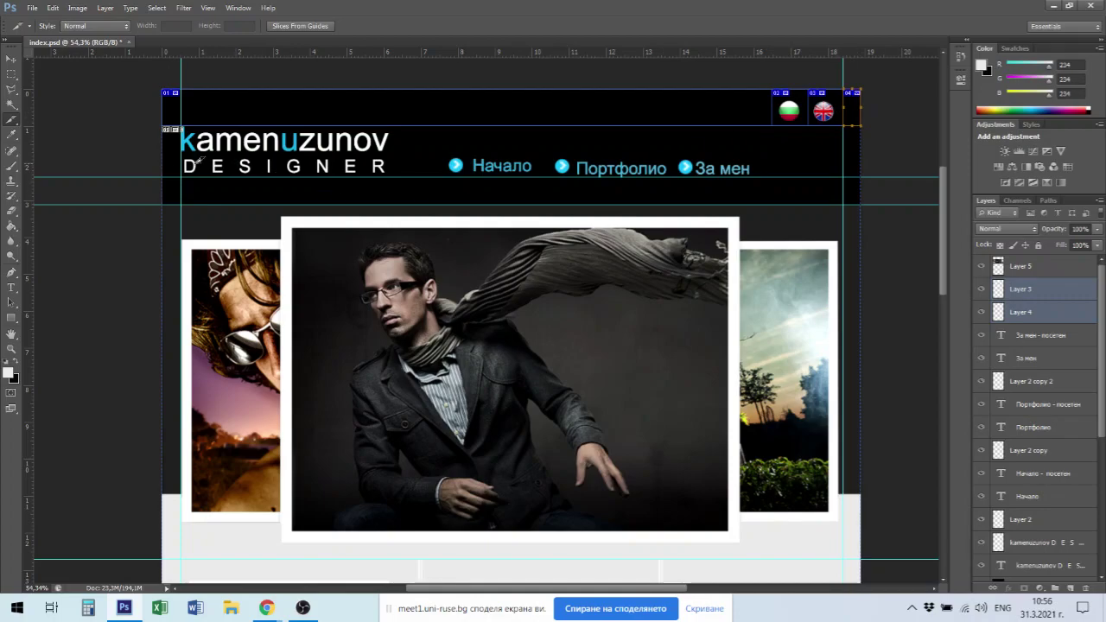
# Draw slices around the logo, the empty gap beside it and the black strip above the menu up to the flag slice.
pyautogui.moveTo(166, 128); pyautogui.dragTo(398, 177)
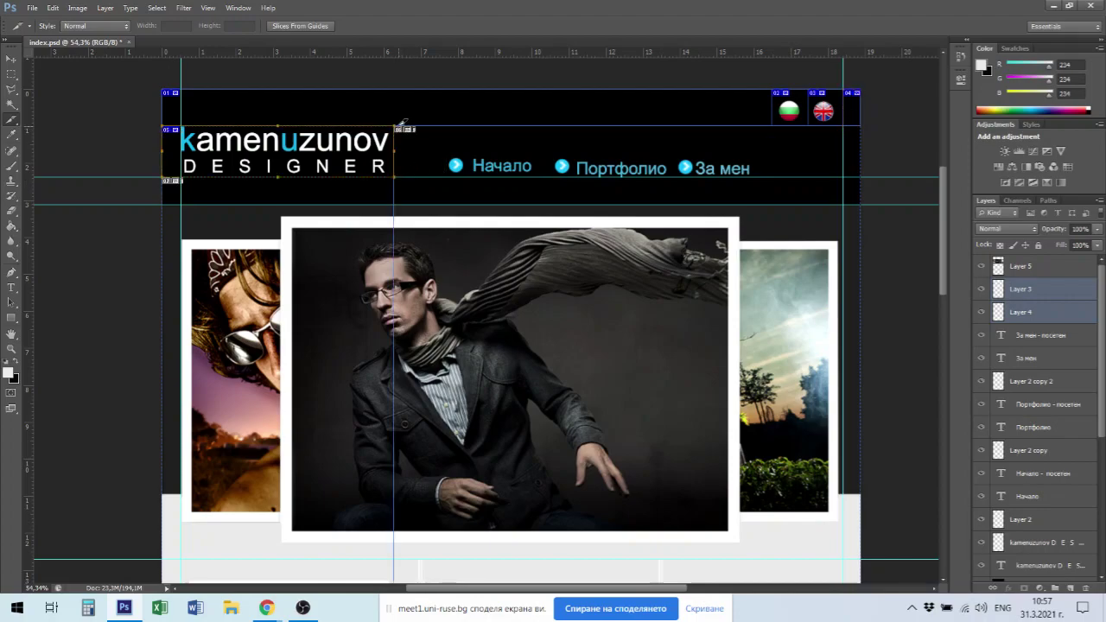
pyautogui.moveTo(396, 127); pyautogui.dragTo(446, 174)
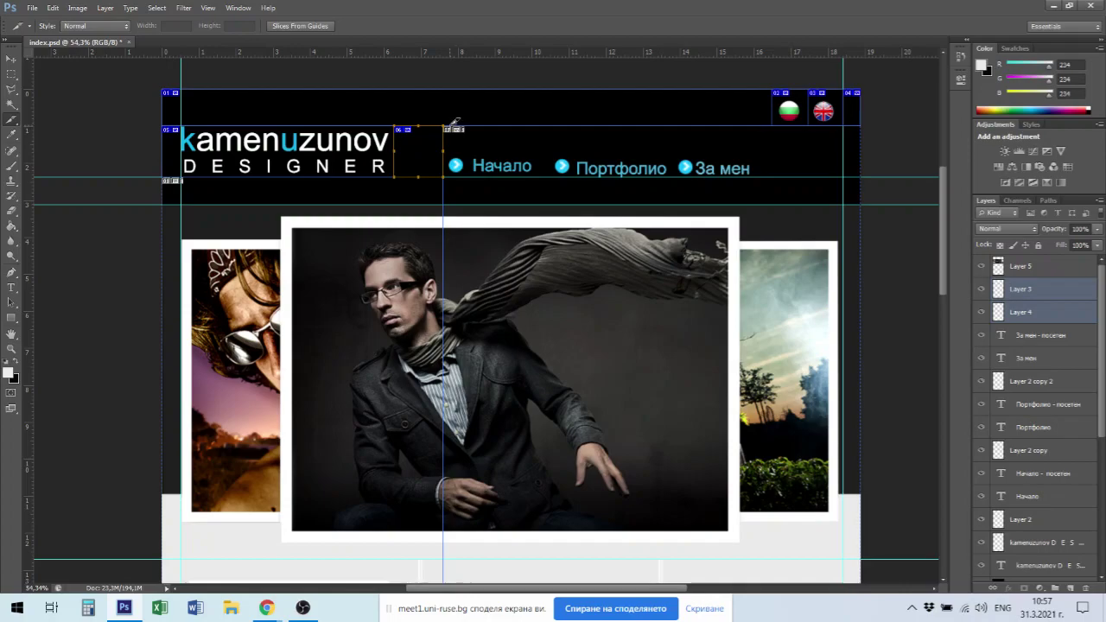
pyautogui.moveTo(447, 126); pyautogui.dragTo(772, 157)
# Extend the slice above the menu left to meet the gap slice, and raise its bottom edge clear of the menu icons.
pyautogui.scroll(1, 480, 156)
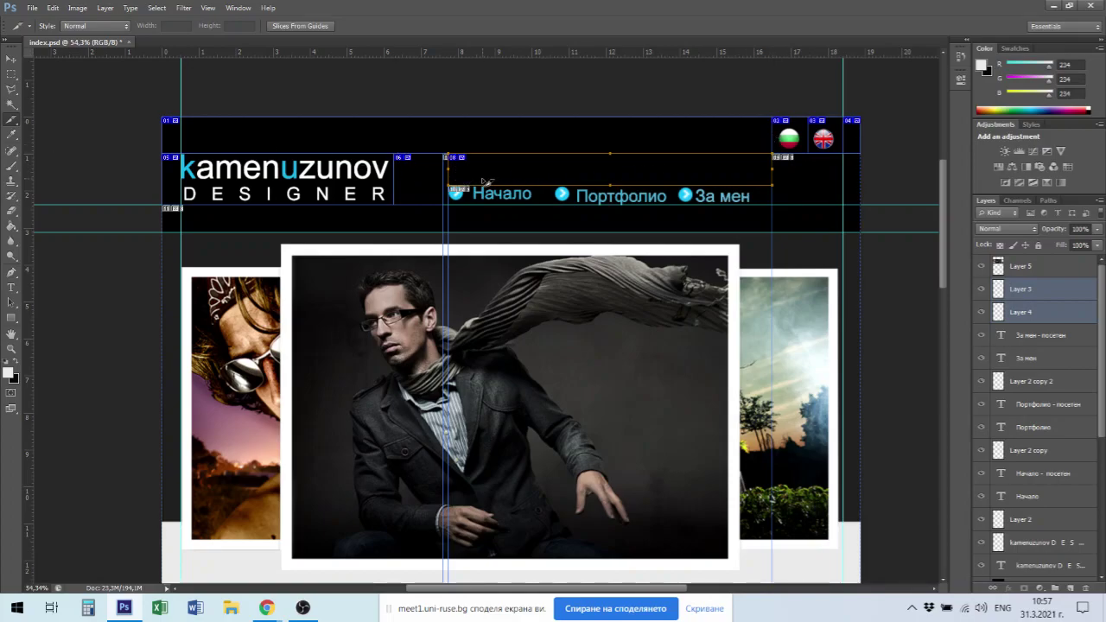
pyautogui.moveTo(437, 149); pyautogui.dragTo(506, 229)
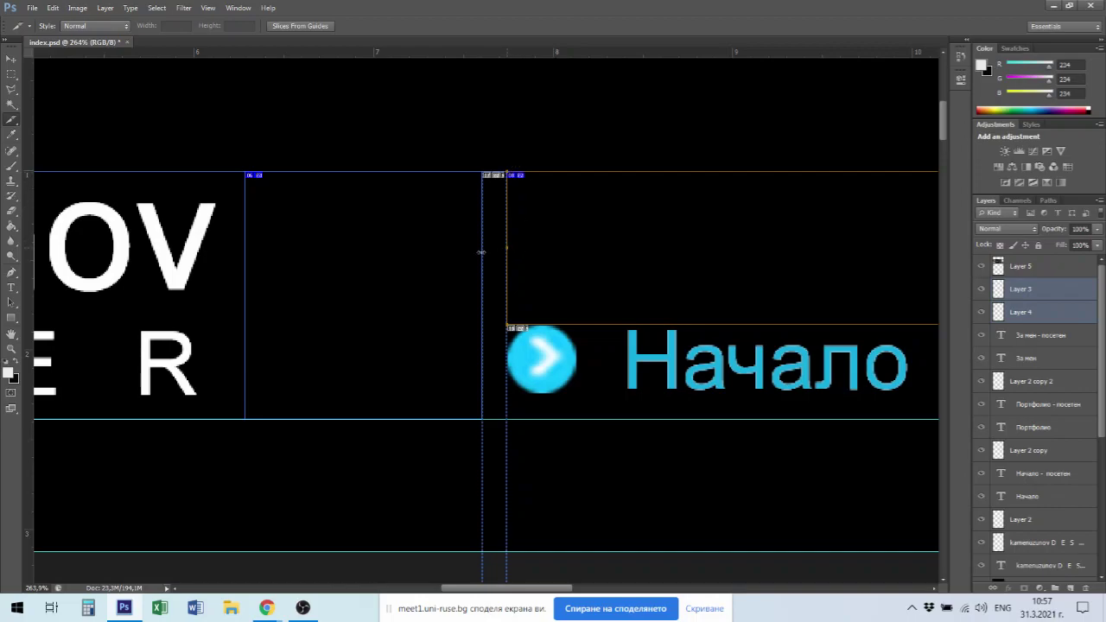
pyautogui.moveTo(465, 253)
pyautogui.mouseDown()
pyautogui.moveTo(503, 254)
pyautogui.moveTo(543, 286)
pyautogui.moveTo(474, 237)
pyautogui.mouseUp()
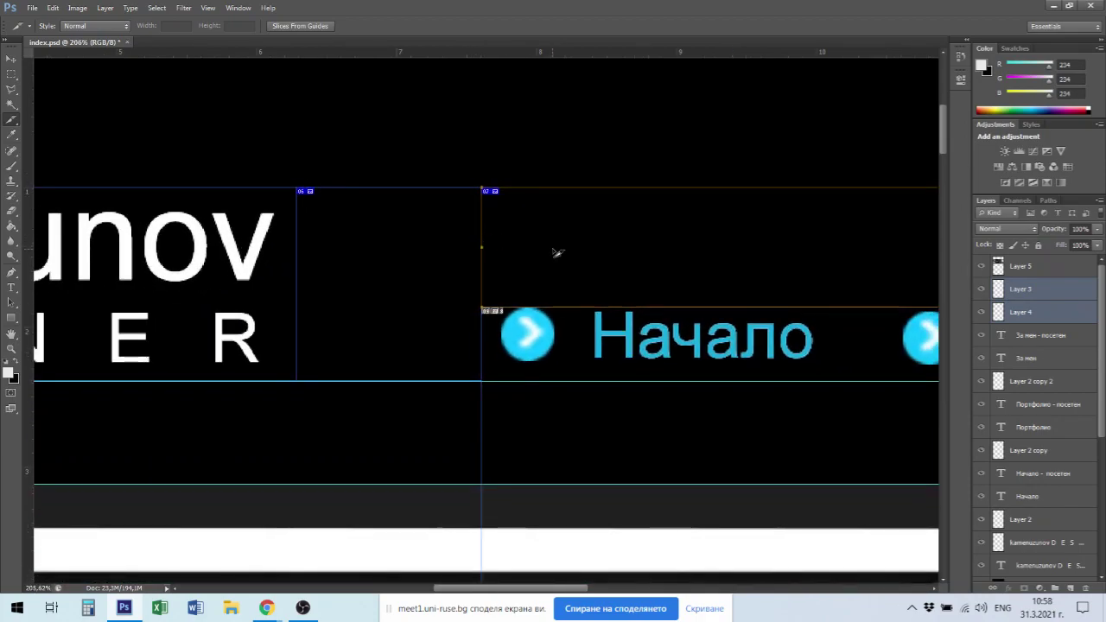
pyautogui.hotkey('ctrl', '-')
pyautogui.hotkey('ctrl', '-')
pyautogui.hotkey('ctrl', '-')
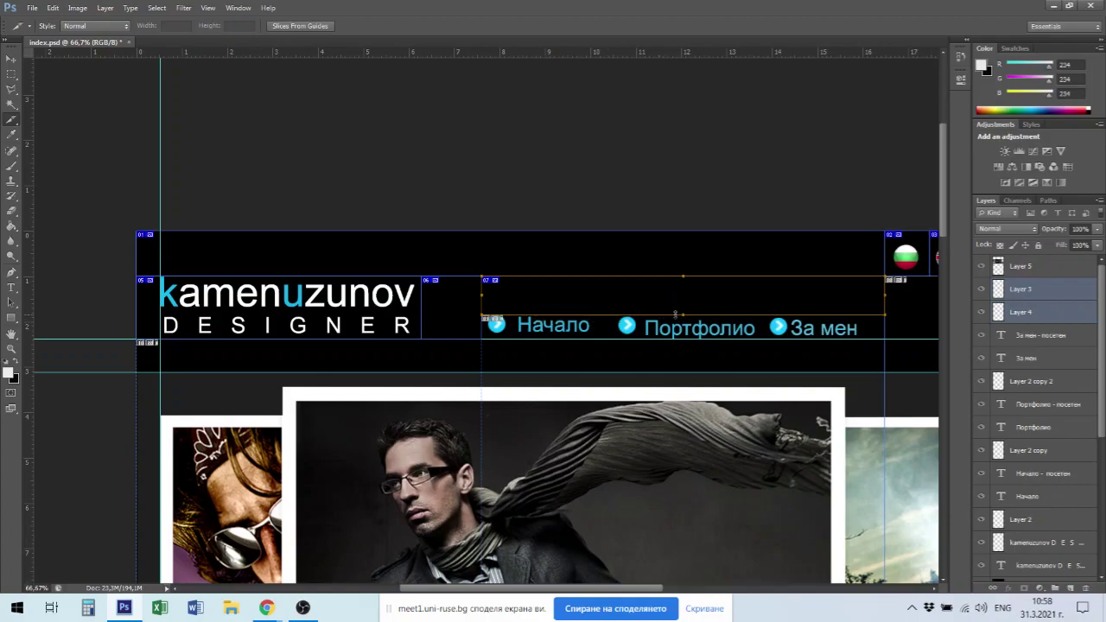
pyautogui.moveTo(683, 314); pyautogui.dragTo(684, 309)
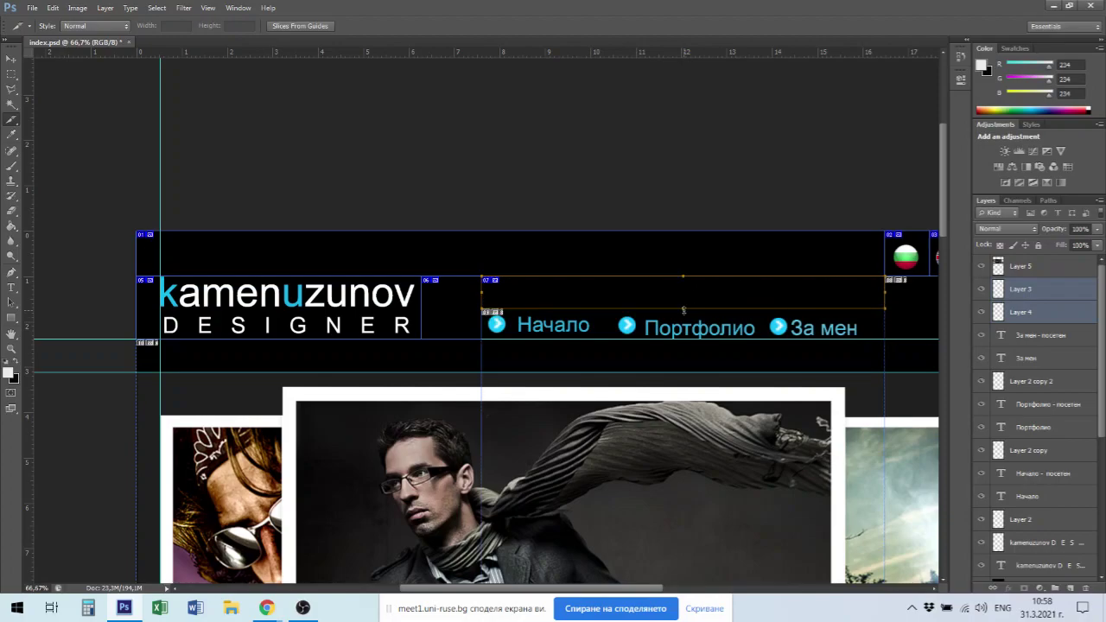
# Select all Начало, Портфолио and За мен text layers with their arrow icon layers, and align them by their vertical centers.
pyautogui.click(11, 58)
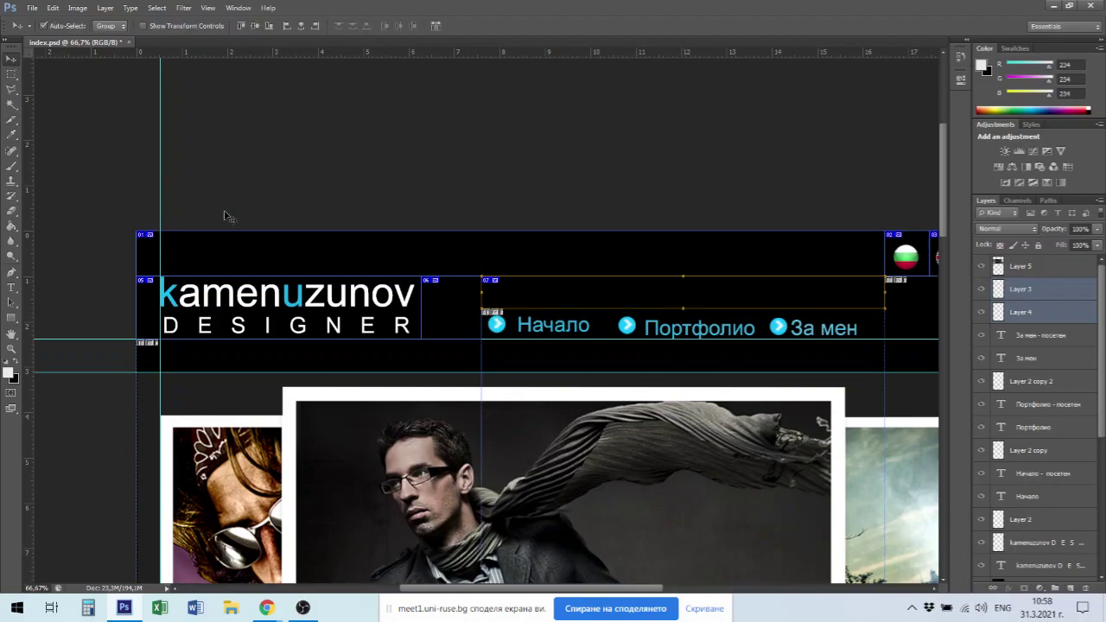
pyautogui.click(855, 338)
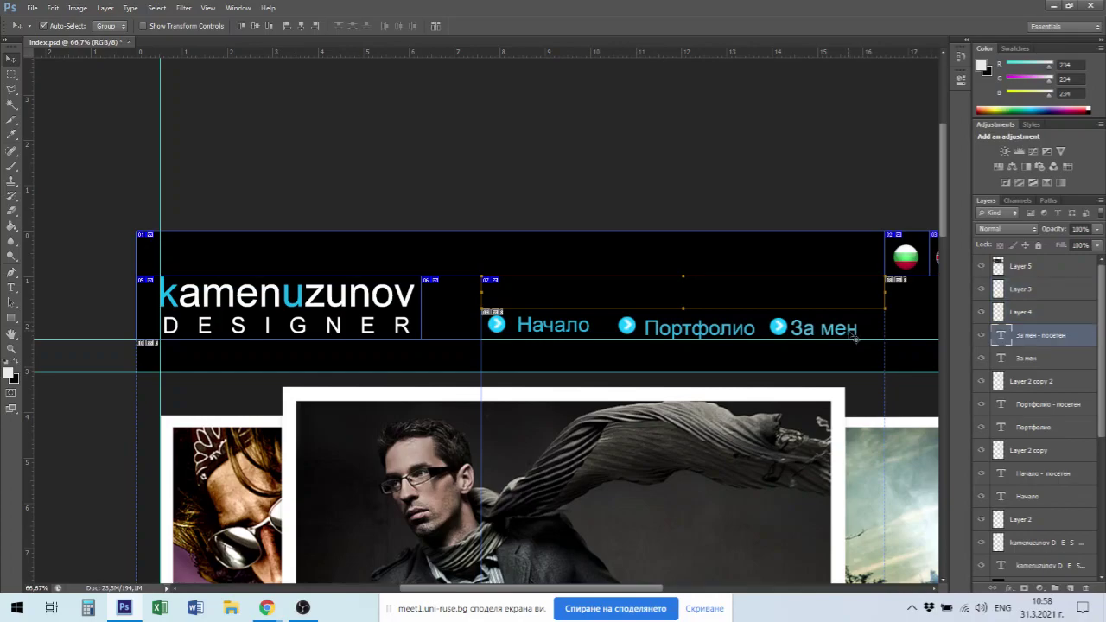
pyautogui.keyDown('shift'); pyautogui.click(1029, 358); pyautogui.keyUp('shift')
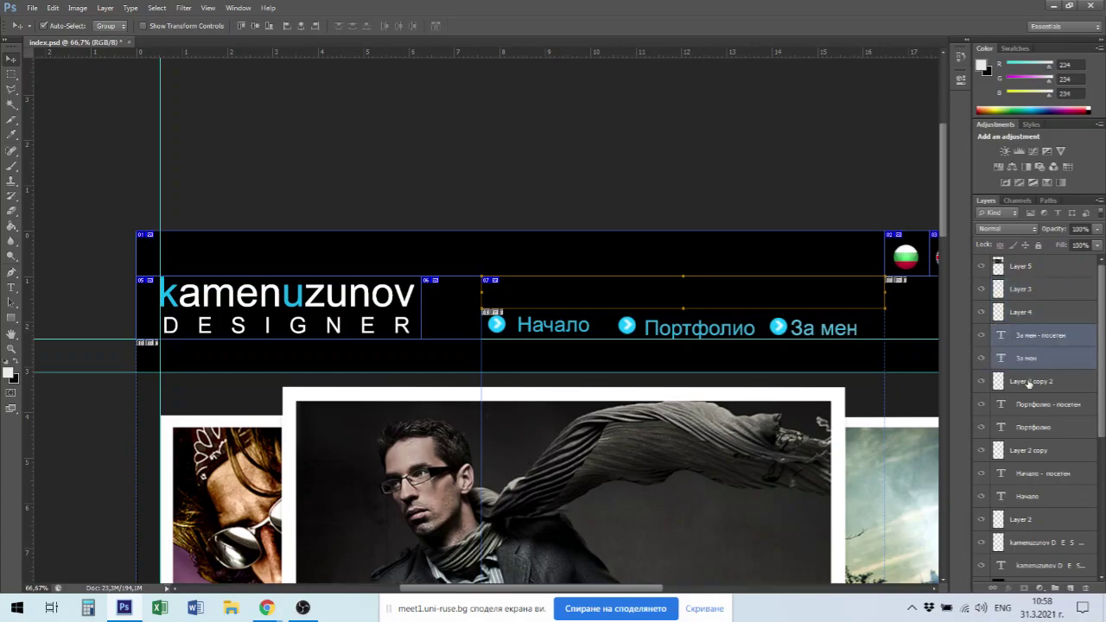
pyautogui.keyDown('shift'); pyautogui.click(1028, 382); pyautogui.keyUp('shift')
pyautogui.keyDown('shift'); pyautogui.click(1030, 405); pyautogui.keyUp('shift')
pyautogui.keyDown('shift'); pyautogui.click(1031, 432); pyautogui.keyUp('shift')
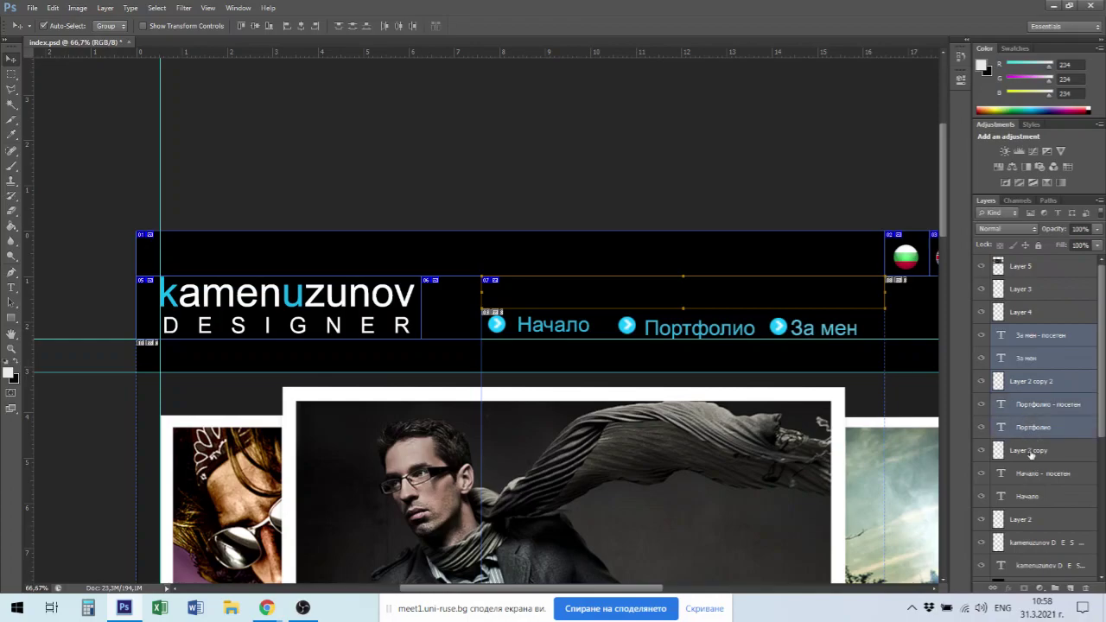
pyautogui.keyDown('shift'); pyautogui.click(1032, 453); pyautogui.keyUp('shift')
pyautogui.keyDown('shift'); pyautogui.click(1033, 475); pyautogui.keyUp('shift')
pyautogui.keyDown('shift'); pyautogui.click(1028, 499); pyautogui.keyUp('shift')
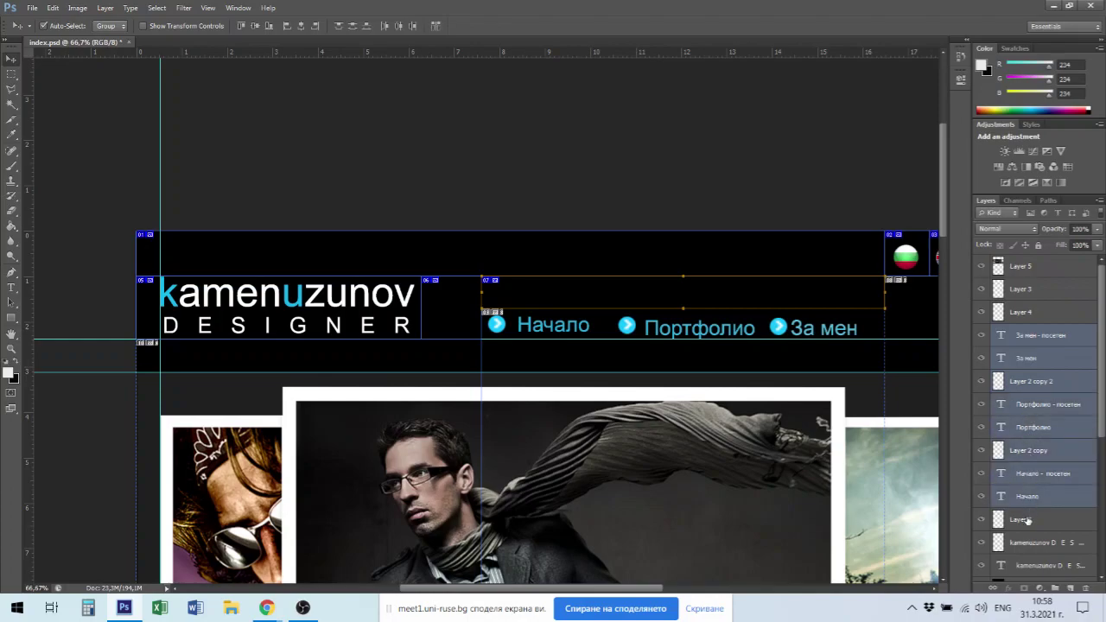
pyautogui.keyDown('shift'); pyautogui.click(1027, 520); pyautogui.keyUp('shift')
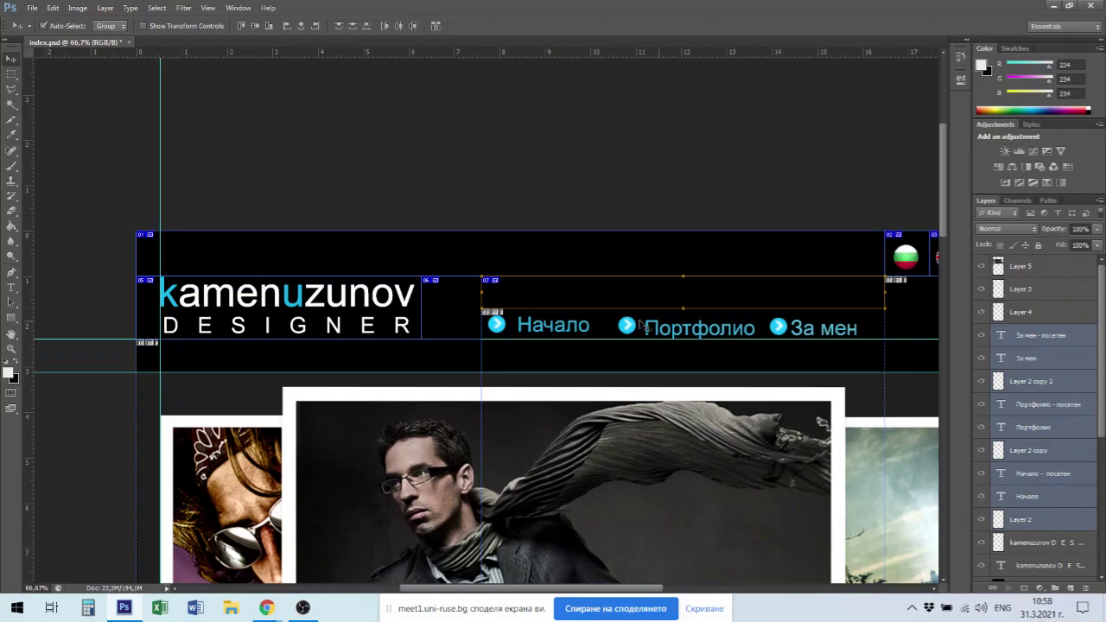
pyautogui.click(256, 28)
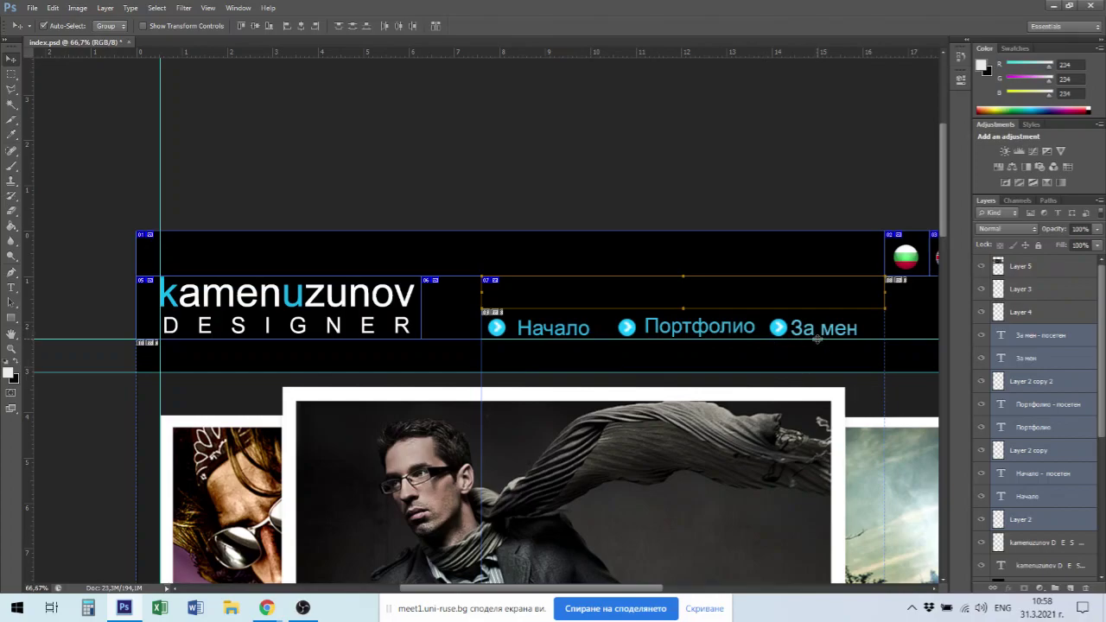
# Move the horizontal guide up to the menu text baseline and nudge the "Портфолио - посетен" text down onto it.
pyautogui.moveTo(817, 339); pyautogui.dragTo(812, 335)
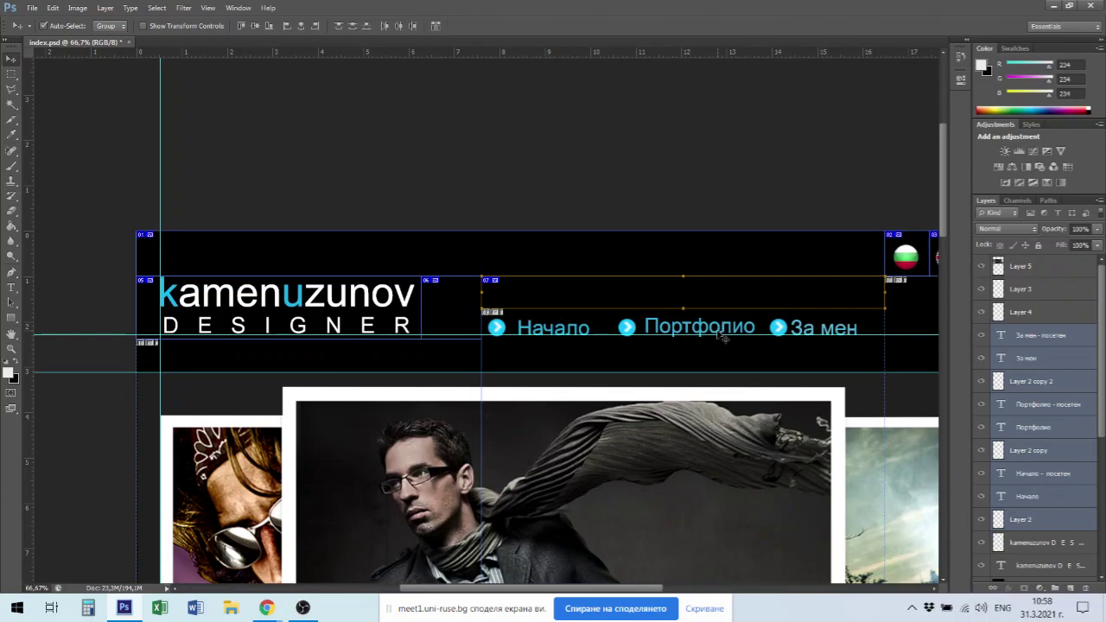
pyautogui.moveTo(617, 309); pyautogui.dragTo(702, 341)
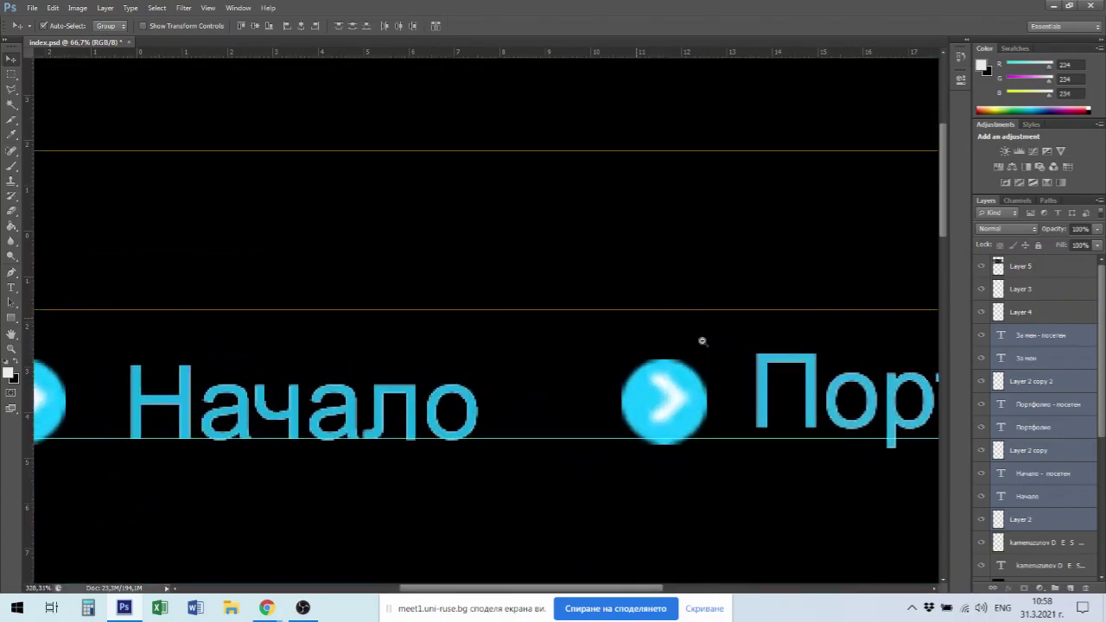
pyautogui.click(702, 342)
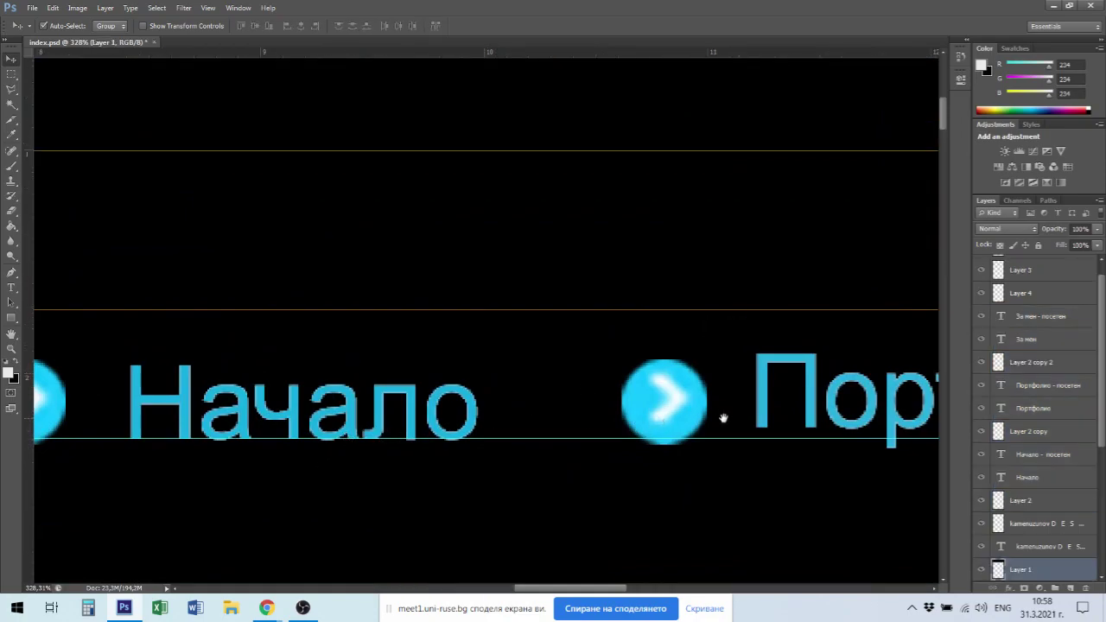
pyautogui.moveTo(373, 421); pyautogui.dragTo(515, 403)
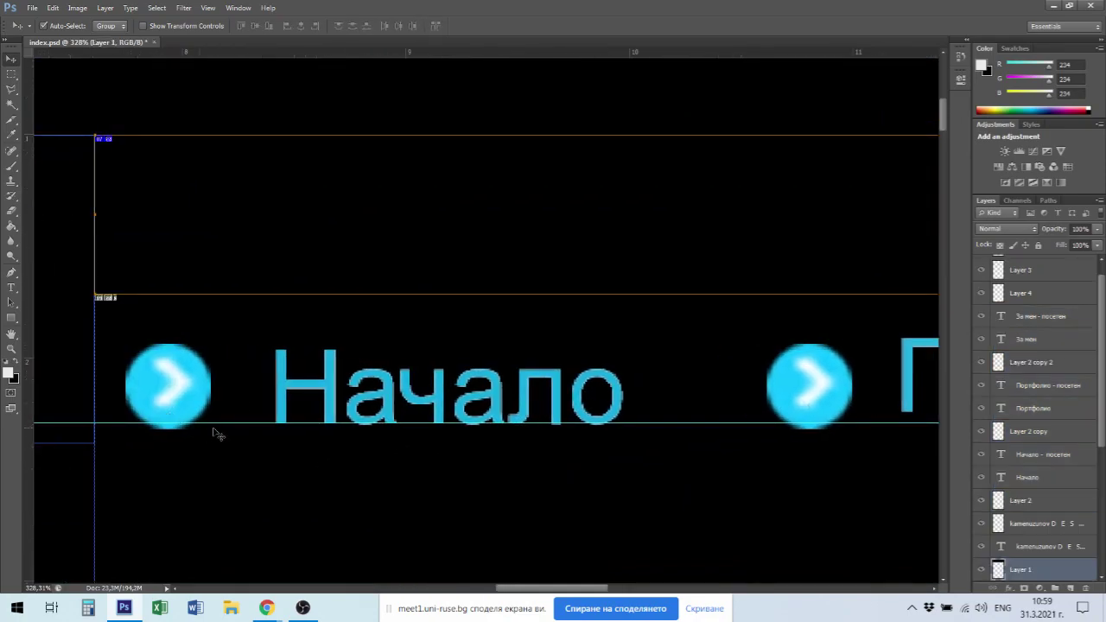
pyautogui.moveTo(790, 385); pyautogui.dragTo(260, 384)
pyautogui.click(522, 414)
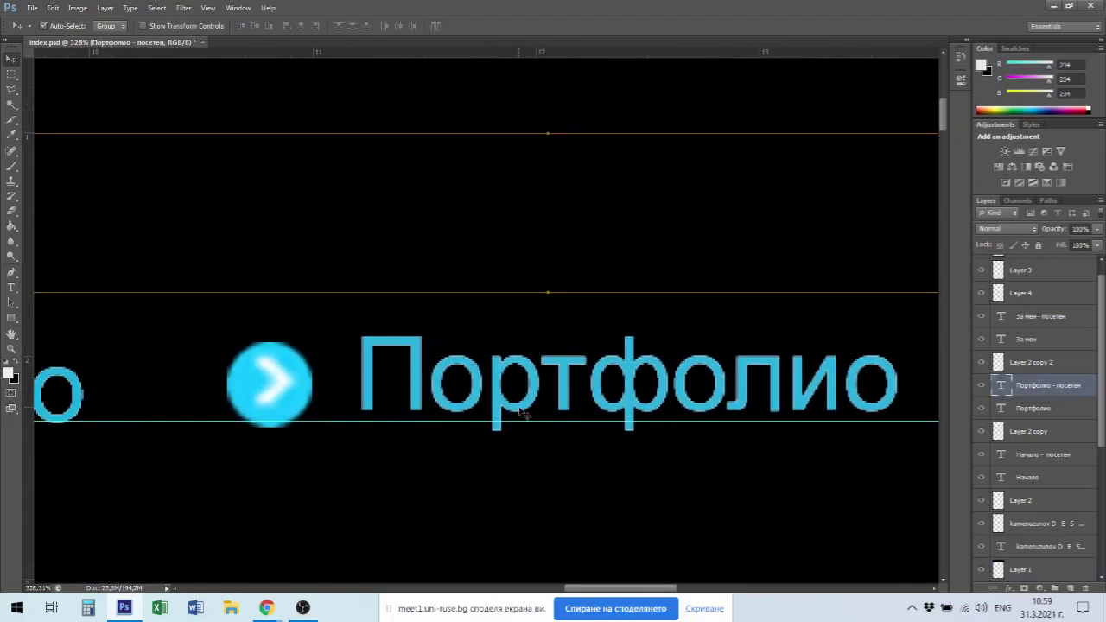
pyautogui.press('Down')
pyautogui.press('Down')
pyautogui.press('Down')
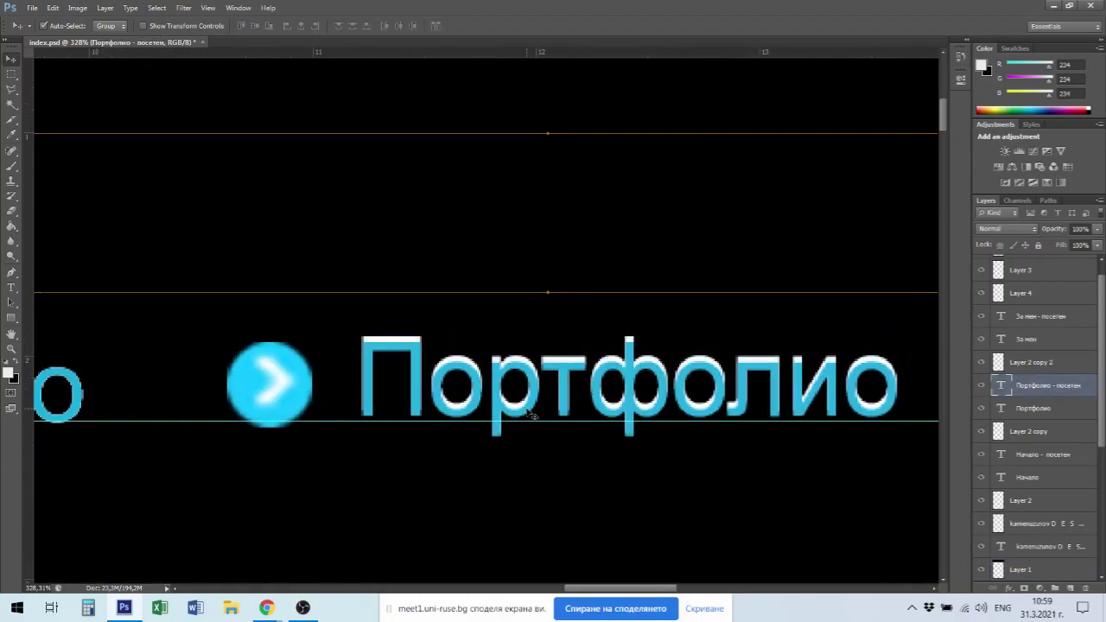
pyautogui.press('Down')
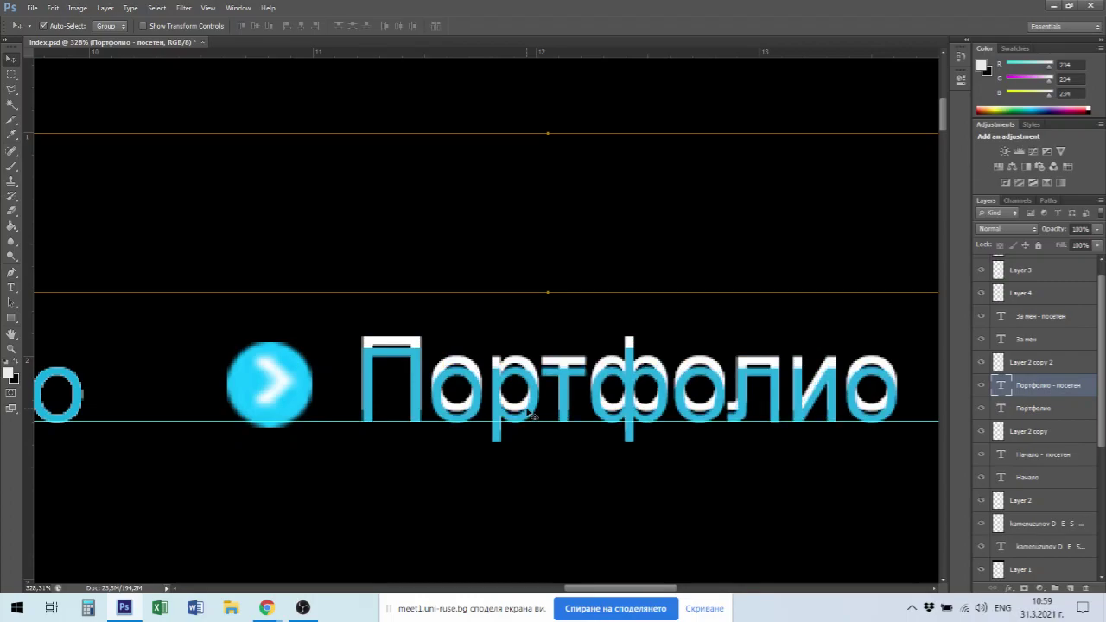
pyautogui.press('Up')
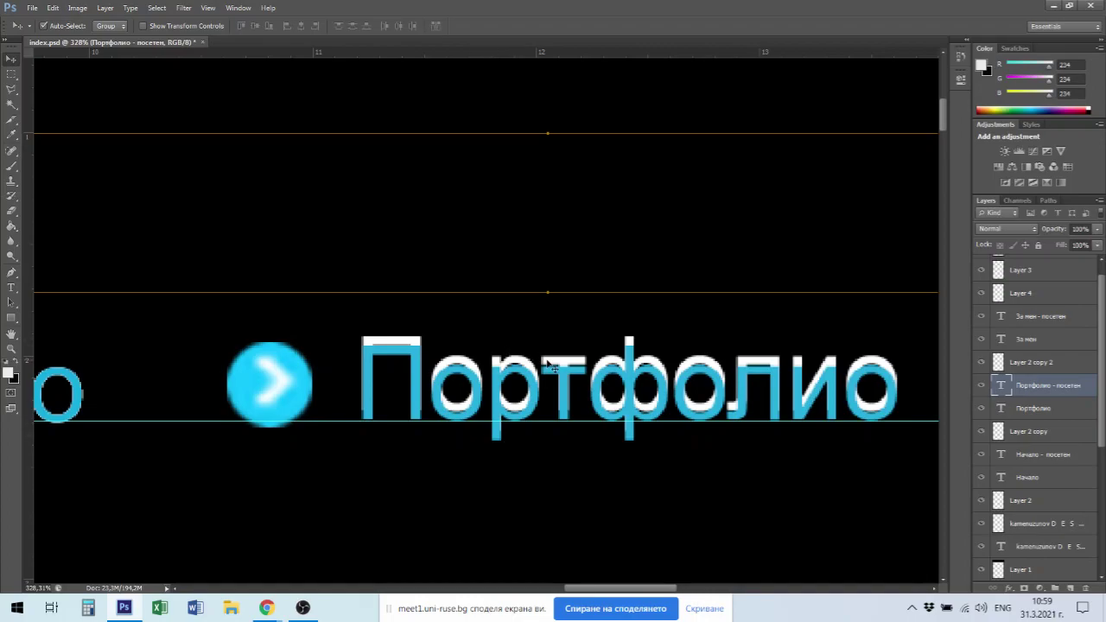
pyautogui.press('Down')
pyautogui.press('Down')
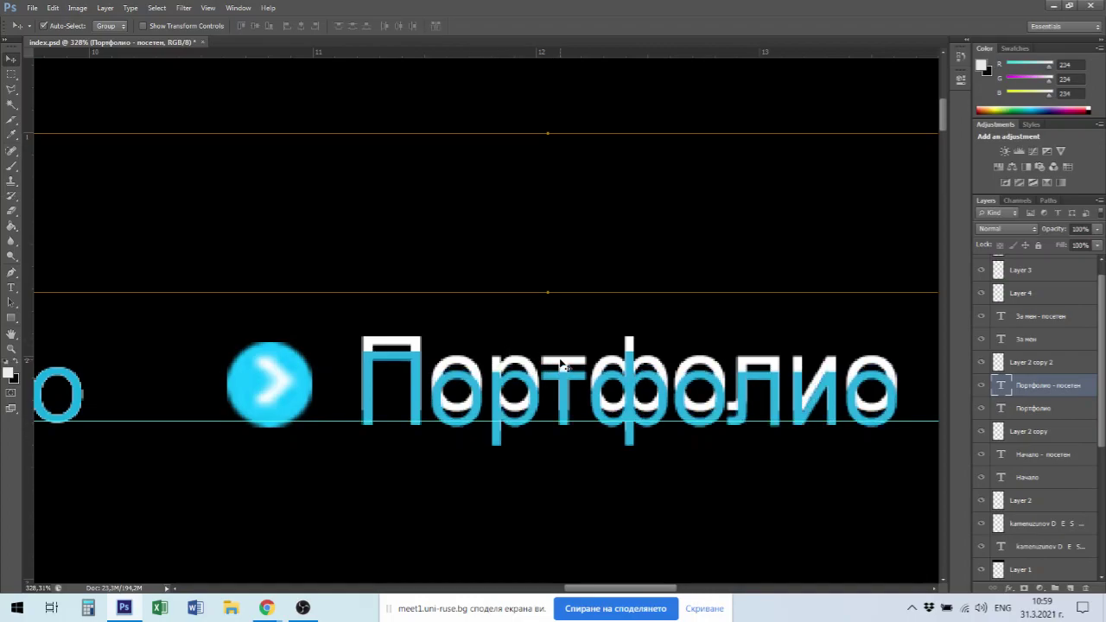
pyautogui.press('Up')
pyautogui.press('Up')
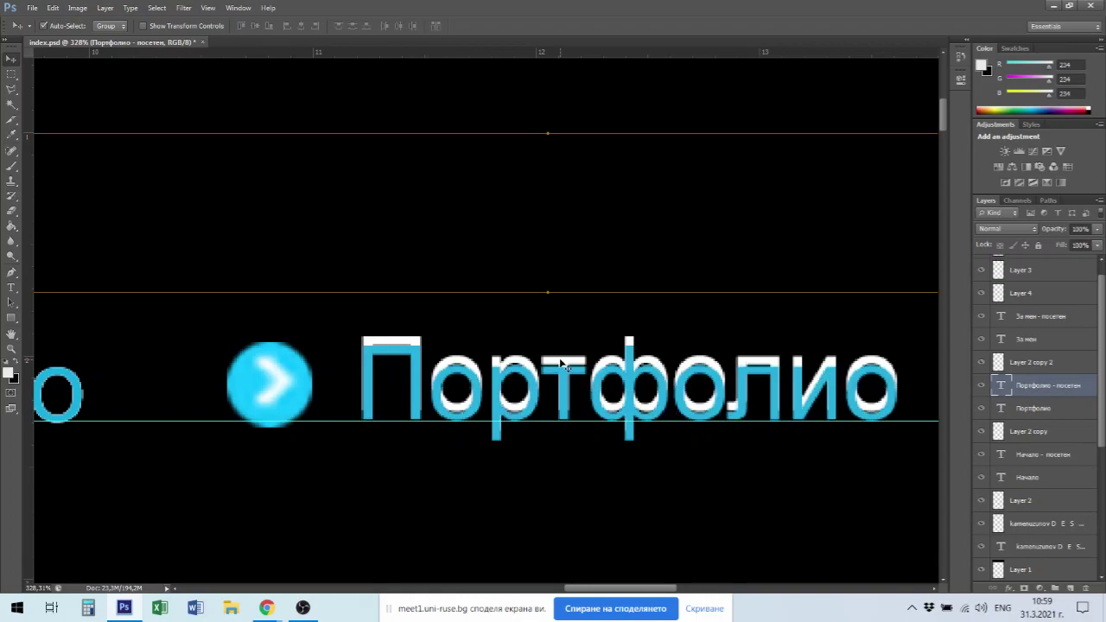
# Nudge the "Портфолио" text layer down until it coincides with "Портфолио - посетен".
pyautogui.click(1039, 406)
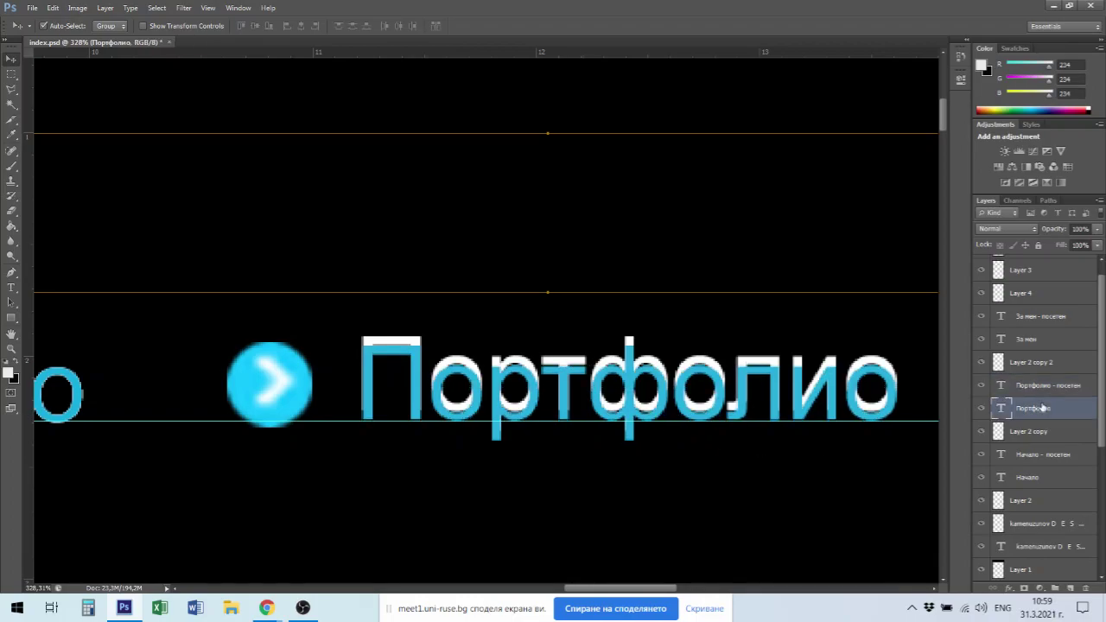
pyautogui.press('Down')
pyautogui.press('Down')
pyautogui.press('Down')
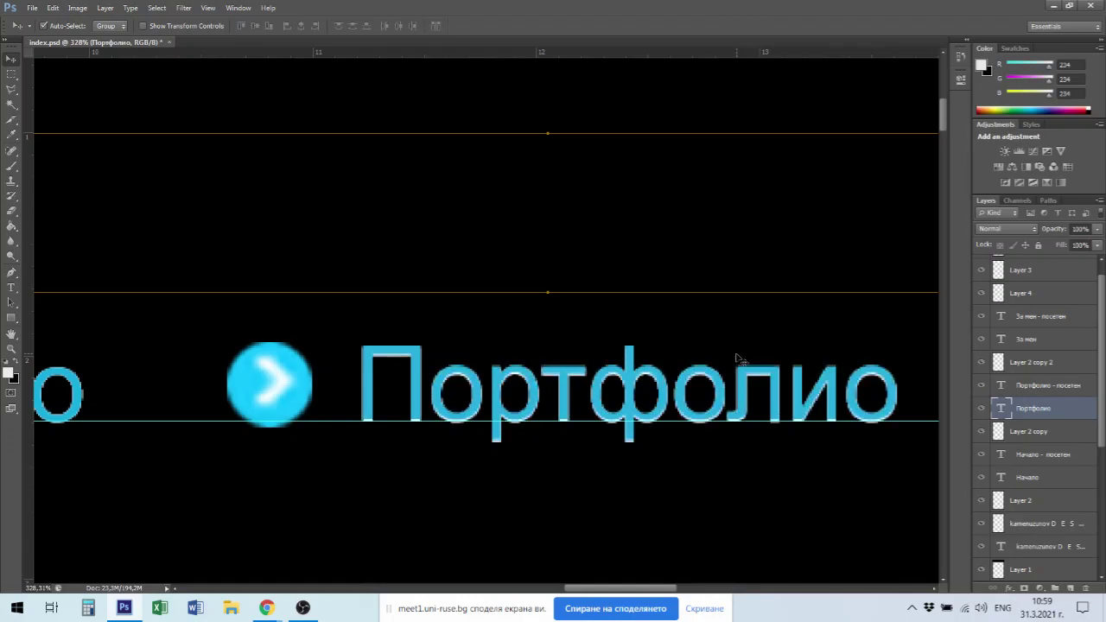
pyautogui.press('Down')
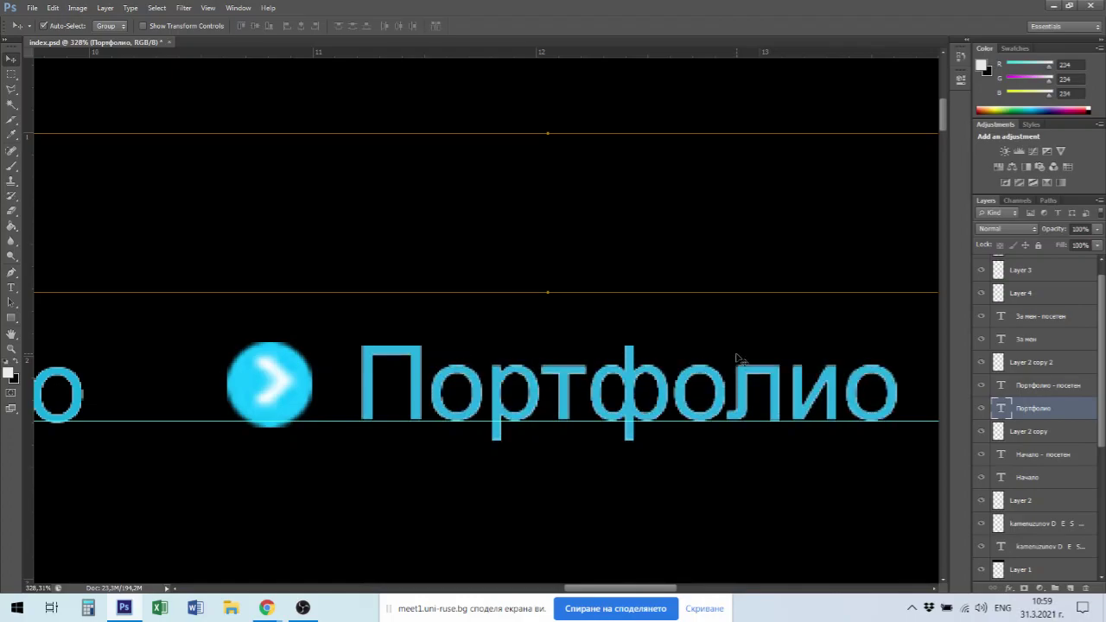
# Move the horizontal guide below the menu texts back down to the bottom edge of the logo slice.
pyautogui.hotkey('ctrl', '0')
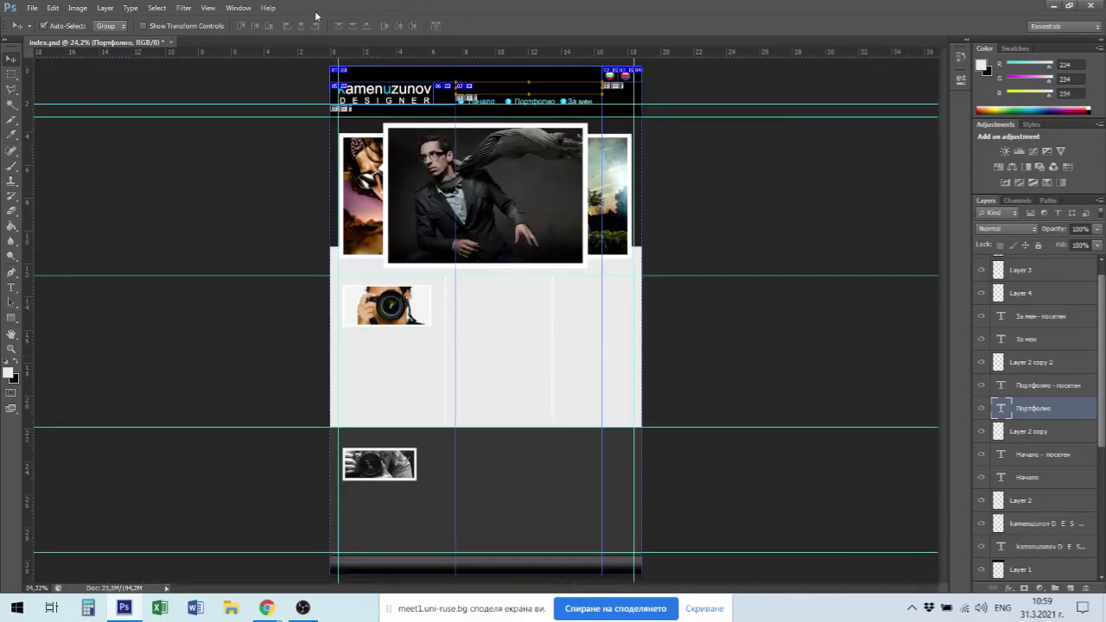
pyautogui.moveTo(402, 89); pyautogui.dragTo(648, 102)
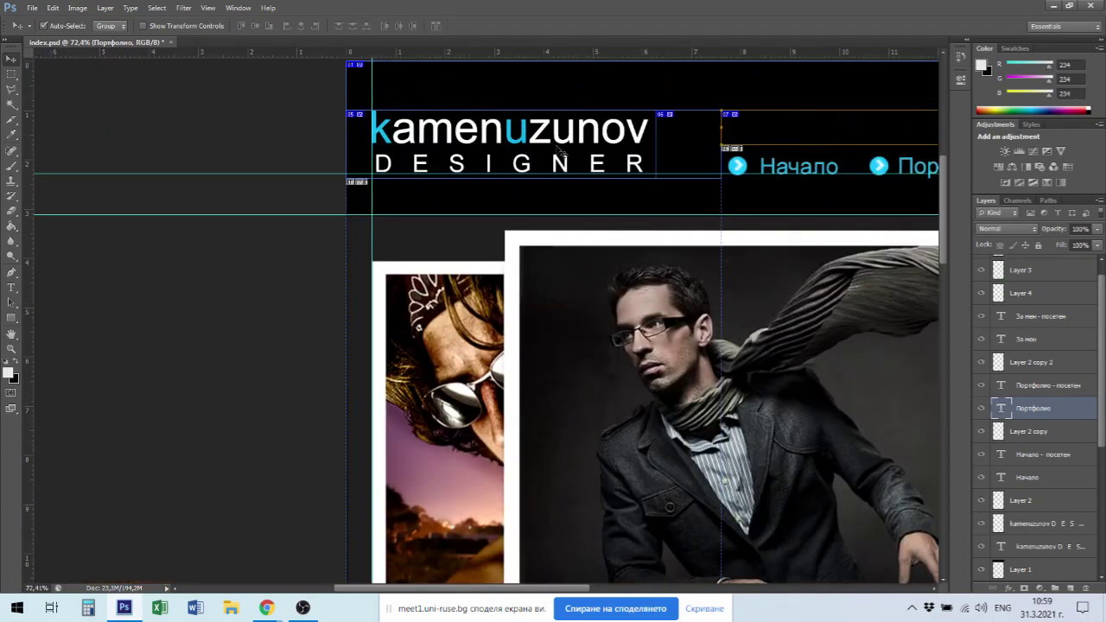
pyautogui.moveTo(852, 206); pyautogui.dragTo(582, 217)
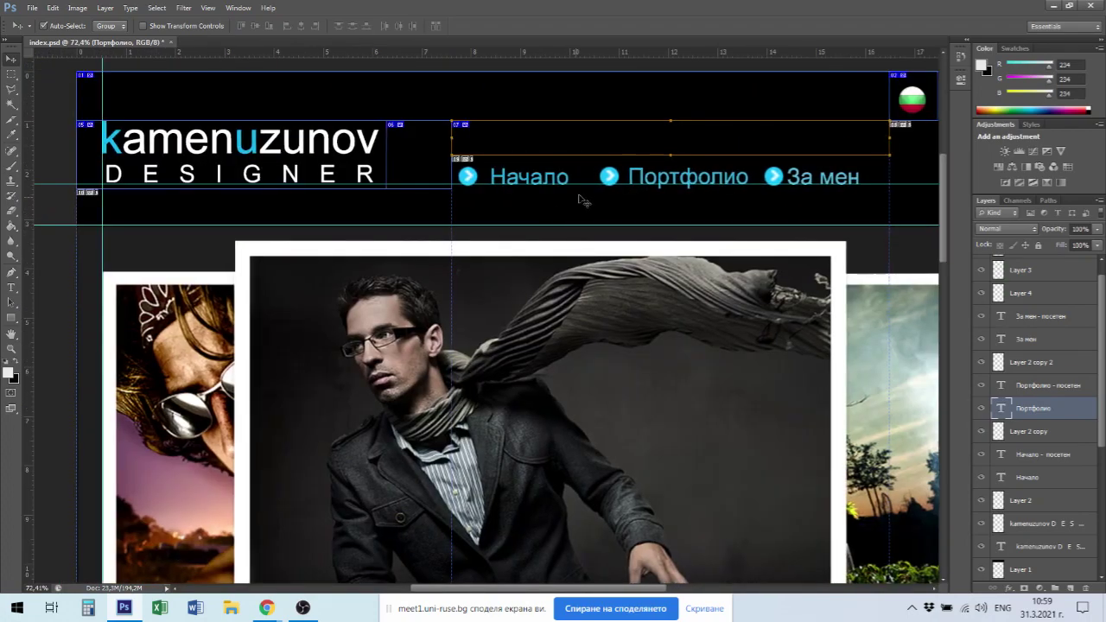
pyautogui.moveTo(586, 185)
pyautogui.mouseDown()
pyautogui.moveTo(615, 180)
pyautogui.moveTo(587, 195)
pyautogui.mouseUp()
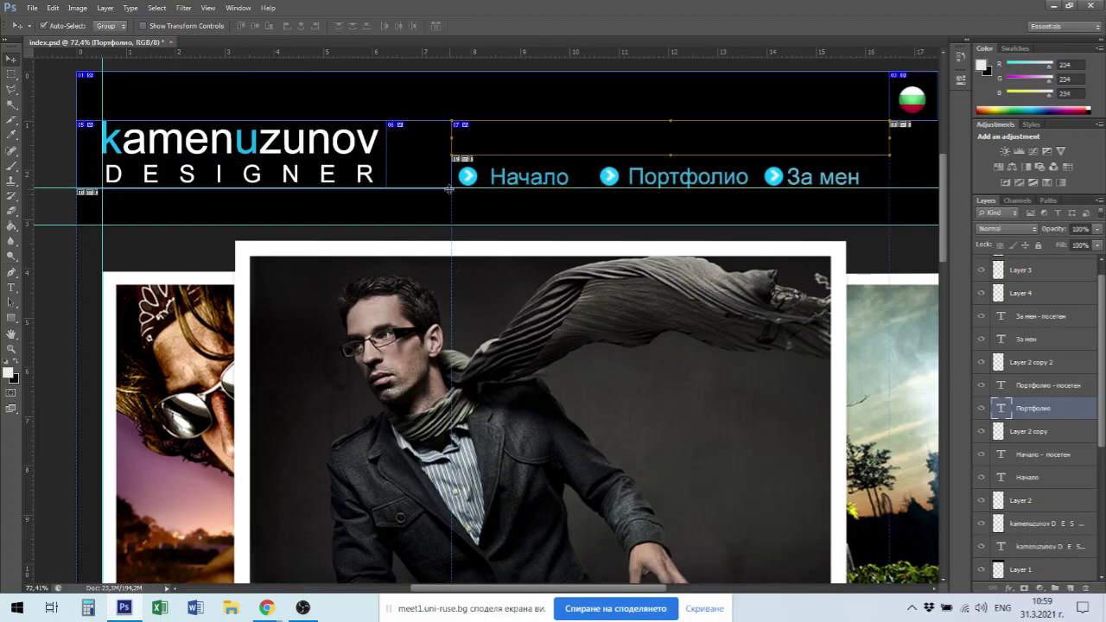
# Cut slices around the first menu arrow, the Начало text and the second arrow, from the upper menu slice down to the guide.
pyautogui.moveTo(693, 223); pyautogui.dragTo(537, 239)
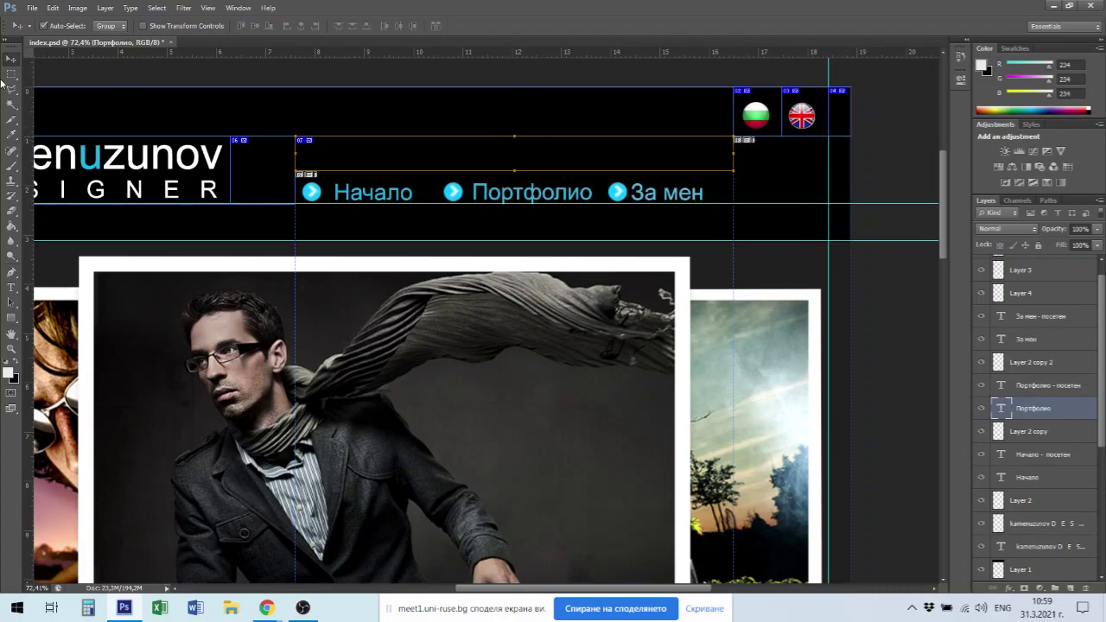
pyautogui.click(12, 120)
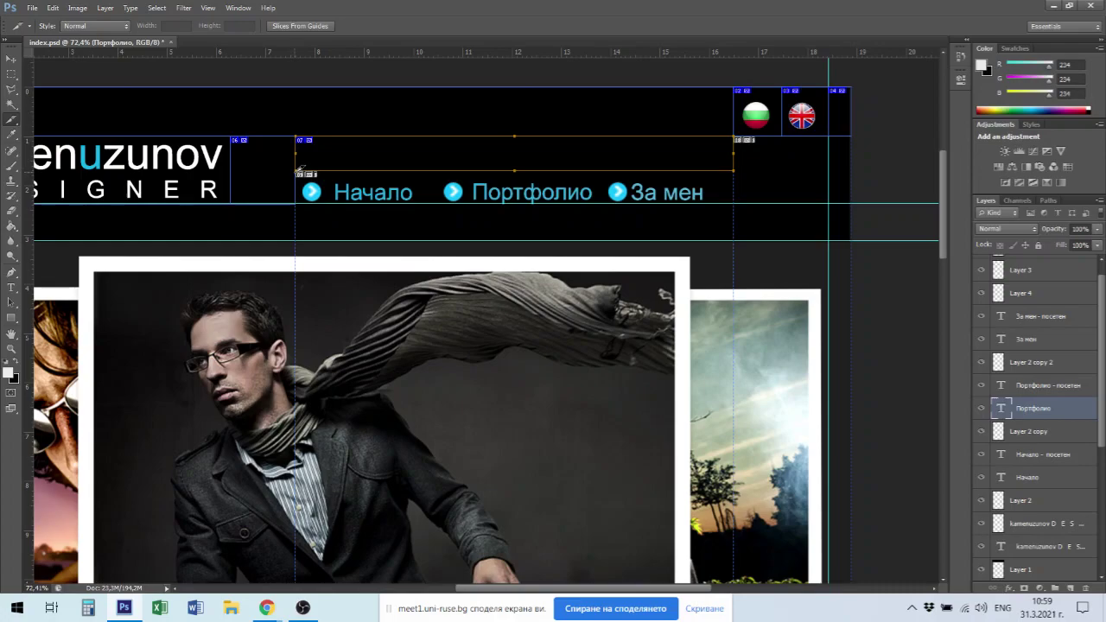
pyautogui.moveTo(300, 169); pyautogui.dragTo(472, 201)
pyautogui.scroll(1, 475, 189)
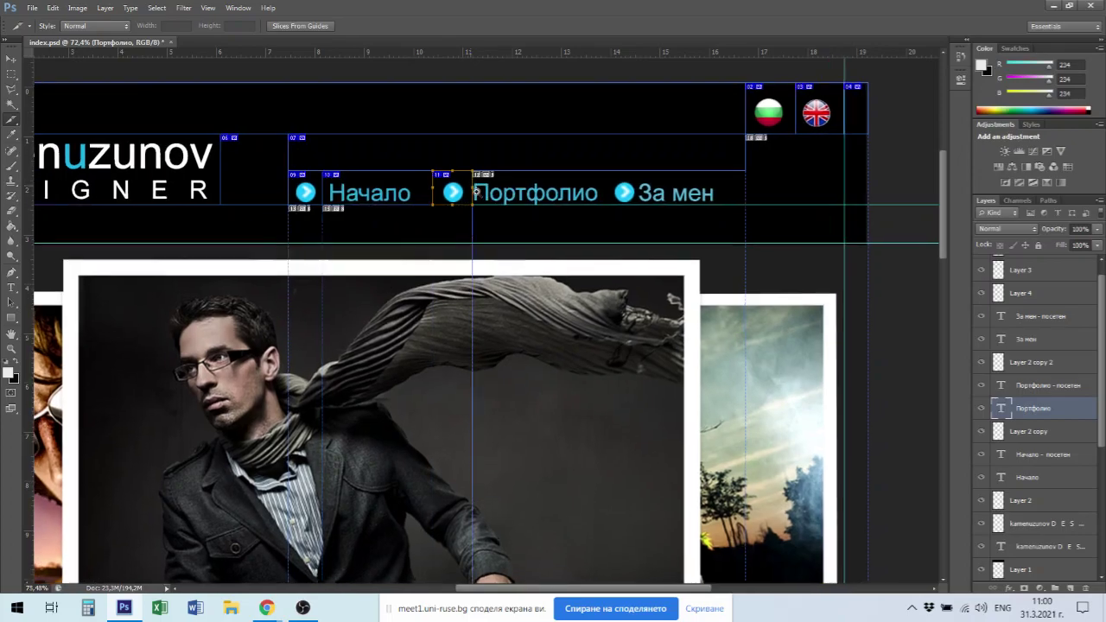
# Undo the tiny stray slice at the start of Портфолио and pull the second arrow slice's right edge back from the text.
pyautogui.scroll(5, 475, 189)
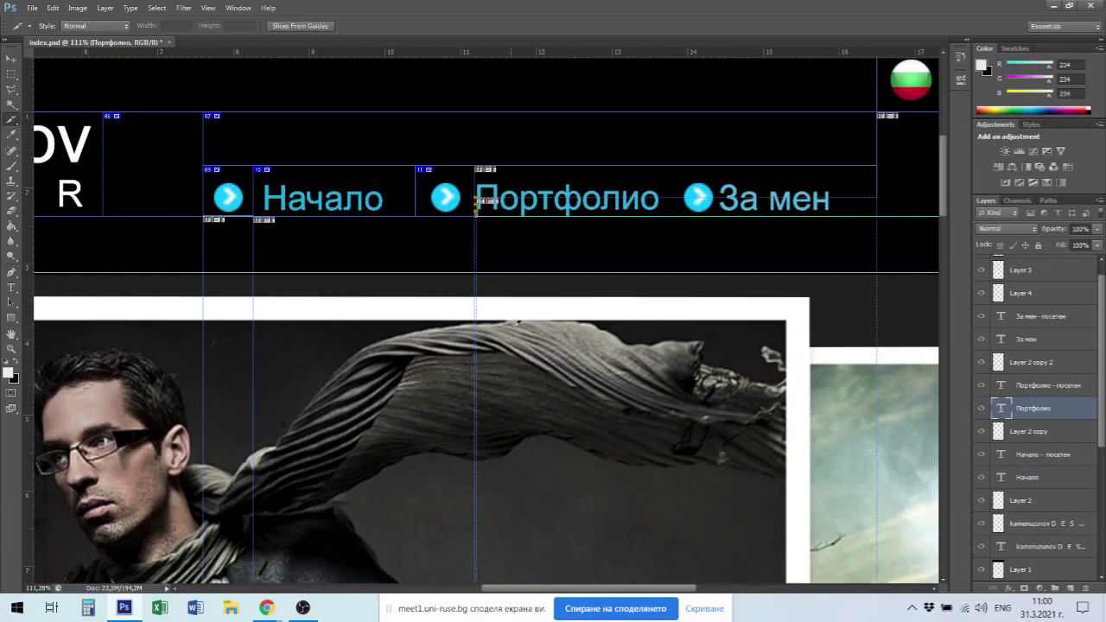
pyautogui.press('ctrl')
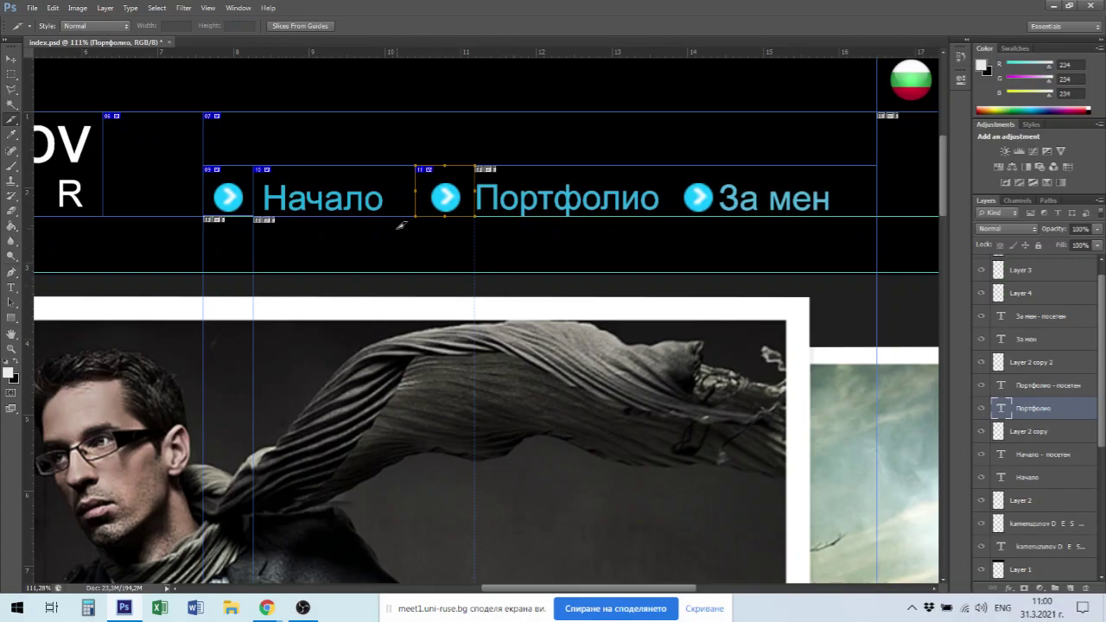
pyautogui.click(11, 59)
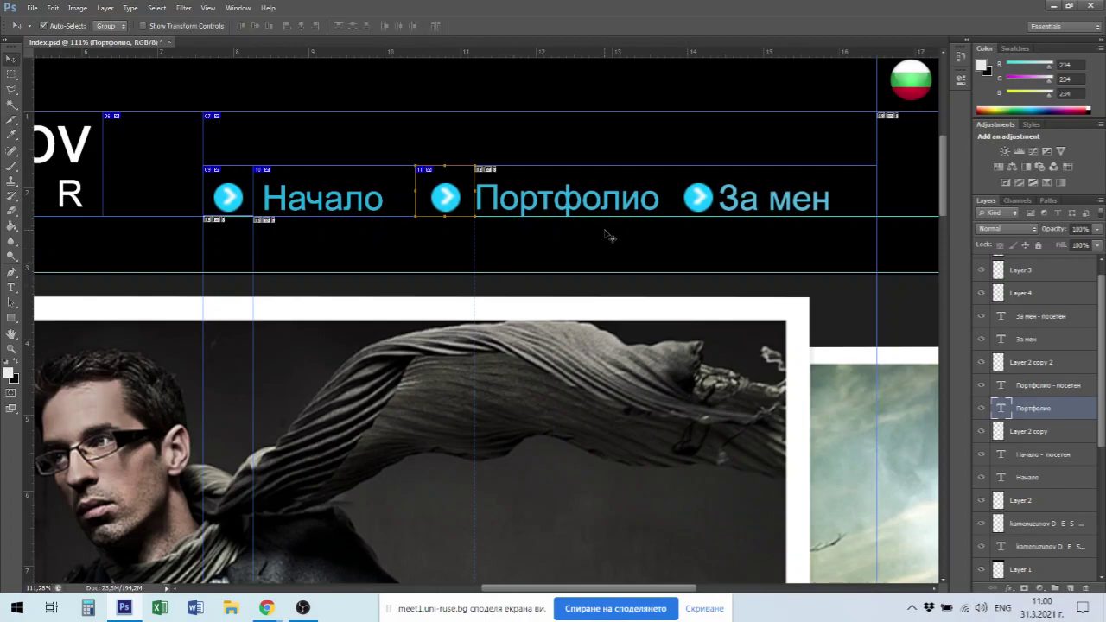
pyautogui.click(554, 209)
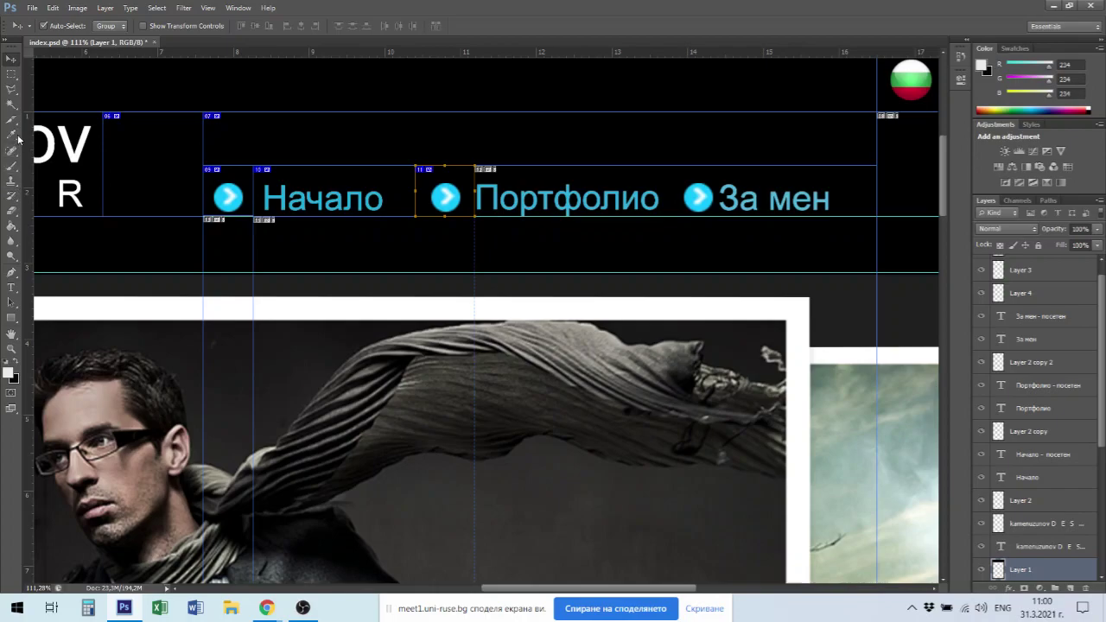
pyautogui.moveTo(13, 121); pyautogui.dragTo(80, 150)
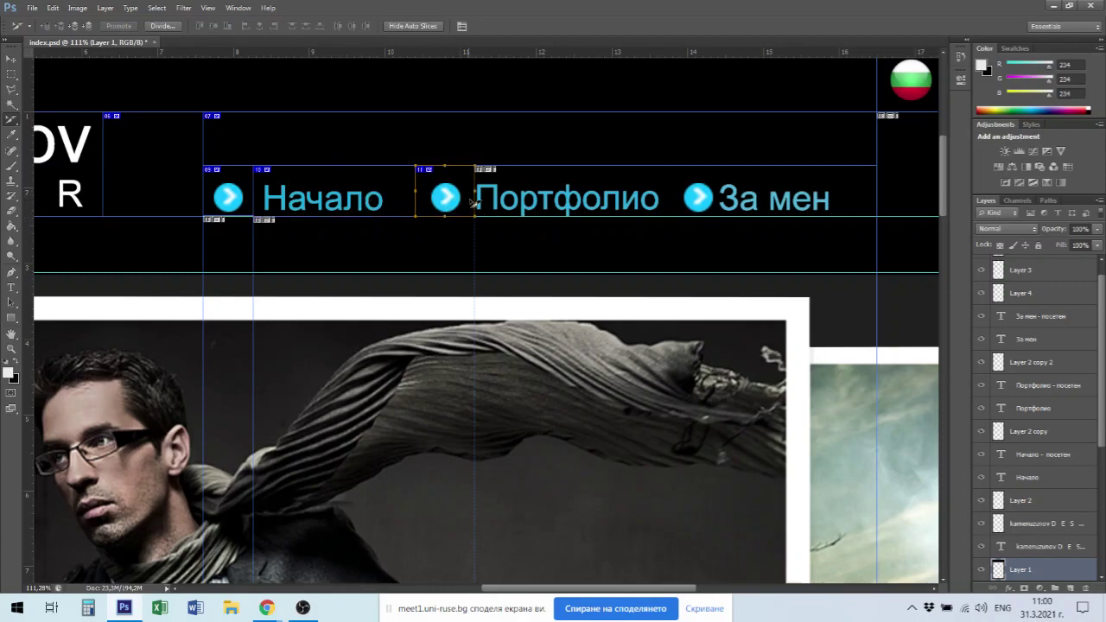
pyautogui.moveTo(474, 193); pyautogui.dragTo(466, 198)
# Cut a slice about 2.7 by 0.7 cm around the Портфолио text and another around the third menu arrow.
pyautogui.rightClick(13, 123)
pyautogui.click(61, 140)
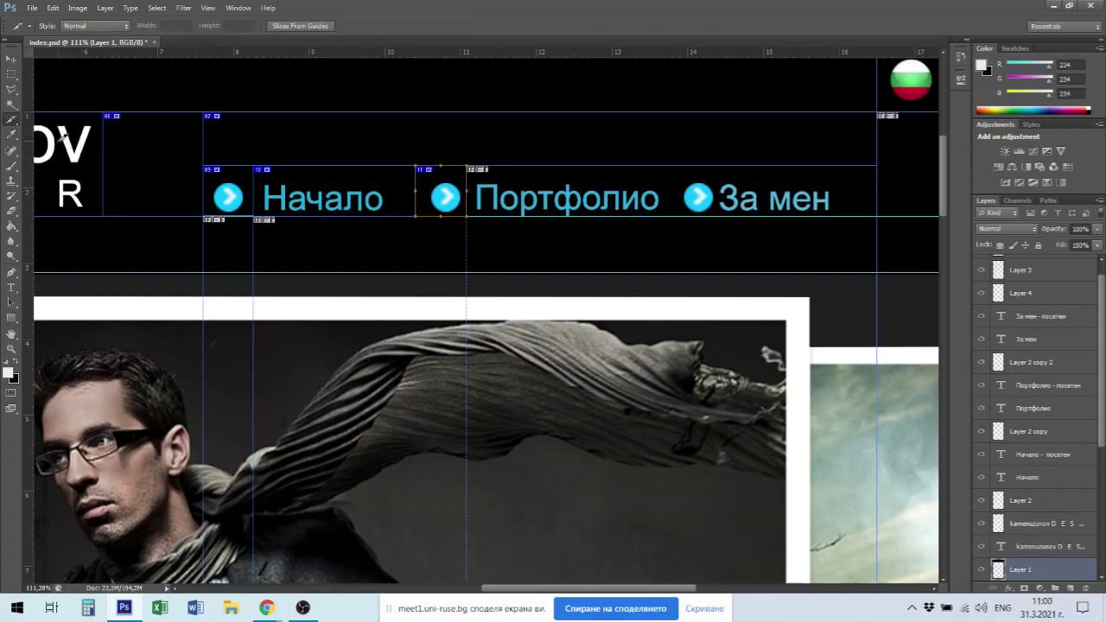
pyautogui.moveTo(472, 162); pyautogui.dragTo(671, 216)
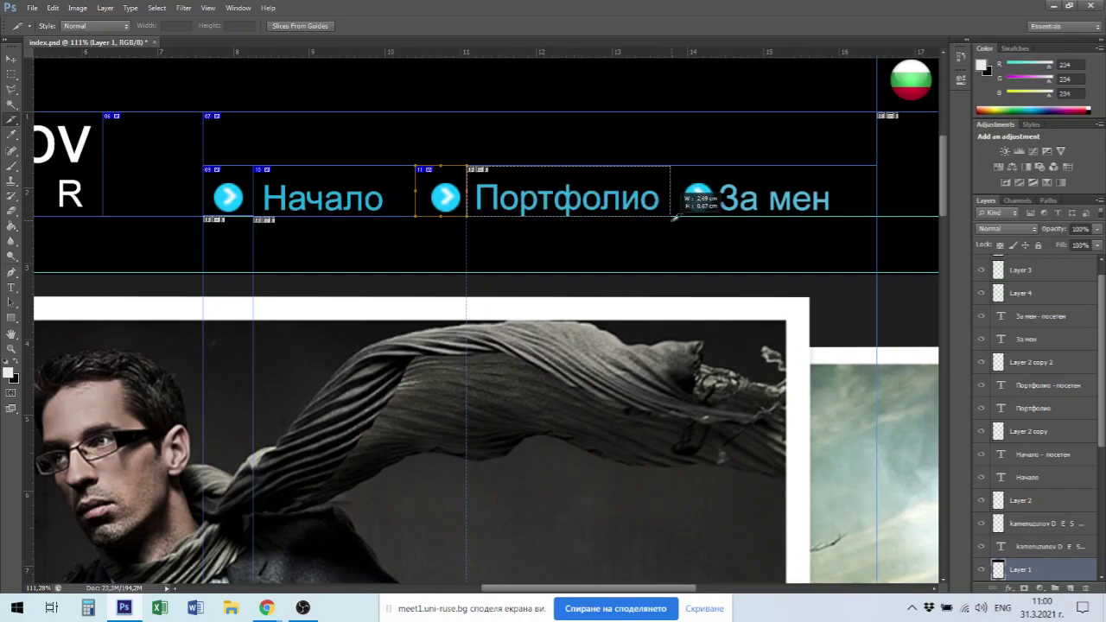
pyautogui.moveTo(672, 164); pyautogui.dragTo(718, 216)
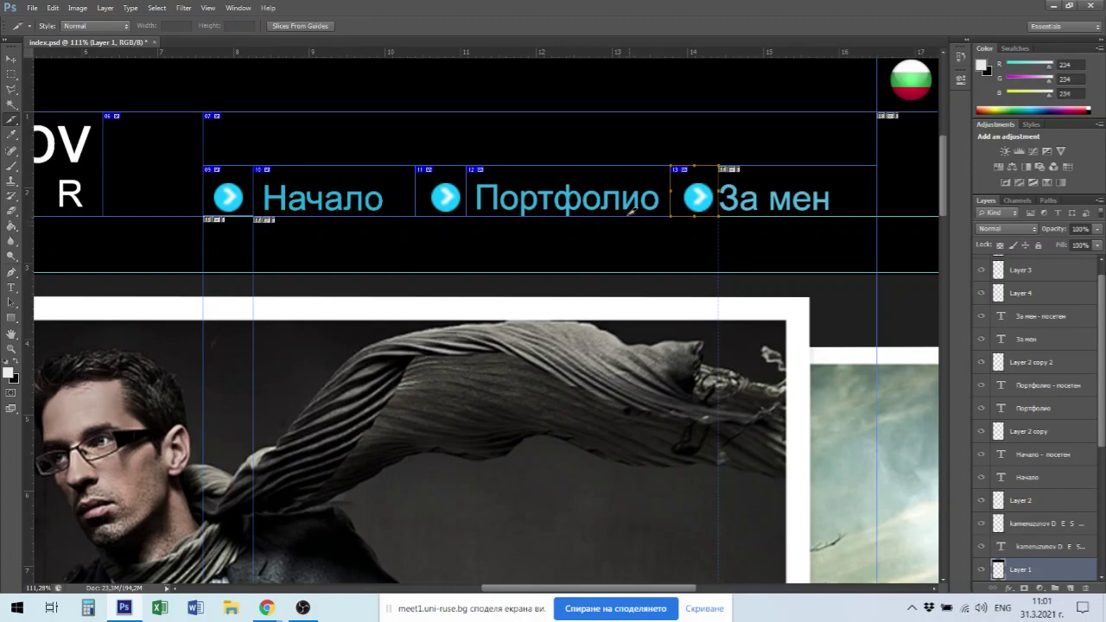
# Nudge the "За мен - посетен" text layer to the right, away from the third arrow's slice edge.
pyautogui.scroll(3, 538, 220)
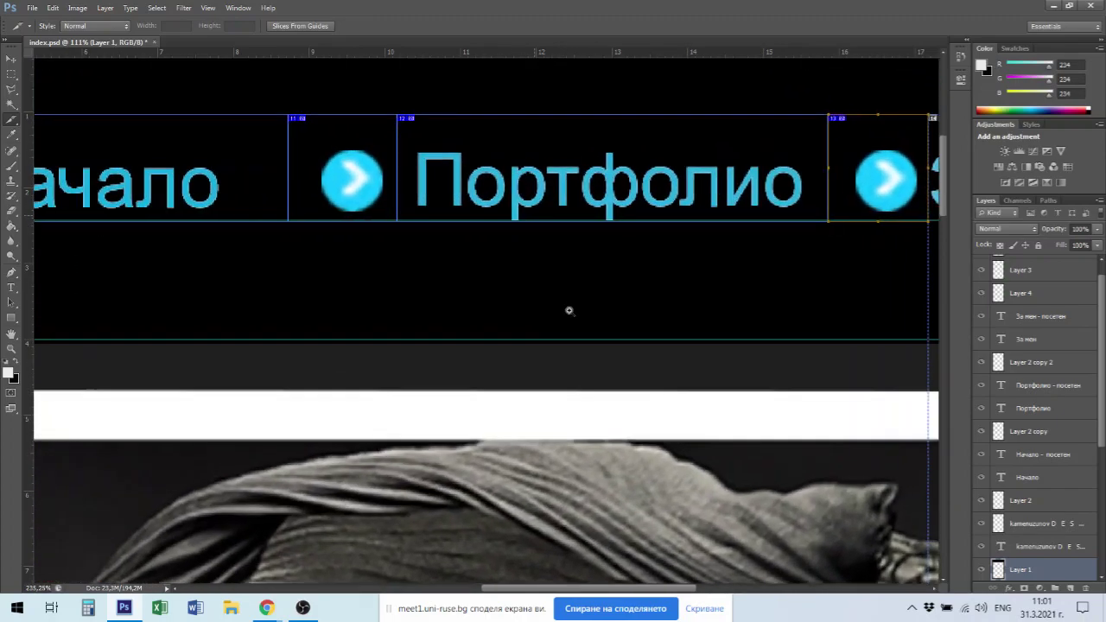
pyautogui.scroll(2, 537, 223)
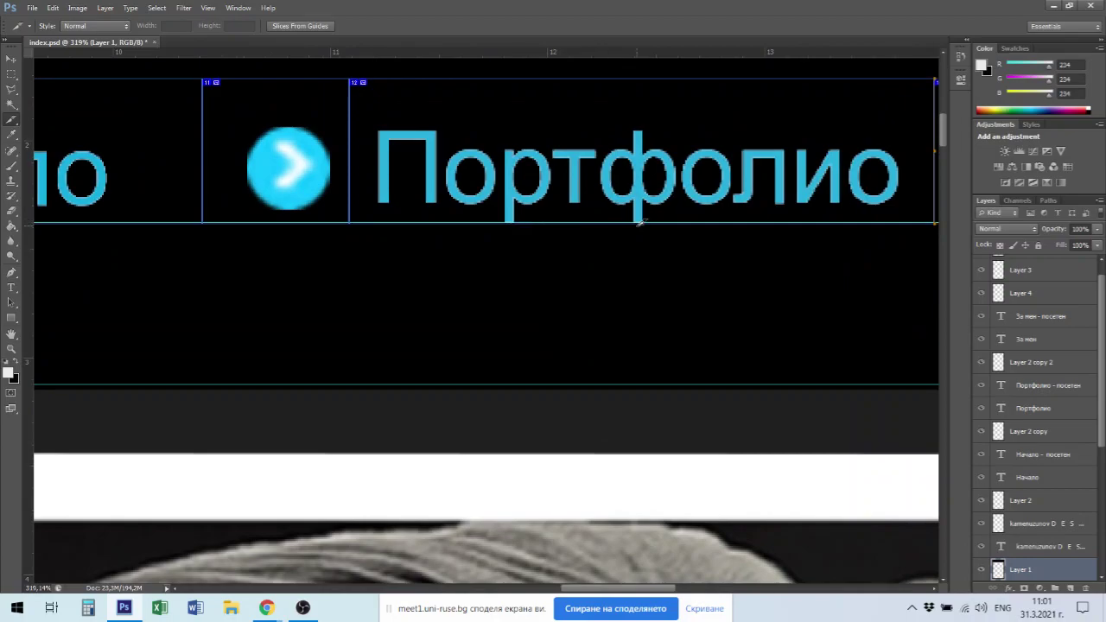
pyautogui.scroll(-3, 630, 219)
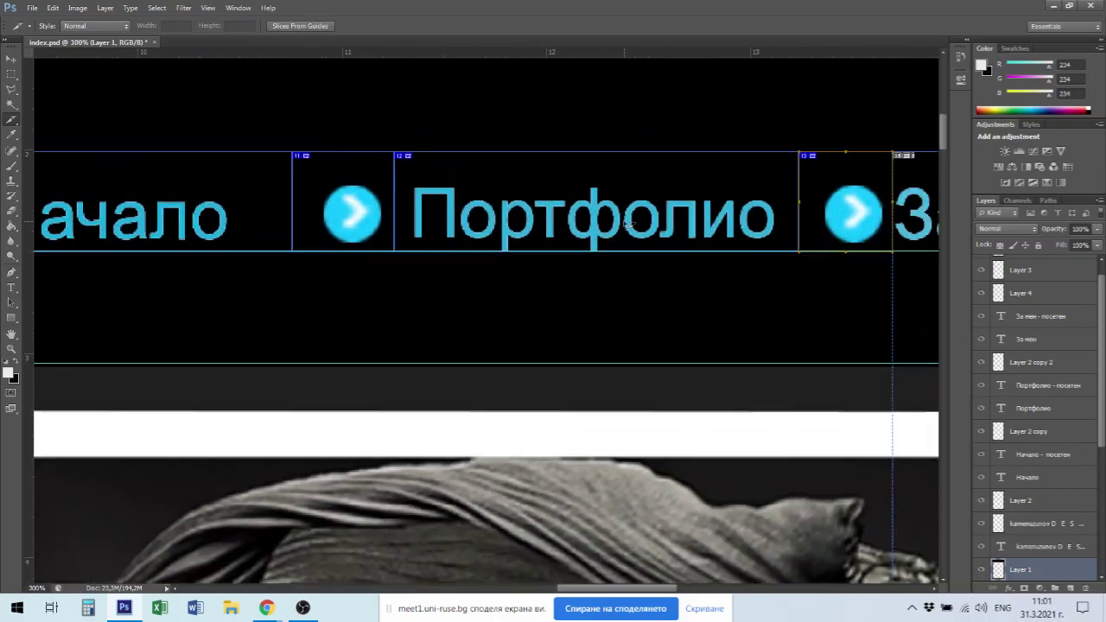
pyautogui.scroll(-2, 628, 223)
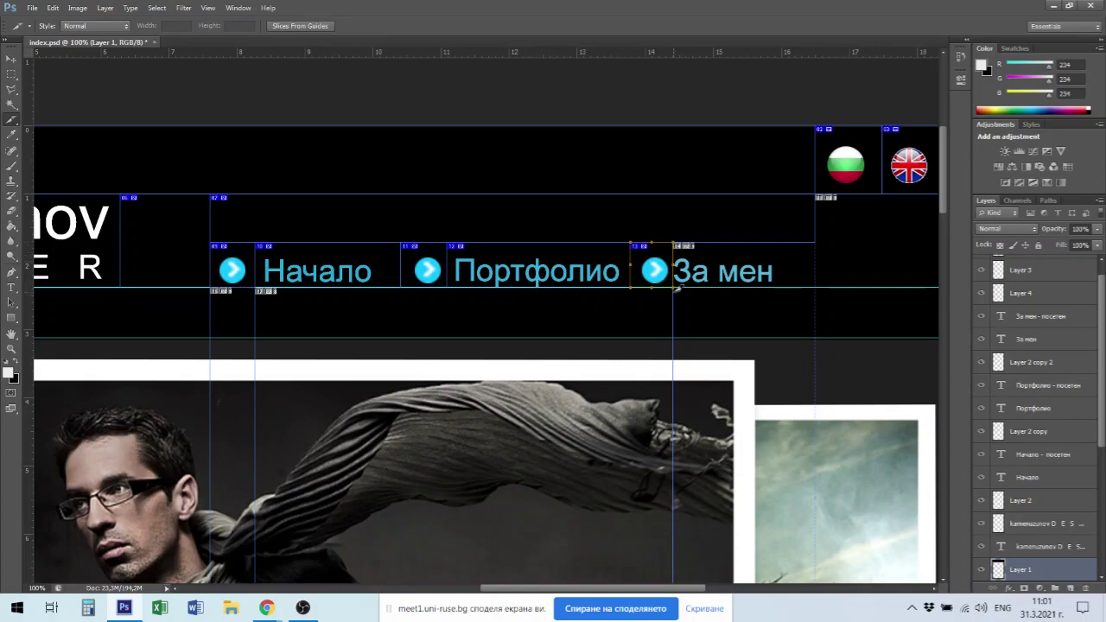
pyautogui.scroll(4, 681, 266)
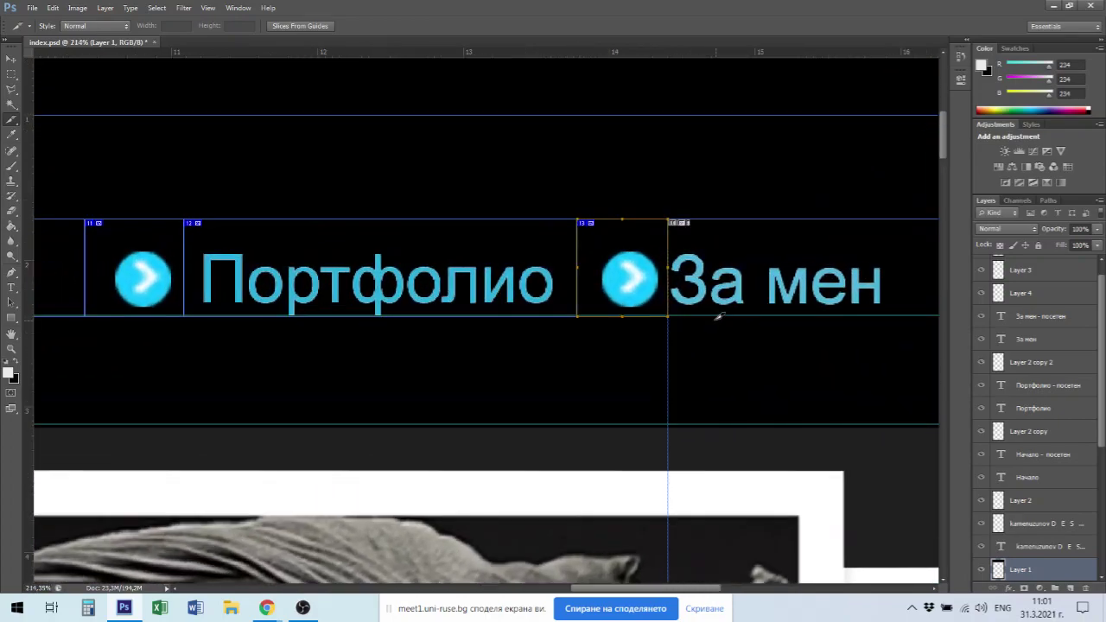
pyautogui.click(13, 59)
pyautogui.click(745, 300)
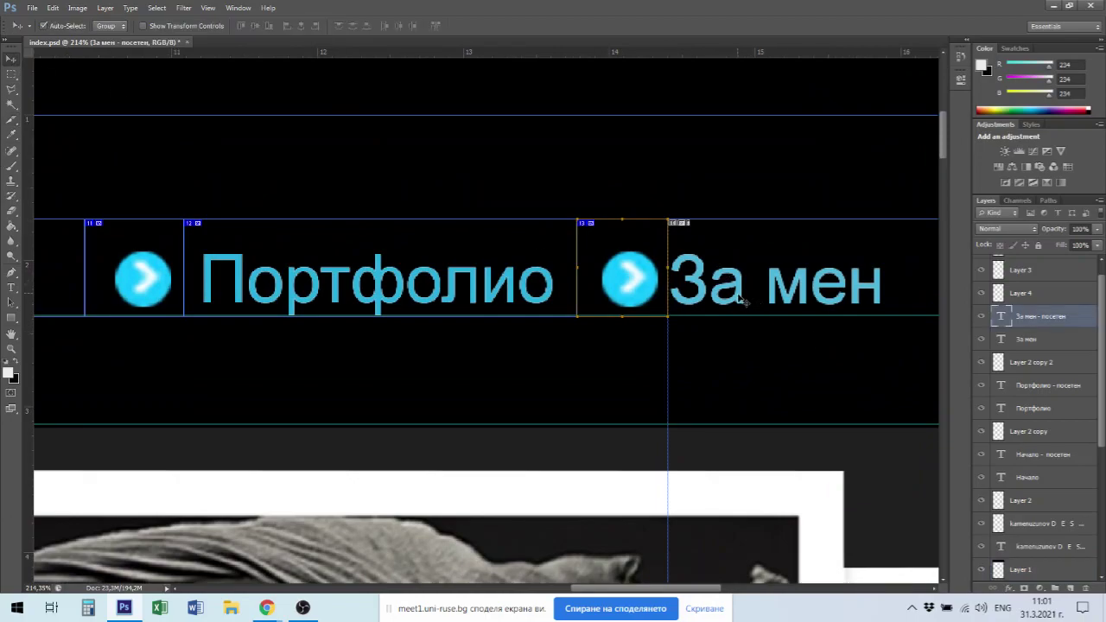
pyautogui.press('Right')
pyautogui.press('Right')
pyautogui.press('Right')
pyautogui.press('Right')
pyautogui.press('Right')
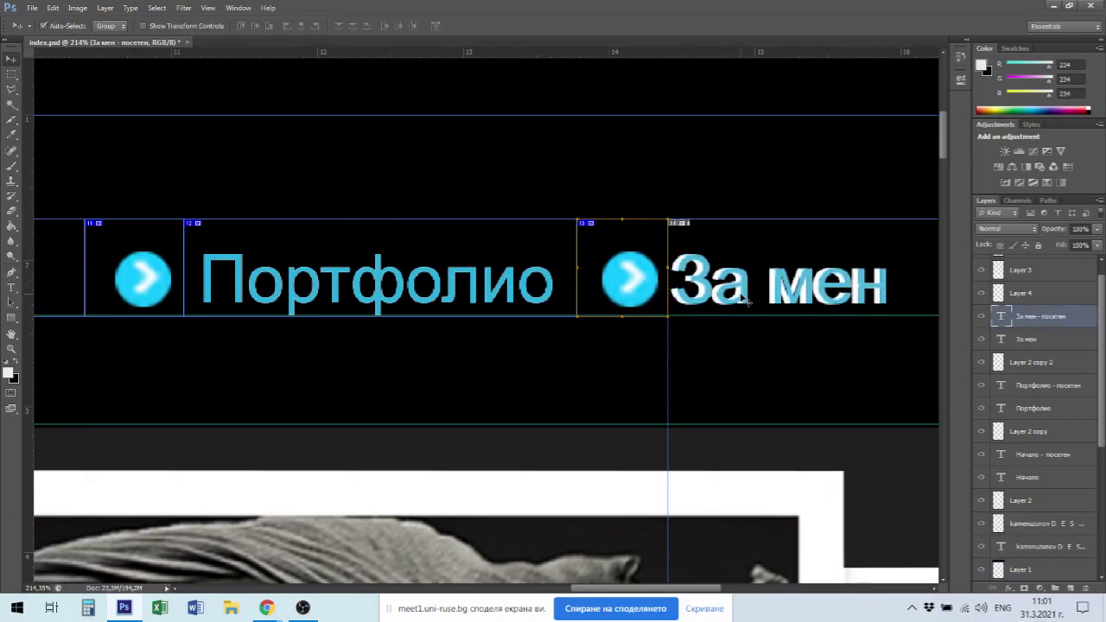
# Nudge the "За мен" text layer to the right until it coincides with "За мен - посетен".
pyautogui.click(683, 268)
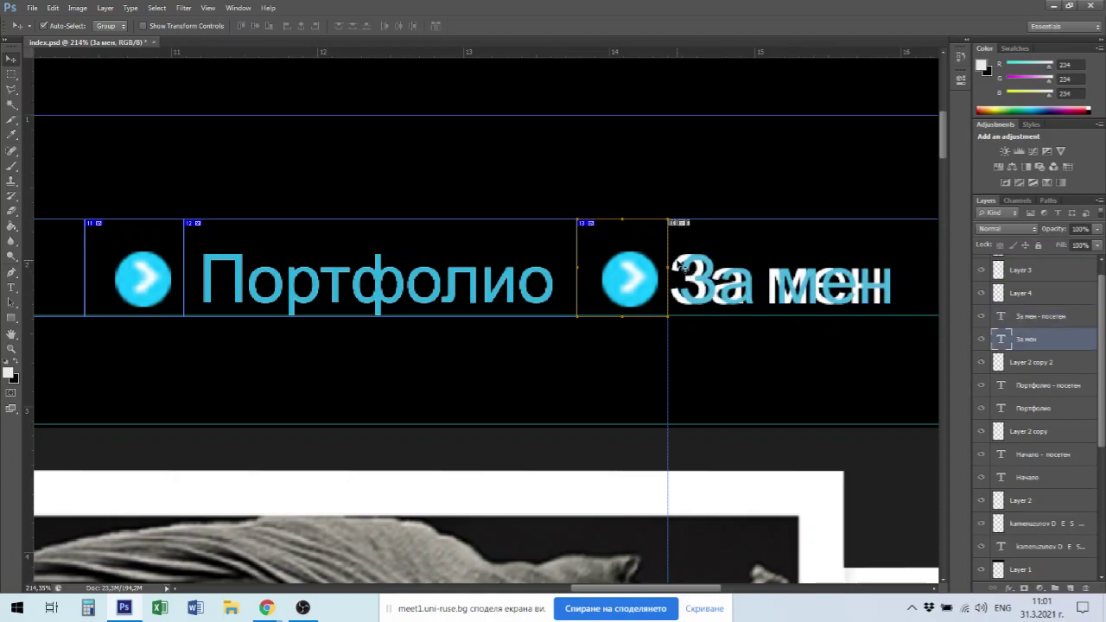
pyautogui.press('Right')
pyautogui.press('Right')
pyautogui.press('Right')
pyautogui.press('Right')
pyautogui.press('Right')
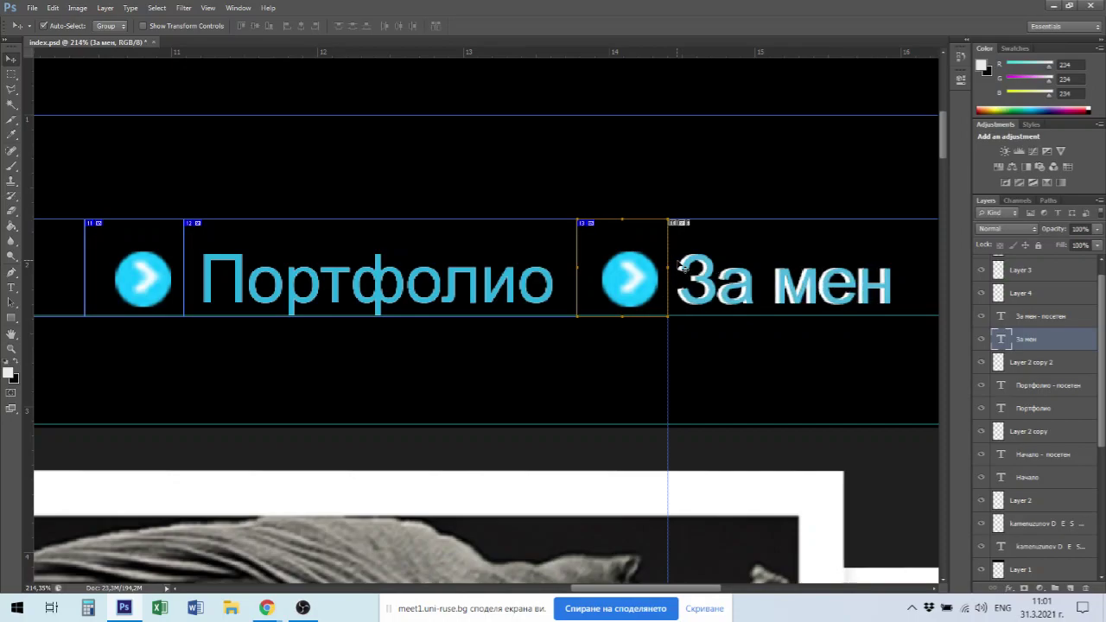
pyautogui.press('Right')
pyautogui.press('Right')
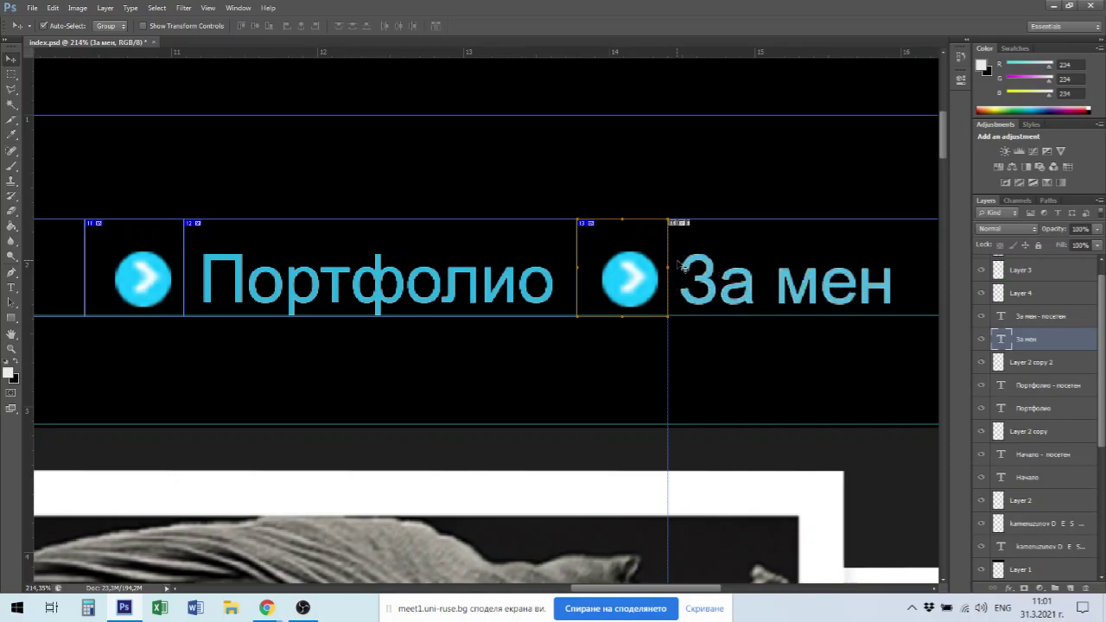
# Cut a slice around the За мен text up to the flags' column and another over the empty header area below the flags.
pyautogui.hotkey('ctrl', '-')
pyautogui.hotkey('ctrl', '-')
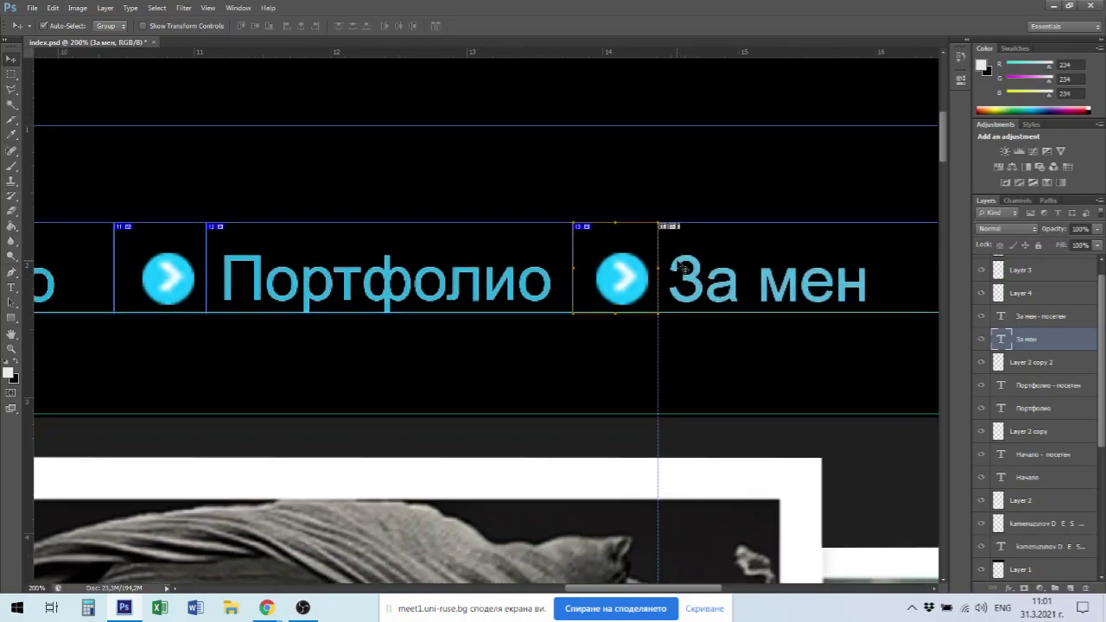
pyautogui.click(12, 134)
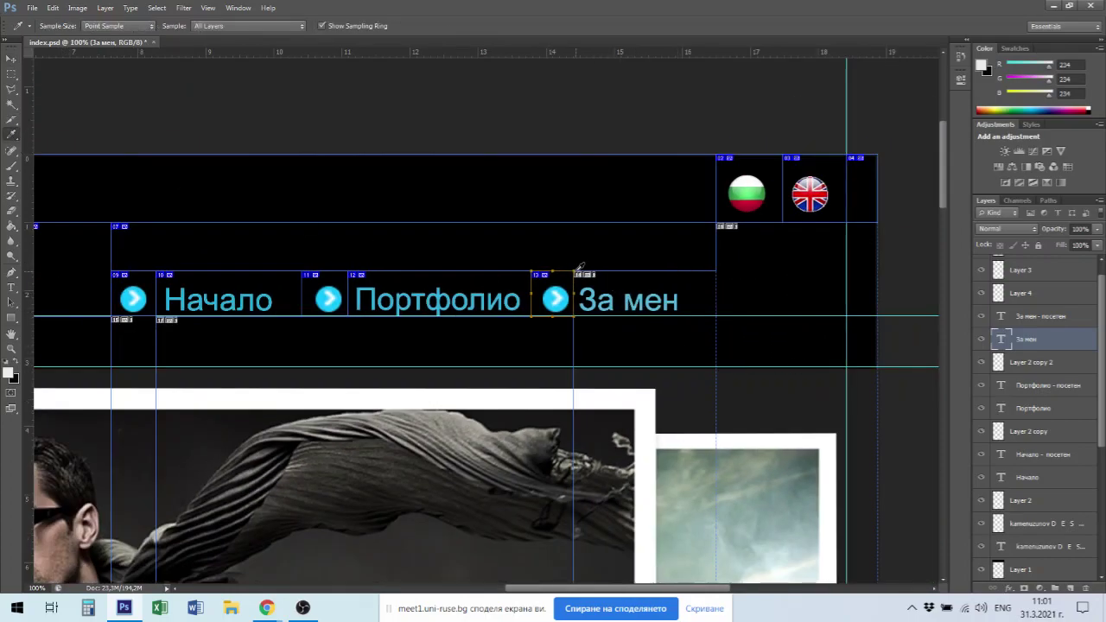
pyautogui.moveTo(596, 285); pyautogui.dragTo(642, 292)
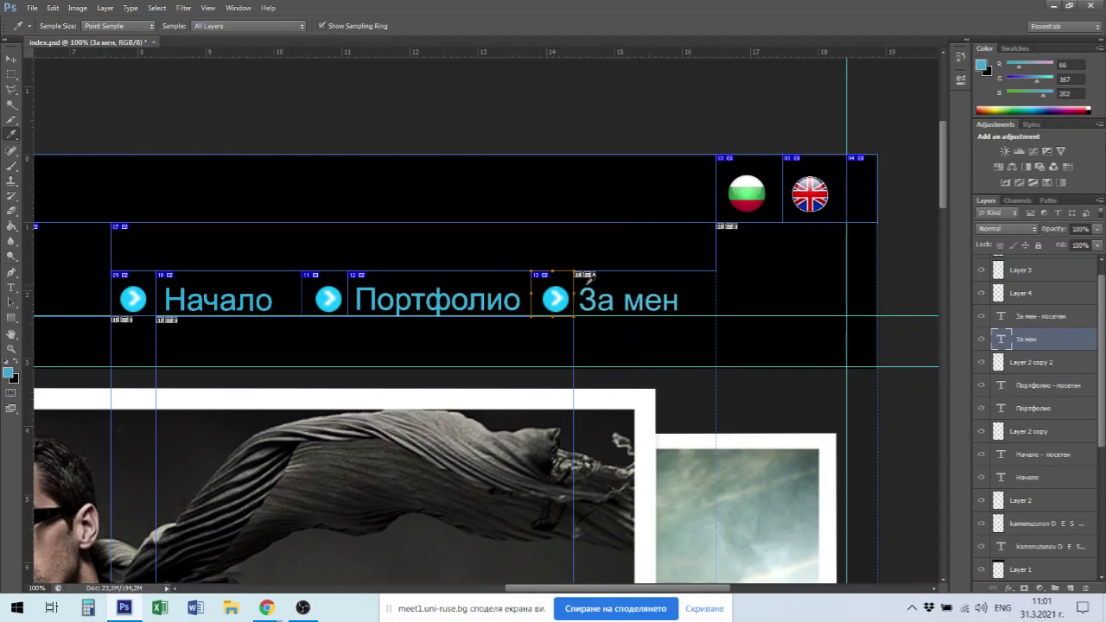
pyautogui.click(11, 119)
pyautogui.moveTo(578, 270); pyautogui.dragTo(714, 317)
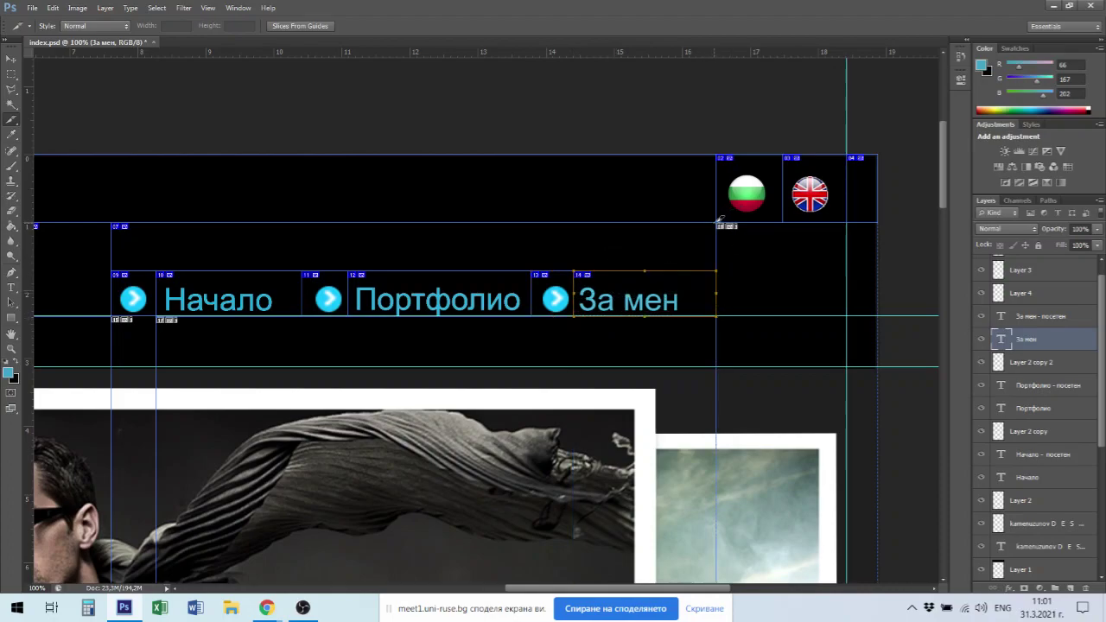
pyautogui.moveTo(719, 222); pyautogui.dragTo(880, 316)
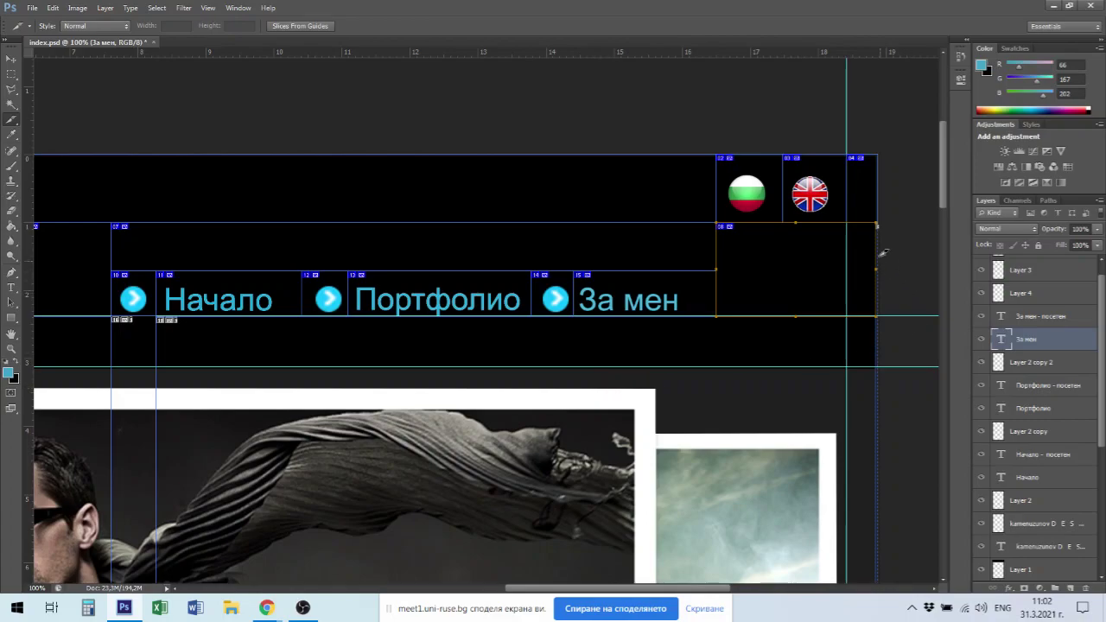
# Extend the right edge of the slice below the flags to the canvas edge.
pyautogui.scroll(3, 876, 229)
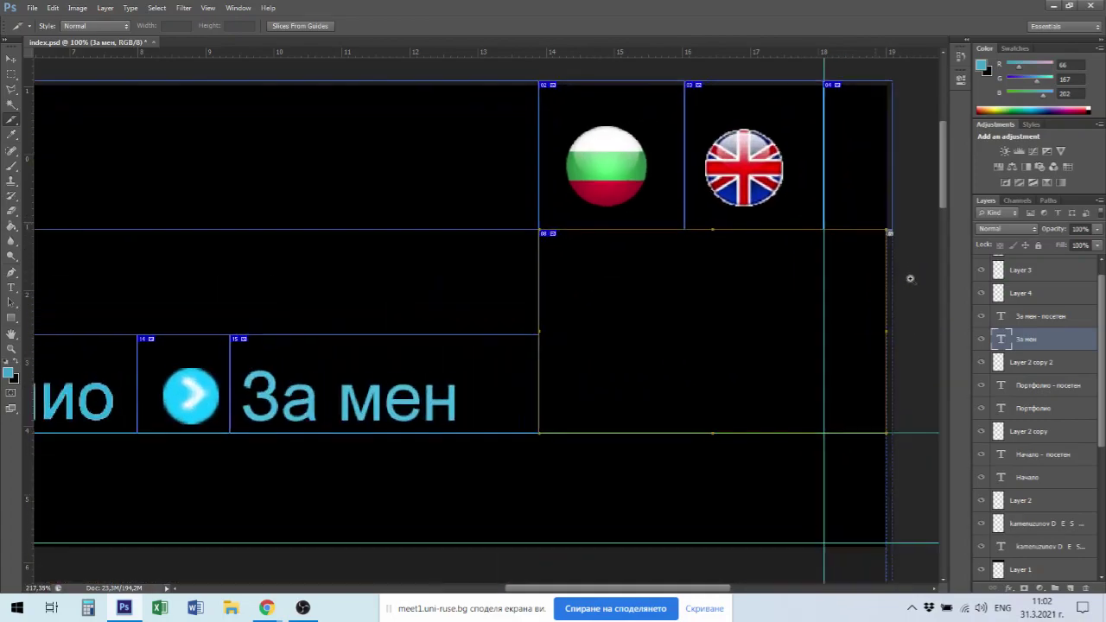
pyautogui.scroll(3, 909, 291)
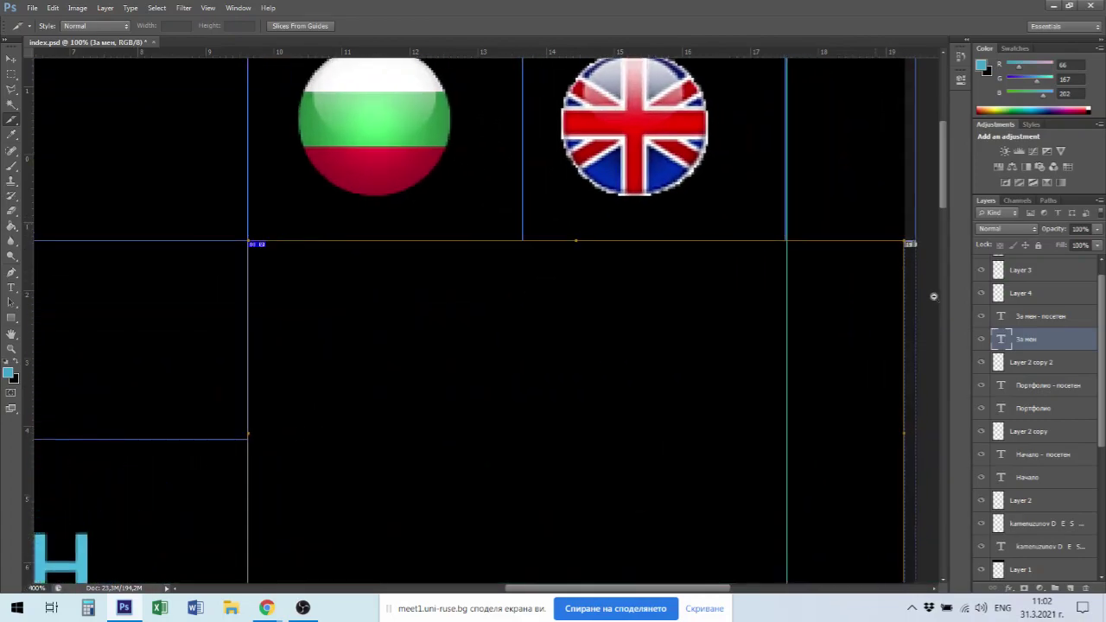
pyautogui.moveTo(865, 345); pyautogui.dragTo(773, 217)
pyautogui.moveTo(791, 295); pyautogui.dragTo(792, 295)
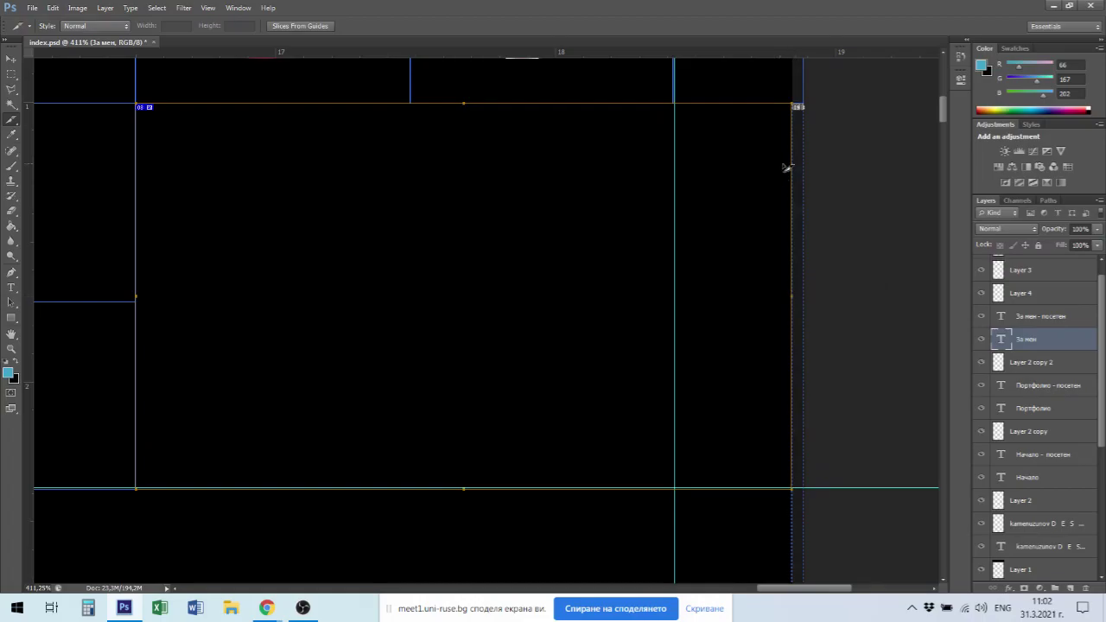
pyautogui.scroll(3, 822, 168)
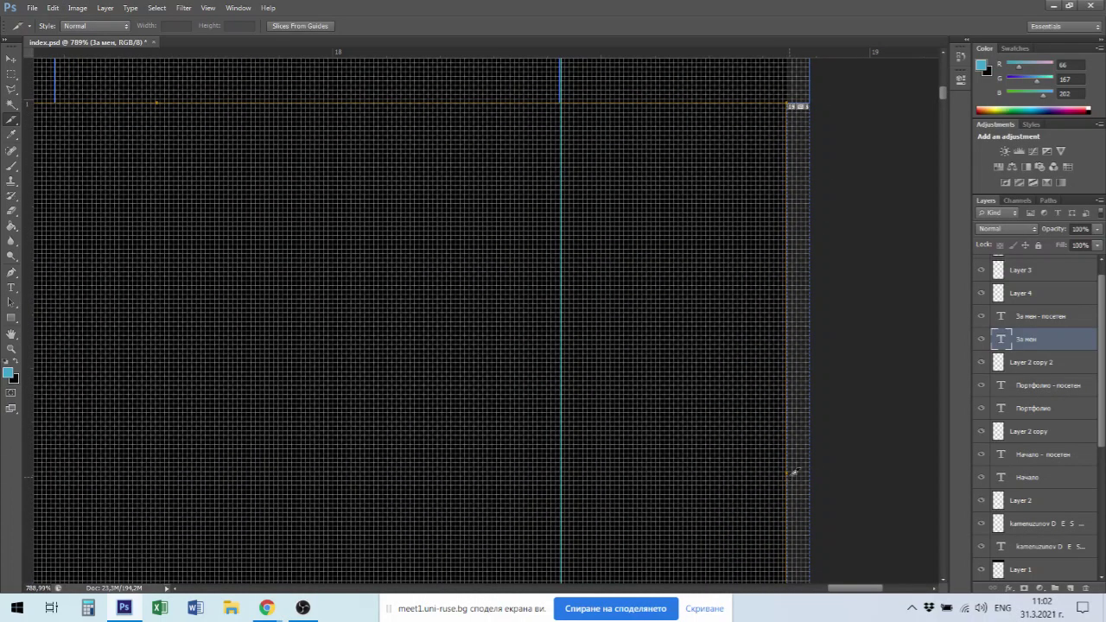
pyautogui.moveTo(786, 473); pyautogui.dragTo(817, 476)
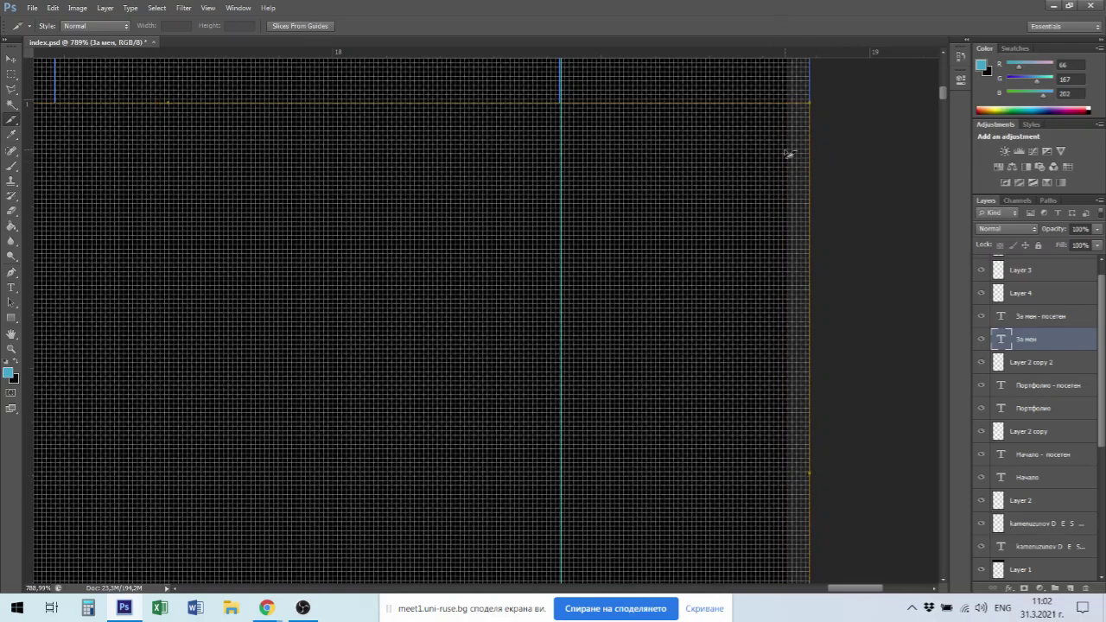
# Stretch the black header background on Layer 1 so its right side reaches the canvas edge.
pyautogui.hotkey('ctrl', '-')
pyautogui.hotkey('ctrl', '-')
pyautogui.hotkey('ctrl', '-')
pyautogui.hotkey('ctrl', '-')
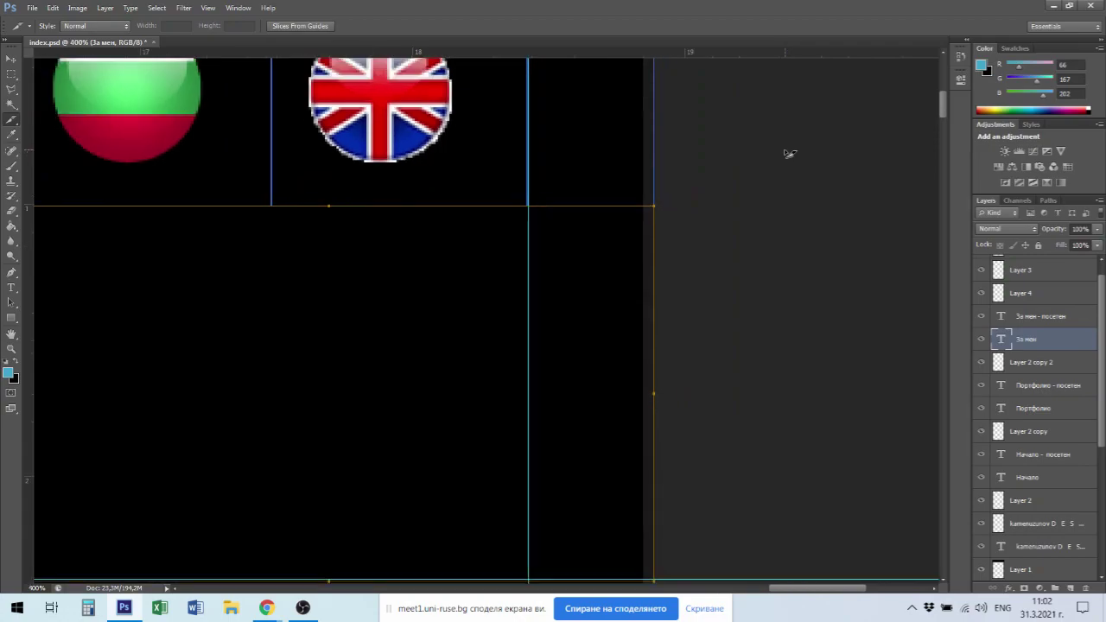
pyautogui.hotkey('ctrl', '-')
pyautogui.hotkey('ctrl', '-')
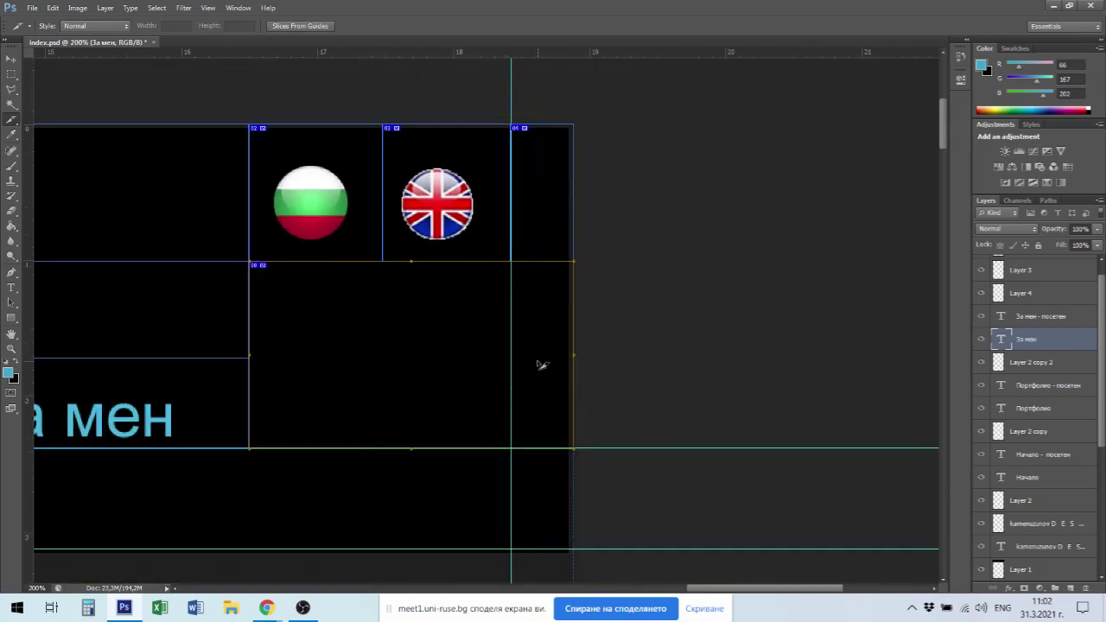
pyautogui.click(11, 58)
pyautogui.click(553, 501)
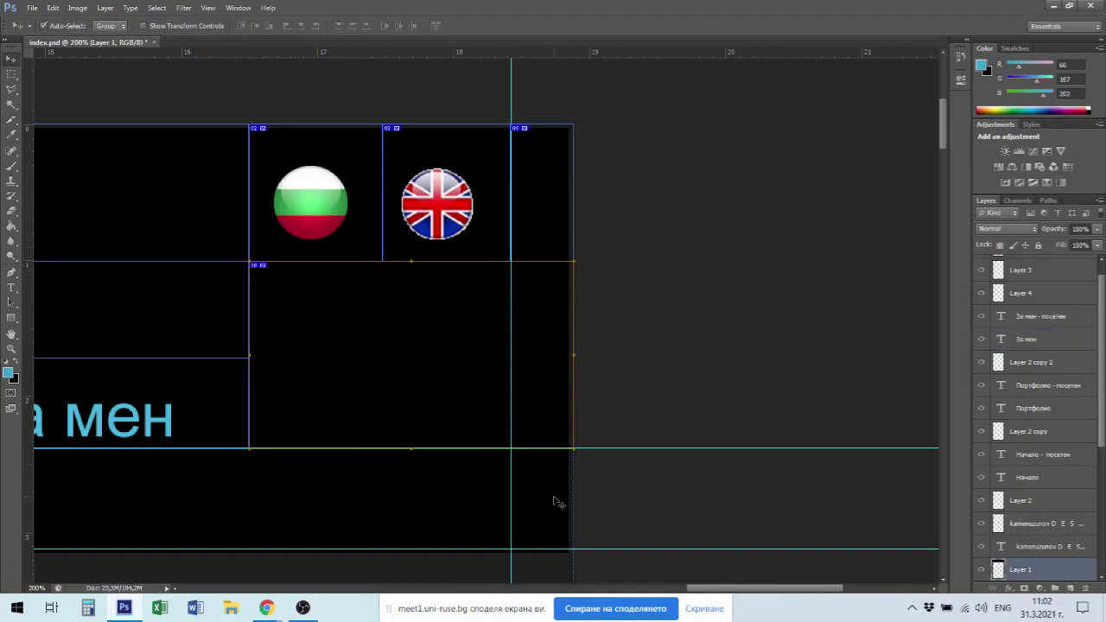
pyautogui.hotkey('ctrl', 't')
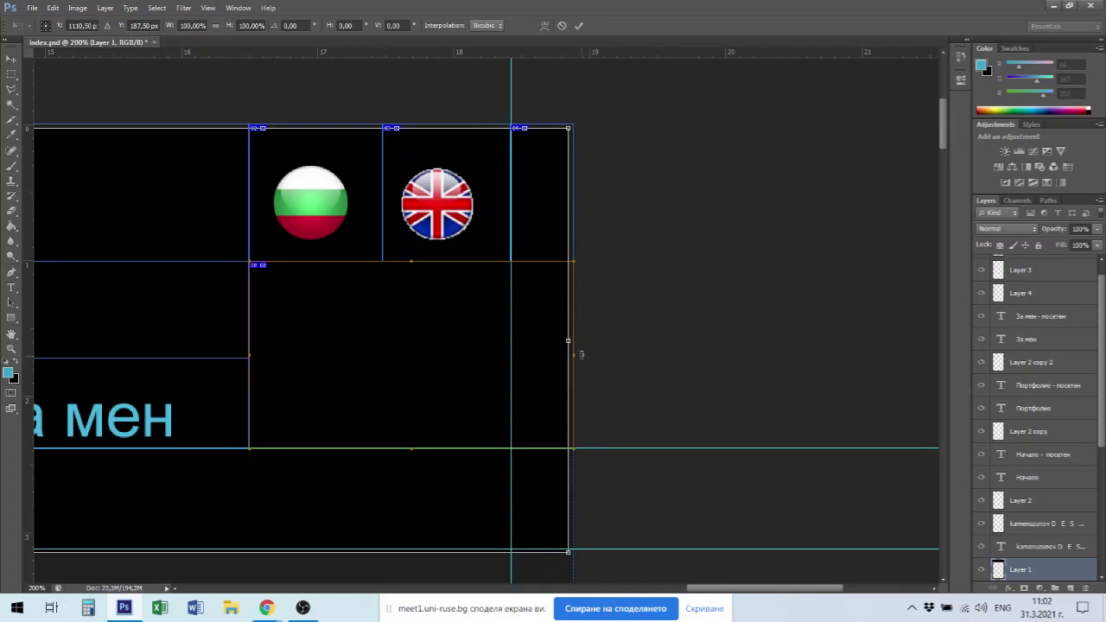
pyautogui.moveTo(569, 341); pyautogui.dragTo(575, 342)
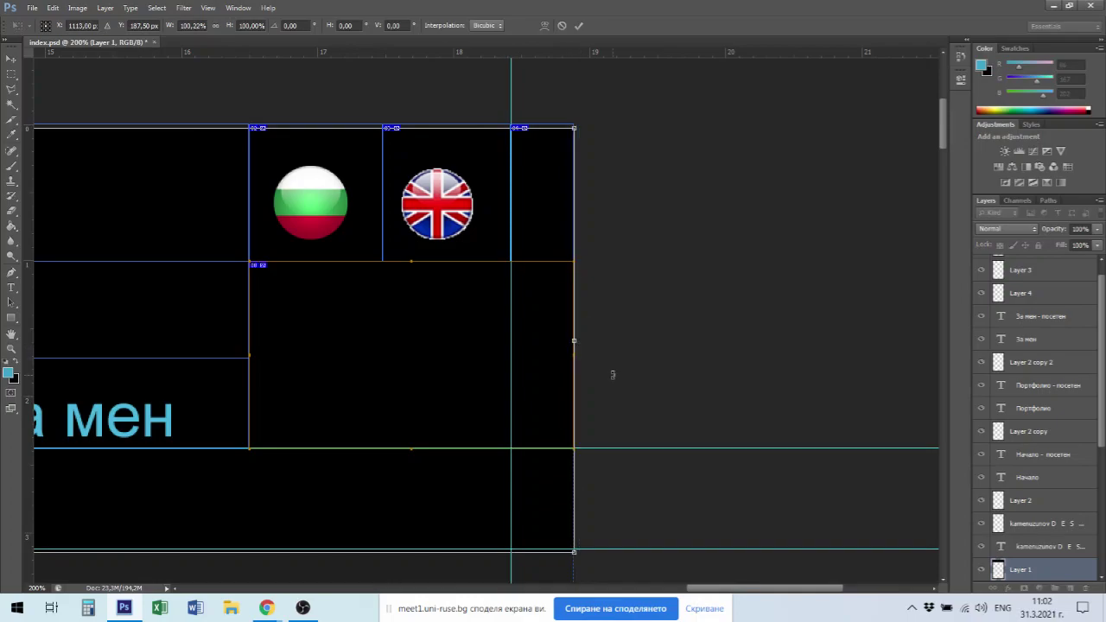
pyautogui.press('Return')
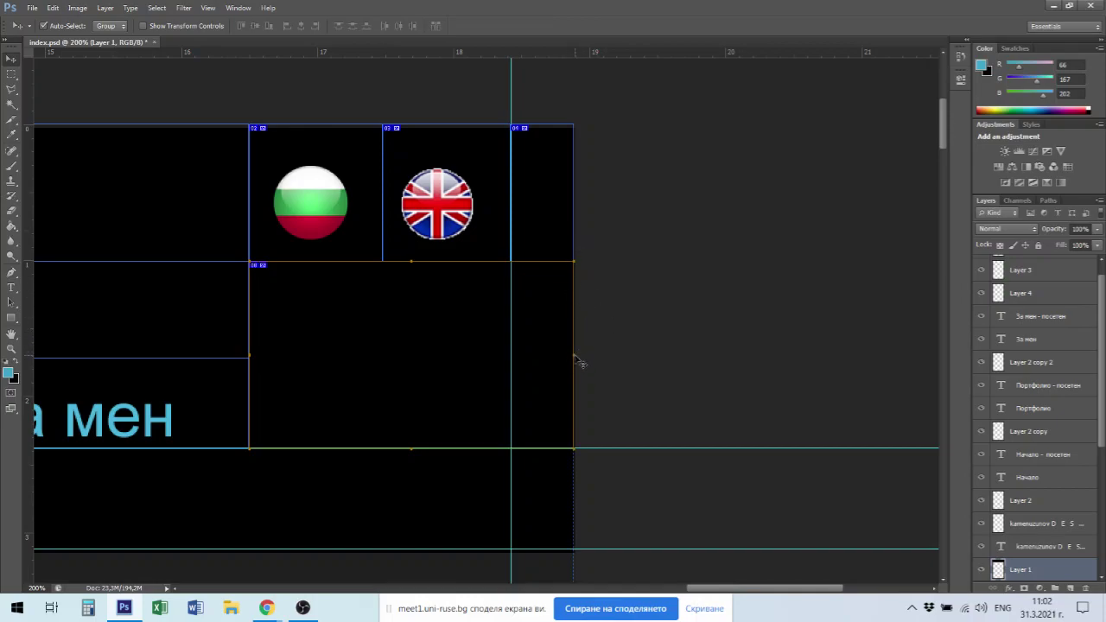
pyautogui.click(600, 303)
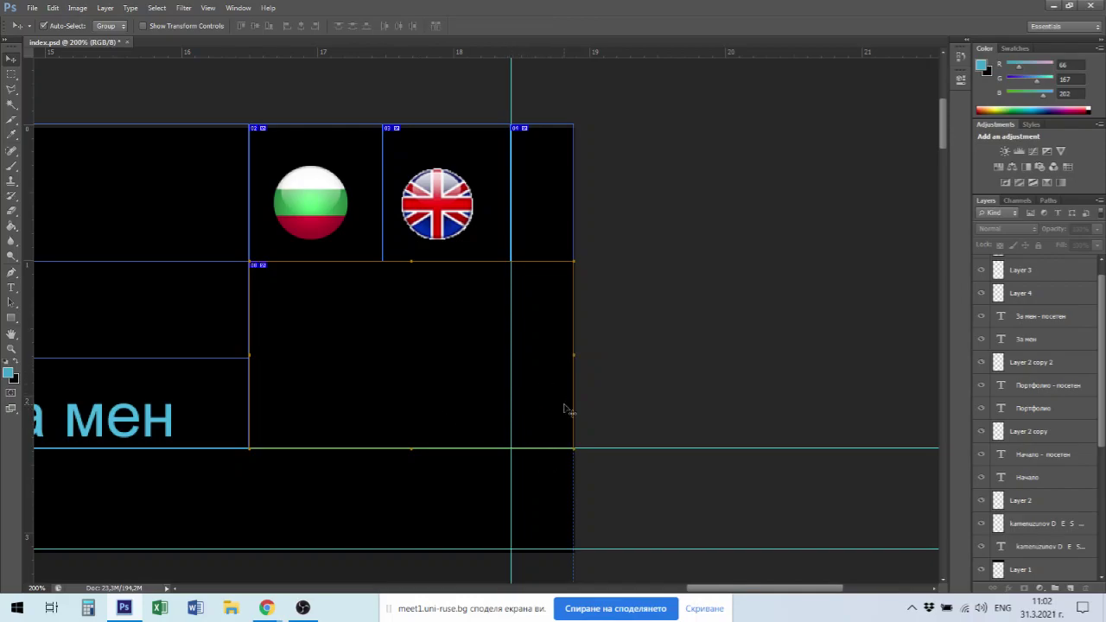
# Cut a full-width slice over the black strip between the two horizontal guides below the menu row.
pyautogui.scroll(-4, 563, 406)
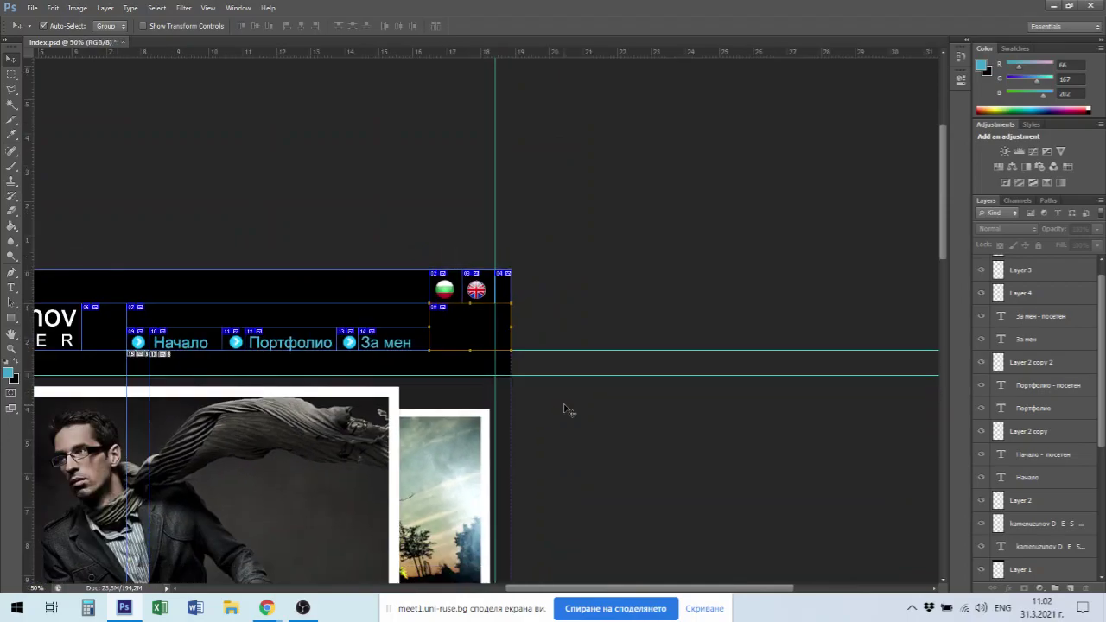
pyautogui.moveTo(407, 358); pyautogui.dragTo(608, 354)
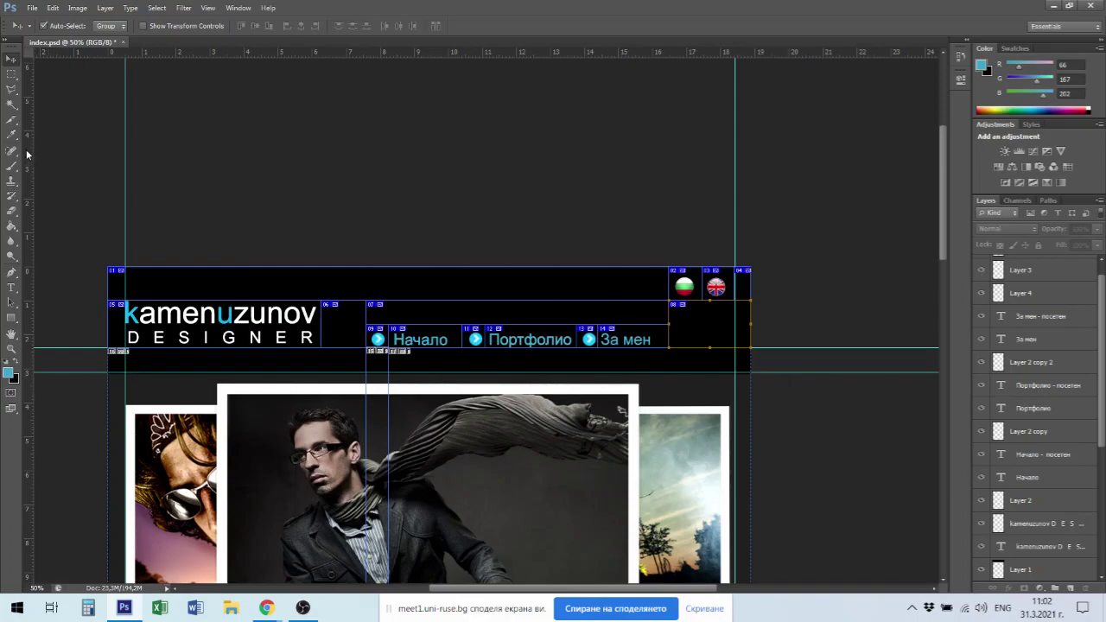
pyautogui.click(14, 121)
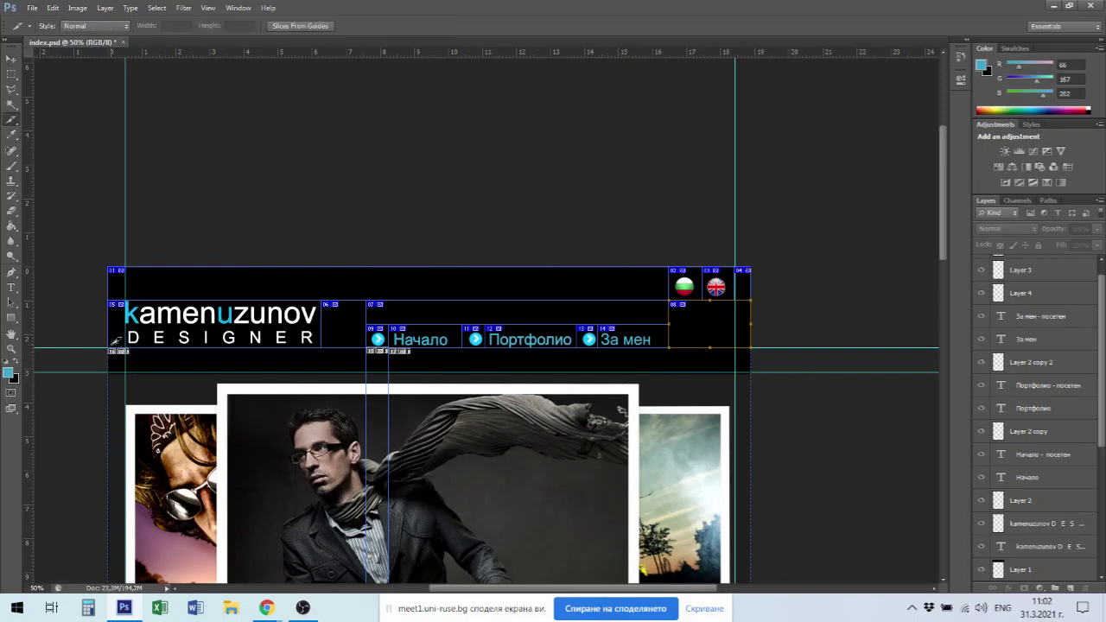
pyautogui.moveTo(112, 347); pyautogui.dragTo(749, 373)
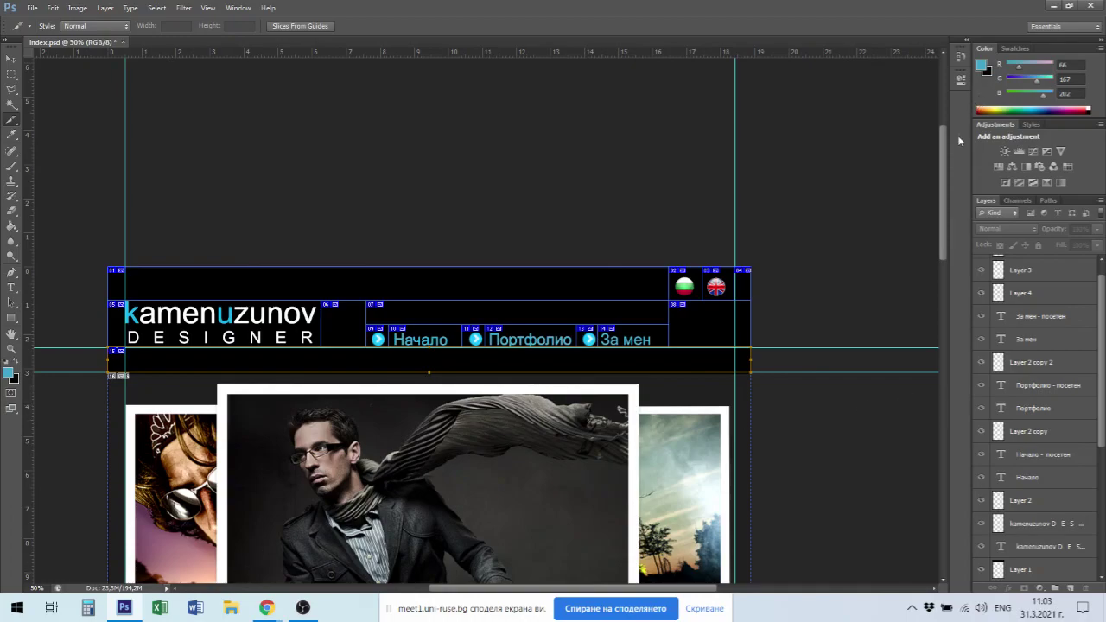
# Hide the slider photos' layer, Layer 5, and cut a full-width slice over the banner area down to the next horizontal guide.
pyautogui.moveTo(944, 170); pyautogui.dragTo(943, 229)
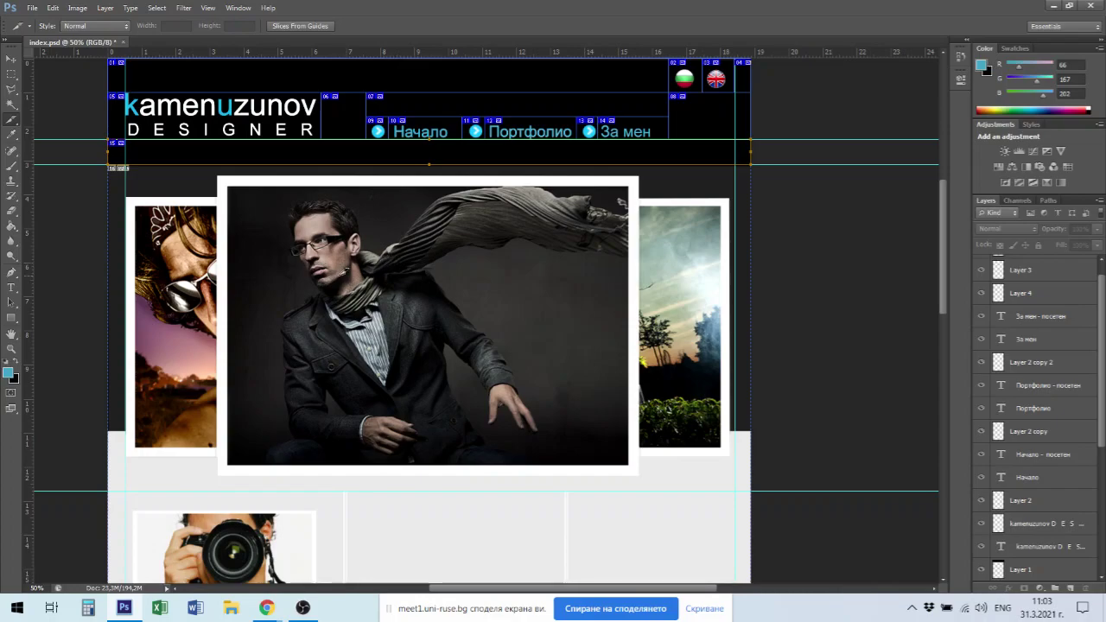
pyautogui.click(11, 58)
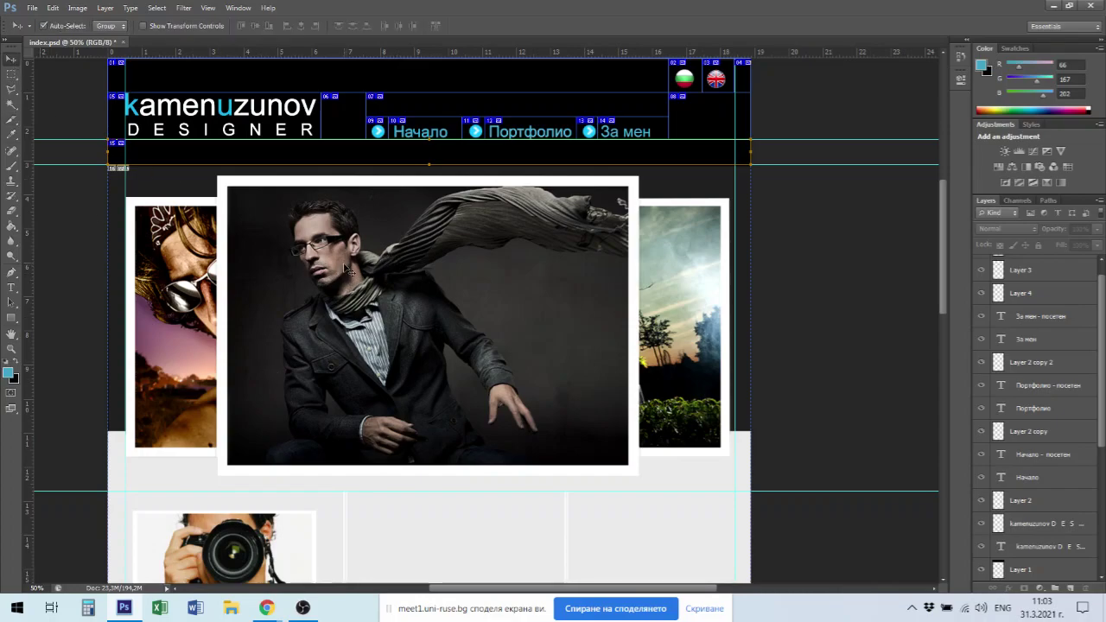
pyautogui.hotkey('ctrl', 'v')
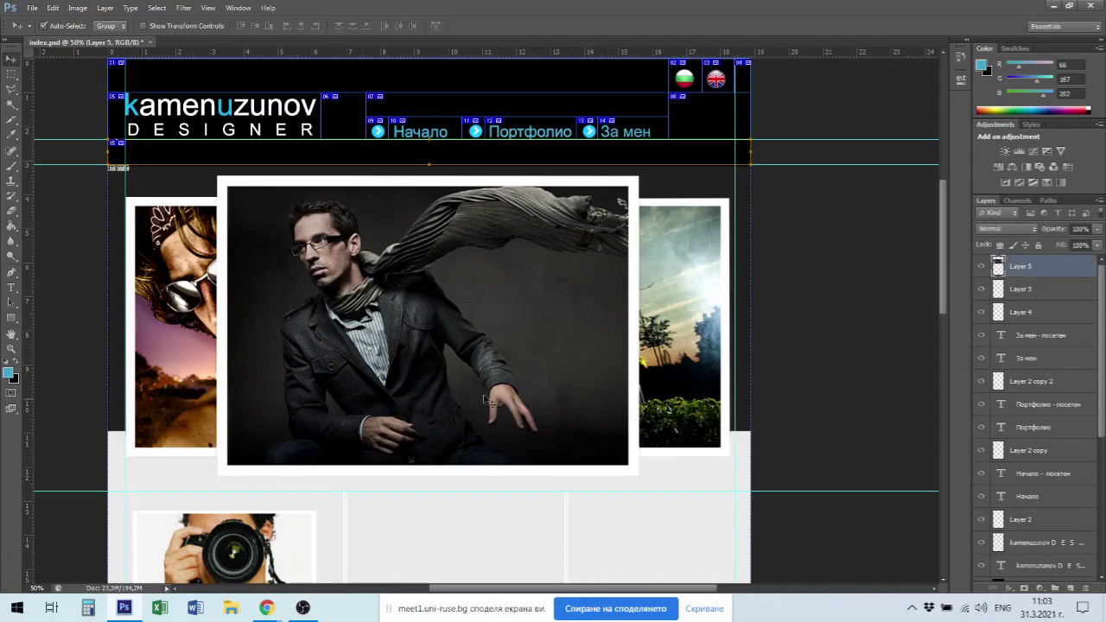
pyautogui.click(981, 268)
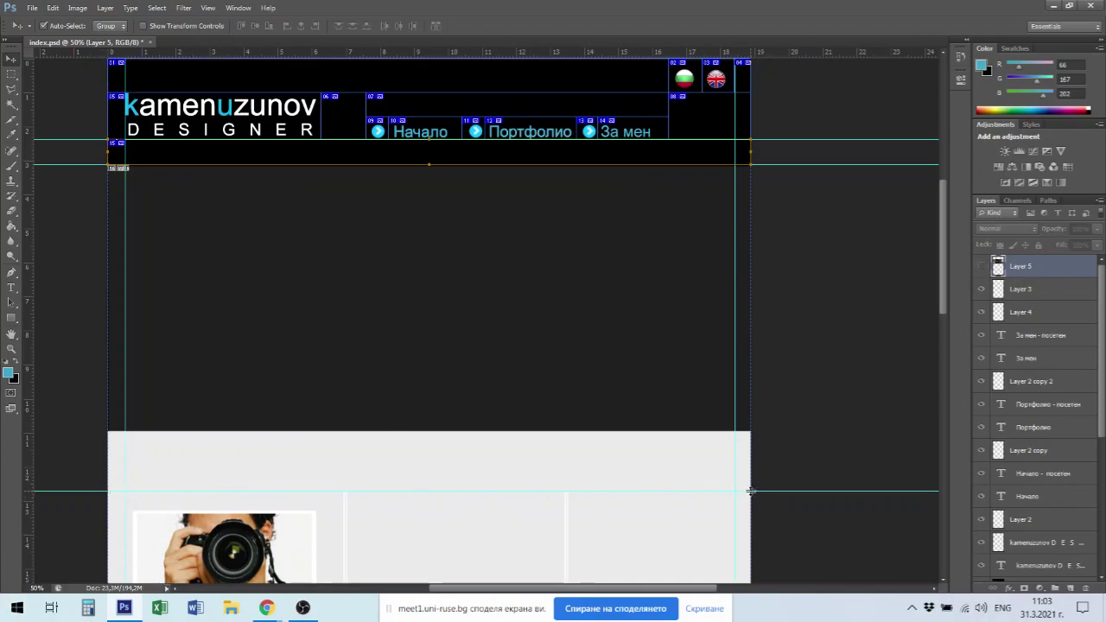
pyautogui.click(15, 120)
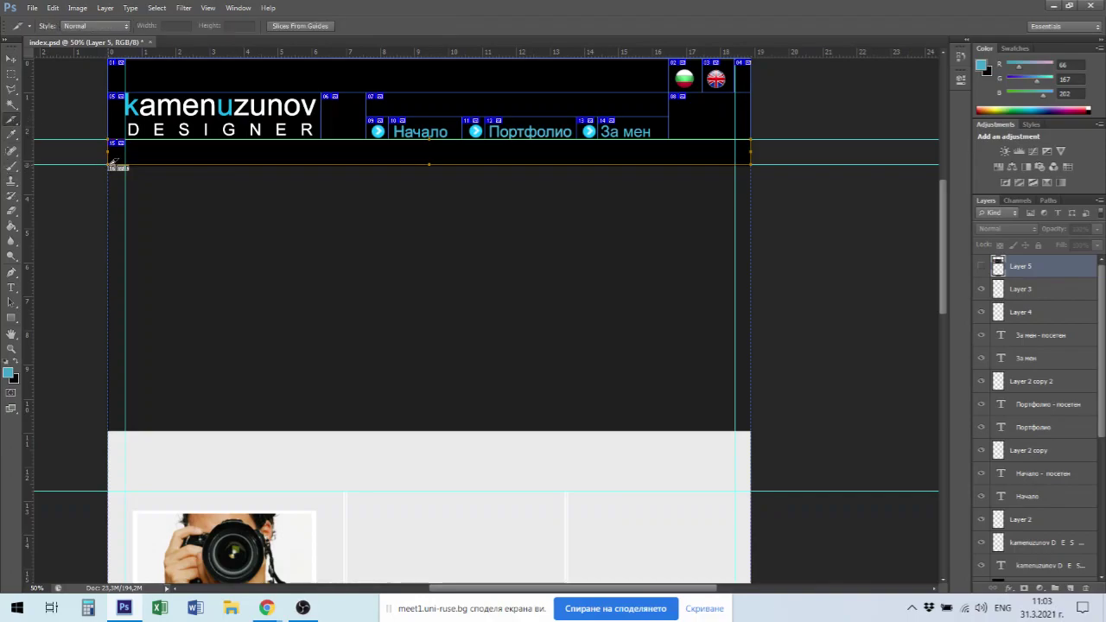
pyautogui.moveTo(111, 163); pyautogui.dragTo(755, 490)
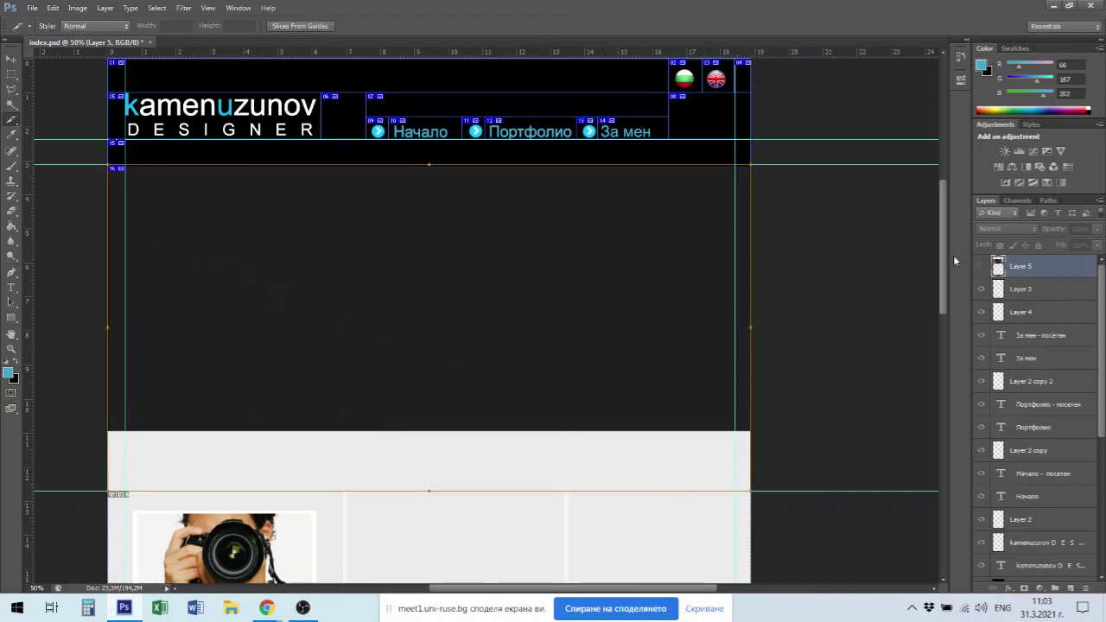
# Cut a thin full-width slice at the top of the three columns and another below it reaching the lower ends of the column dividers.
pyautogui.moveTo(943, 253); pyautogui.dragTo(967, 316)
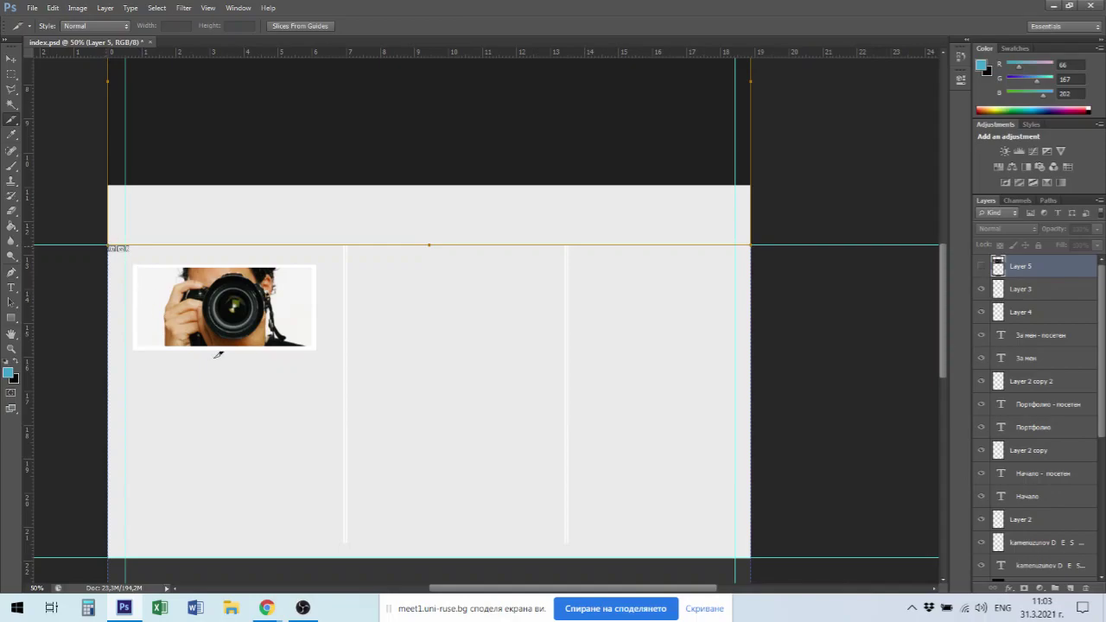
pyautogui.moveTo(107, 246); pyautogui.dragTo(752, 252)
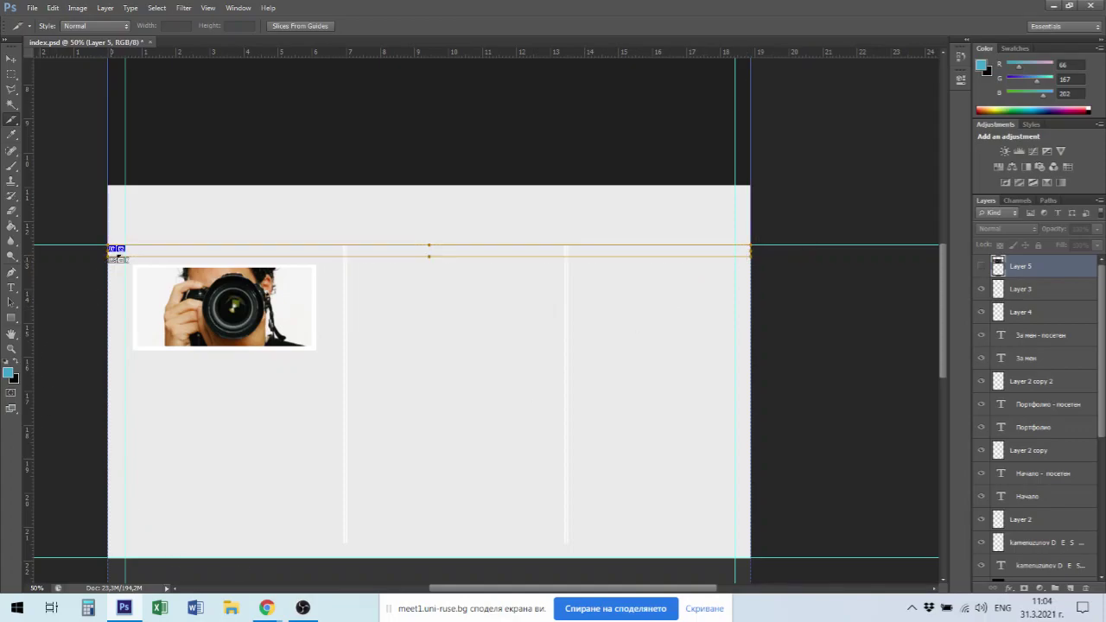
pyautogui.moveTo(109, 255); pyautogui.dragTo(757, 528)
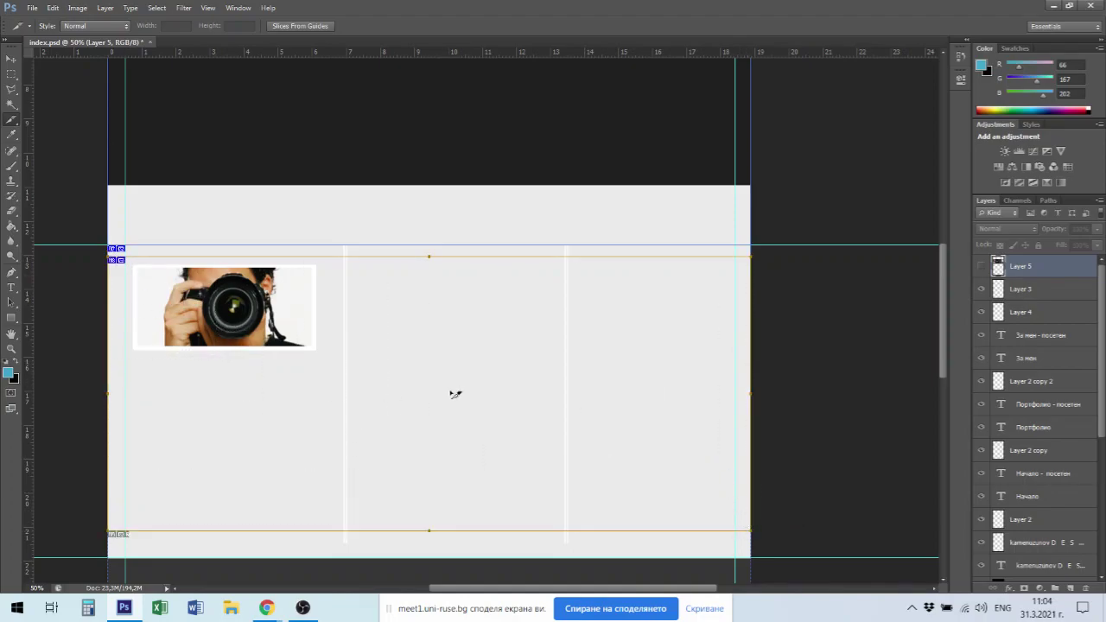
pyautogui.moveTo(428, 529); pyautogui.dragTo(429, 541)
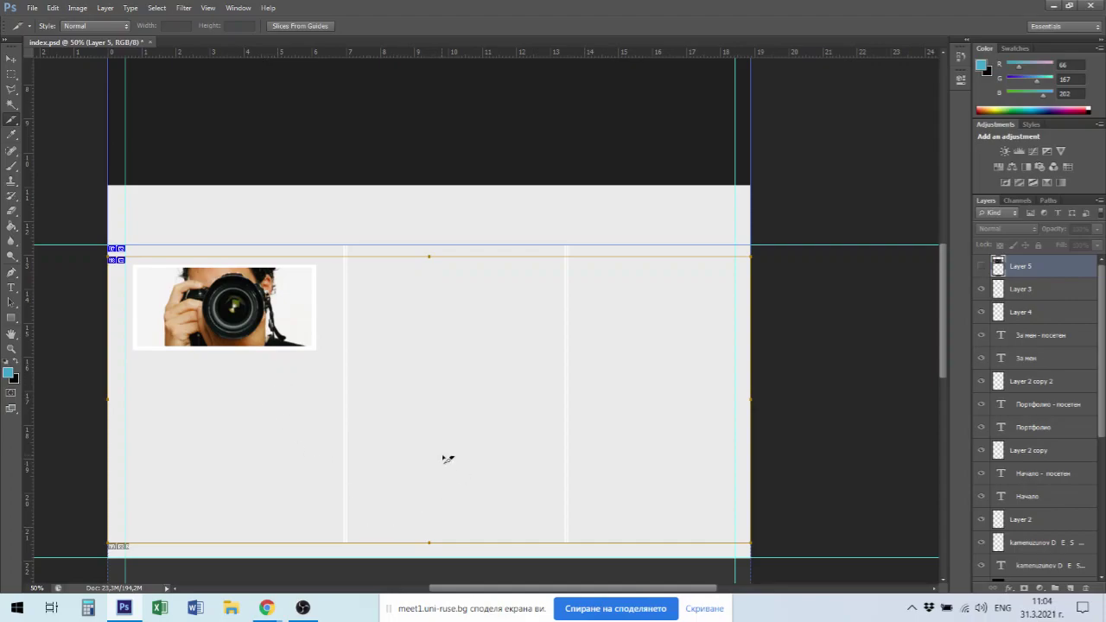
# Cut a full-width slice over the light strip below the columns and another over the dark section down to the footer guide.
pyautogui.moveTo(424, 444); pyautogui.dragTo(420, 292)
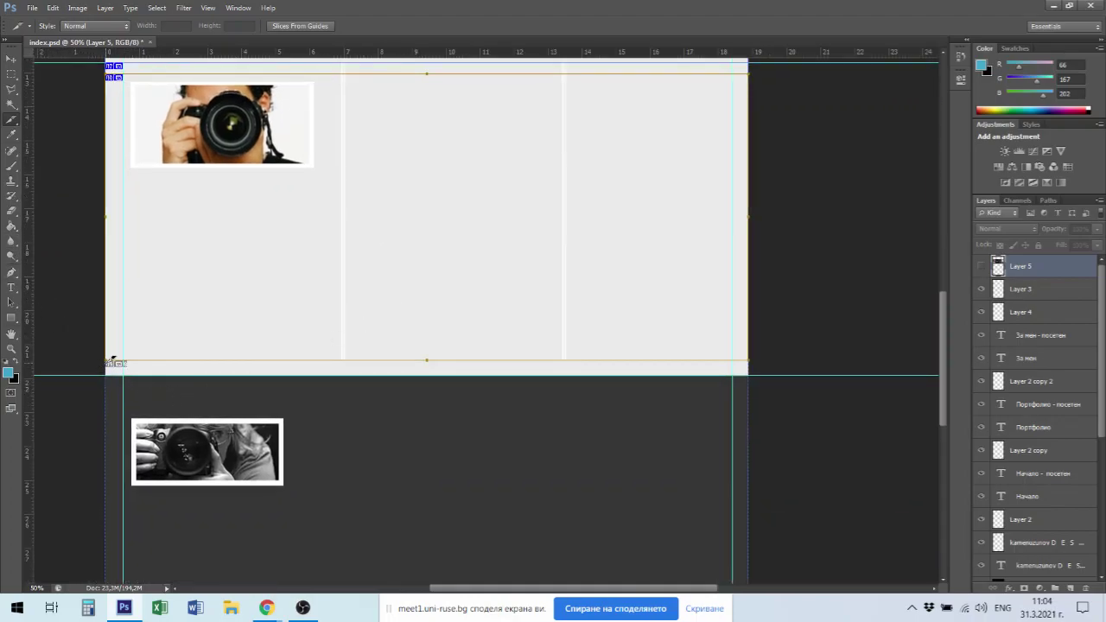
pyautogui.moveTo(108, 360); pyautogui.dragTo(749, 374)
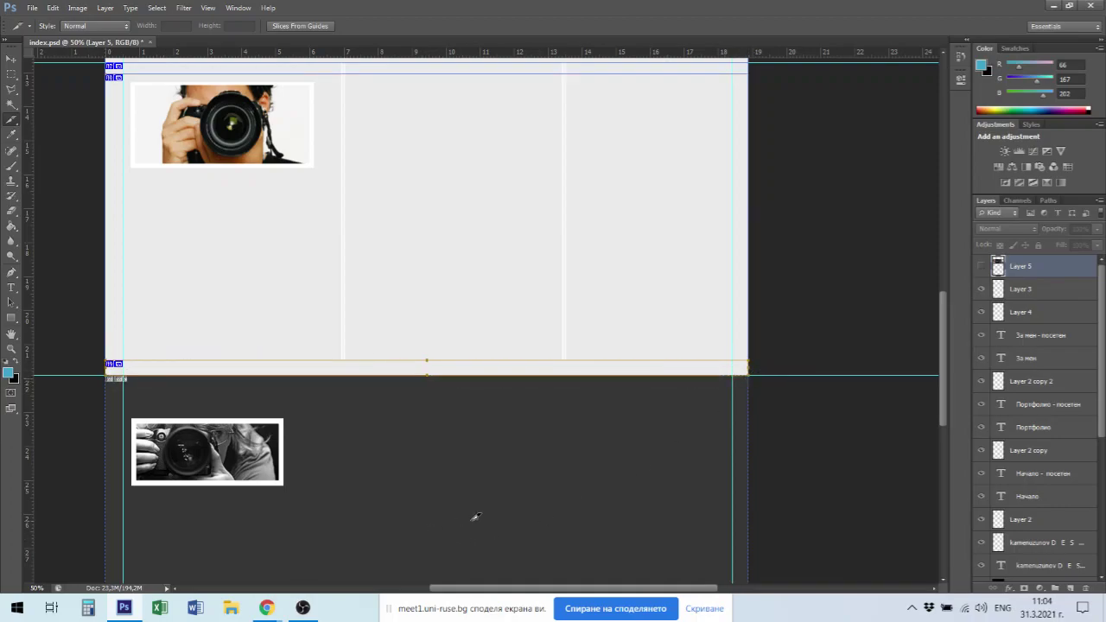
pyautogui.moveTo(942, 357); pyautogui.dragTo(943, 401)
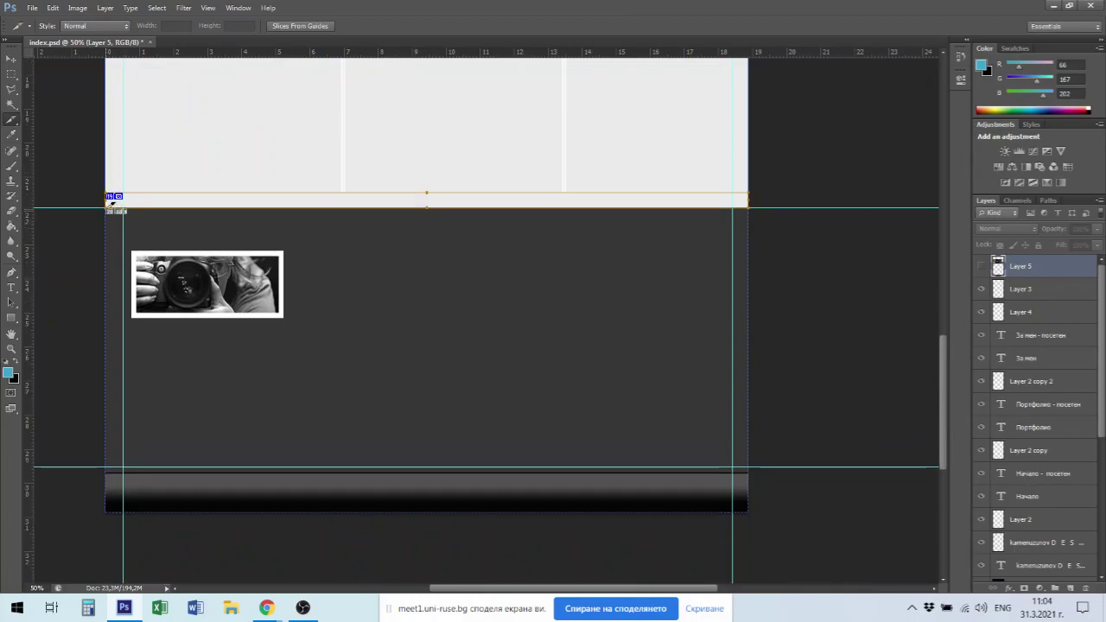
pyautogui.moveTo(110, 204); pyautogui.dragTo(745, 467)
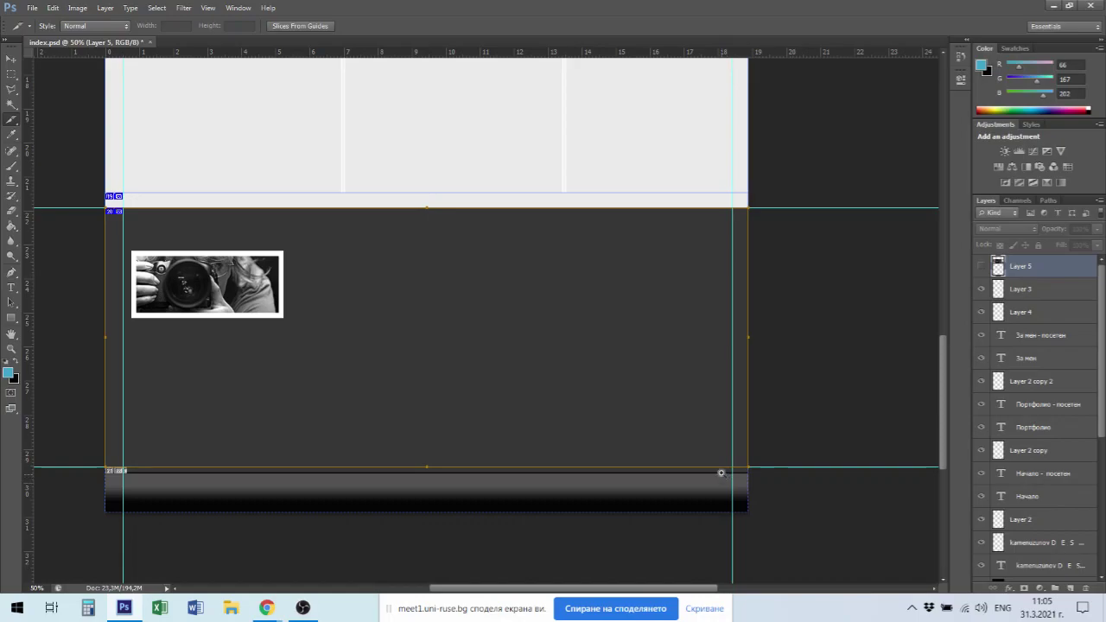
# Move the footer guide down to the top of the black line and extend the dark section's slice to it.
pyautogui.scroll(5, 723, 472)
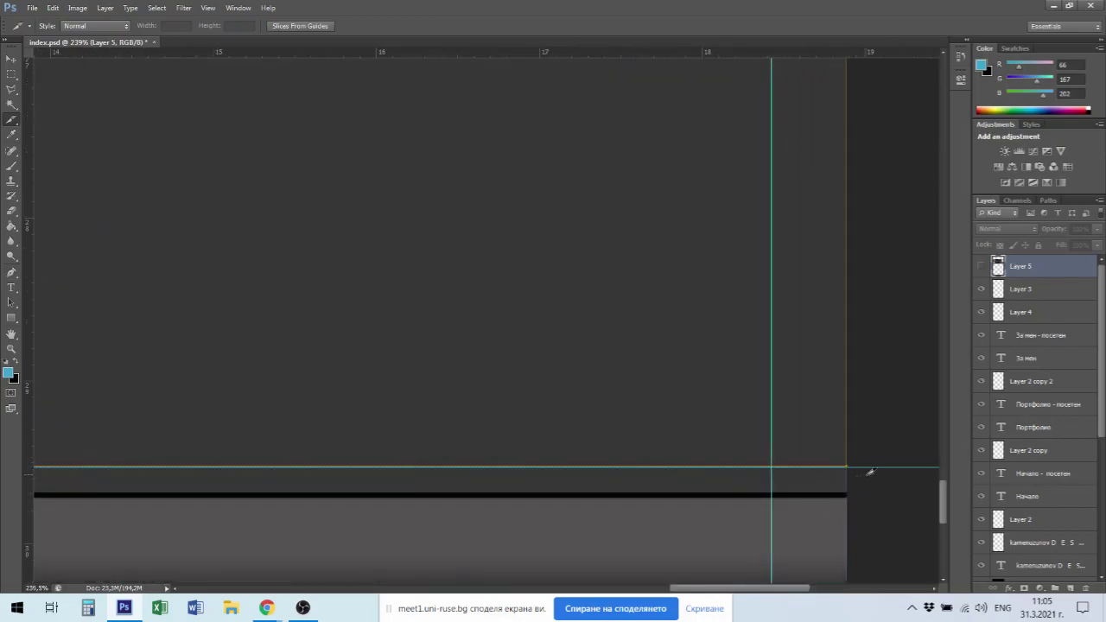
pyautogui.click(12, 58)
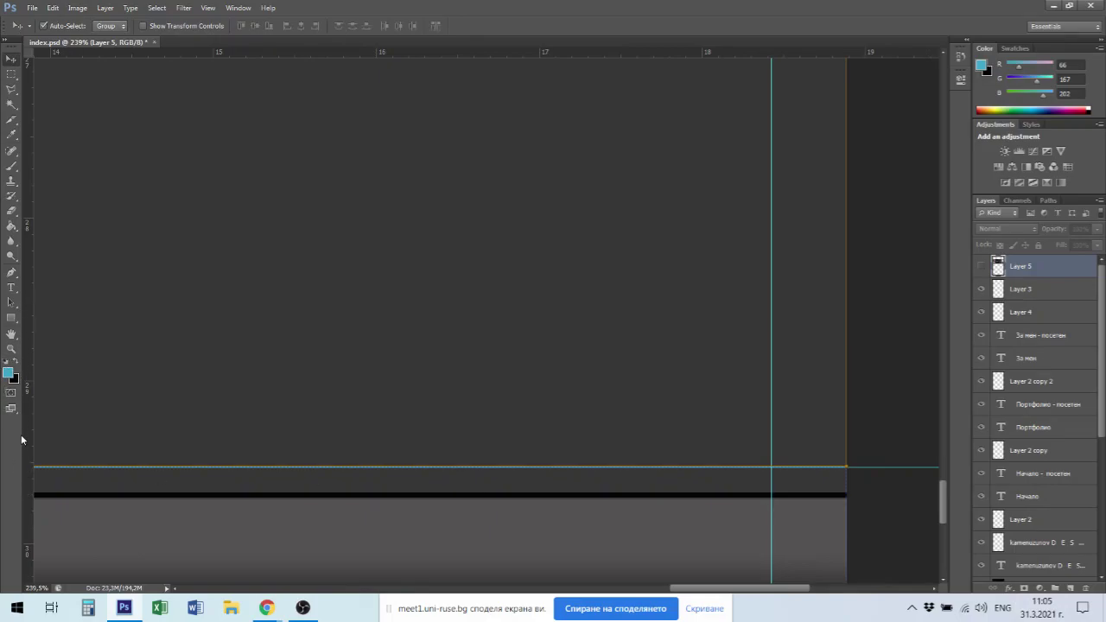
pyautogui.moveTo(901, 466); pyautogui.dragTo(902, 495)
pyautogui.moveTo(836, 484); pyautogui.dragTo(902, 529)
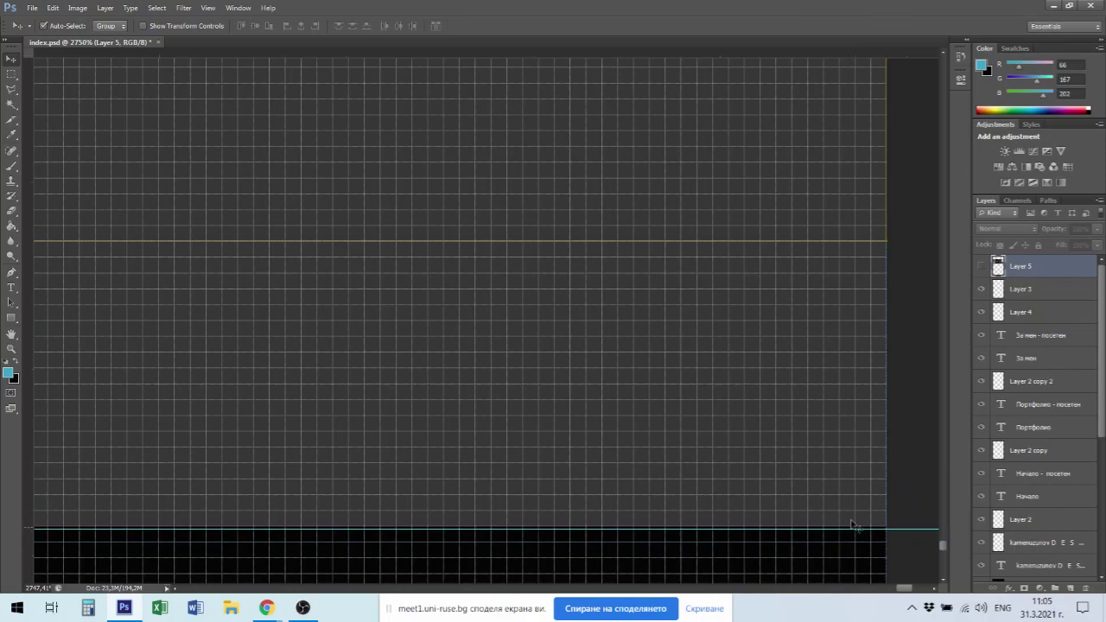
pyautogui.click(12, 119)
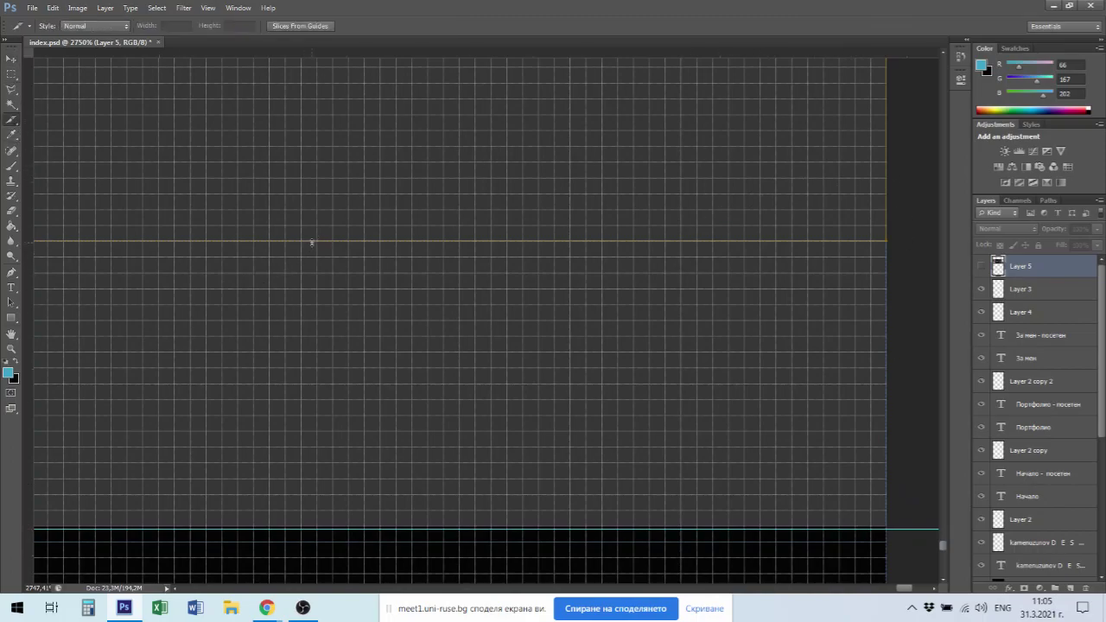
pyautogui.moveTo(312, 241); pyautogui.dragTo(307, 530)
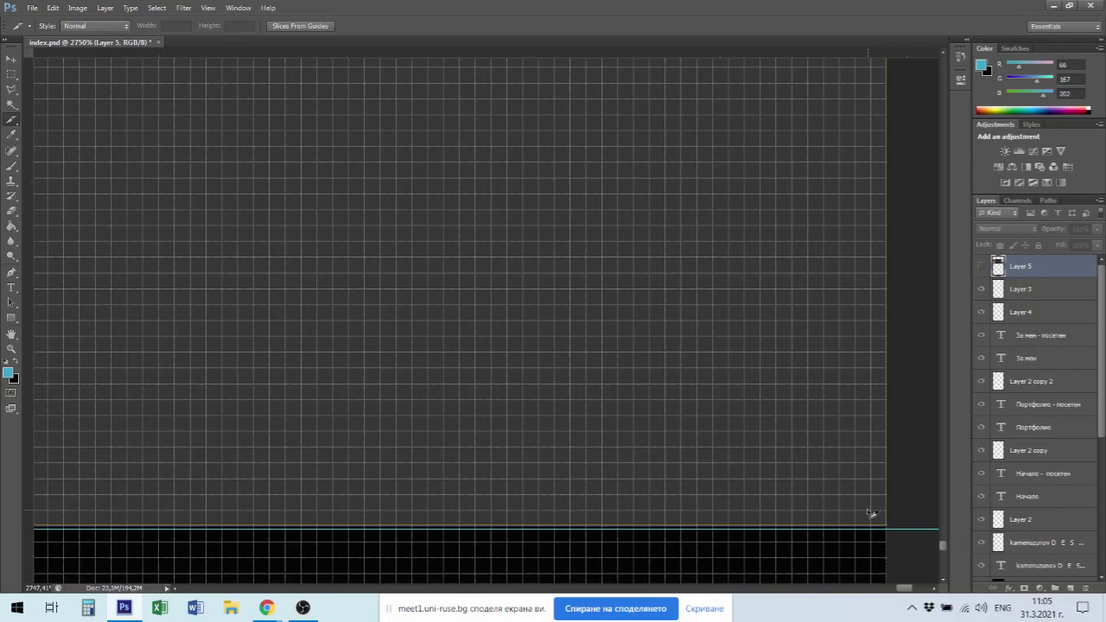
# Cut a full-width slice over the gradient footer bar from the footer guide to the bottom of the canvas.
pyautogui.hotkey('ctrl', '0')
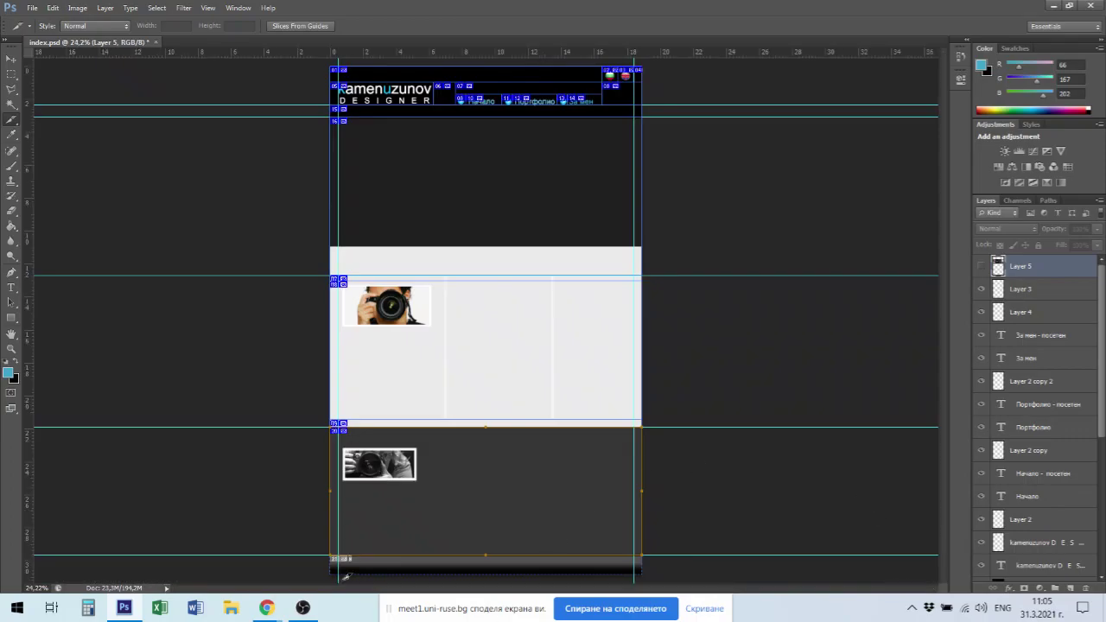
pyautogui.scroll(5, 478, 559)
pyautogui.scroll(1, 539, 591)
pyautogui.moveTo(526, 568); pyautogui.dragTo(543, 475)
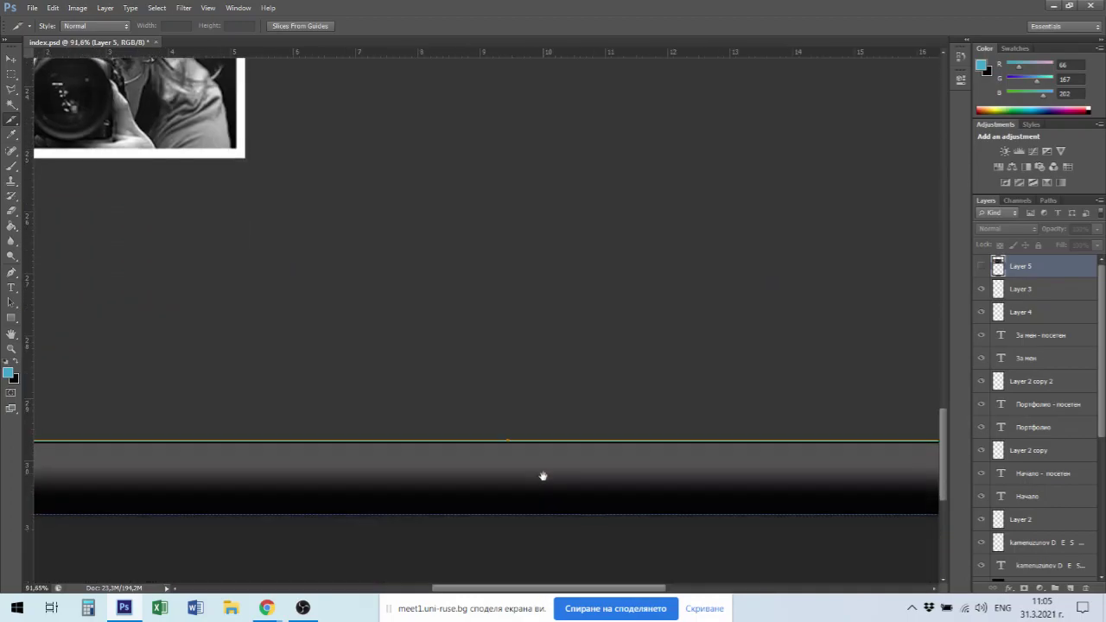
pyautogui.scroll(-1, 546, 480)
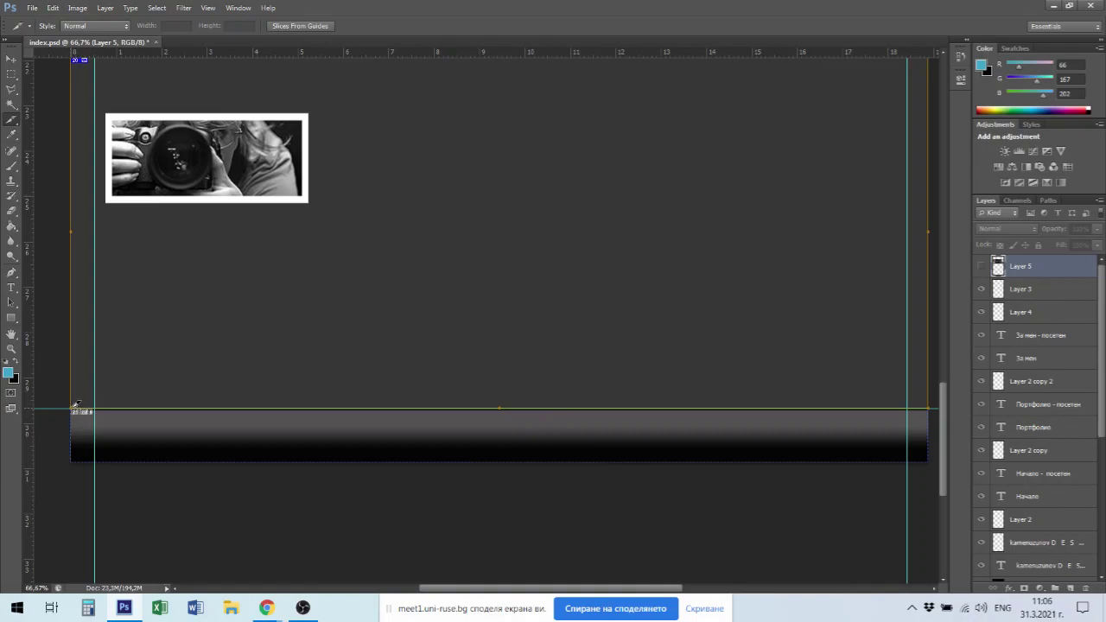
pyautogui.moveTo(566, 481); pyautogui.dragTo(935, 462)
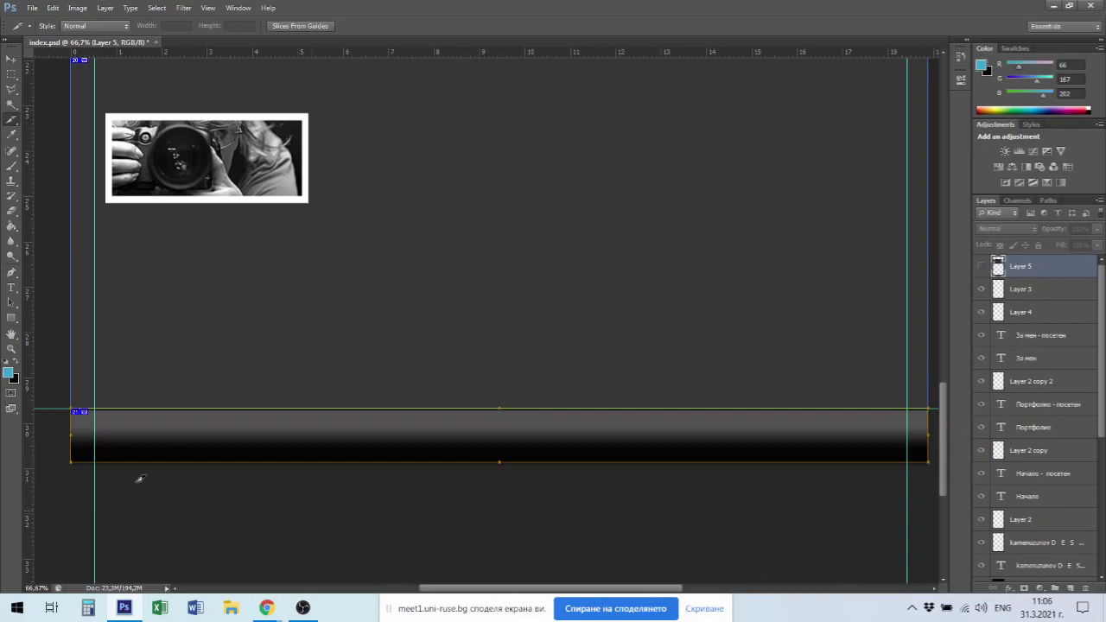
pyautogui.scroll(2, 82, 449)
pyautogui.scroll(-1, 83, 449)
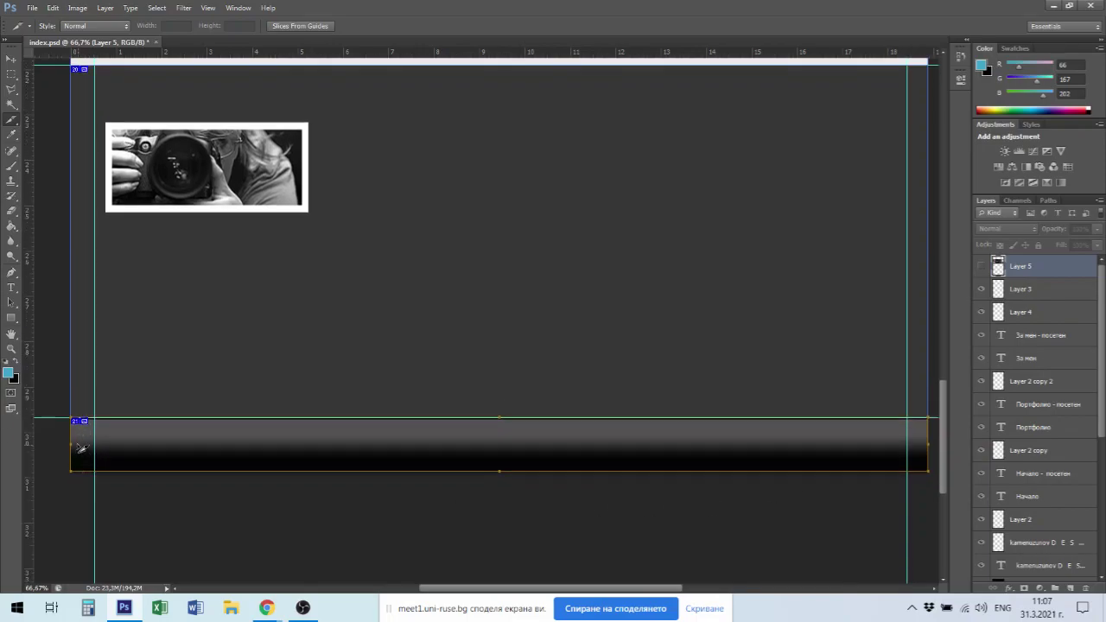
# Inspect the footer slice's upper edge and the header slices around the logo, menu items and language flags.
pyautogui.scroll(5, 73, 427)
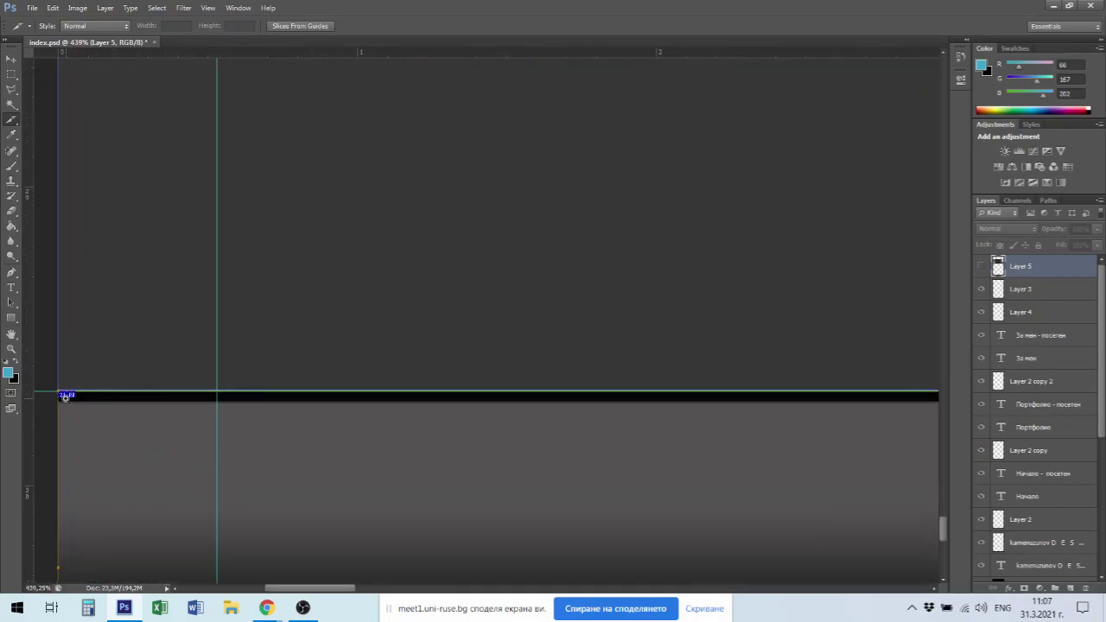
pyautogui.hotkey('ctrl', '0')
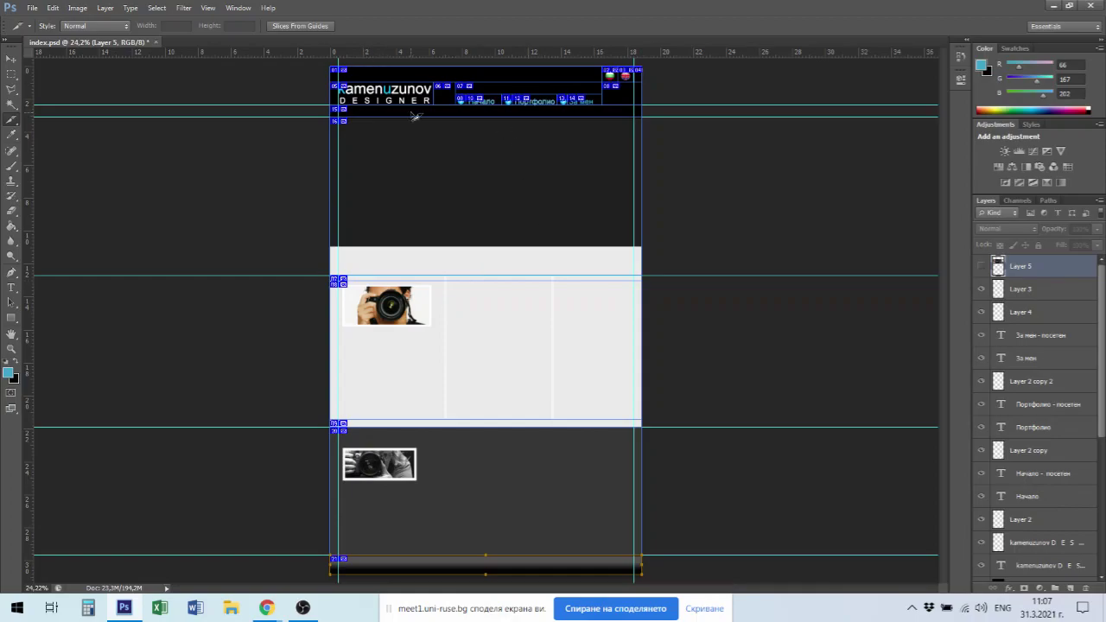
pyautogui.moveTo(457, 80); pyautogui.dragTo(555, 262)
pyautogui.moveTo(545, 306); pyautogui.dragTo(697, 328)
pyautogui.hotkey('ctrl', '-')
pyautogui.hotkey('ctrl', '-')
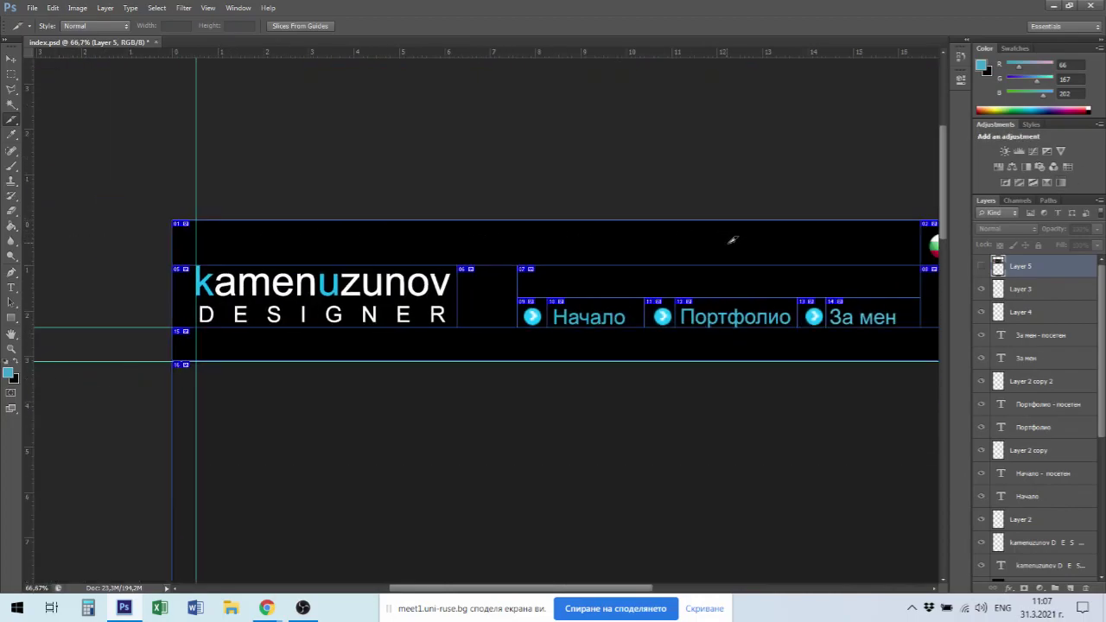
pyautogui.moveTo(745, 246); pyautogui.dragTo(605, 247)
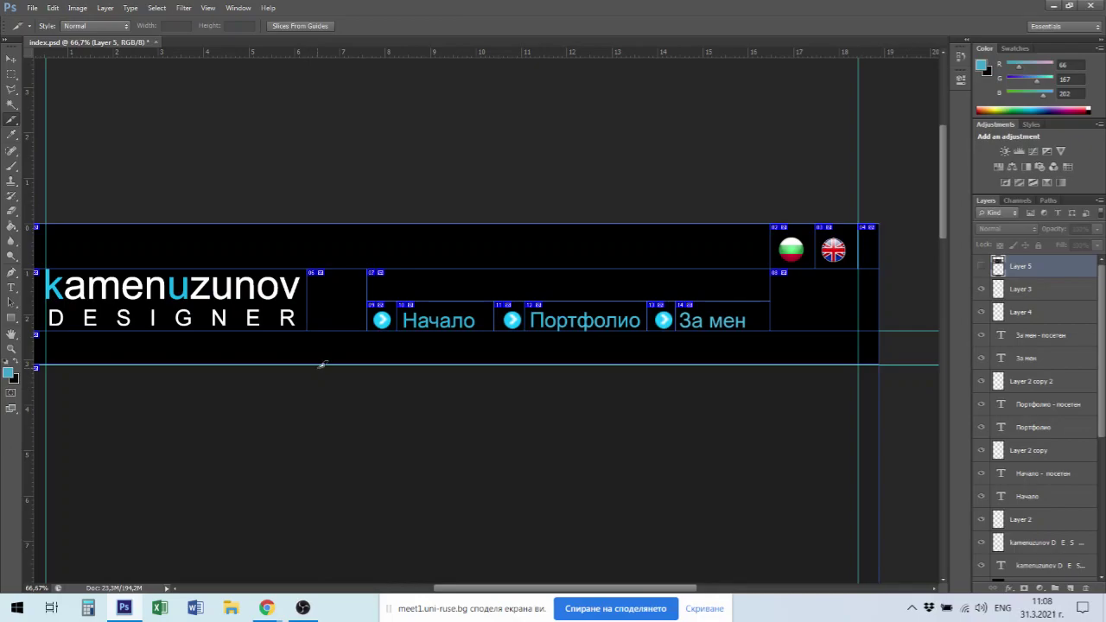
pyautogui.scroll(-1, 331, 365)
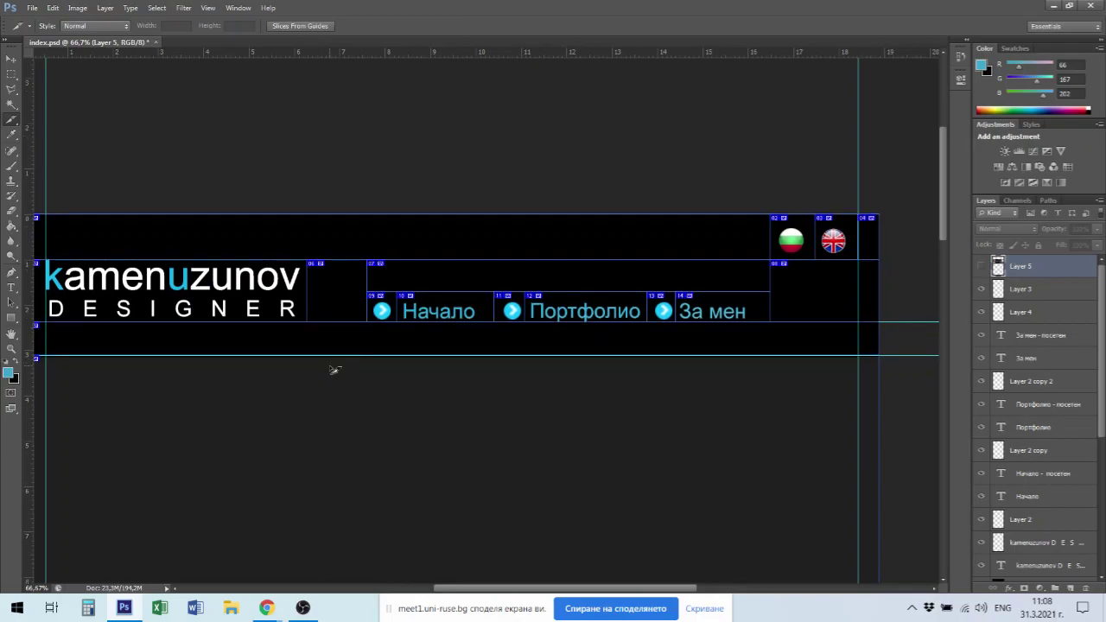
pyautogui.hotkey('ctrl', '-')
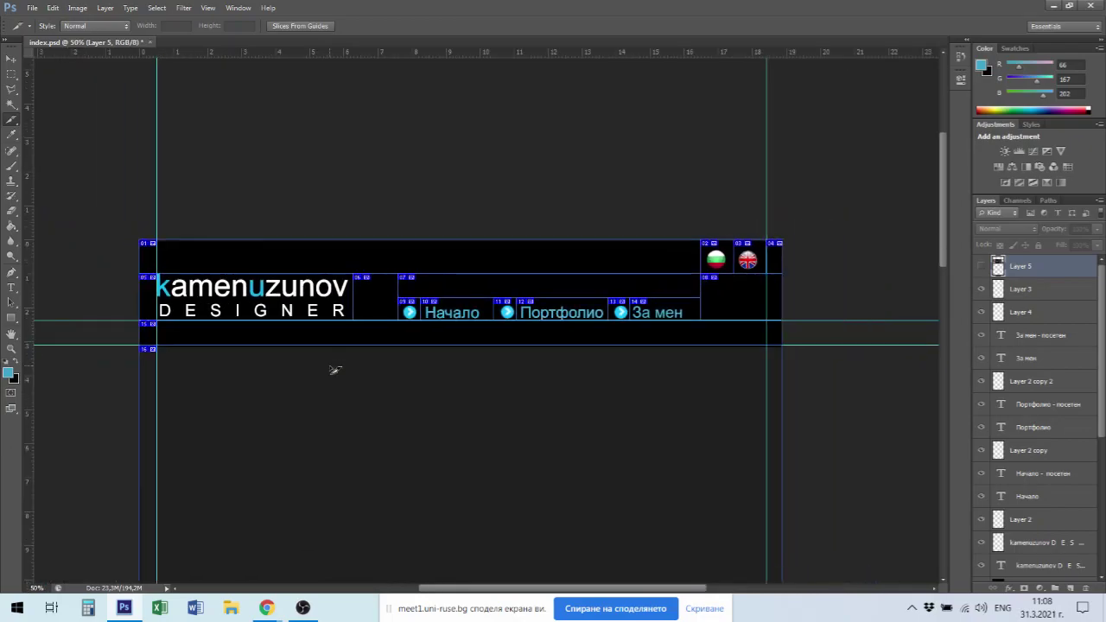
pyautogui.moveTo(284, 363); pyautogui.dragTo(329, 341)
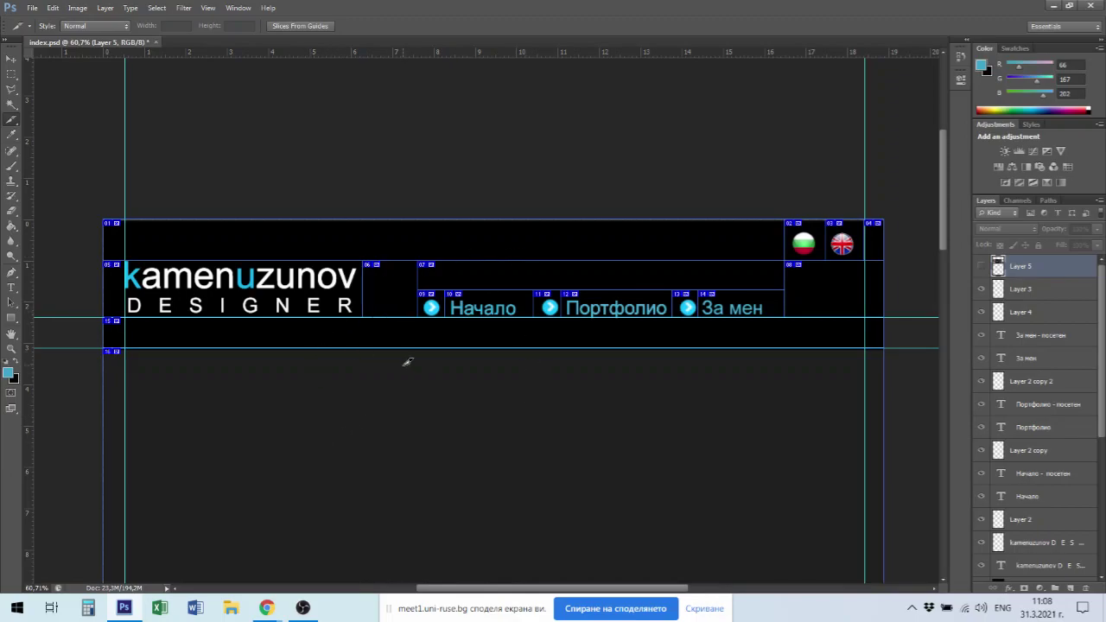
pyautogui.hscroll(2, 407, 361)
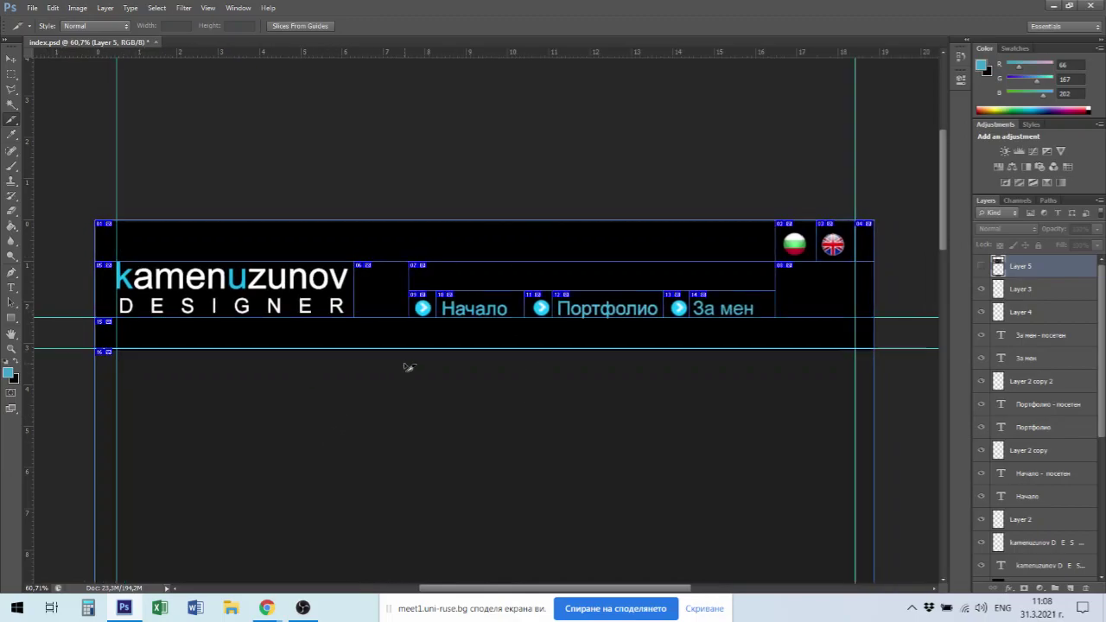
pyautogui.hotkey('ctrl', '-')
pyautogui.hotkey('ctrl', '-')
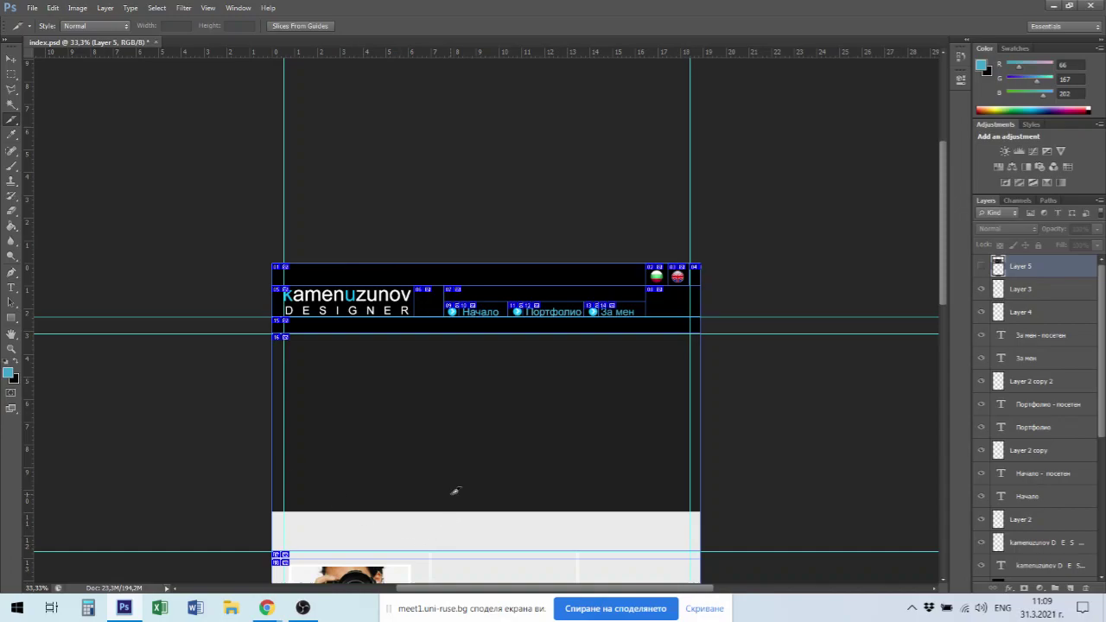
# Shorten the banner slice so its lower edge meets the boundary between the dark banner and the light strip.
pyautogui.rightClick(13, 120)
pyautogui.click(65, 151)
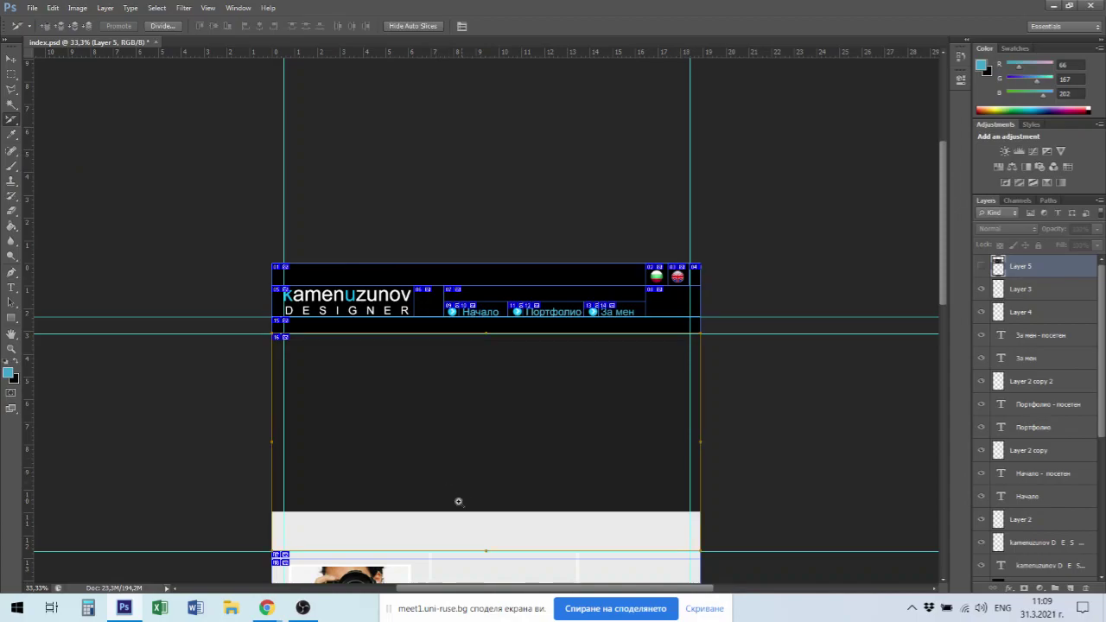
pyautogui.moveTo(468, 515); pyautogui.dragTo(500, 387)
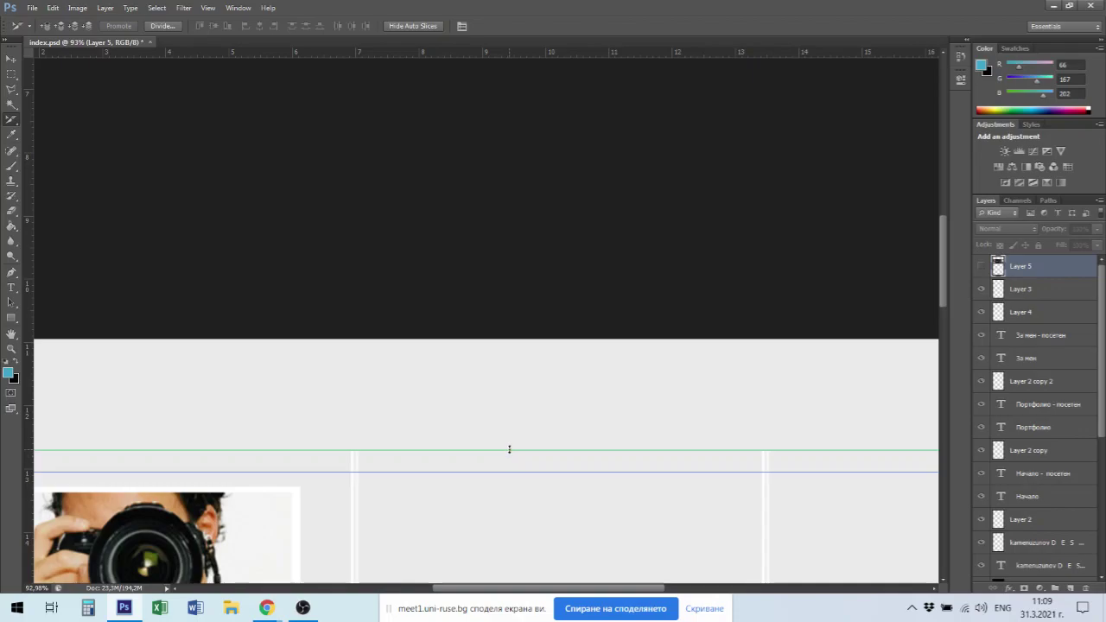
pyautogui.moveTo(510, 450); pyautogui.dragTo(507, 338)
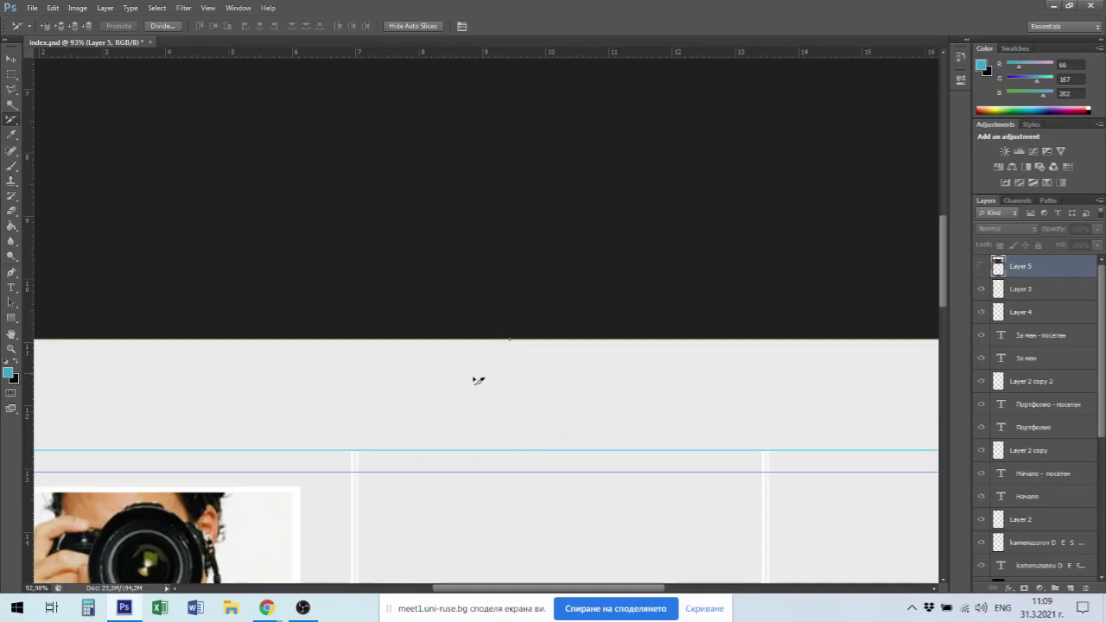
pyautogui.click(493, 413)
pyautogui.hotkey('ctrl', '-')
pyautogui.hotkey('ctrl', '-')
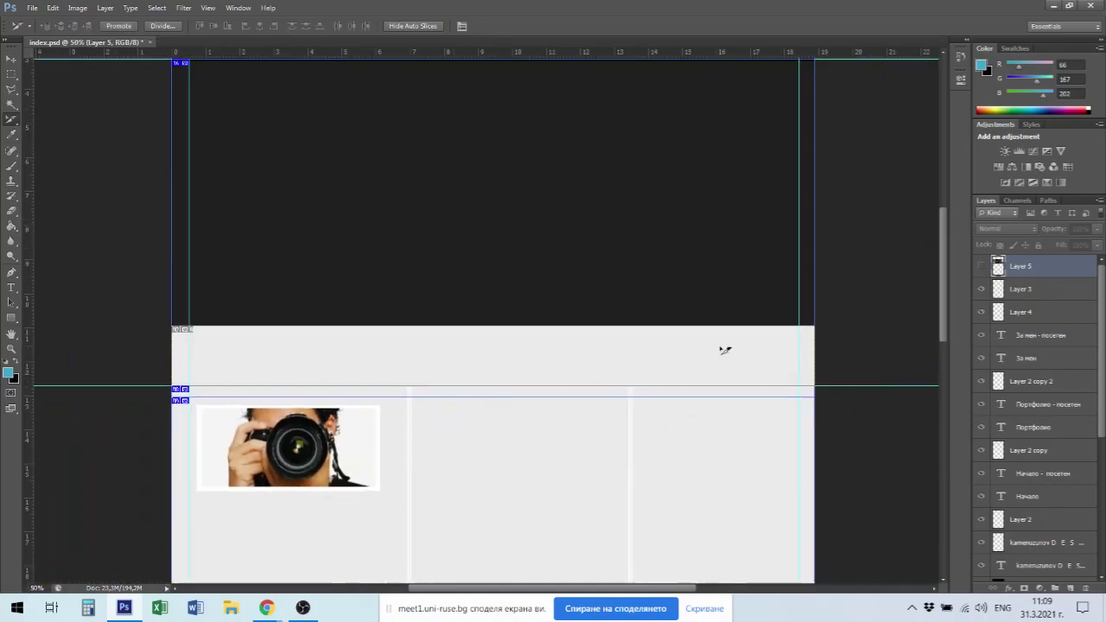
pyautogui.moveTo(175, 329); pyautogui.dragTo(240, 368)
pyautogui.moveTo(179, 329); pyautogui.dragTo(155, 314)
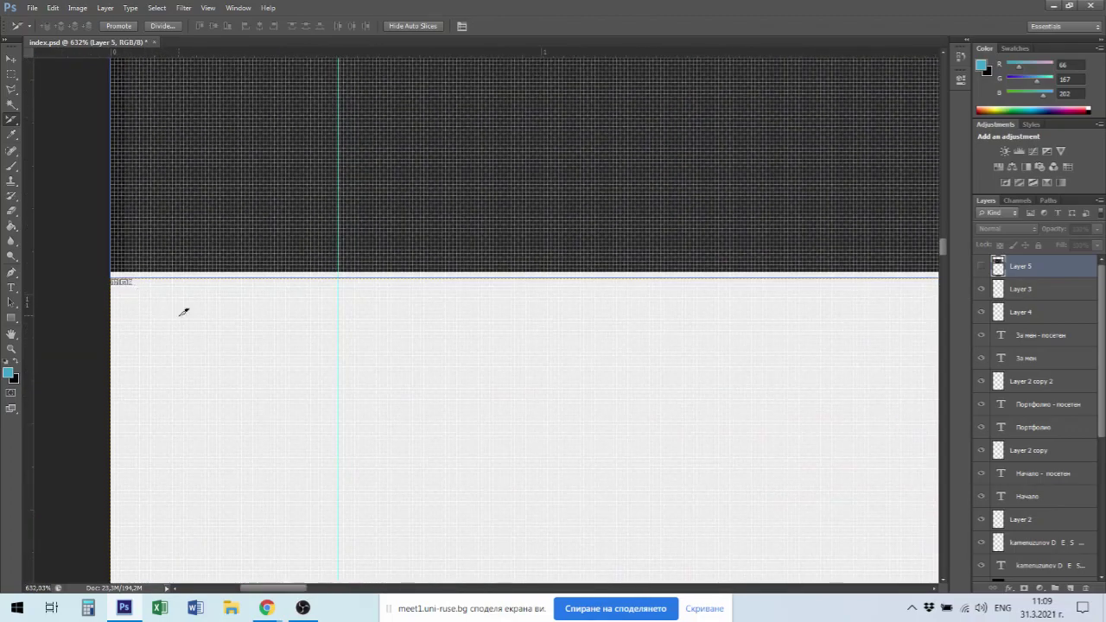
pyautogui.hotkey('ctrl', '0')
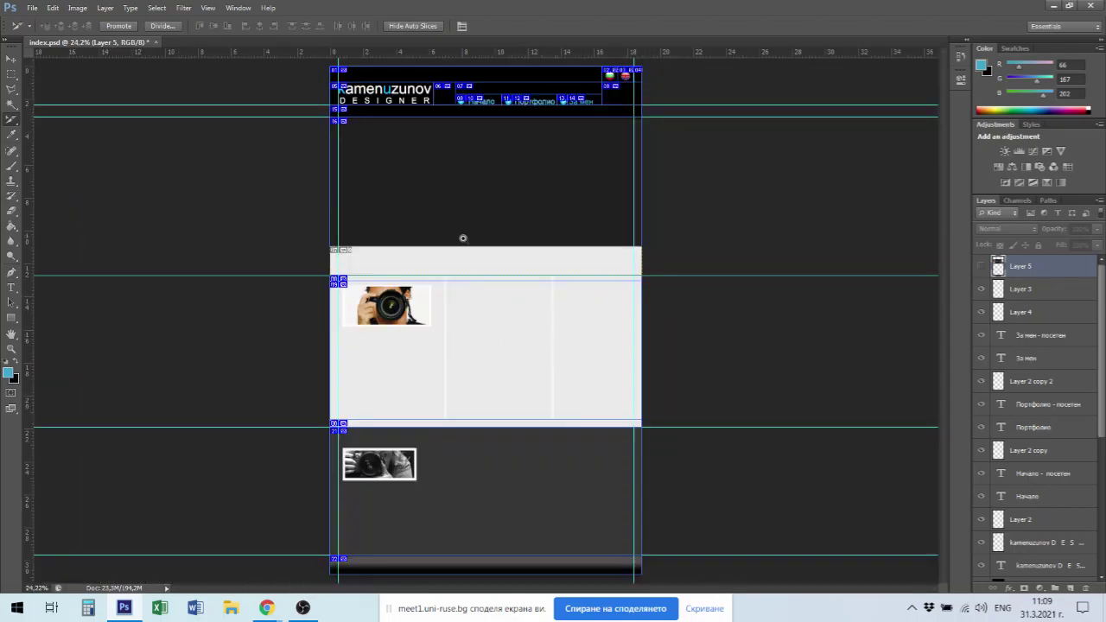
# Cut a full-width slice over the light strip between the banner slice and the guide above the three columns.
pyautogui.moveTo(461, 237); pyautogui.dragTo(519, 274)
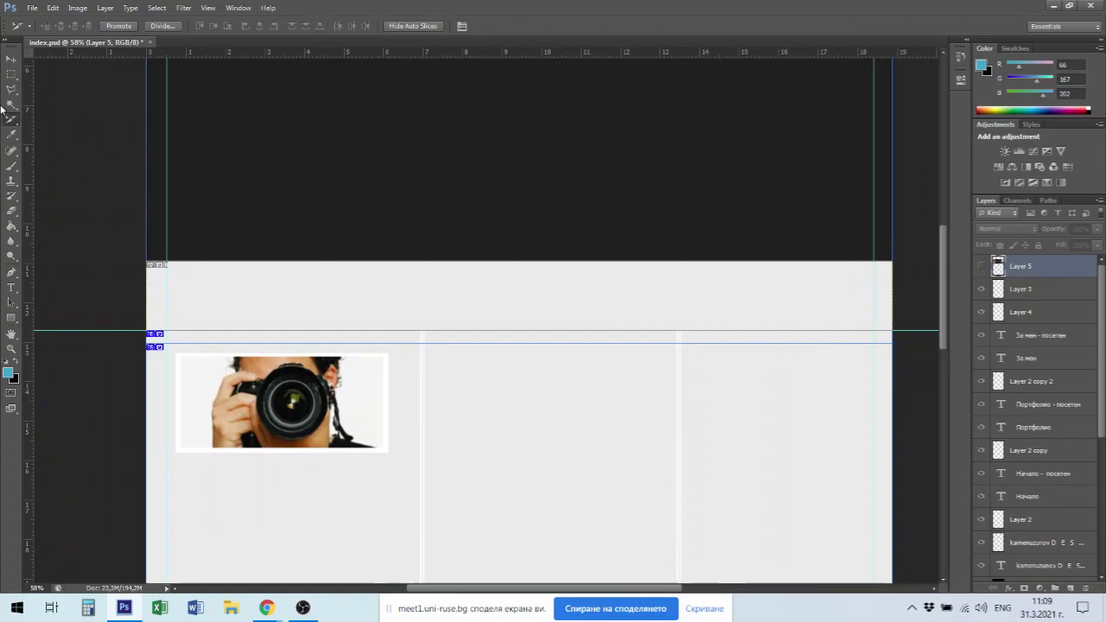
pyautogui.click(15, 125)
pyautogui.click(45, 141)
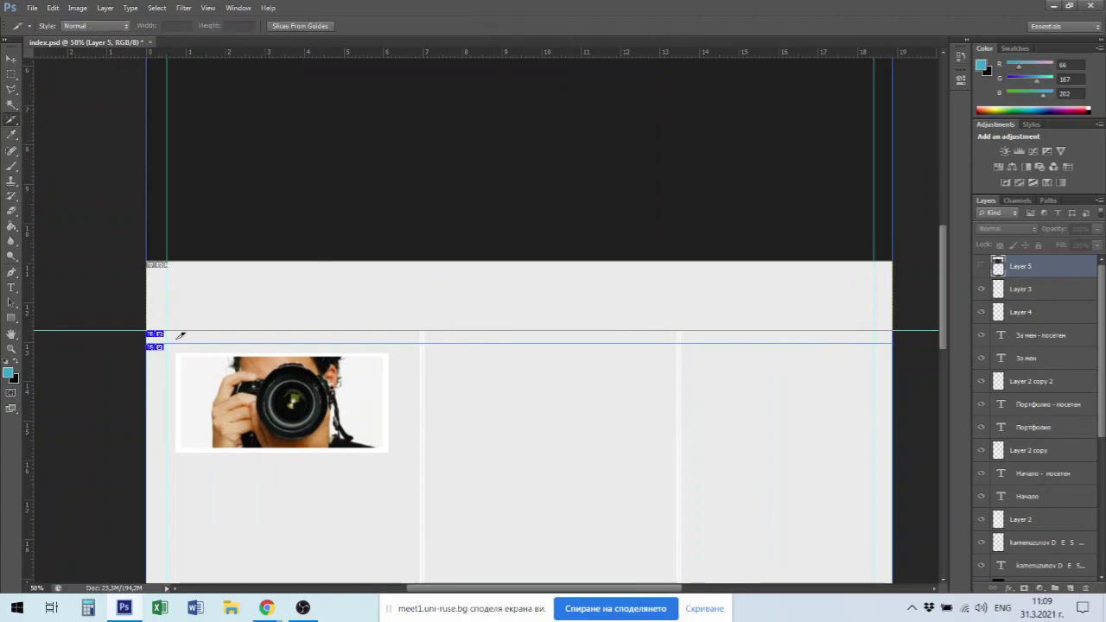
pyautogui.moveTo(150, 259); pyautogui.dragTo(900, 327)
pyautogui.hotkey('ctrl', '0')
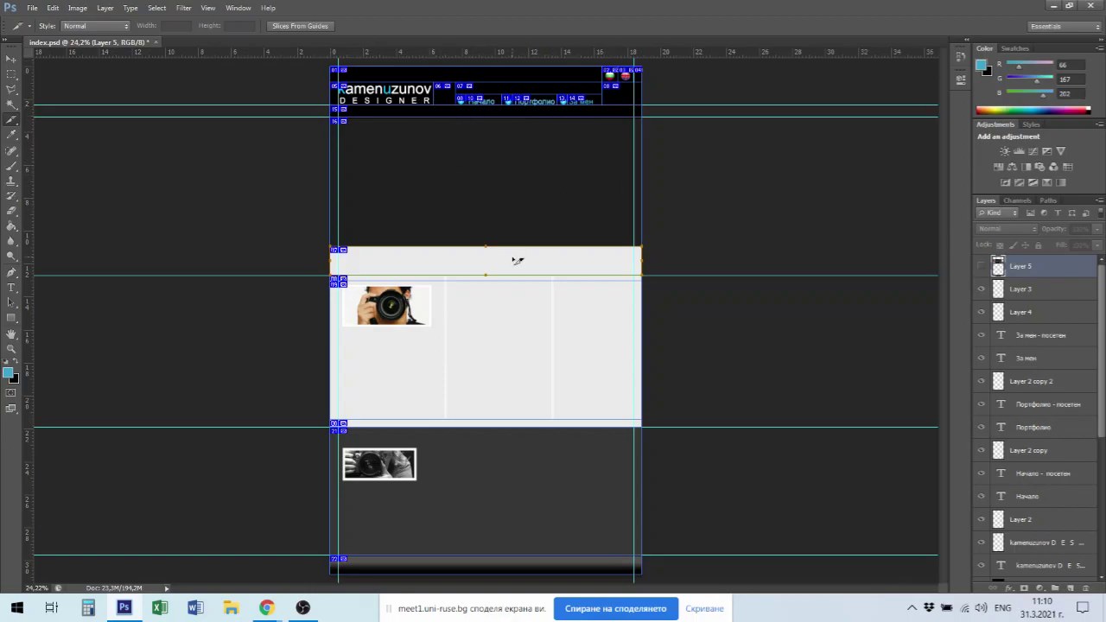
# Make the banner photos on Layer 5 visible again and save the document.
pyautogui.click(12, 59)
pyautogui.click(747, 366)
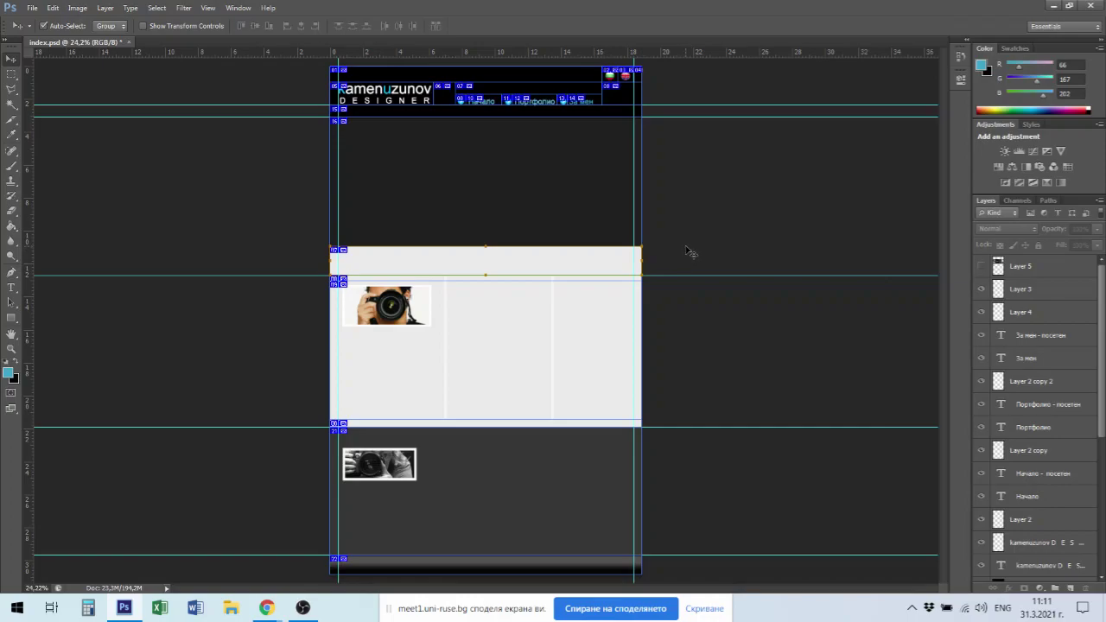
pyautogui.click(981, 267)
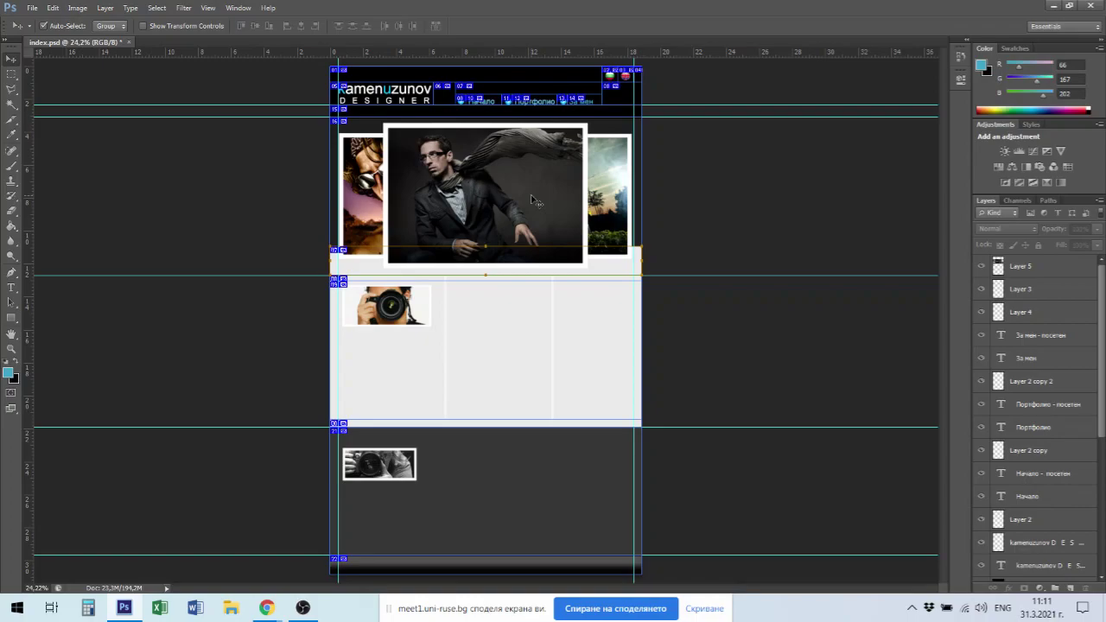
pyautogui.click(33, 8)
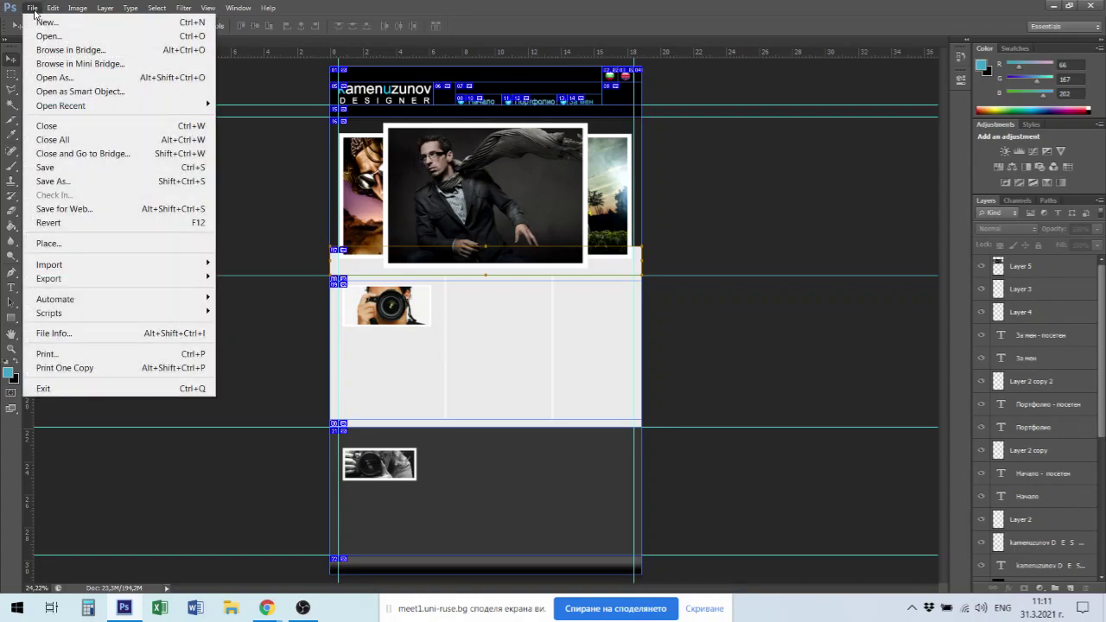
pyautogui.click(62, 175)
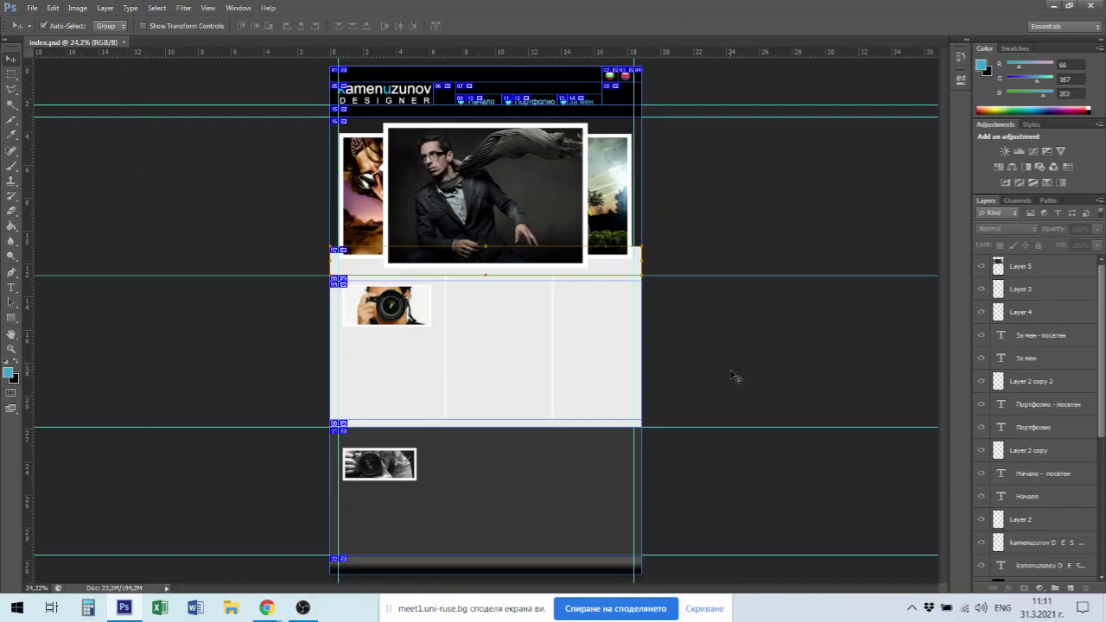
pyautogui.hotkey('ctrl', 'o')
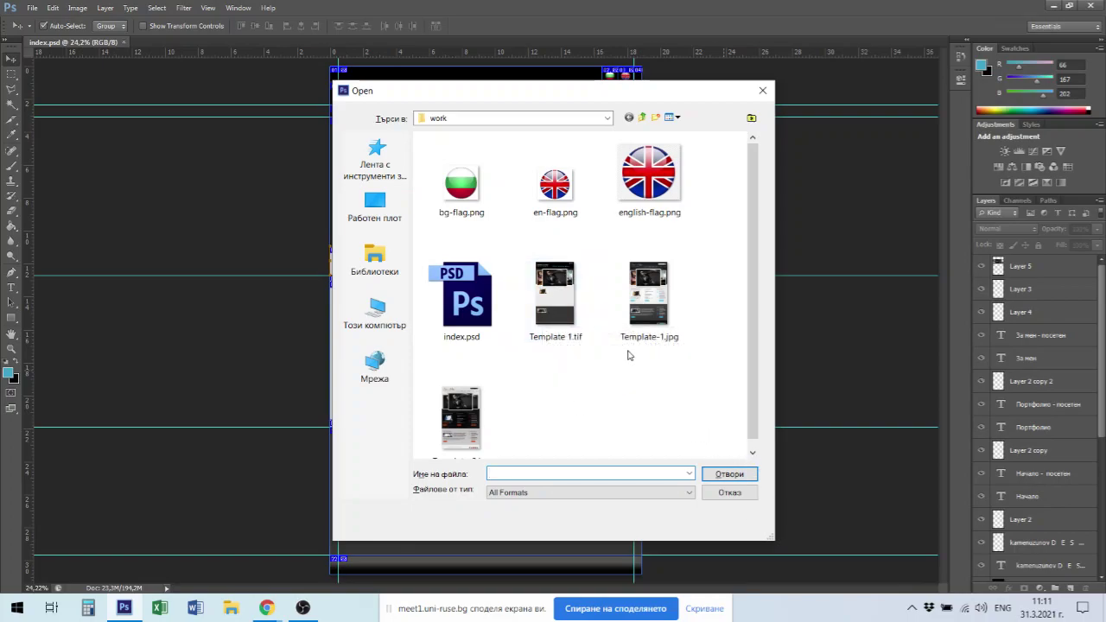
pyautogui.click(567, 278)
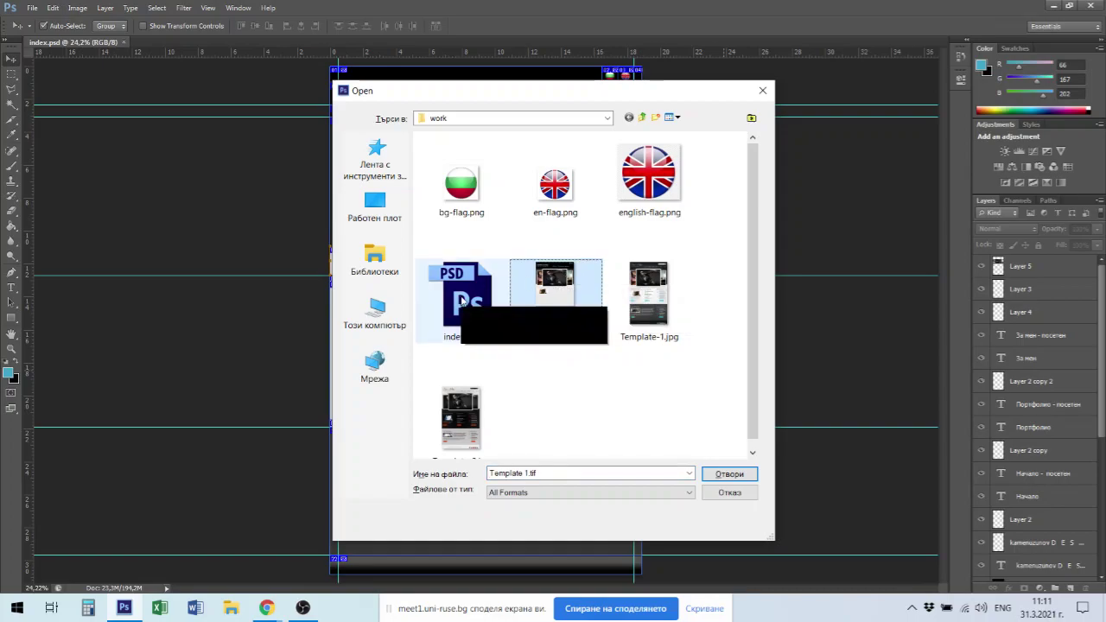
pyautogui.click(732, 493)
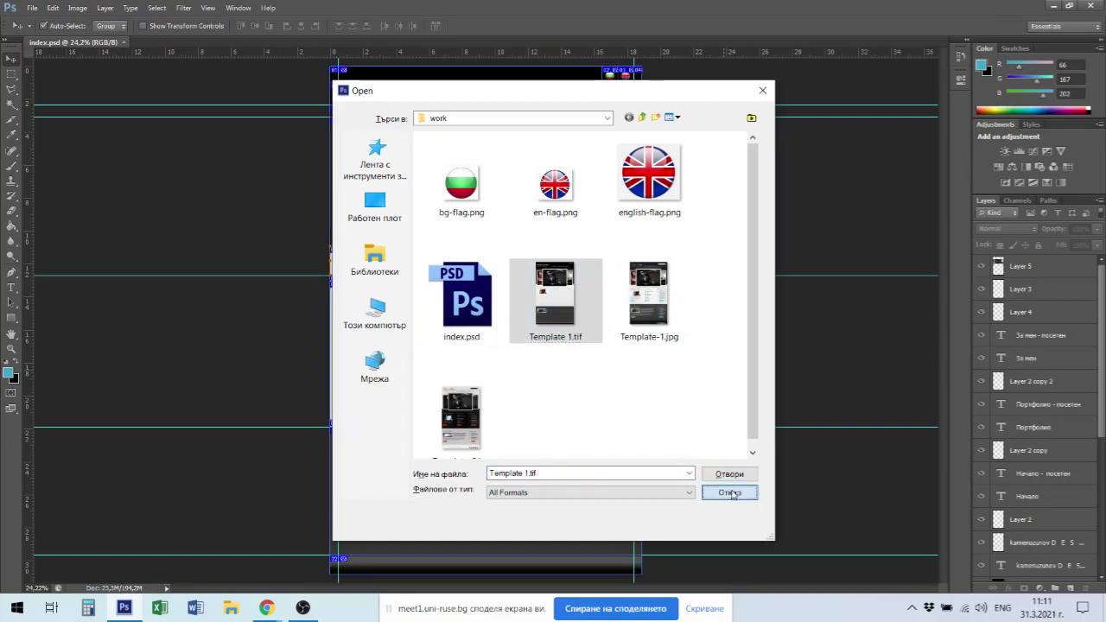
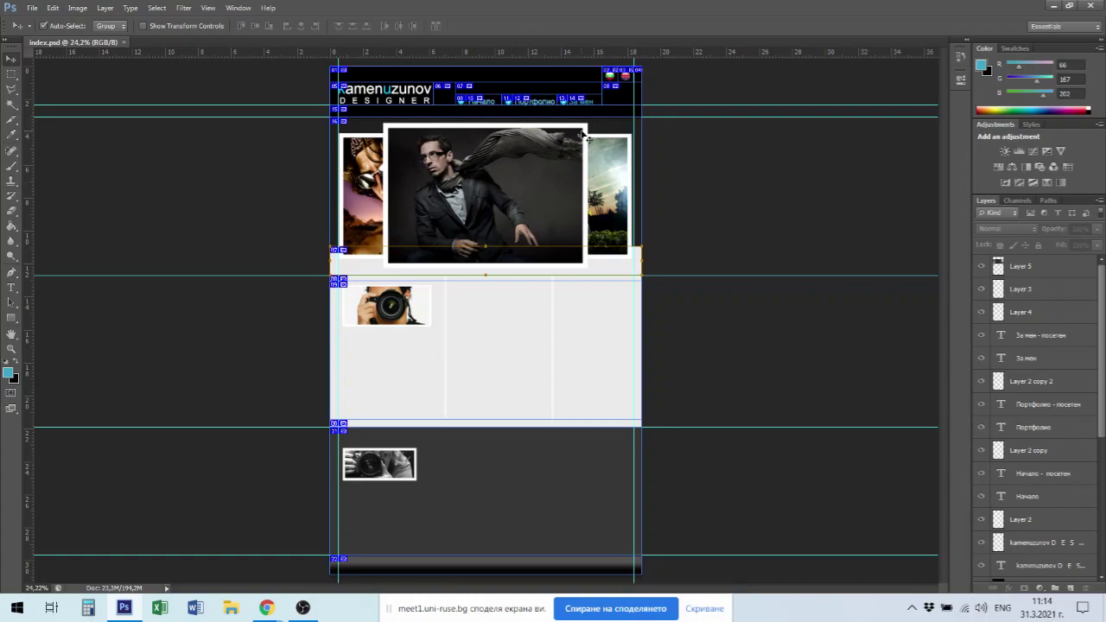
# Hide the visited-state text layers "Портфолио - посетен" and "За мен - посетен" in the header menu.
pyautogui.moveTo(510, 88); pyautogui.dragTo(647, 186)
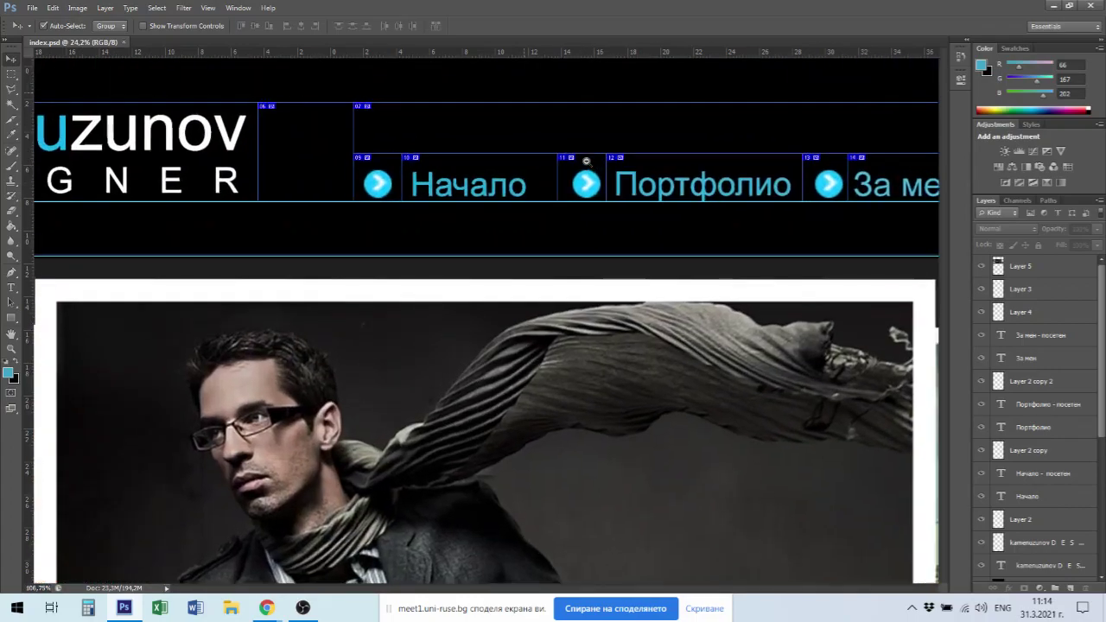
pyautogui.click(646, 186)
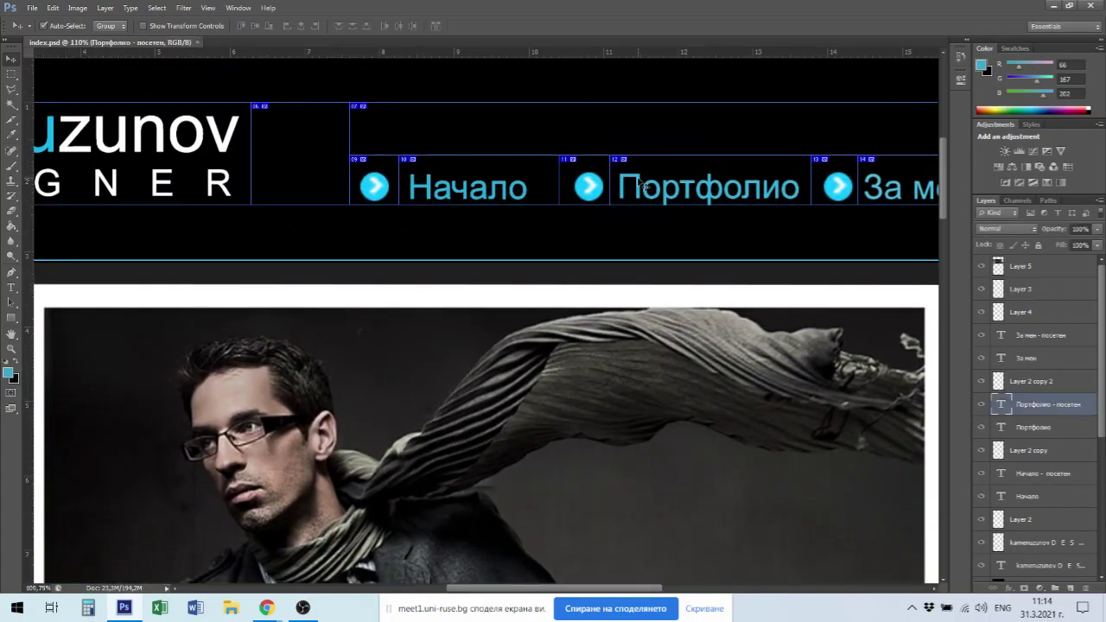
pyautogui.click(981, 404)
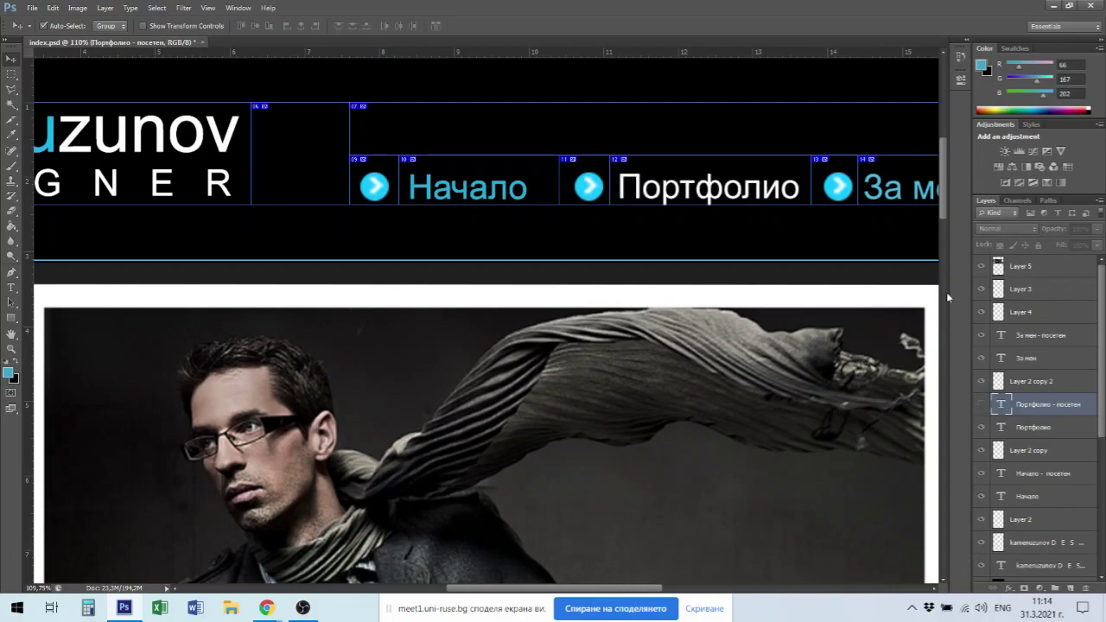
pyautogui.click(902, 192)
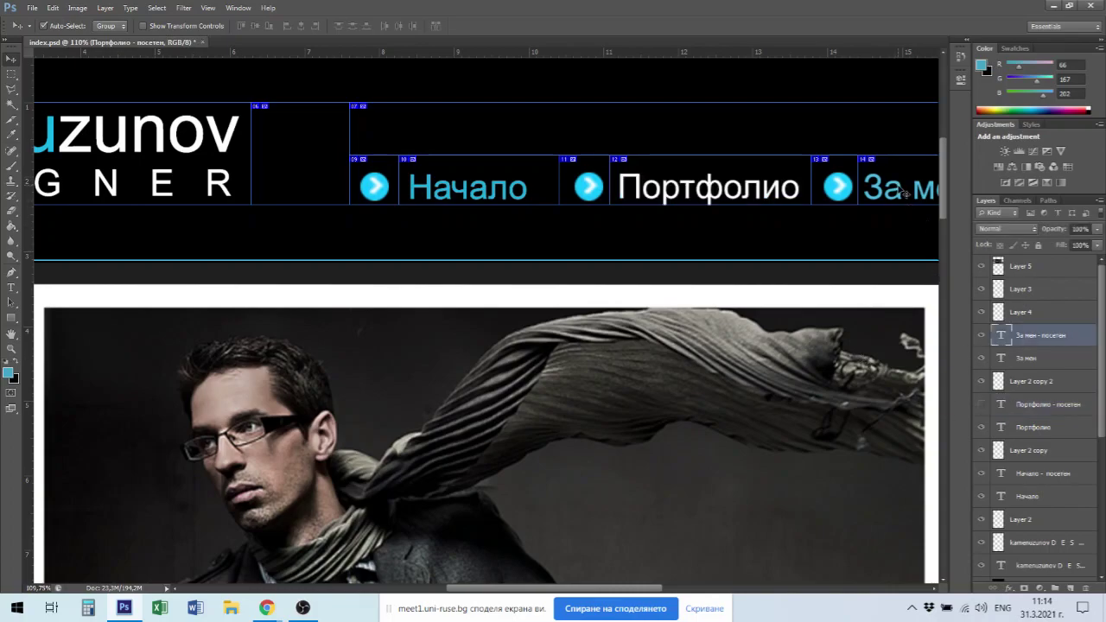
pyautogui.click(981, 336)
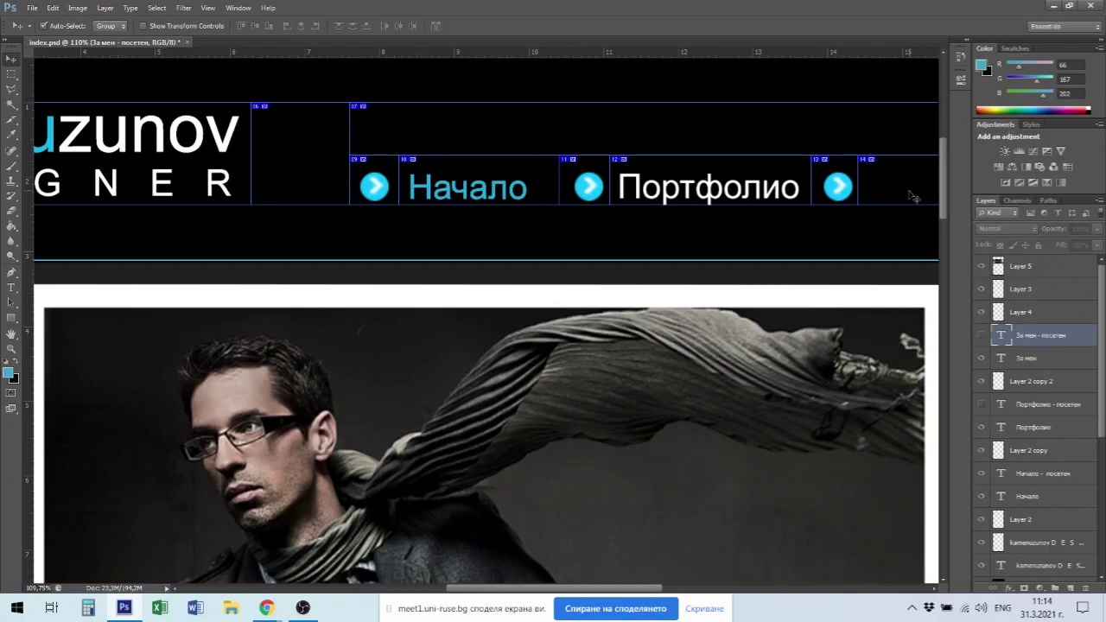
pyautogui.click(984, 339)
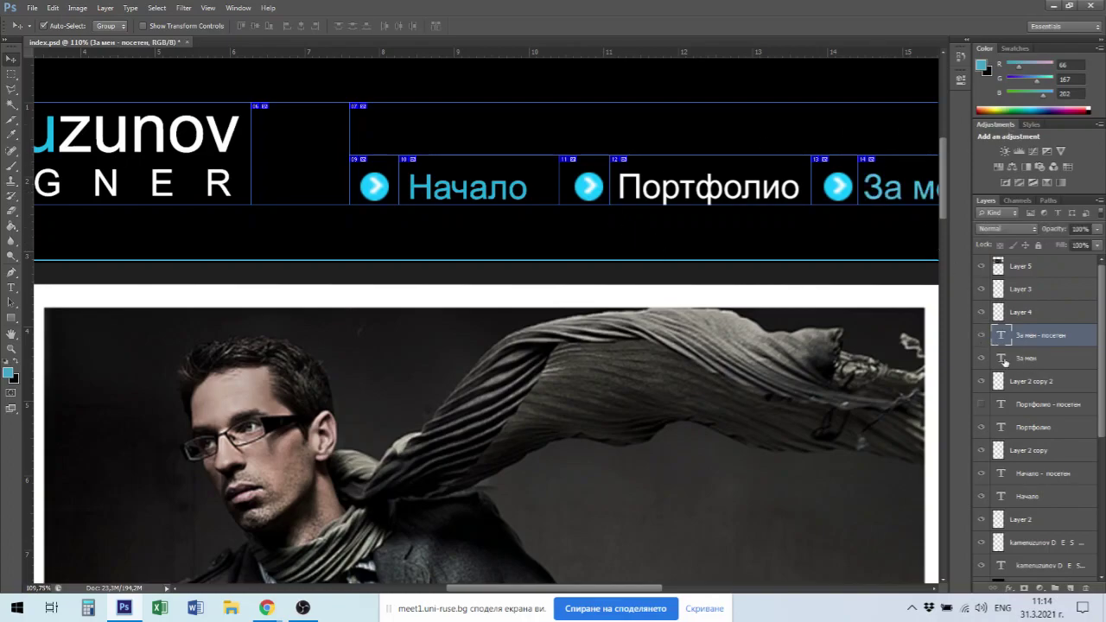
pyautogui.click(982, 338)
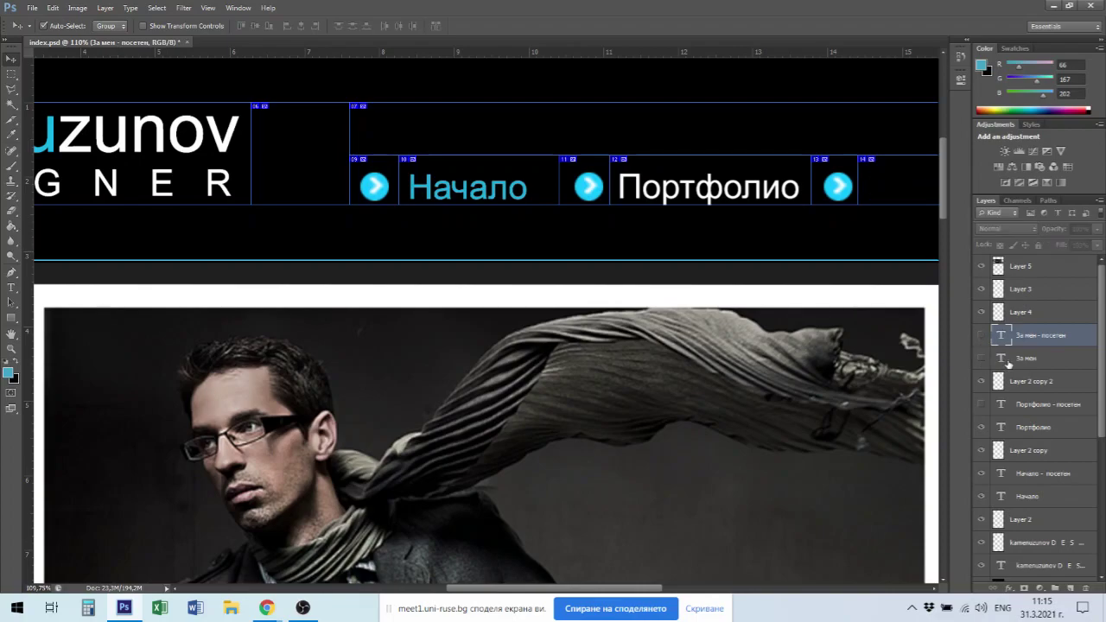
# Make the normal-state text layer "За мен" visible and locate its bounds in the header menu with Free Transform.
pyautogui.click(981, 358)
pyautogui.click(1010, 362)
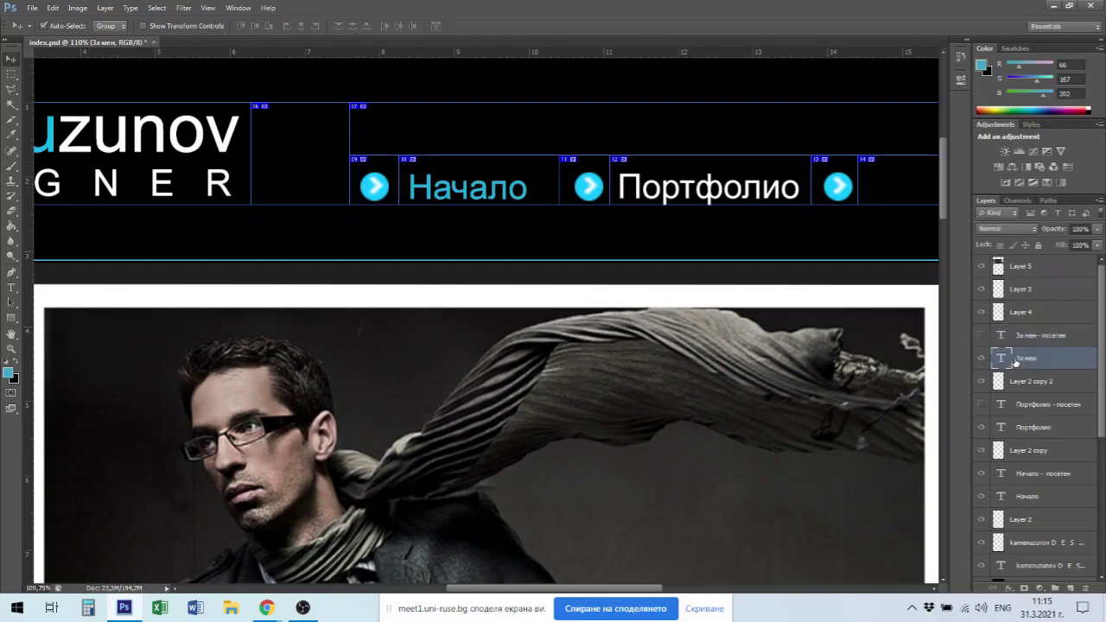
pyautogui.hotkey('ctrl', 't')
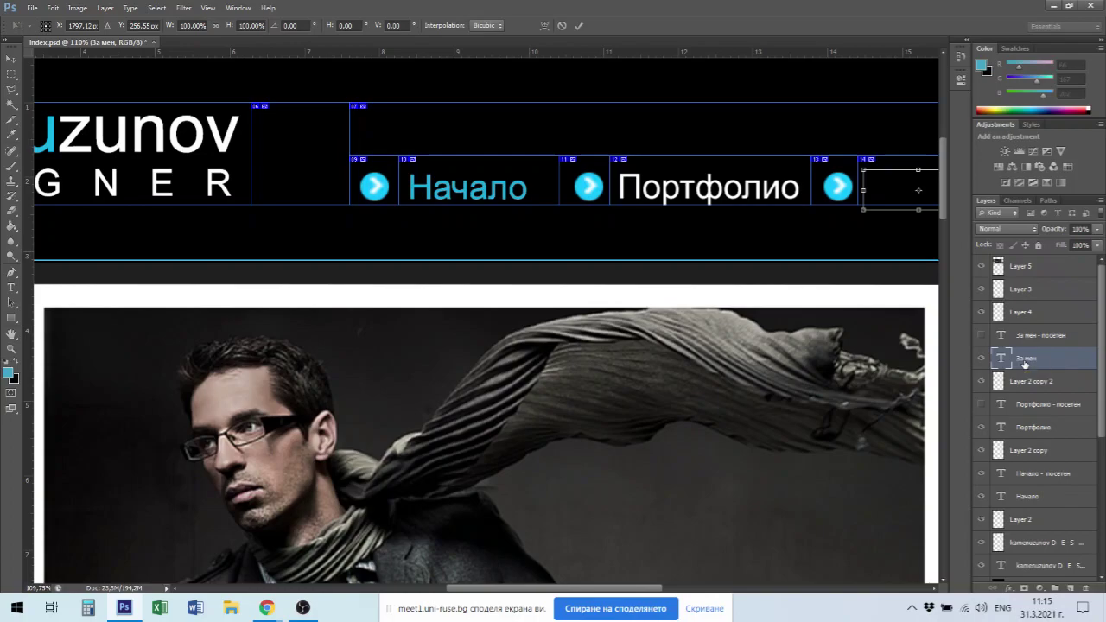
pyautogui.moveTo(857, 323); pyautogui.dragTo(584, 326)
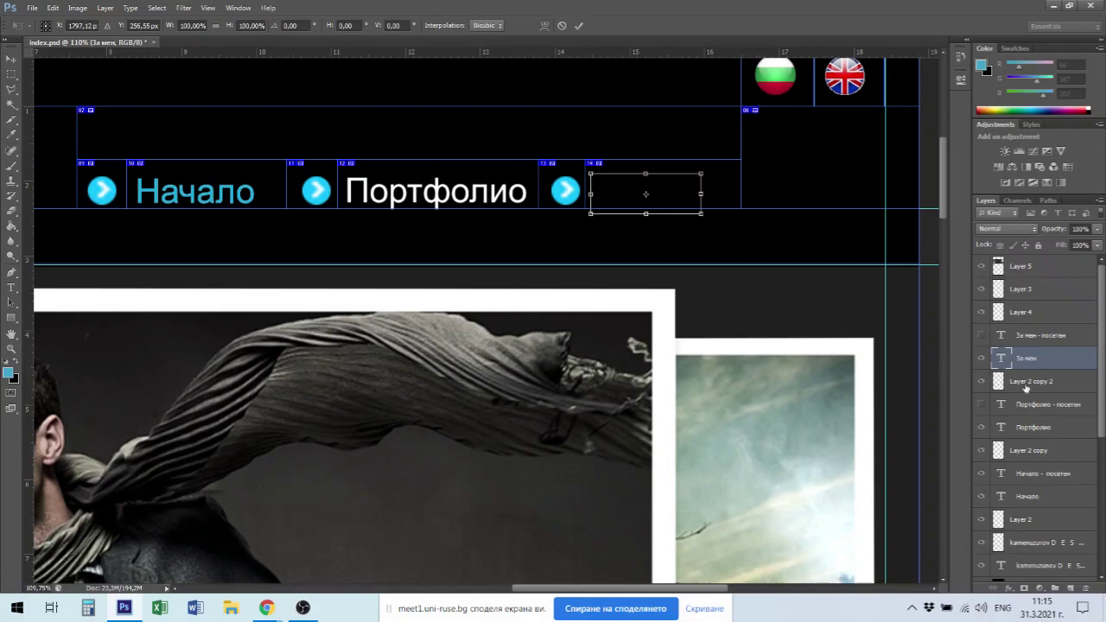
pyautogui.press('space')
# Recolor the whole "За мен" menu text to near-white fcfcfc.
pyautogui.click(637, 198)
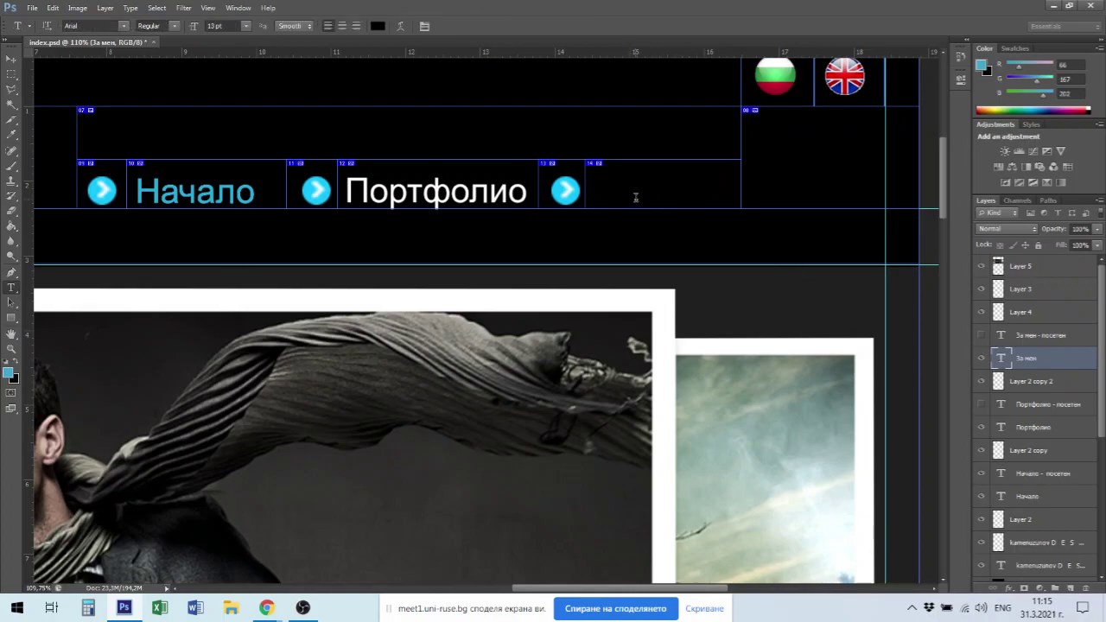
pyautogui.hotkey('ctrl', 'a')
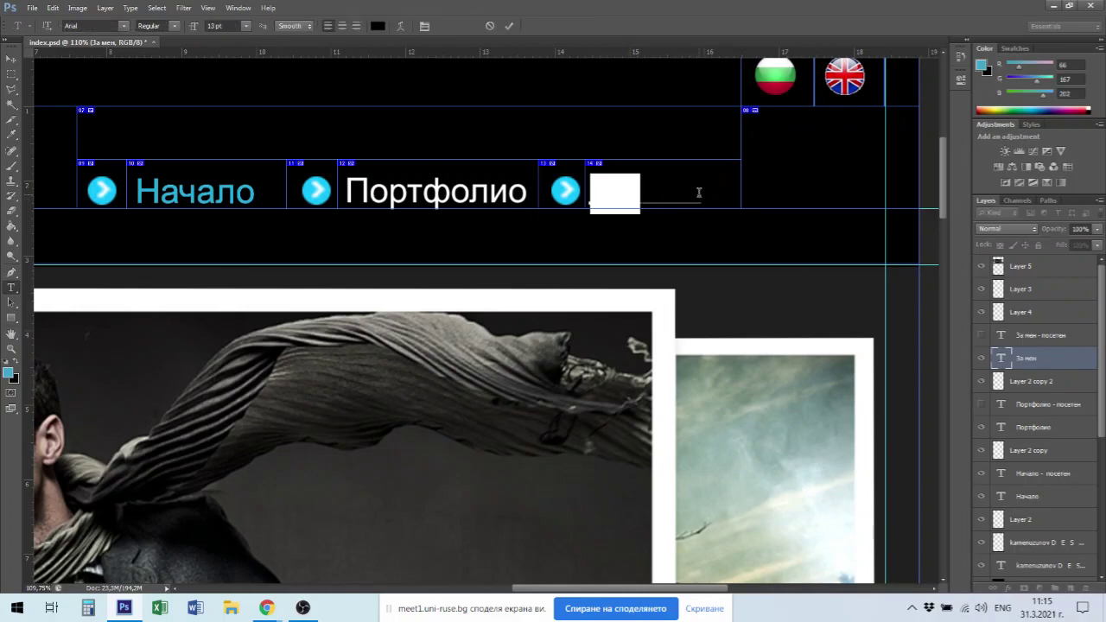
pyautogui.moveTo(704, 192); pyautogui.dragTo(590, 192)
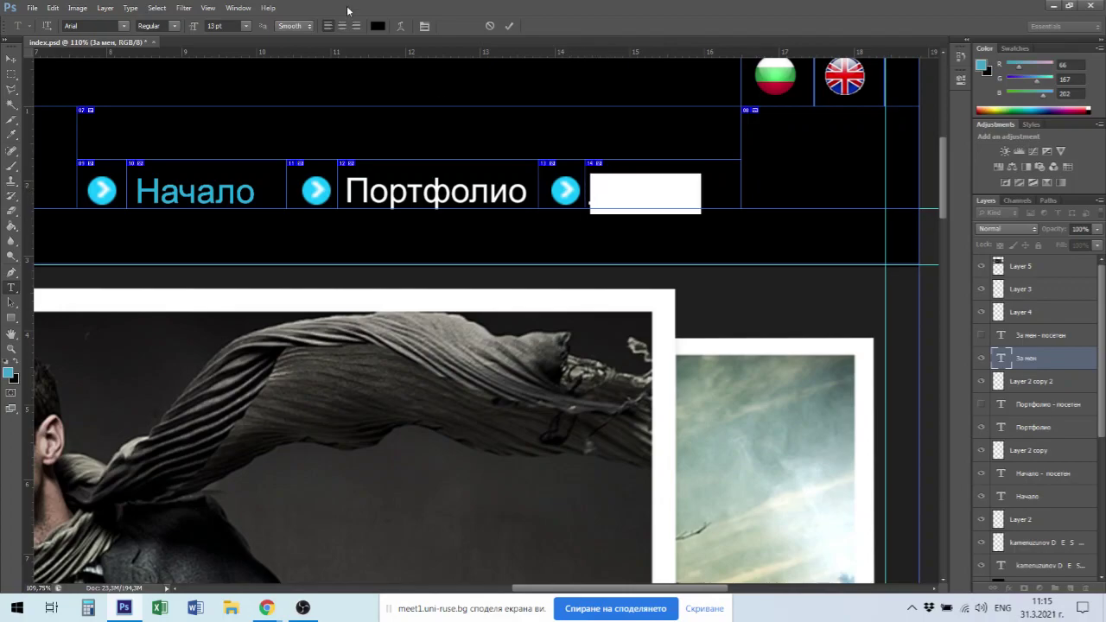
pyautogui.click(377, 26)
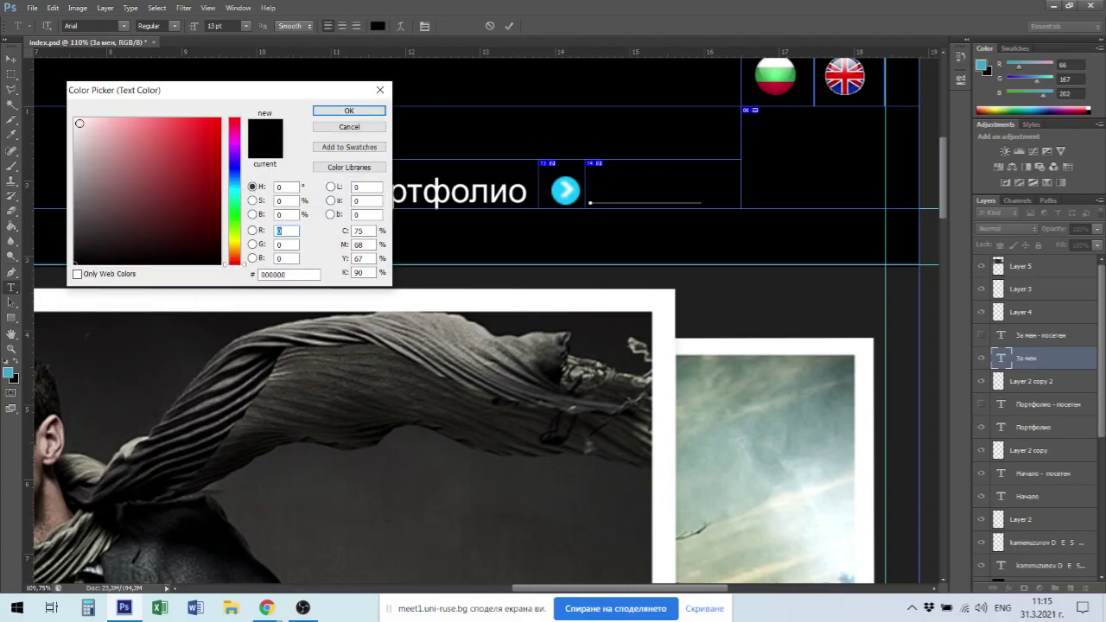
pyautogui.click(74, 119)
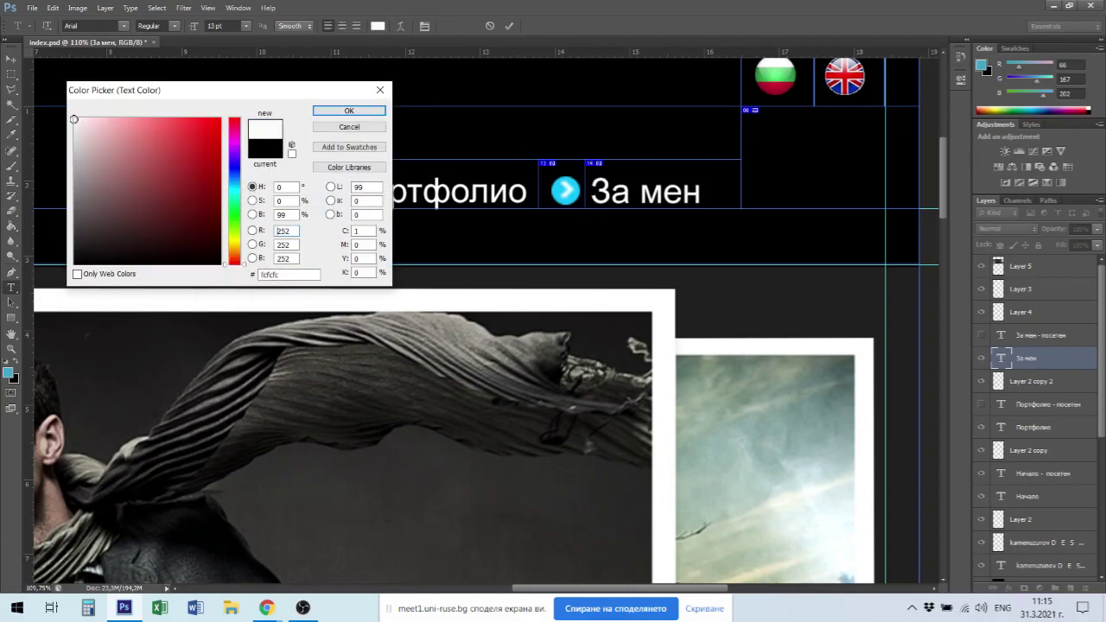
pyautogui.click(376, 111)
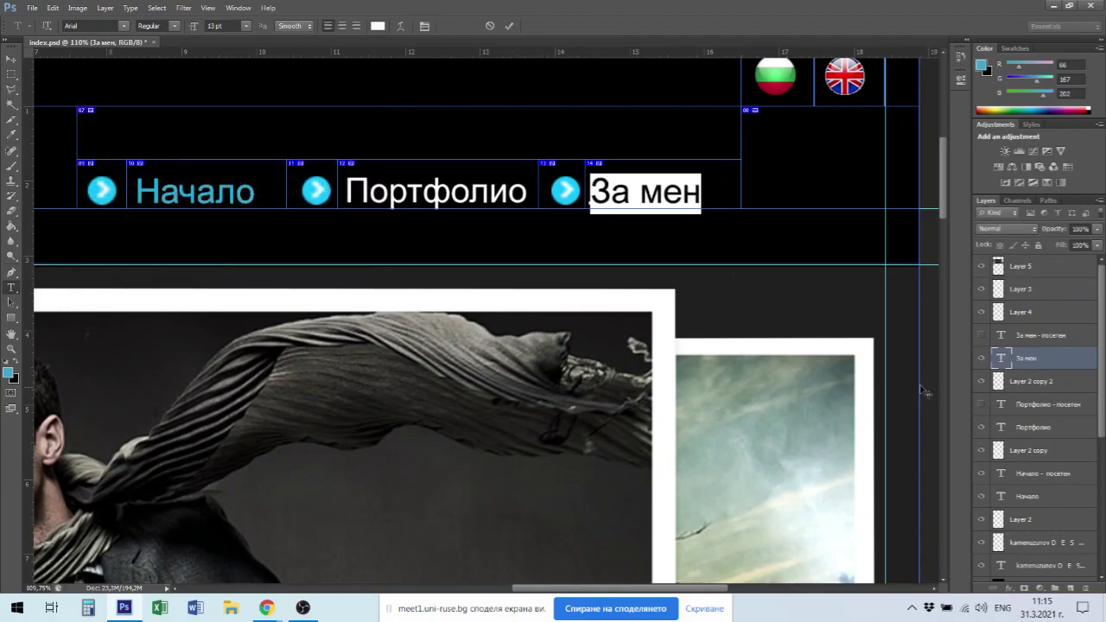
pyautogui.click(1047, 366)
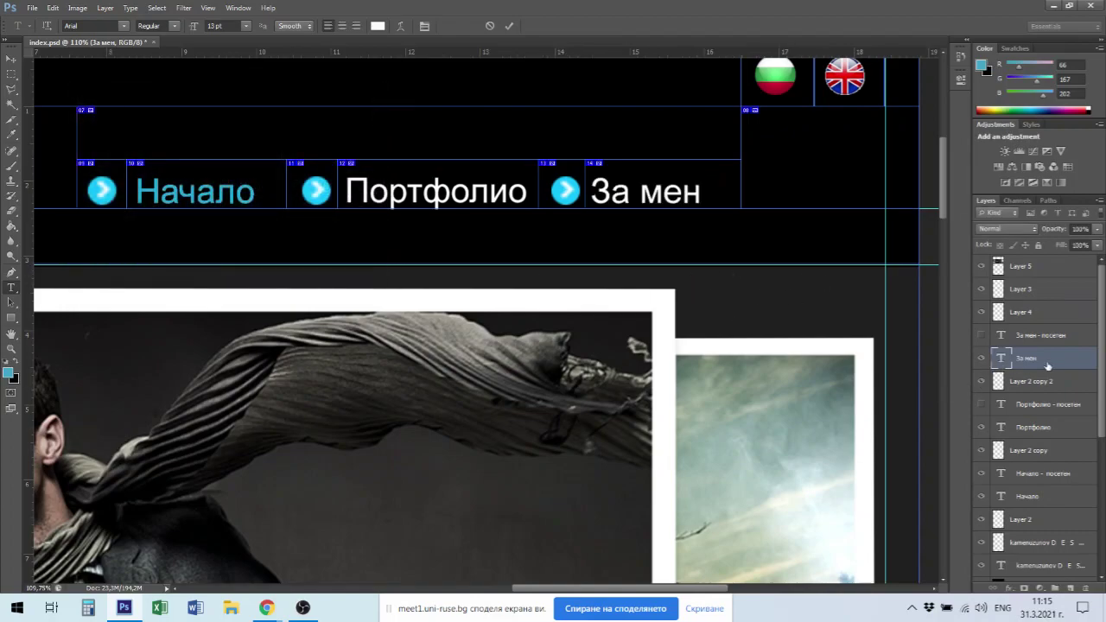
# Preview the visited-state layer "За мен - посетен", hide it again, and save the document.
pyautogui.click(982, 335)
pyautogui.click(982, 336)
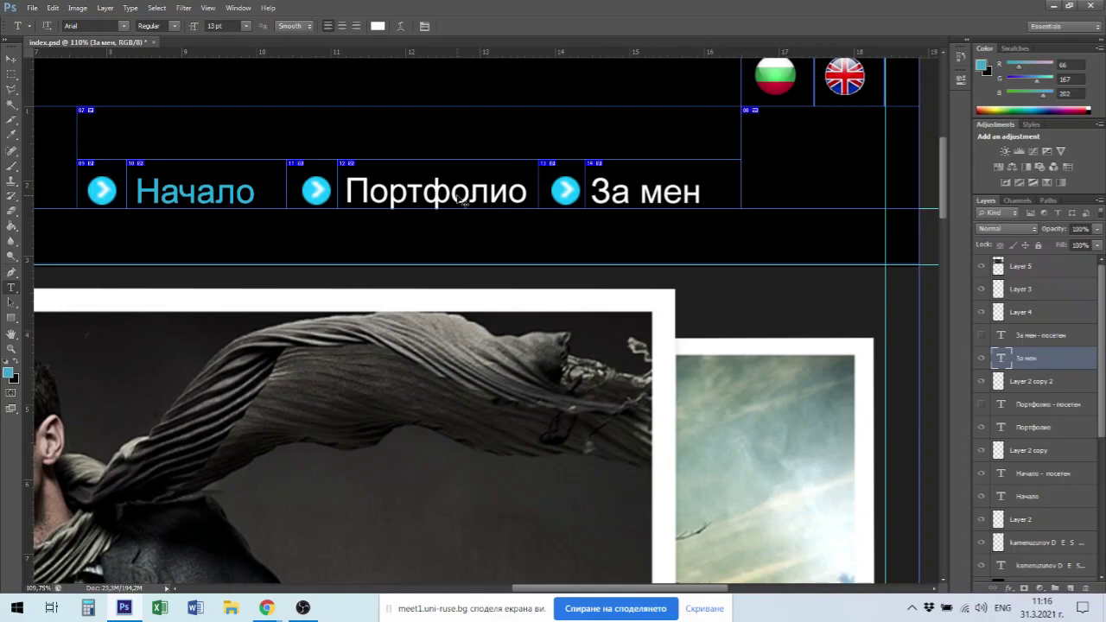
pyautogui.hotkey('ctrl', '0')
pyautogui.hotkey('ctrl', 's')
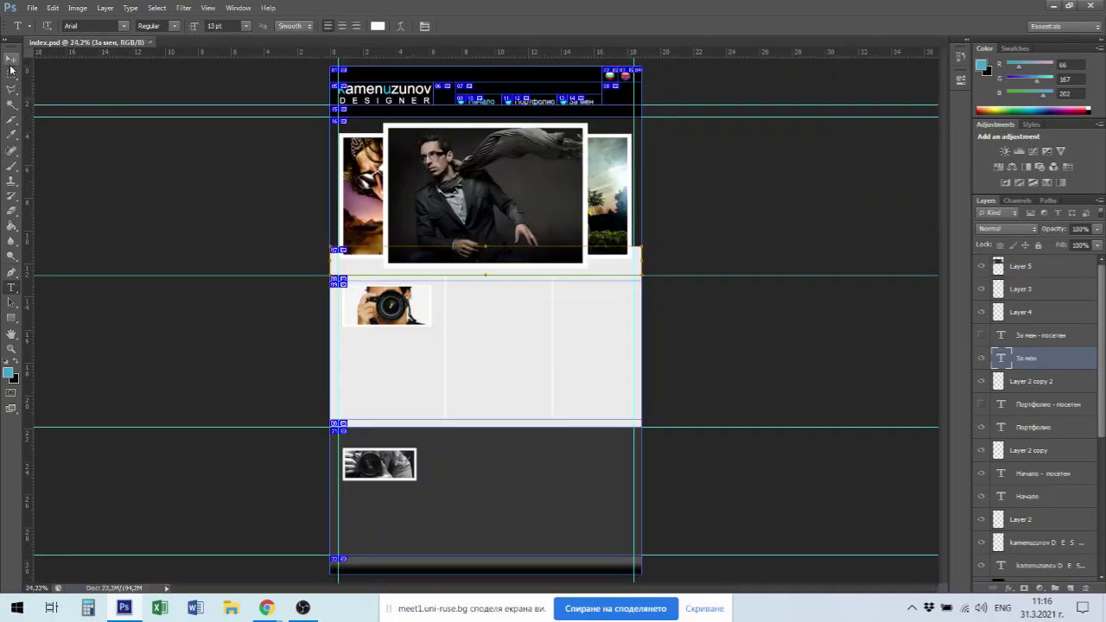
pyautogui.click(33, 8)
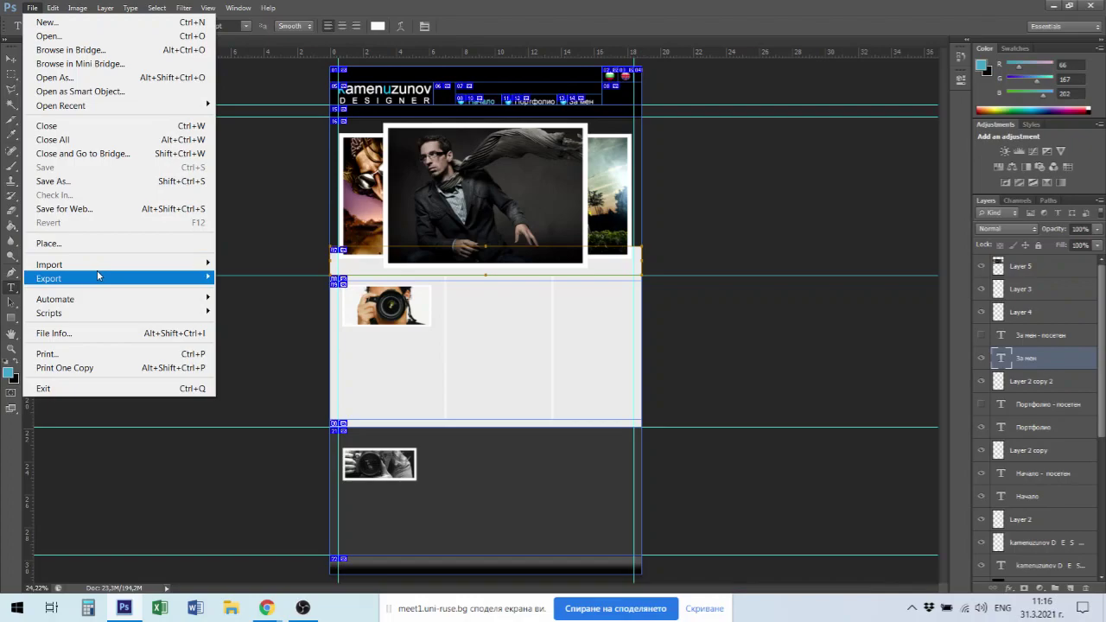
pyautogui.moveTo(99, 278)
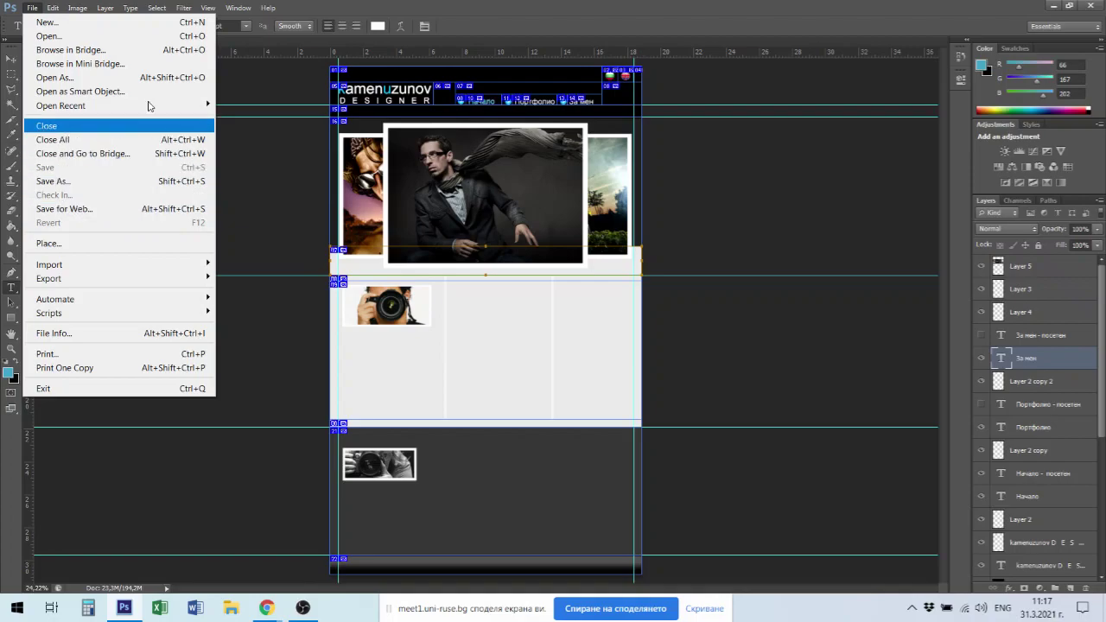
pyautogui.moveTo(268, 8)
pyautogui.click(529, 6)
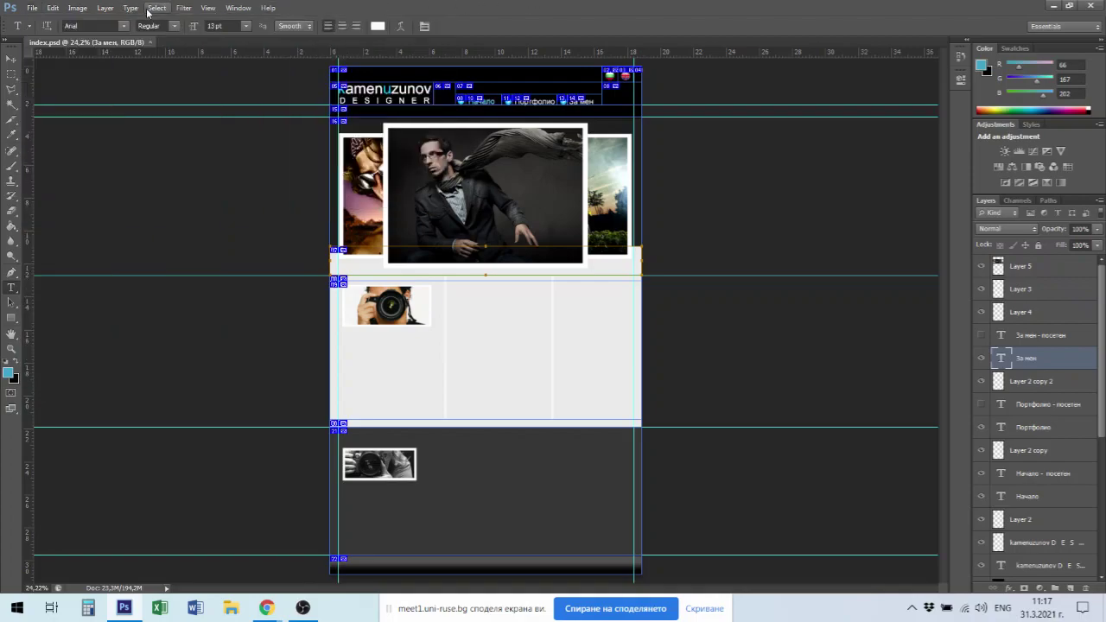
pyautogui.click(76, 9)
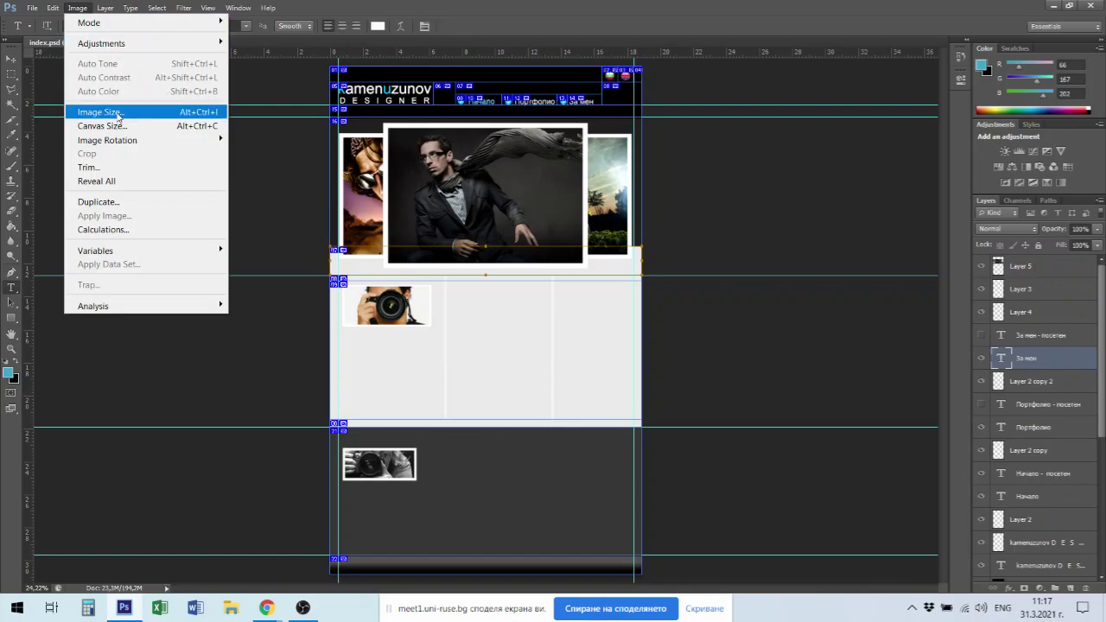
pyautogui.click(591, 12)
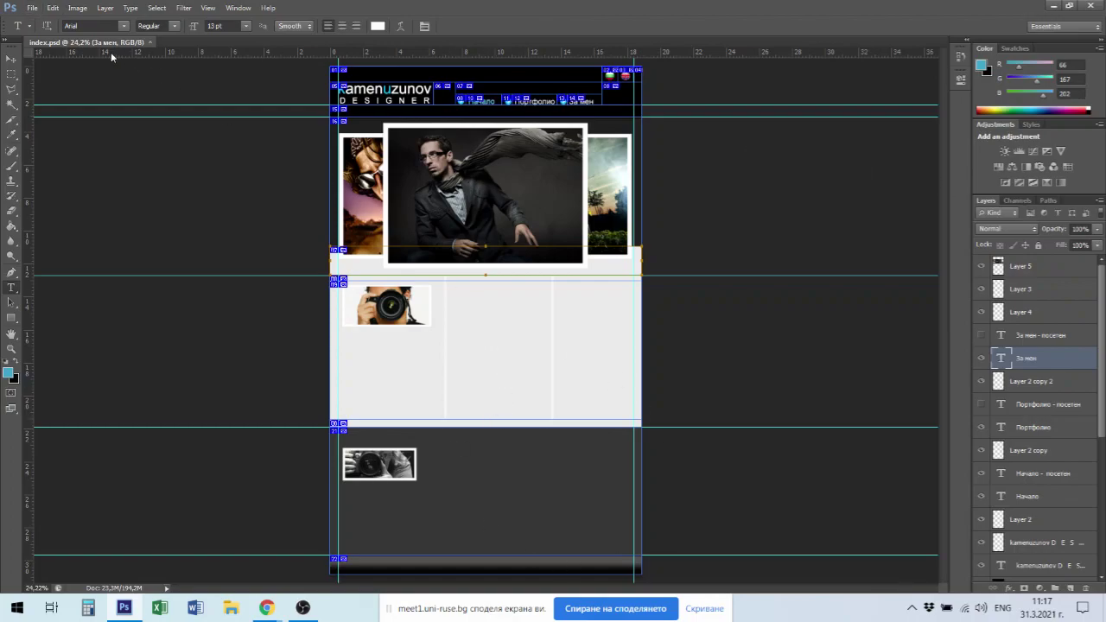
# Start a Save for Web export in PNG-8 format with the Selective color reduction and 256 colors.
pyautogui.click(32, 8)
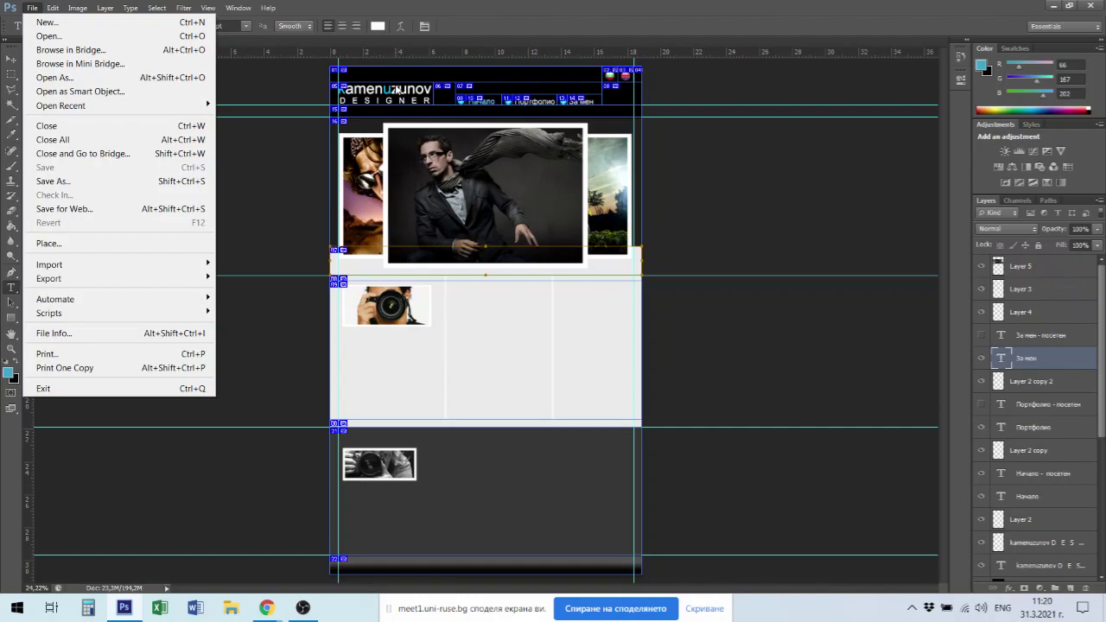
pyautogui.click(88, 210)
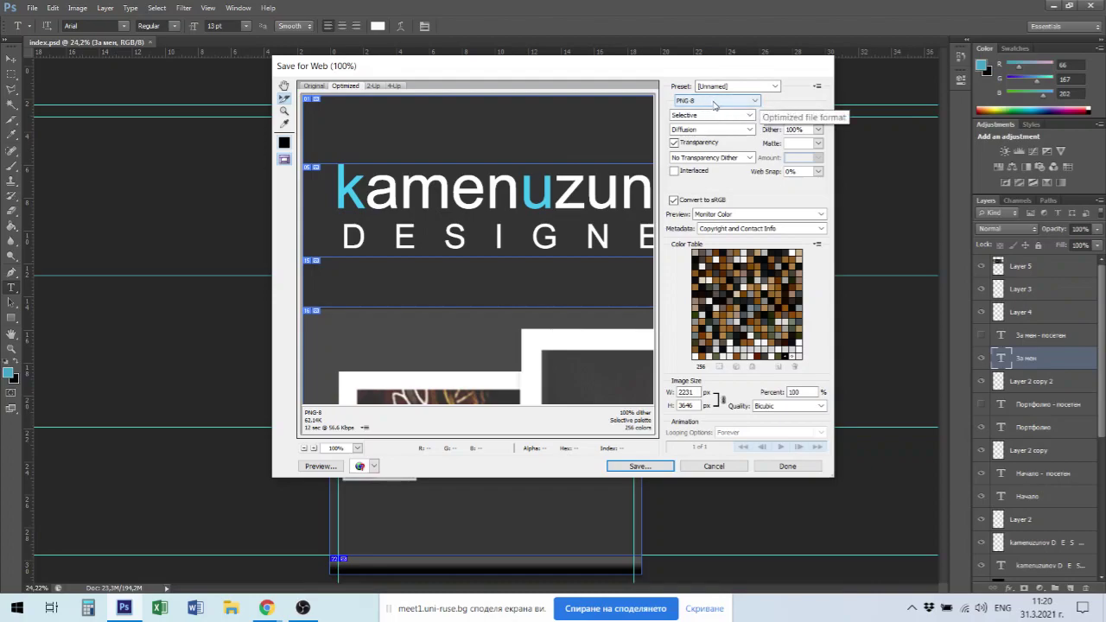
pyautogui.click(757, 101)
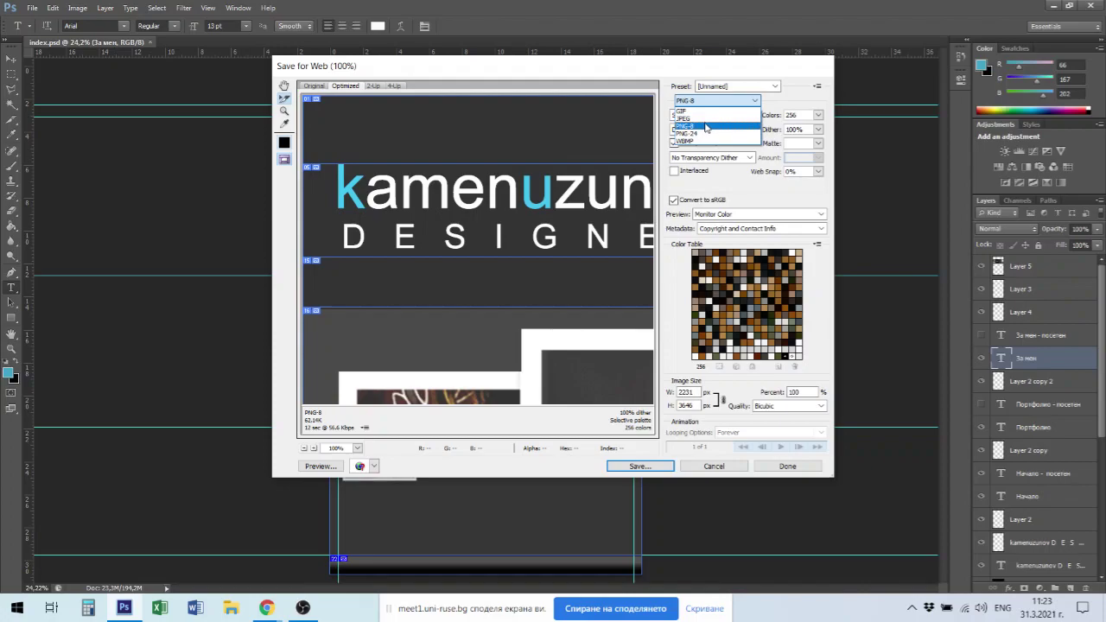
pyautogui.click(707, 126)
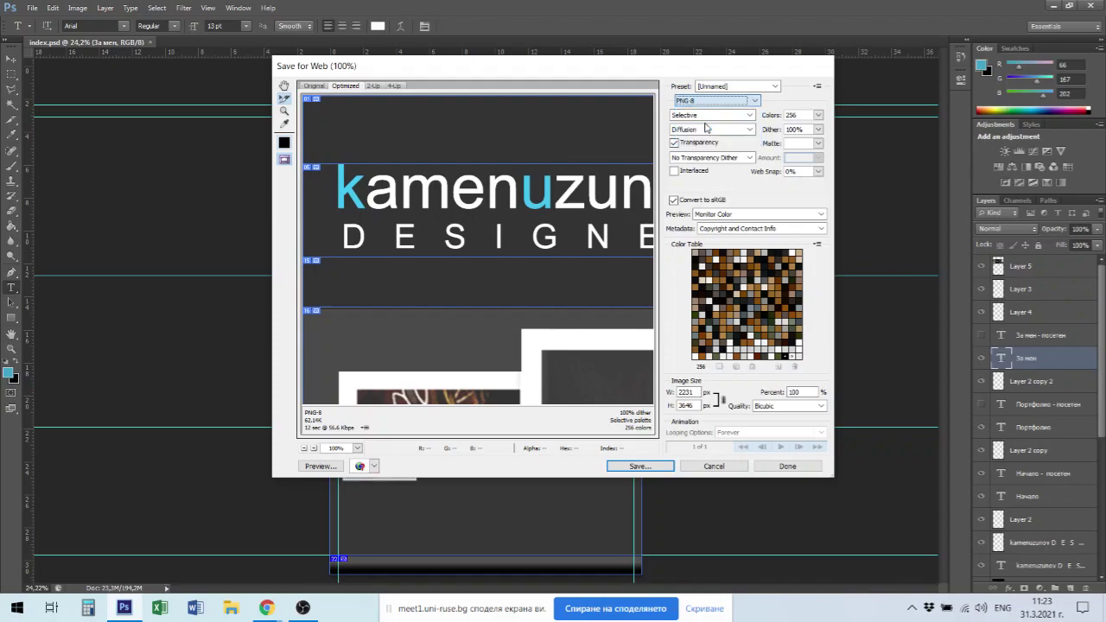
pyautogui.click(751, 116)
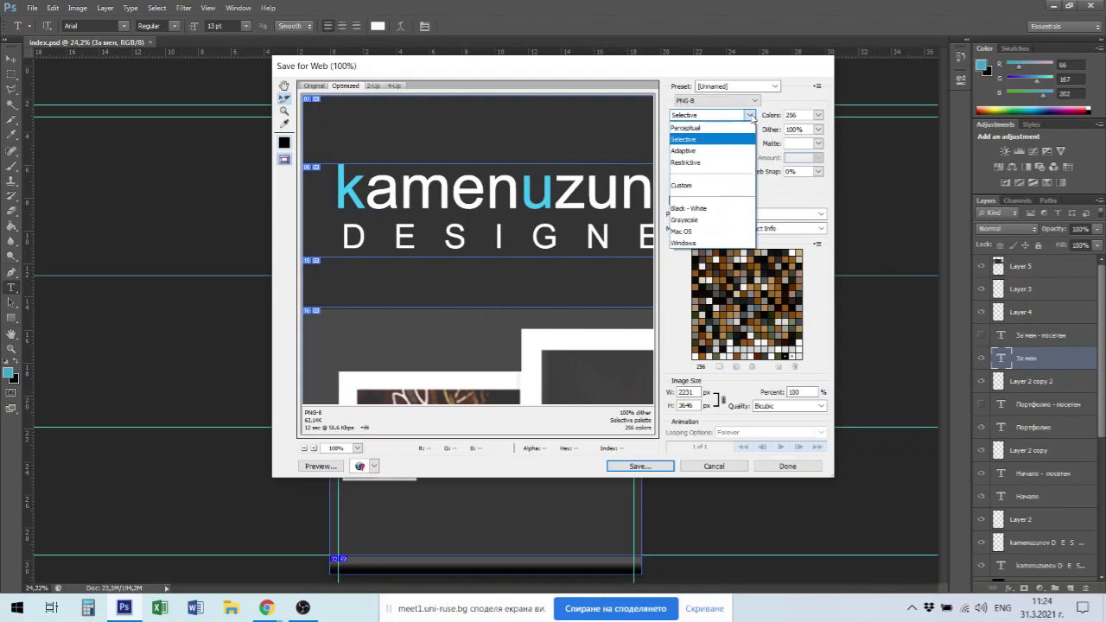
pyautogui.click(751, 116)
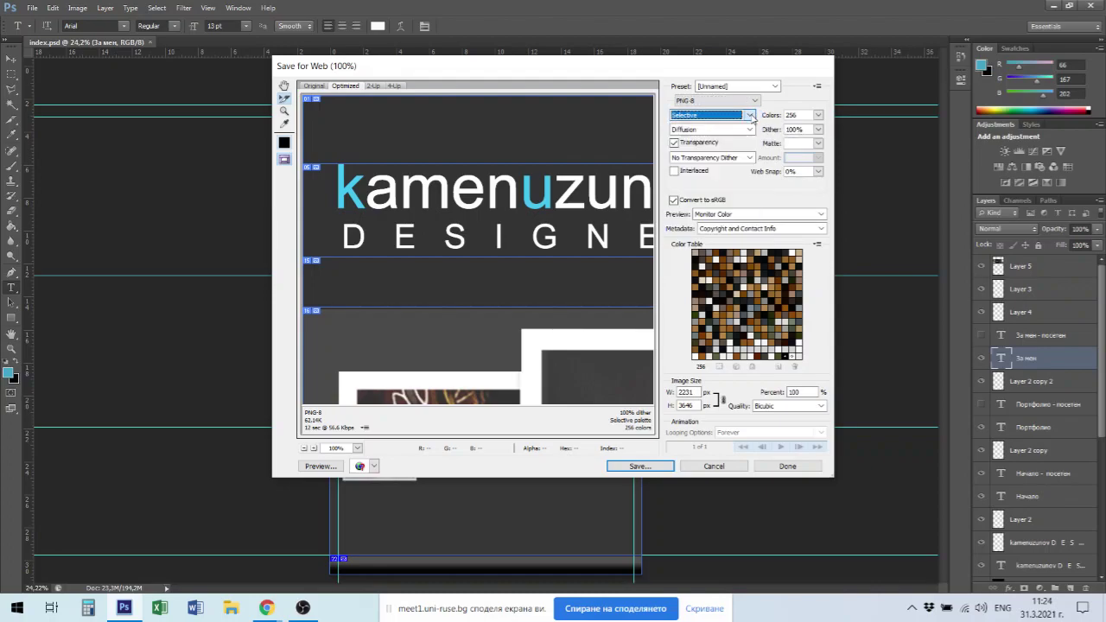
pyautogui.click(818, 115)
pyautogui.click(818, 115)
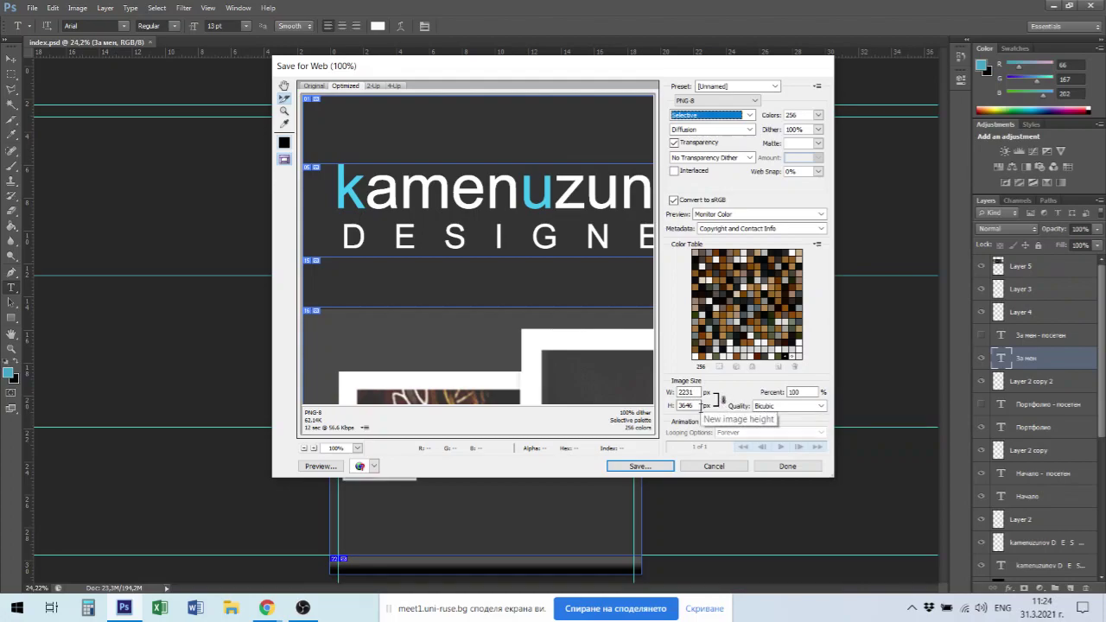
# Set the exported image width to 1000 px with proportions kept.
pyautogui.click(688, 392)
pyautogui.doubleClick(688, 392)
pyautogui.click(694, 393)
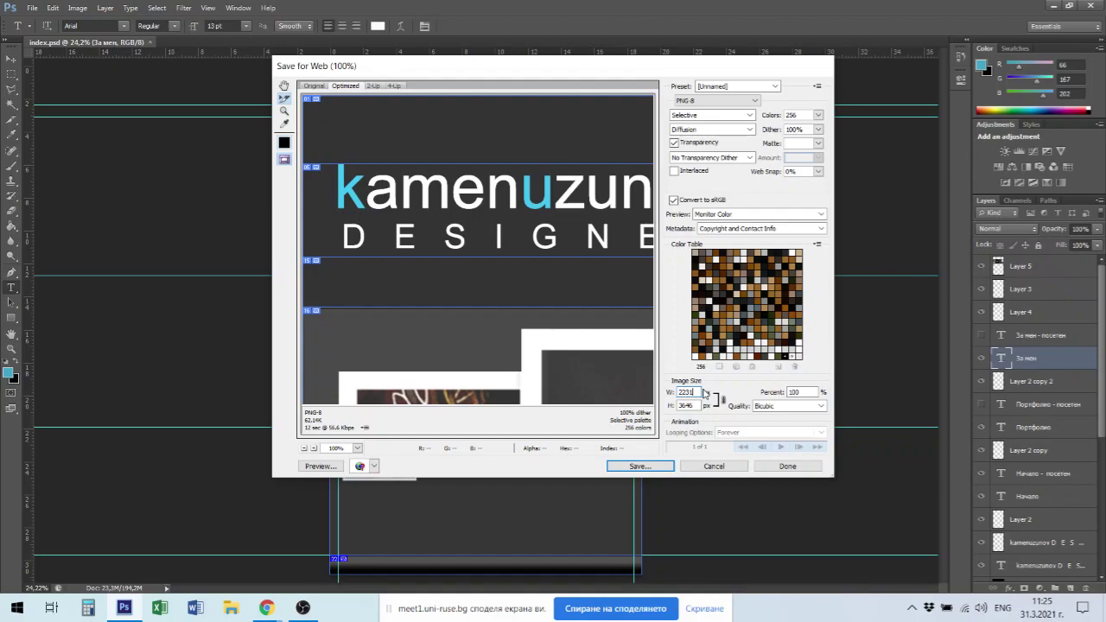
pyautogui.moveTo(702, 393); pyautogui.dragTo(672, 394)
pyautogui.write('1000')
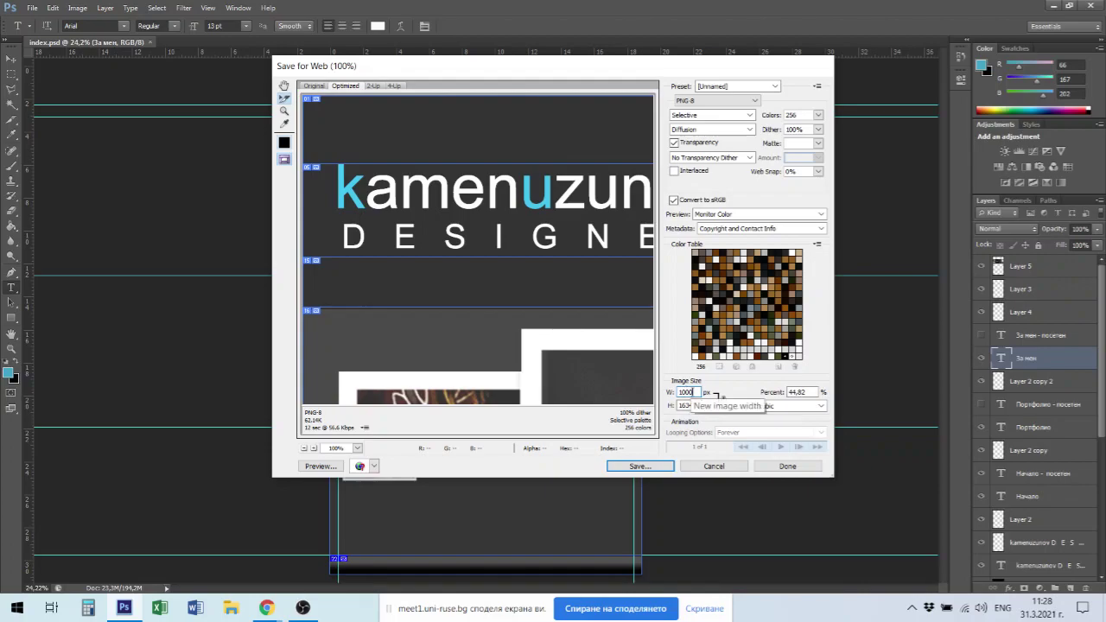
pyautogui.press('Tab')
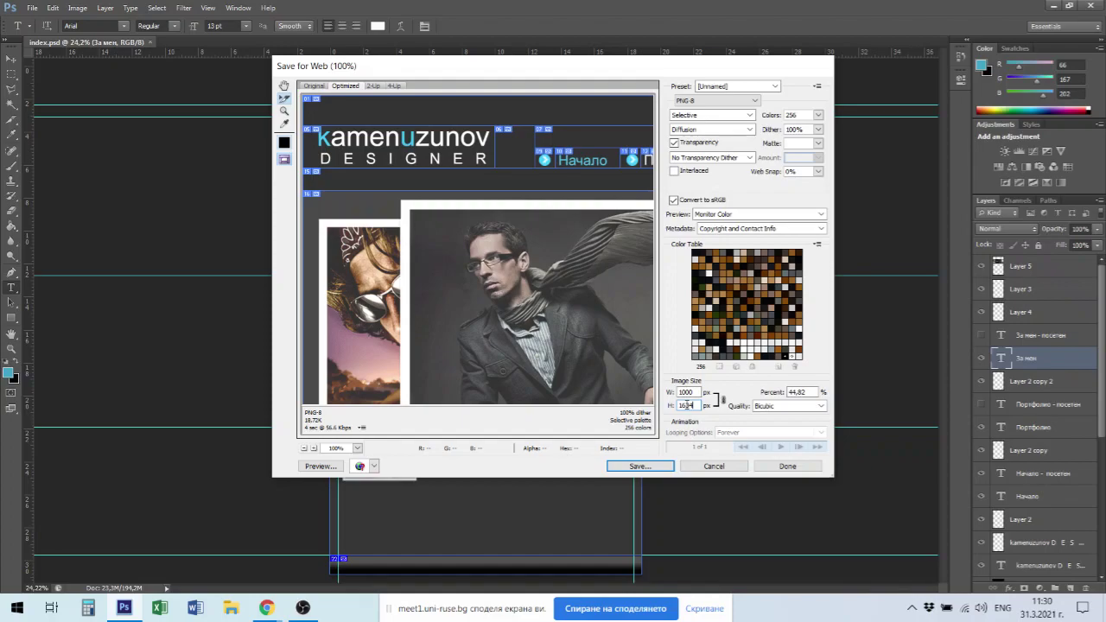
# Proceed to saving the optimized export and choose the "web site" folder as its destination.
pyautogui.click(640, 467)
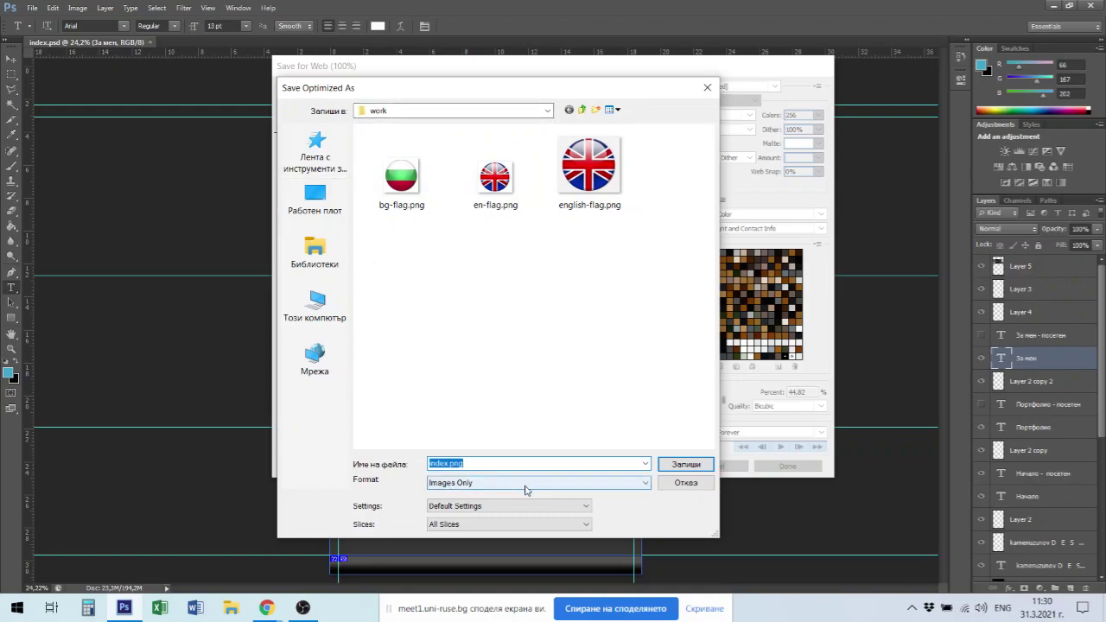
pyautogui.click(547, 112)
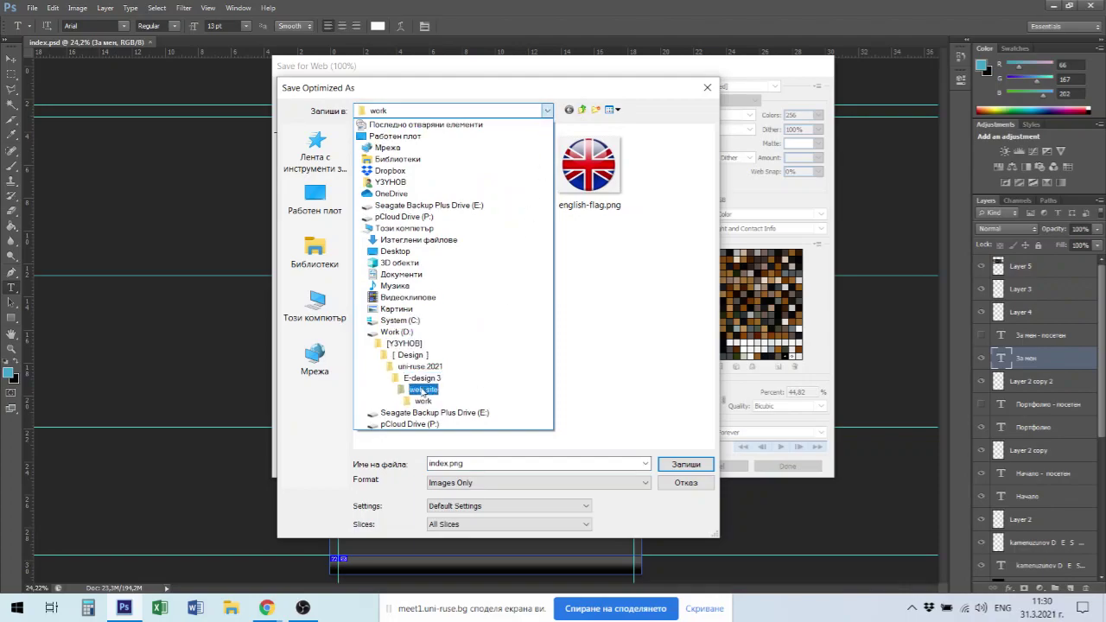
pyautogui.click(423, 389)
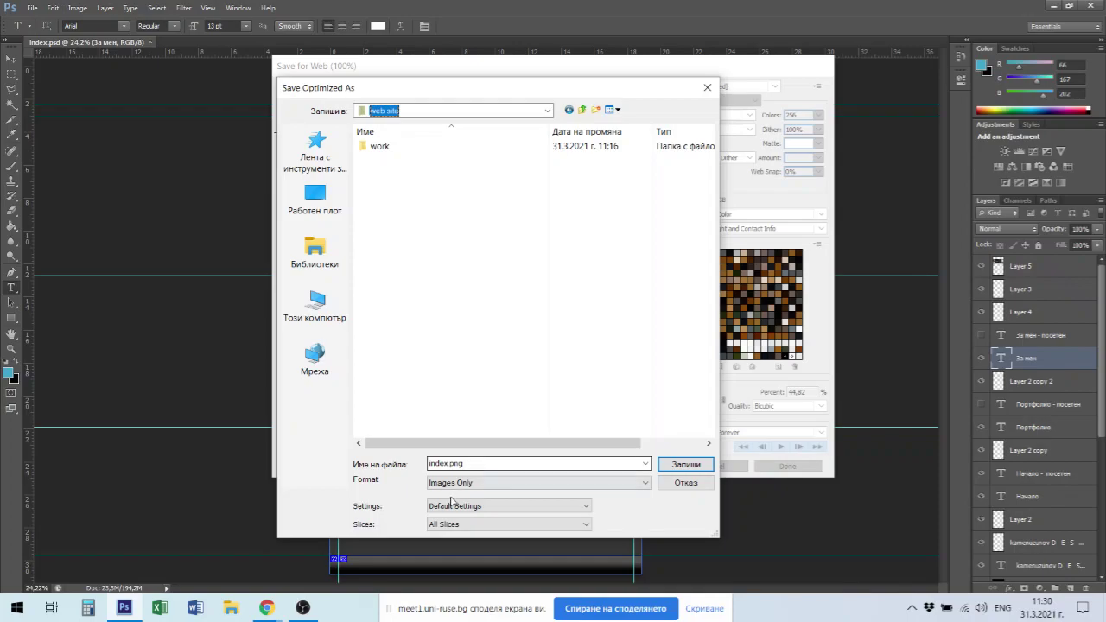
# Set the export format to HTML and Images, keeping All Slices as the slices to save.
pyautogui.click(476, 490)
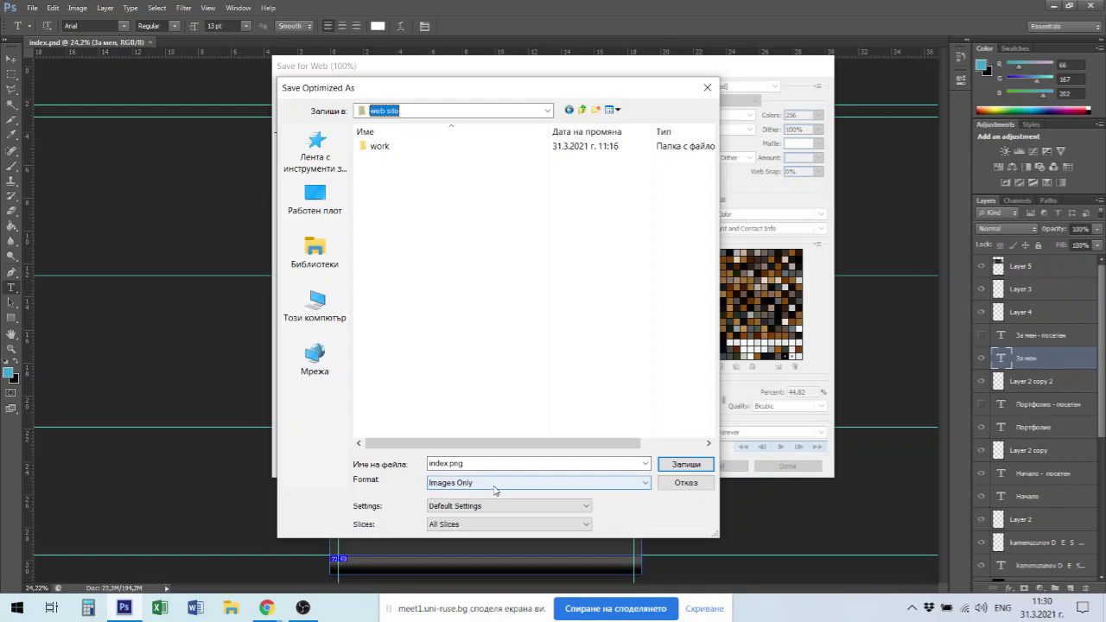
pyautogui.click(538, 465)
pyautogui.click(468, 485)
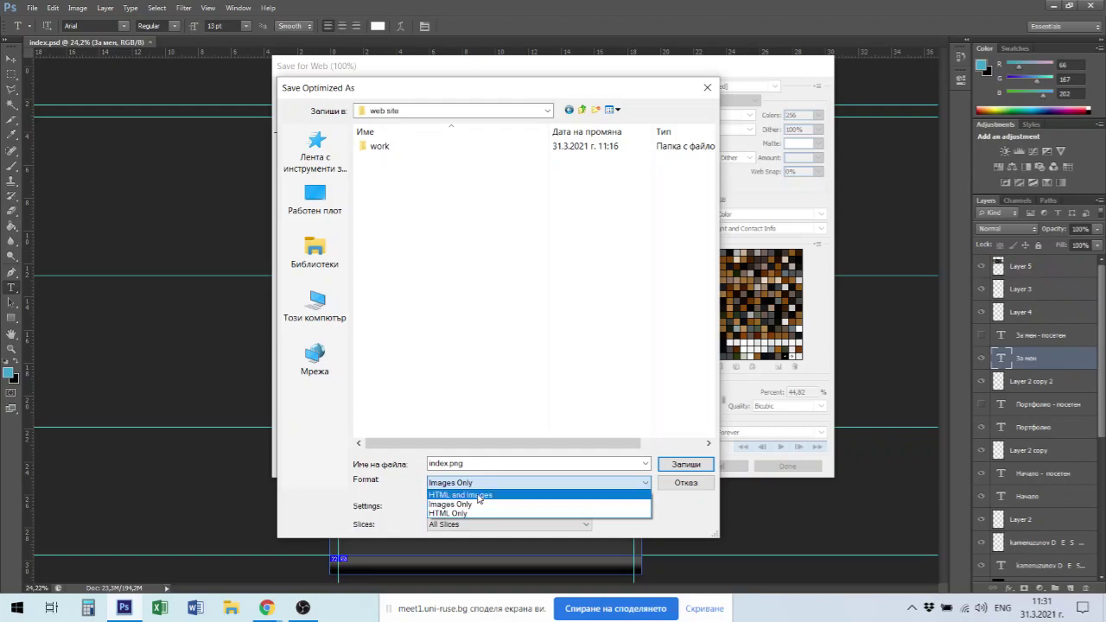
pyautogui.click(478, 497)
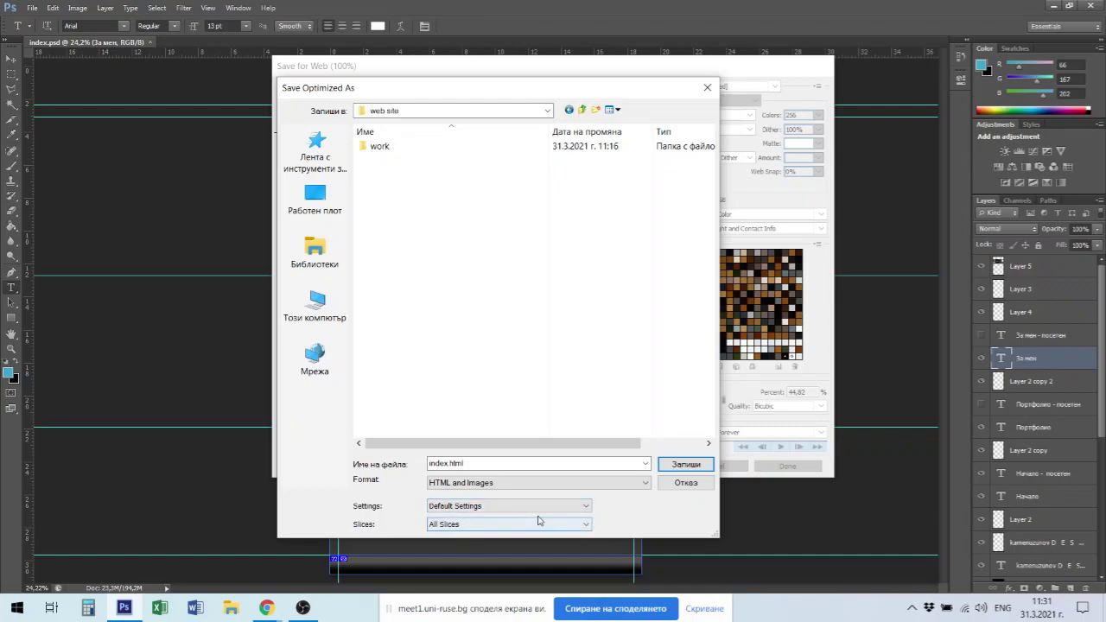
pyautogui.click(586, 525)
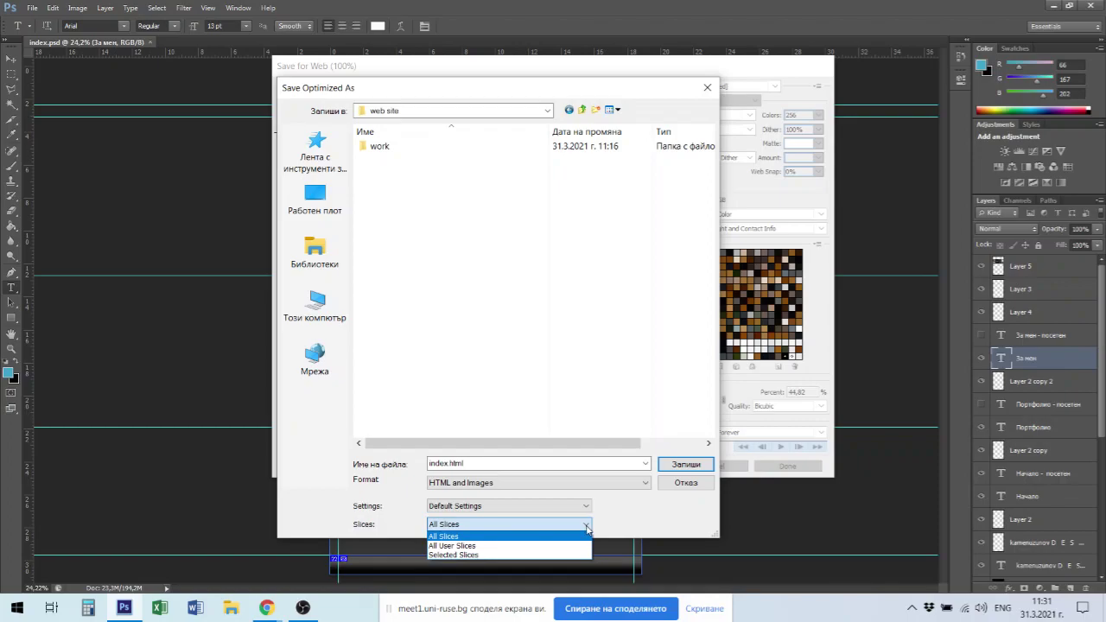
pyautogui.click(586, 529)
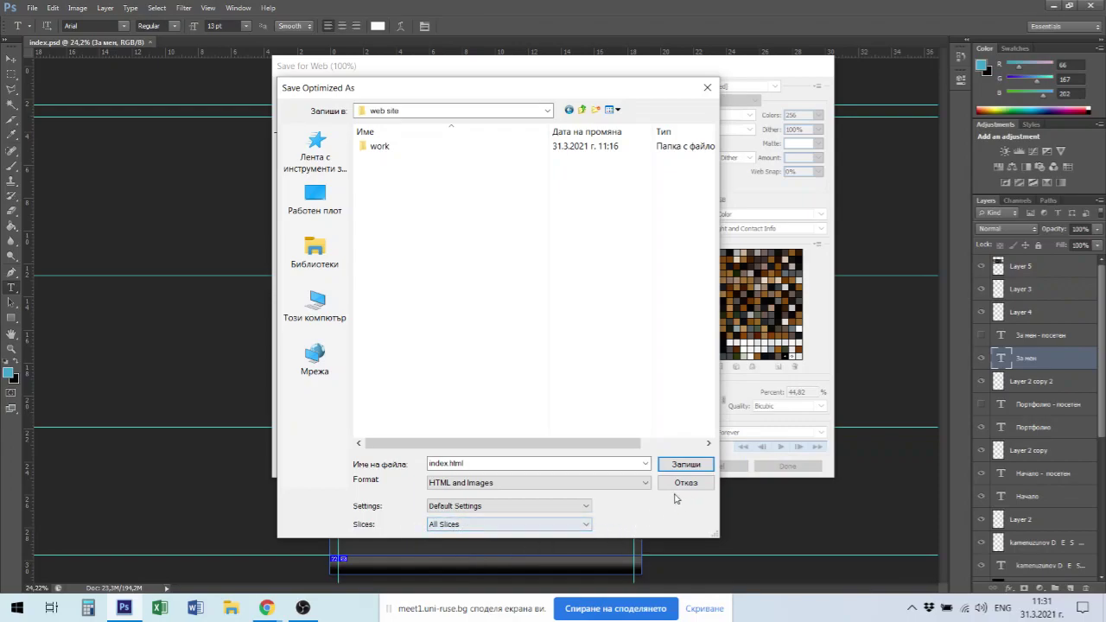
# Save the optimized export as index.html with All Slices and Default Settings into the "web site" folder.
pyautogui.click(588, 524)
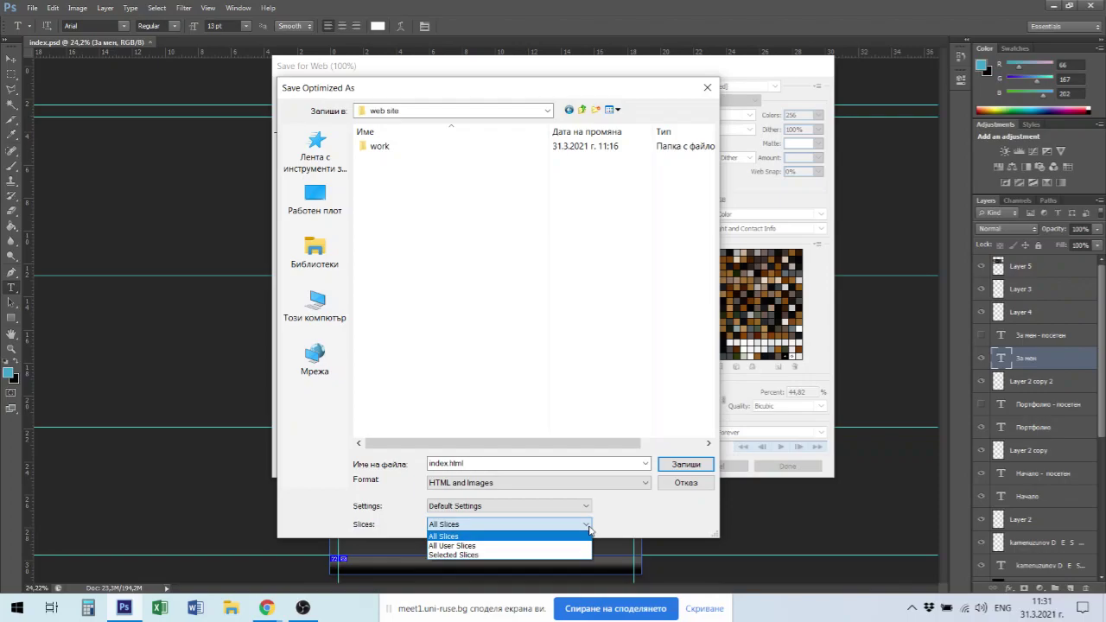
pyautogui.click(589, 527)
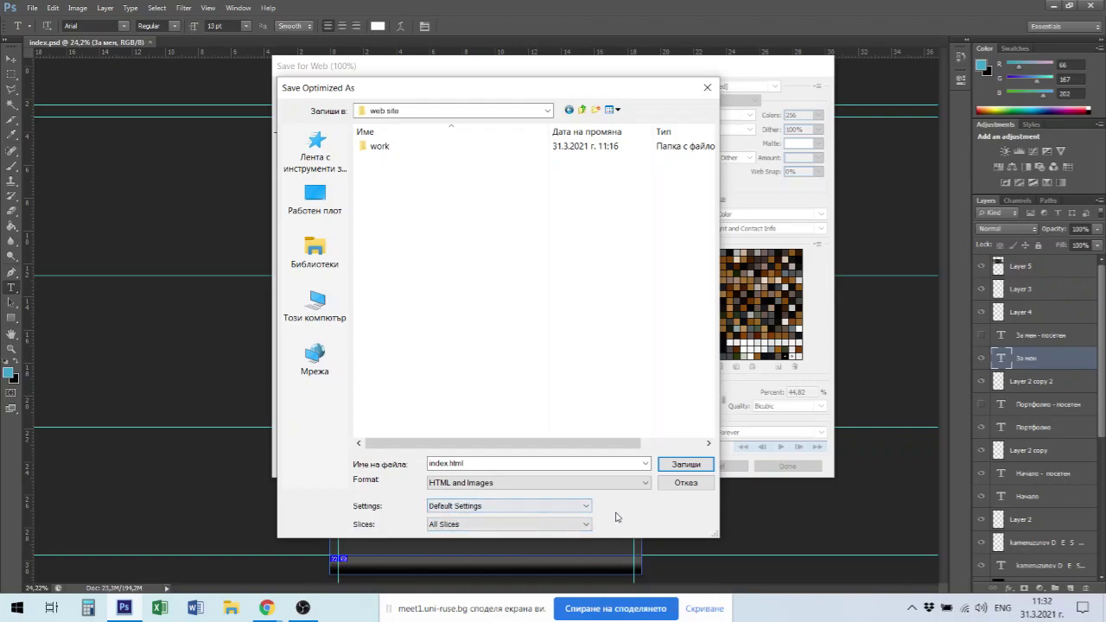
pyautogui.click(490, 465)
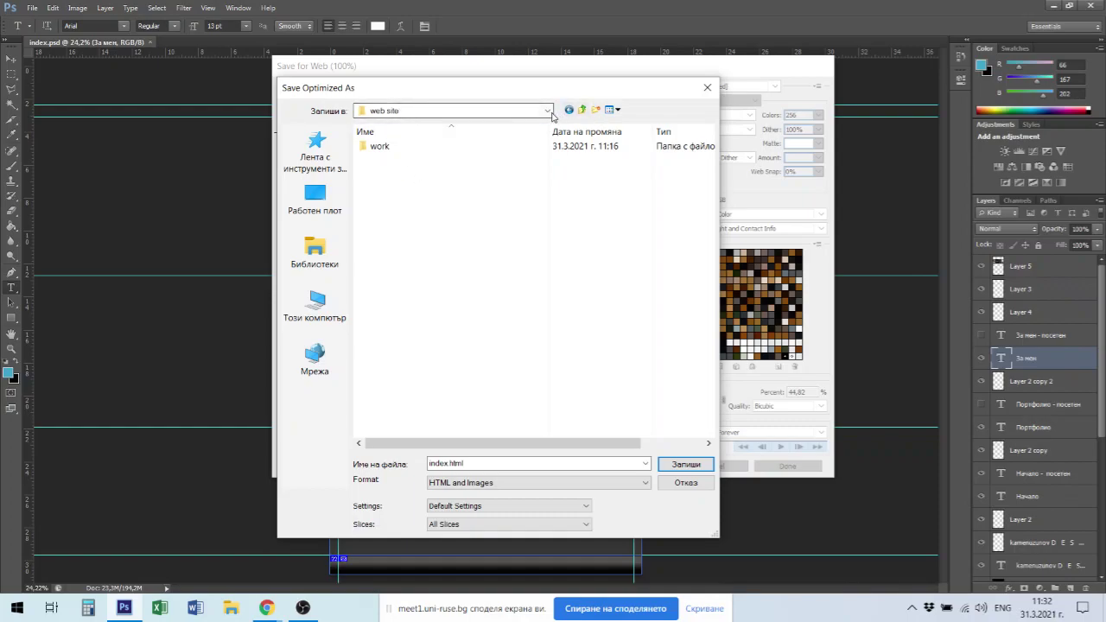
pyautogui.click(412, 112)
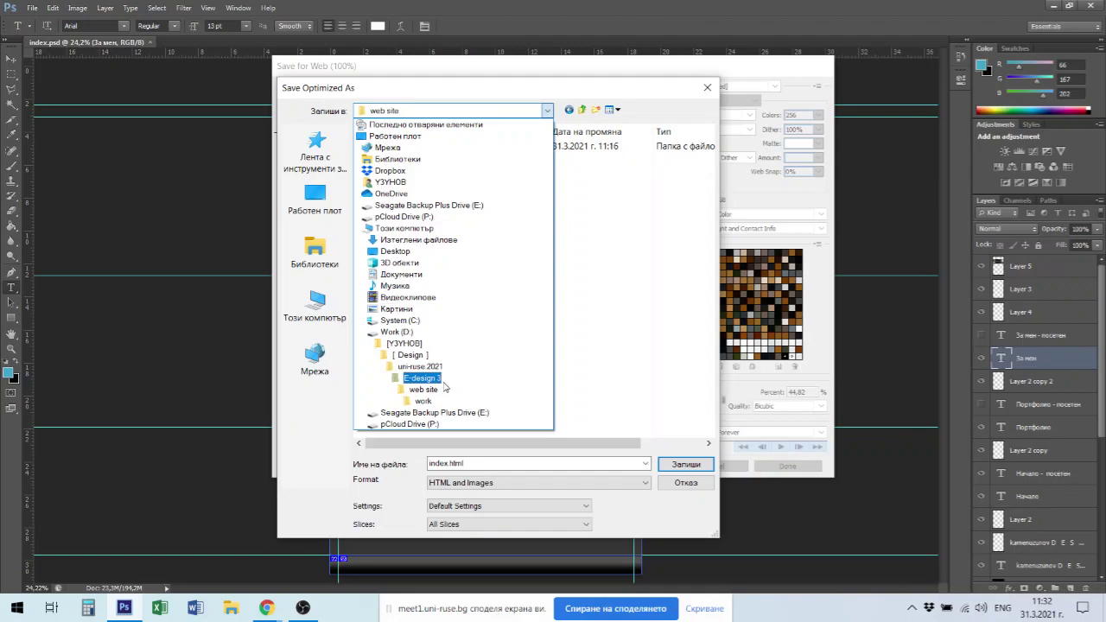
pyautogui.click(440, 396)
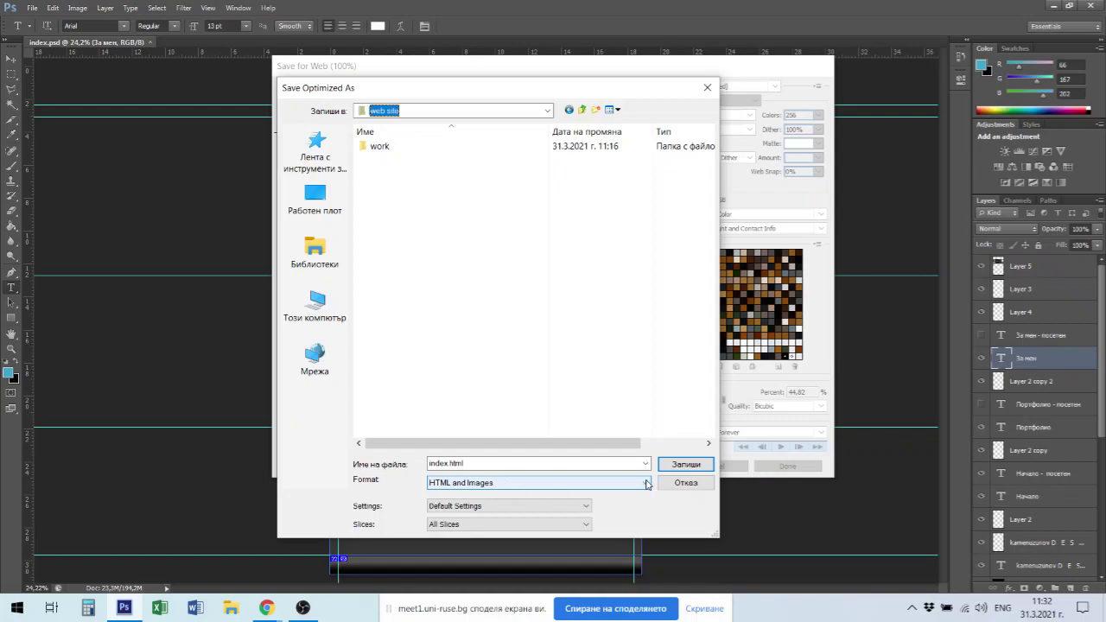
pyautogui.click(686, 466)
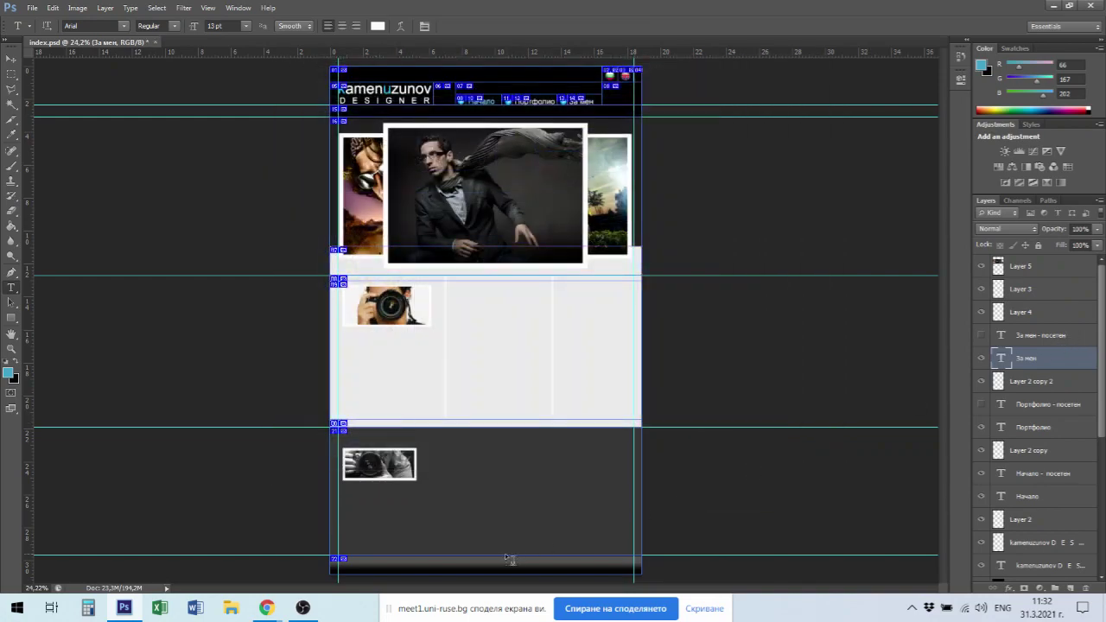
# Switch to File Explorer and open the "web site" folder under uni-ruse.2021 > E-design 3 on the Work (D:) drive.
pyautogui.click(231, 611)
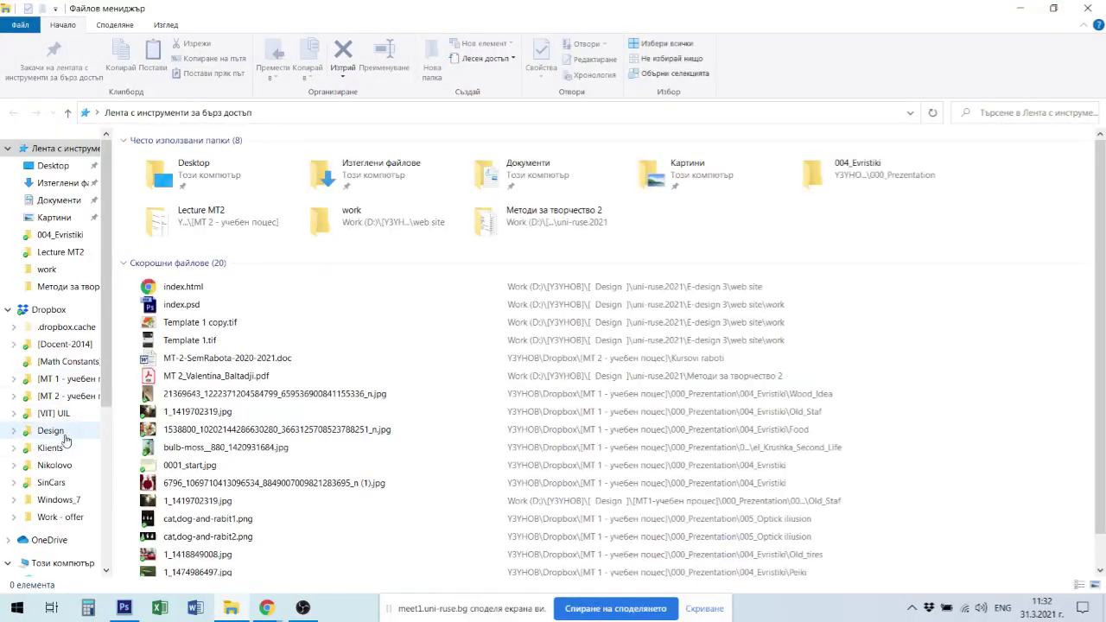
pyautogui.scroll(-2, 35, 467)
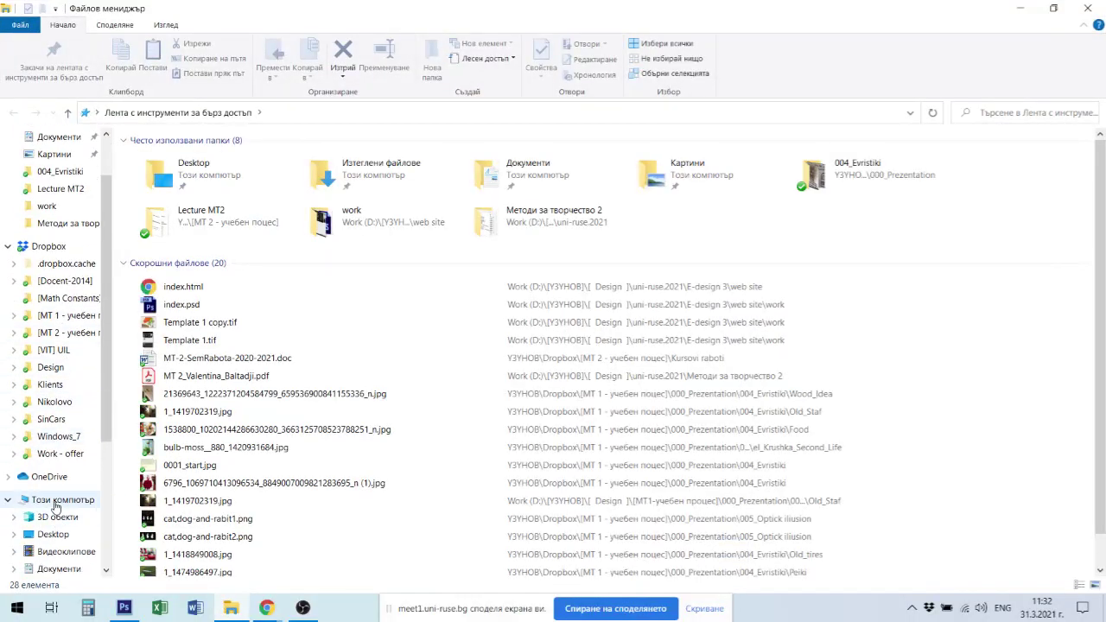
pyautogui.click(61, 499)
pyautogui.doubleClick(372, 267)
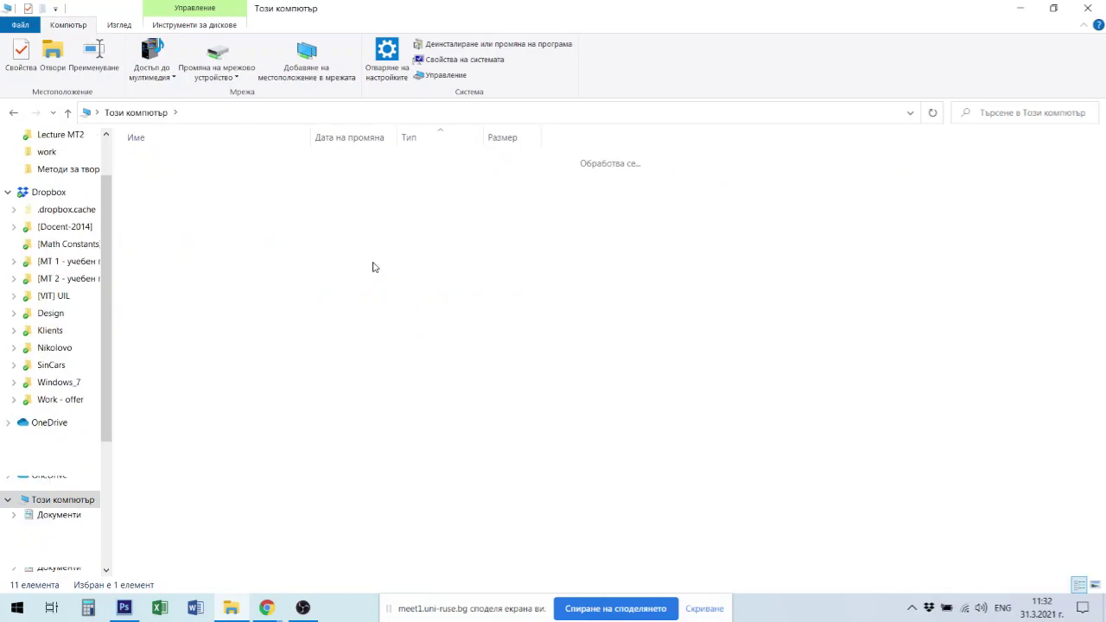
pyautogui.doubleClick(167, 175)
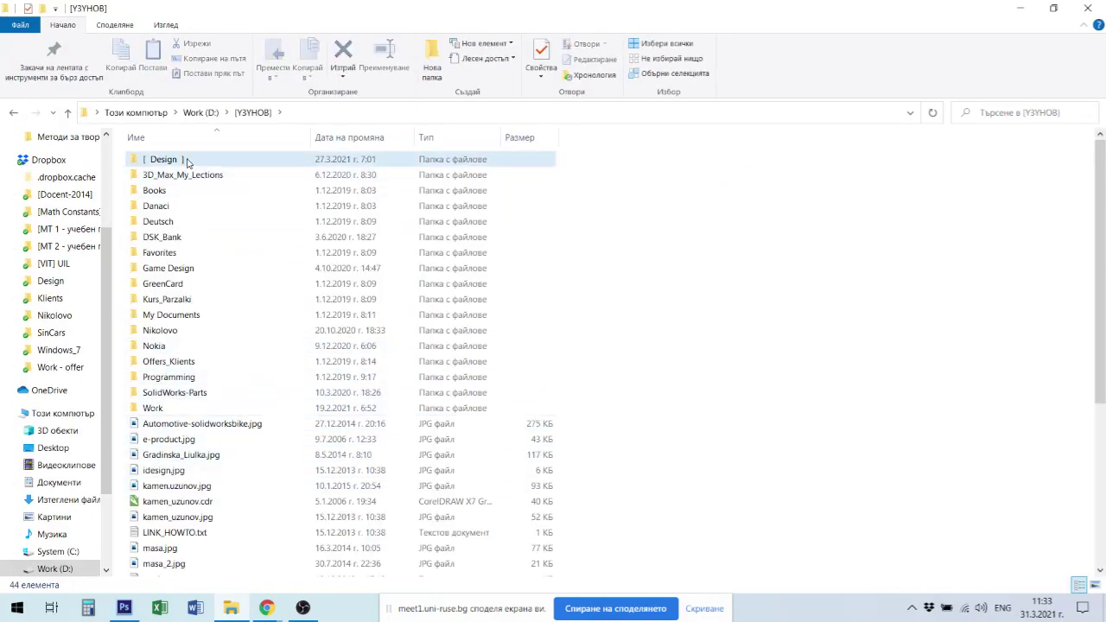
pyautogui.doubleClick(160, 160)
pyautogui.doubleClick(191, 567)
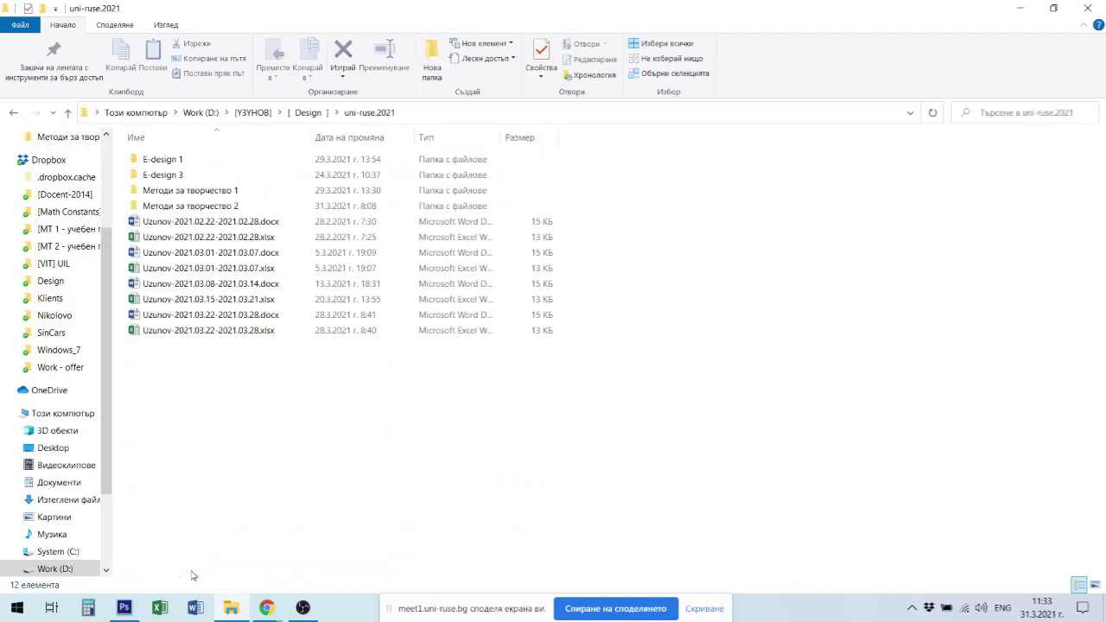
pyautogui.click(179, 175)
pyautogui.doubleClick(178, 175)
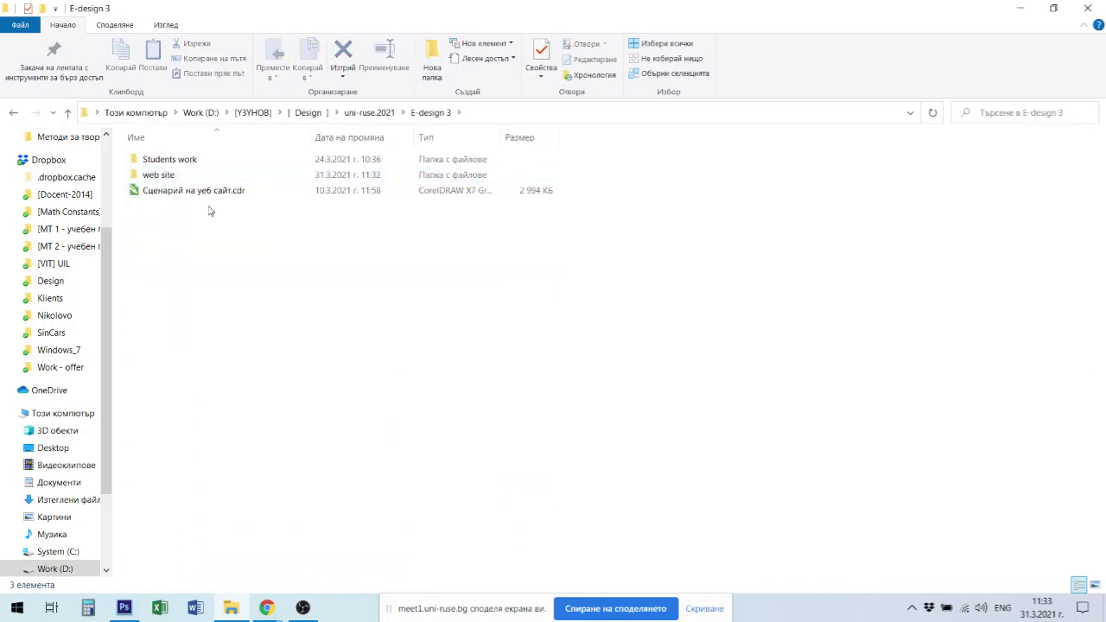
pyautogui.click(179, 166)
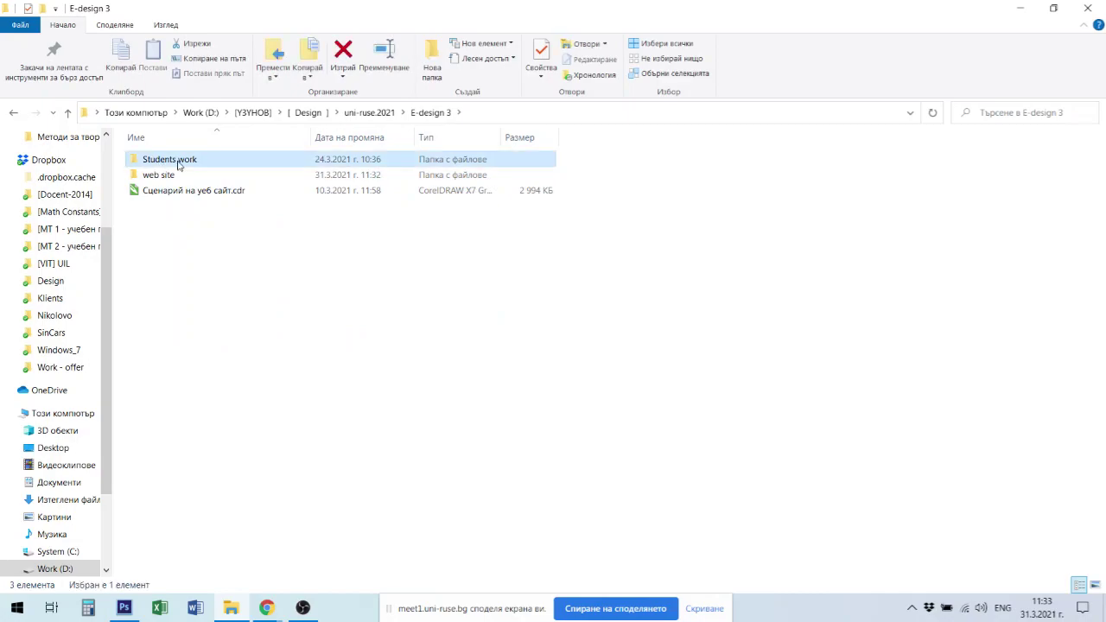
pyautogui.click(162, 197)
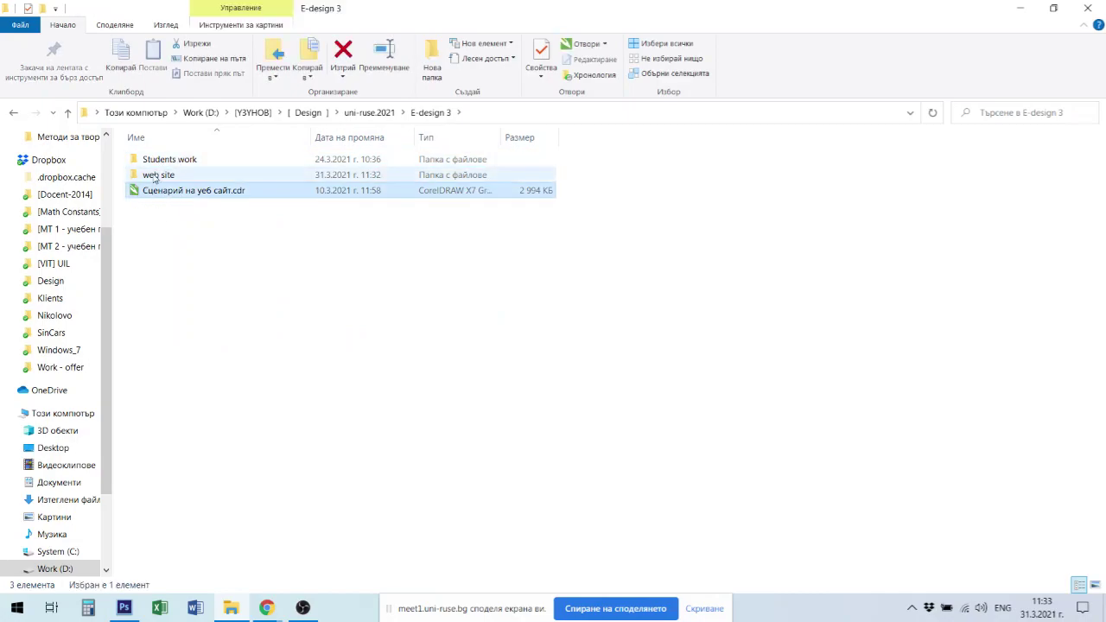
pyautogui.doubleClick(146, 178)
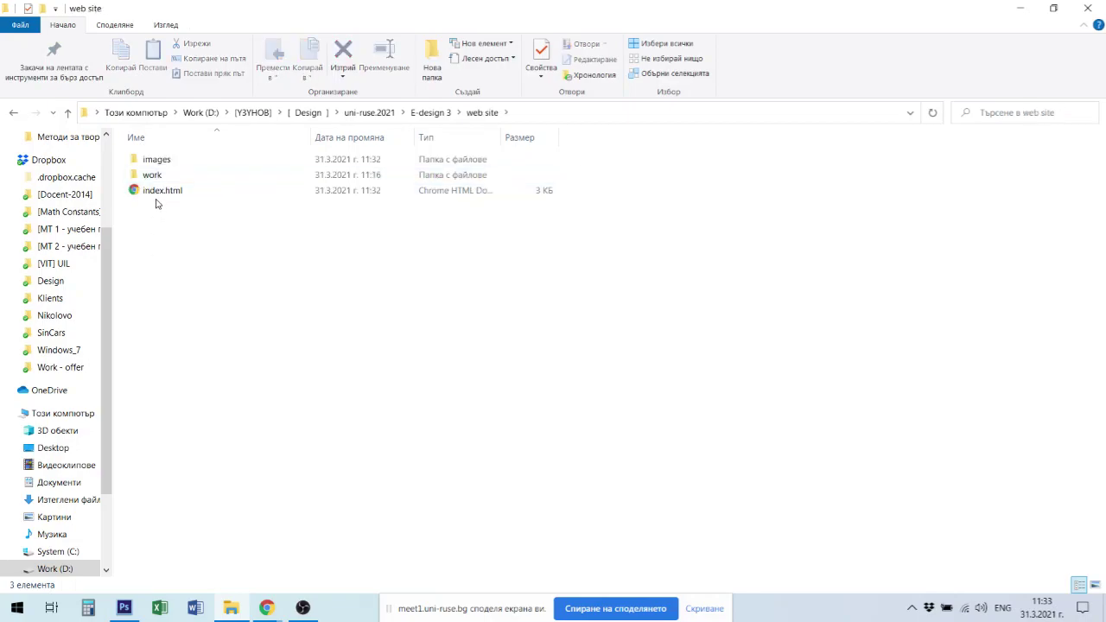
pyautogui.click(157, 193)
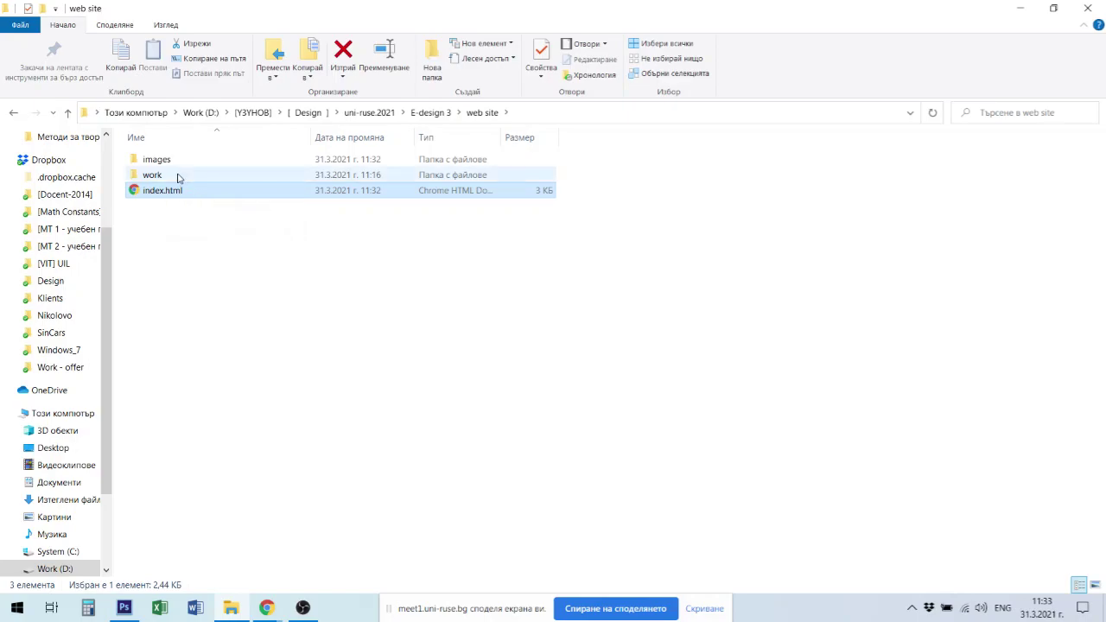
# Copy bg-flag.png and en-flag.png from the "work" folder into the exported "images" folder.
pyautogui.doubleClick(153, 175)
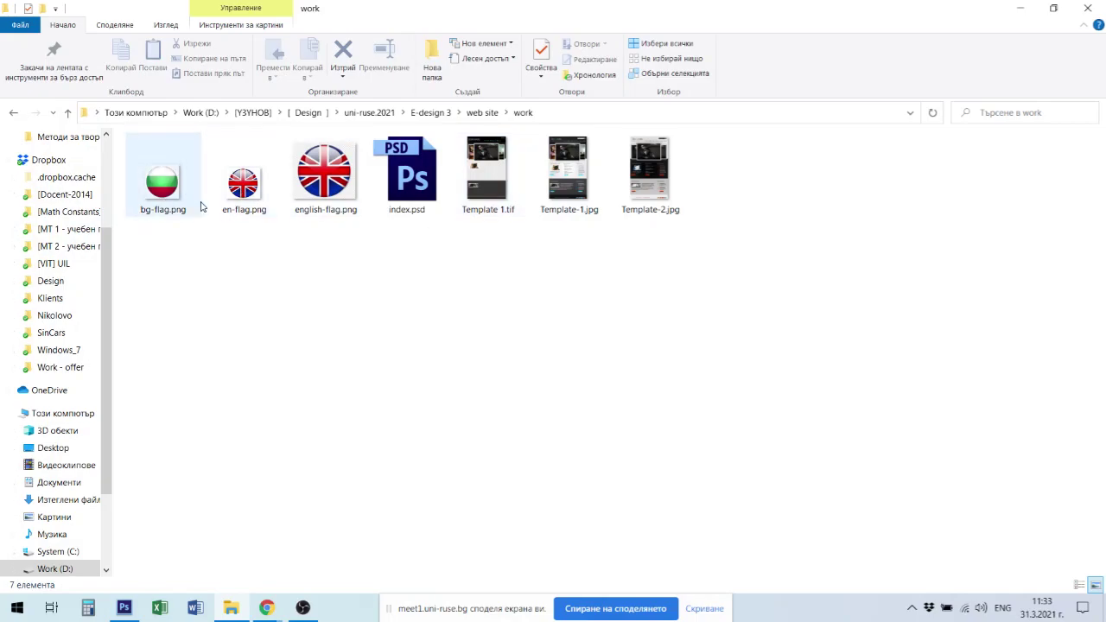
pyautogui.click(236, 190)
pyautogui.keyDown('ctrl'); pyautogui.click(170, 189); pyautogui.keyUp('ctrl')
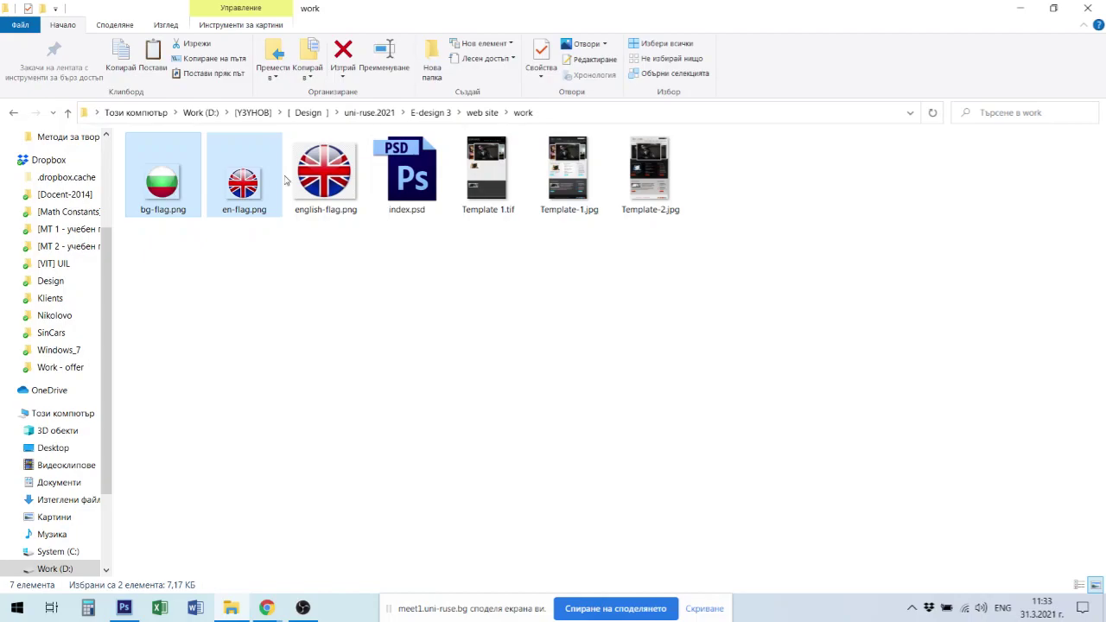
pyautogui.click(486, 114)
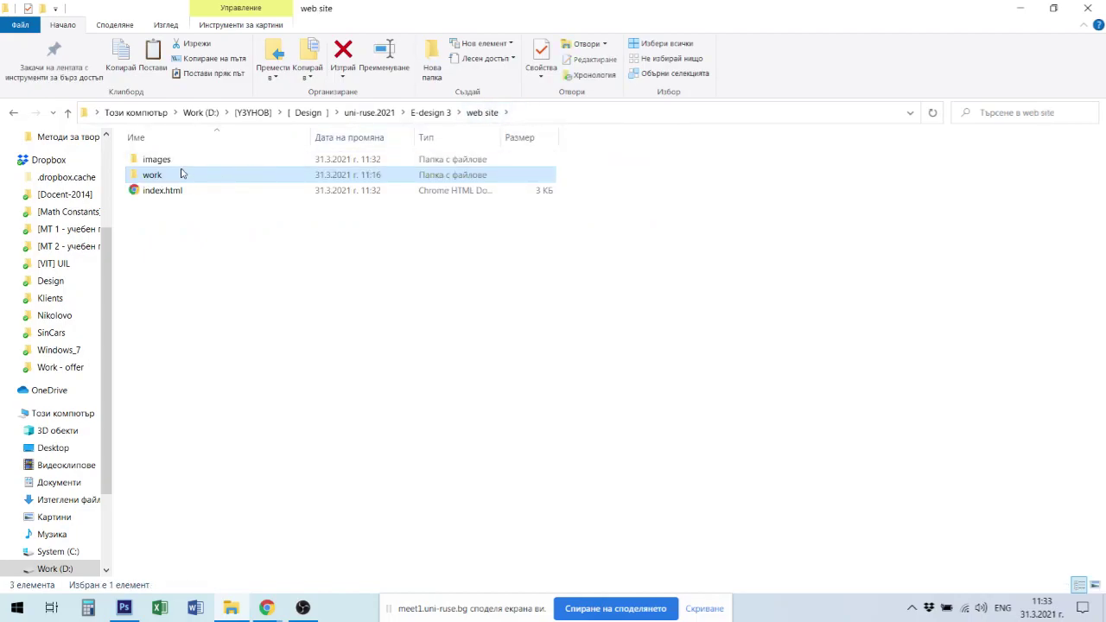
pyautogui.doubleClick(164, 161)
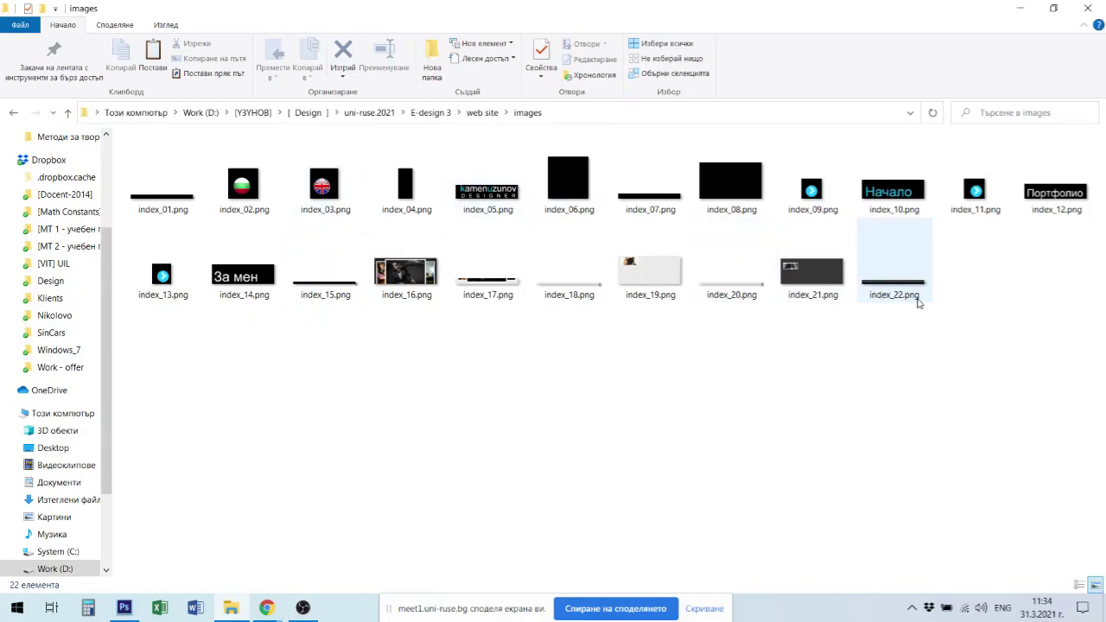
pyautogui.moveTo(919, 303)
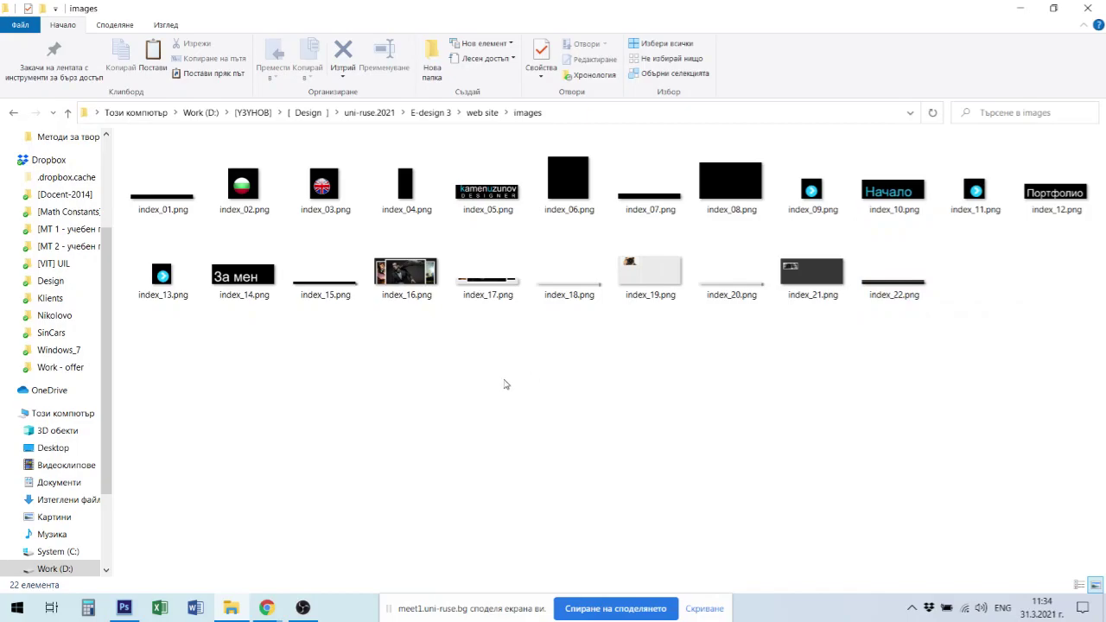
pyautogui.rightClick(386, 399)
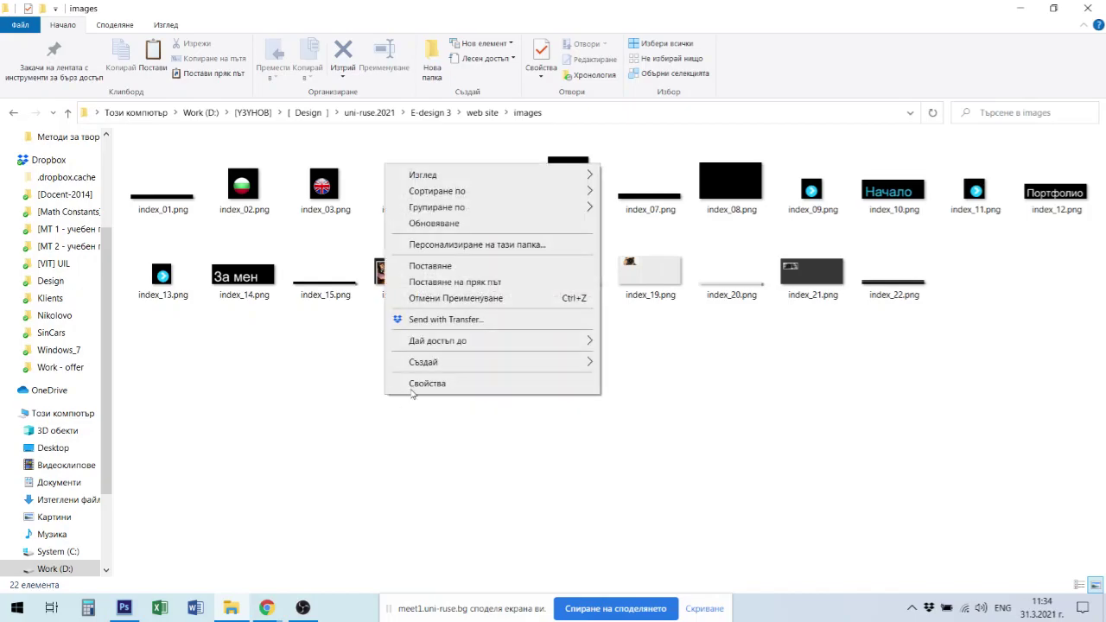
pyautogui.click(451, 270)
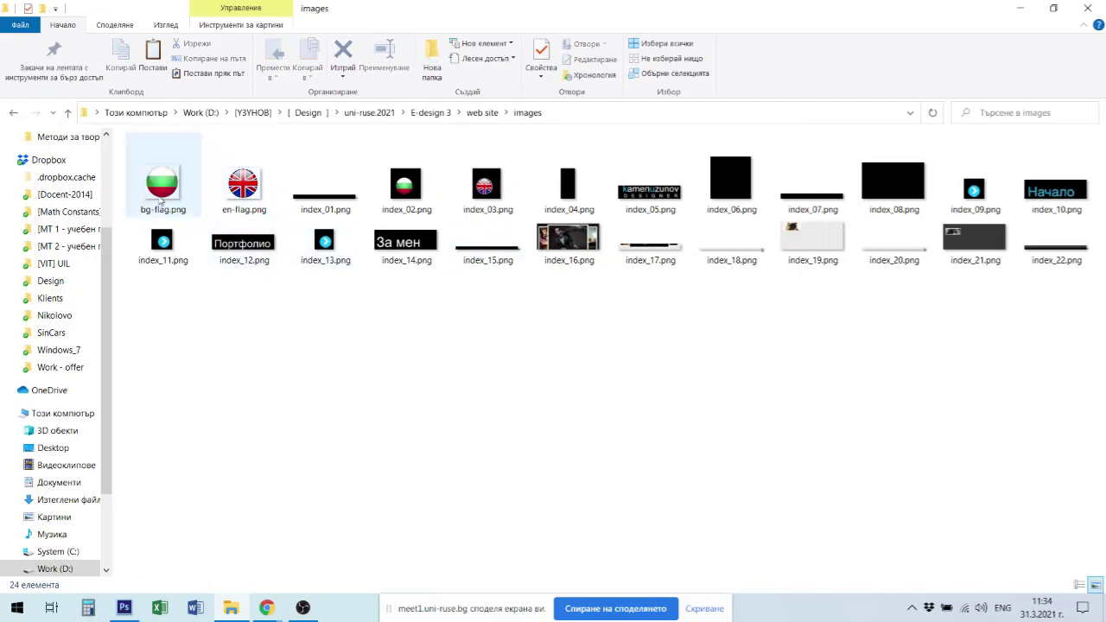
pyautogui.click(164, 185)
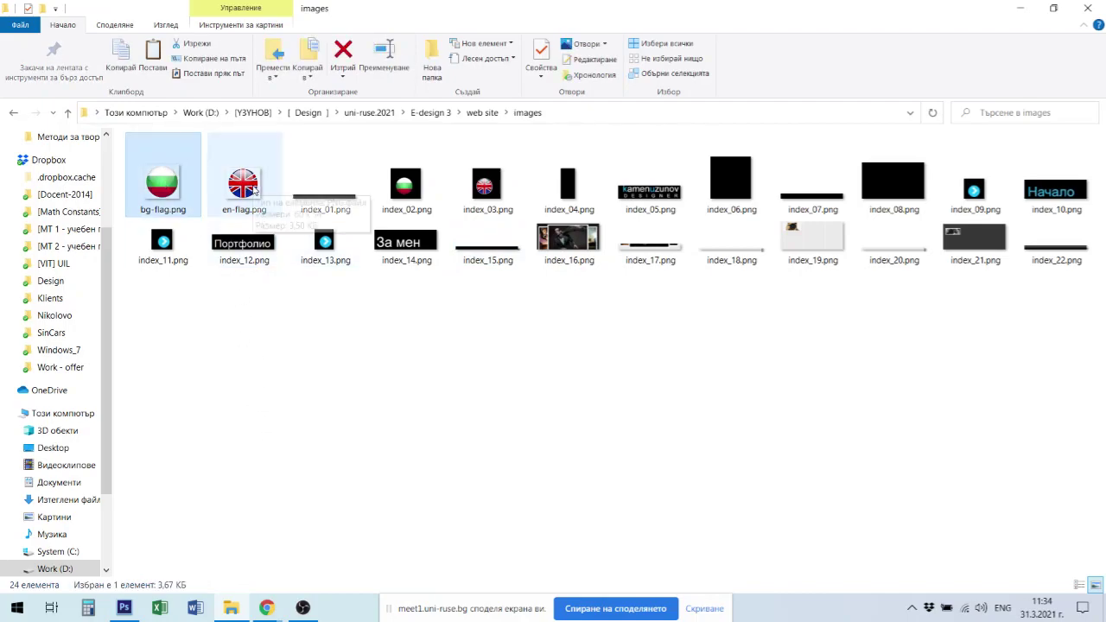
pyautogui.moveTo(172, 189)
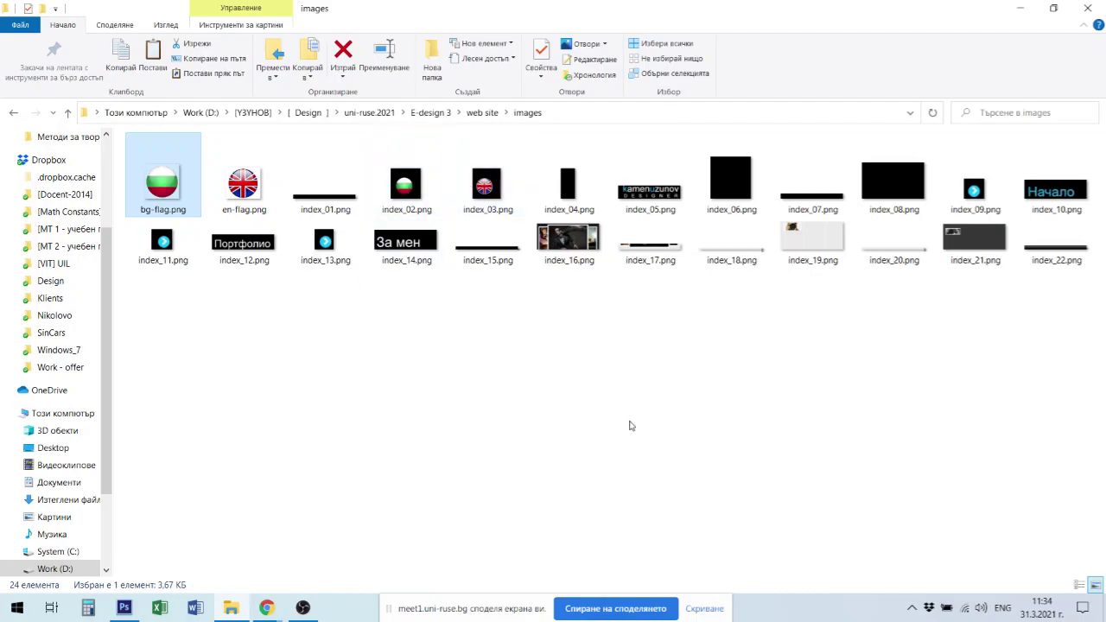
# Examine the exported slice images from index_01.png to index_22.png one by one in the photo viewer, then close it.
pyautogui.doubleClick(326, 197)
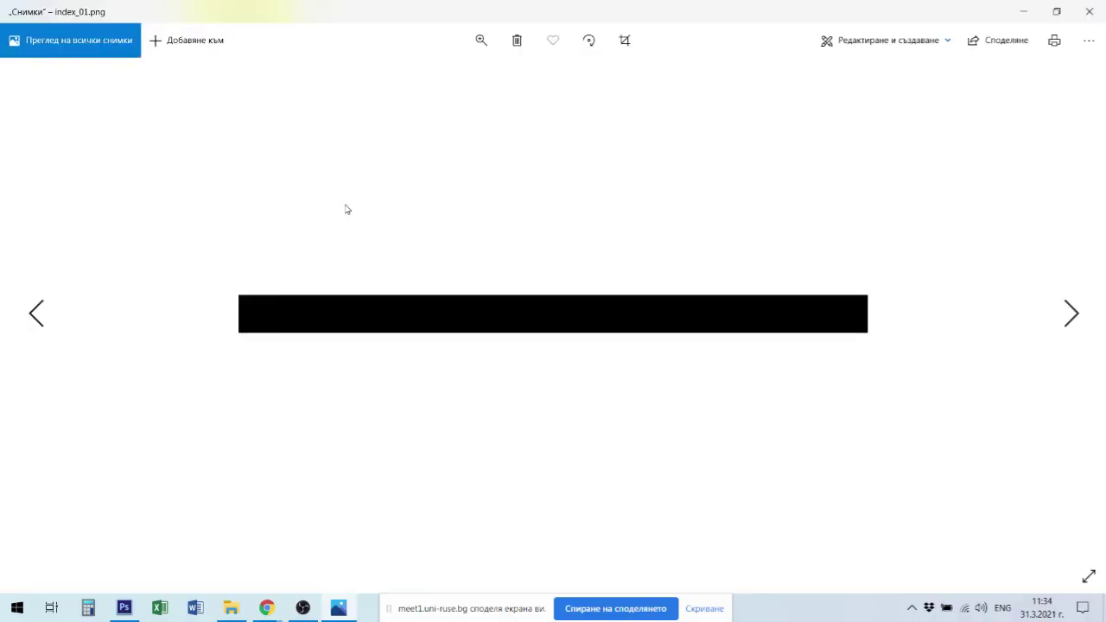
pyautogui.press('Right')
pyautogui.press('Left')
pyautogui.press('Left')
pyautogui.press('Left')
pyautogui.press('Right')
pyautogui.press('Right')
pyautogui.press('Right')
pyautogui.press('Right')
pyautogui.press('Right')
pyautogui.press('Right')
pyautogui.press('Right')
pyautogui.press('Right')
pyautogui.press('Right')
pyautogui.press('Right')
pyautogui.press('Right')
pyautogui.press('Right')
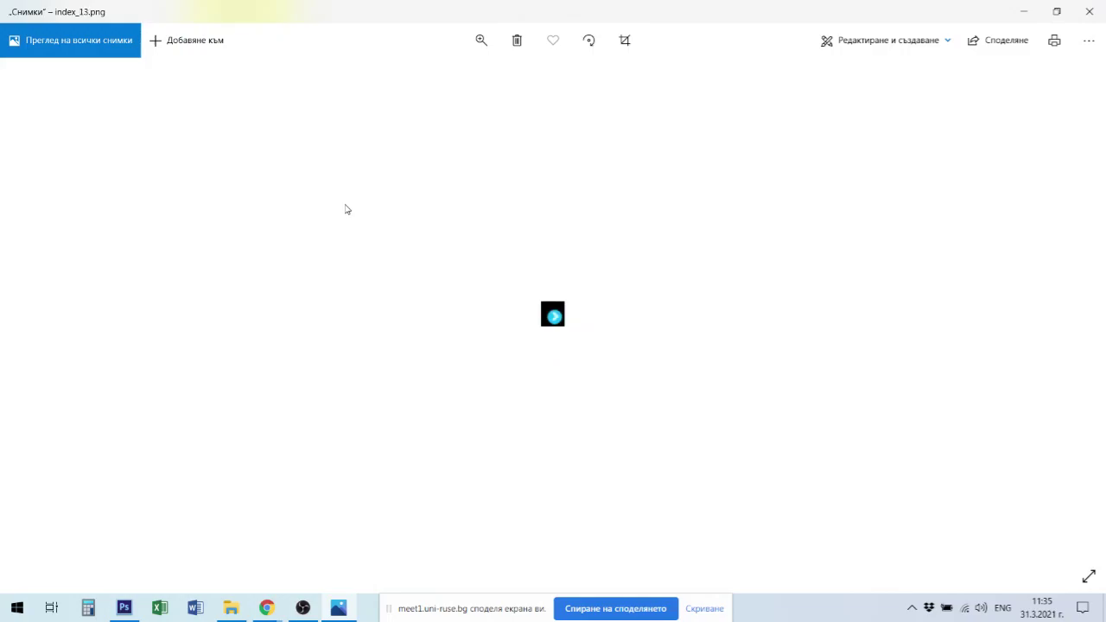
pyautogui.press('Left')
pyautogui.press('Left')
pyautogui.press('Left')
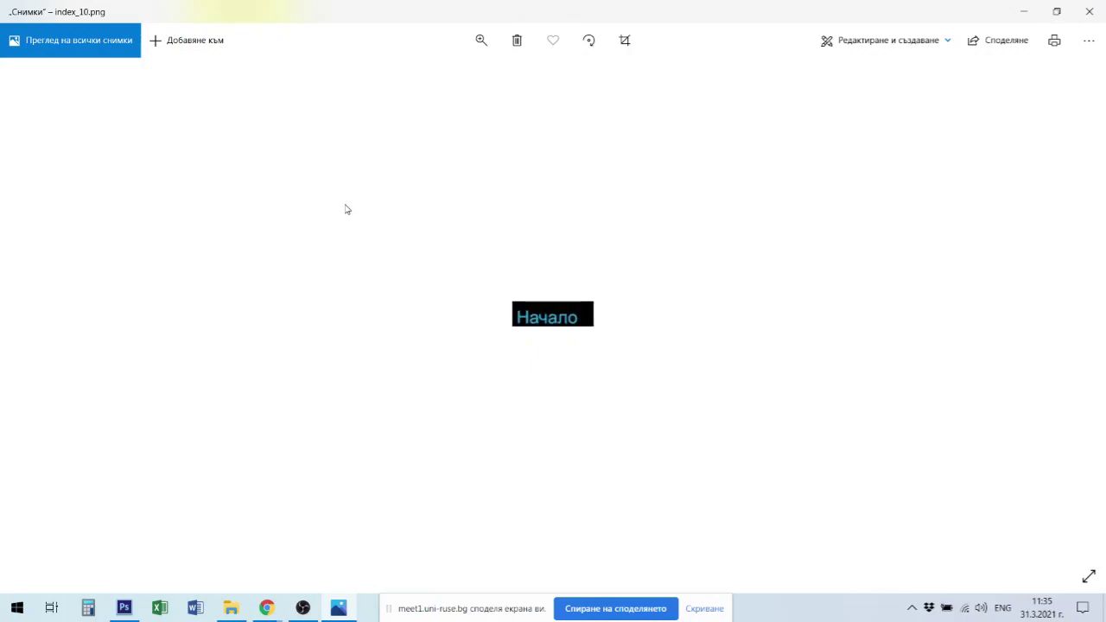
pyautogui.press('Left')
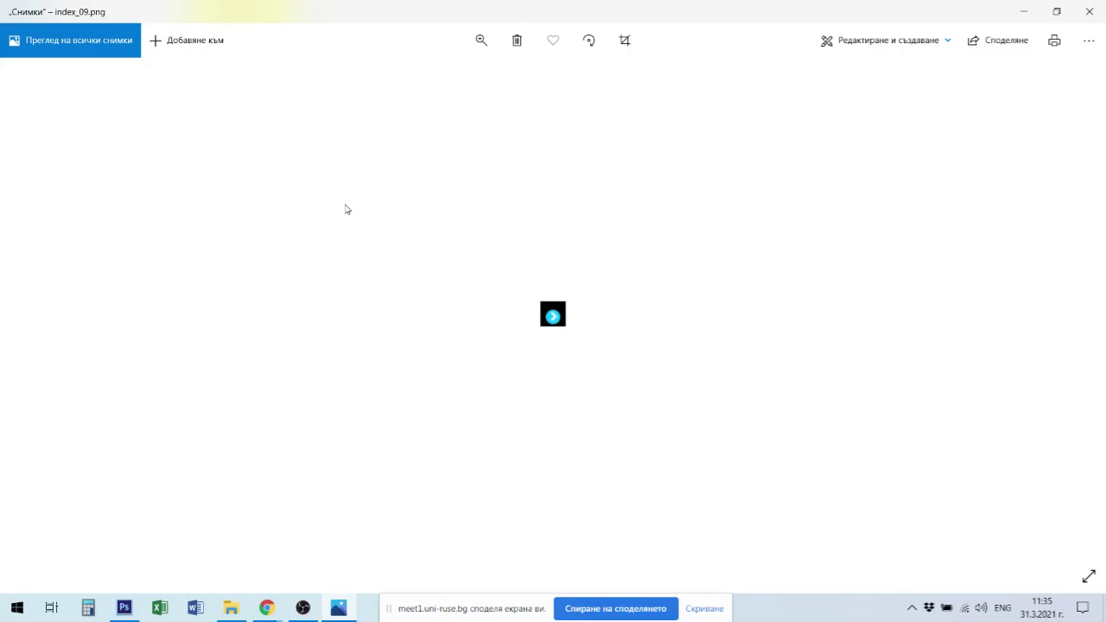
pyautogui.press('Right')
pyautogui.press('Right')
pyautogui.press('Right')
pyautogui.press('Right')
pyautogui.press('Right')
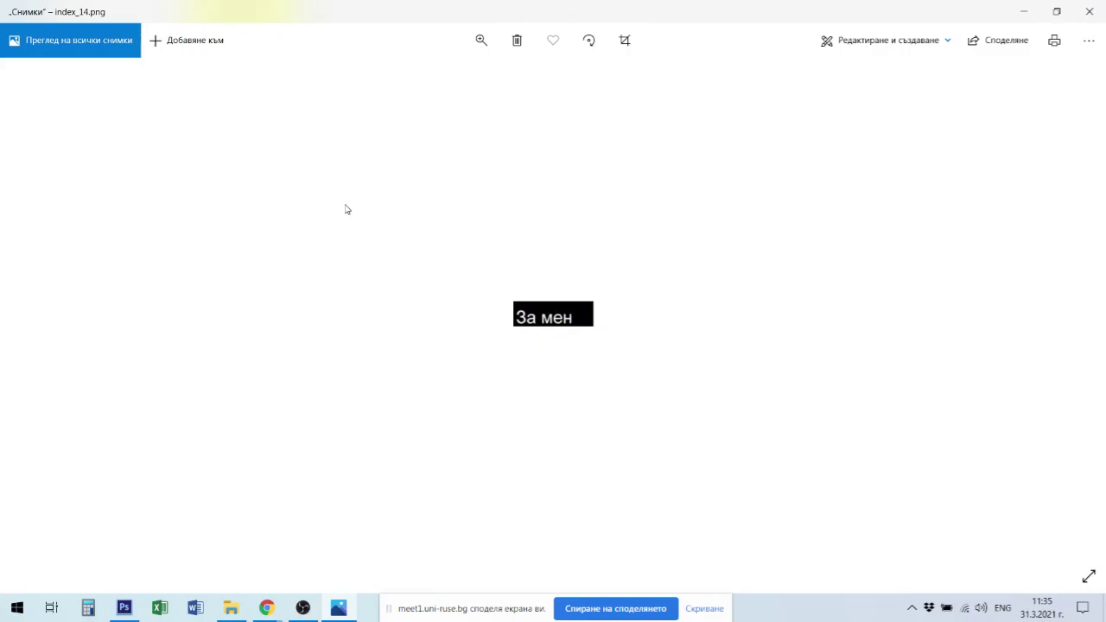
pyautogui.press('Right')
pyautogui.press('Right')
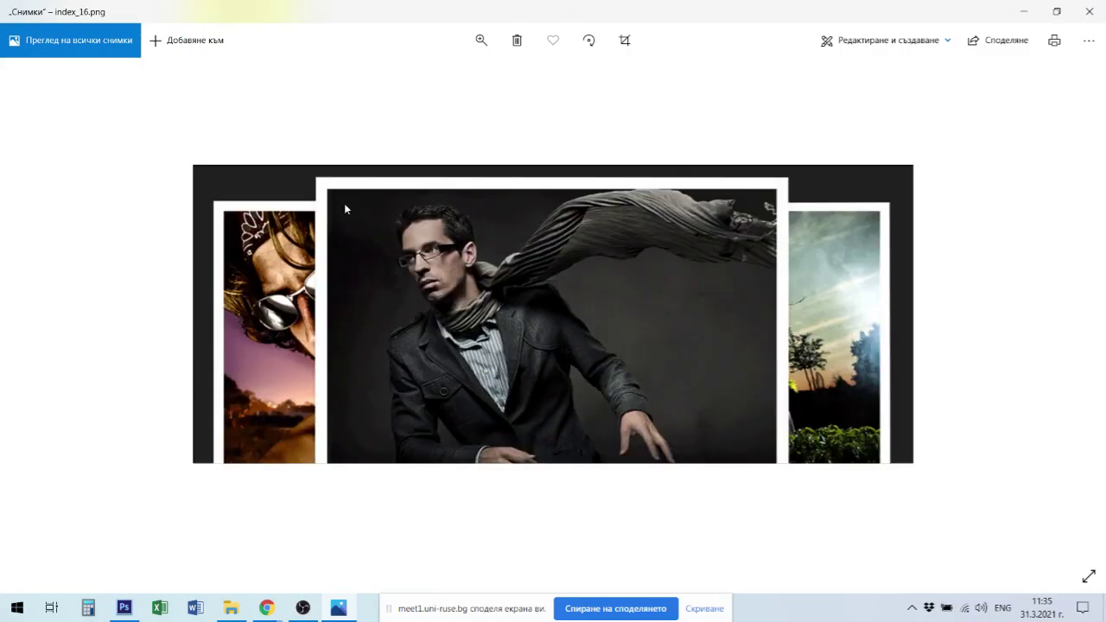
pyautogui.press('Right')
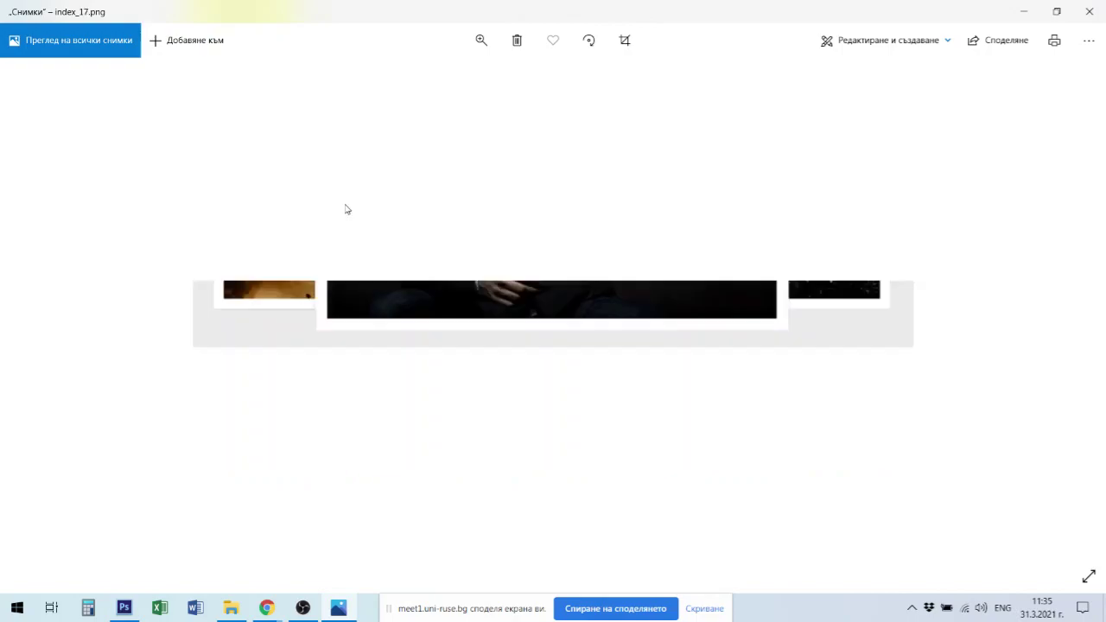
pyautogui.press('Right')
pyautogui.press('Right')
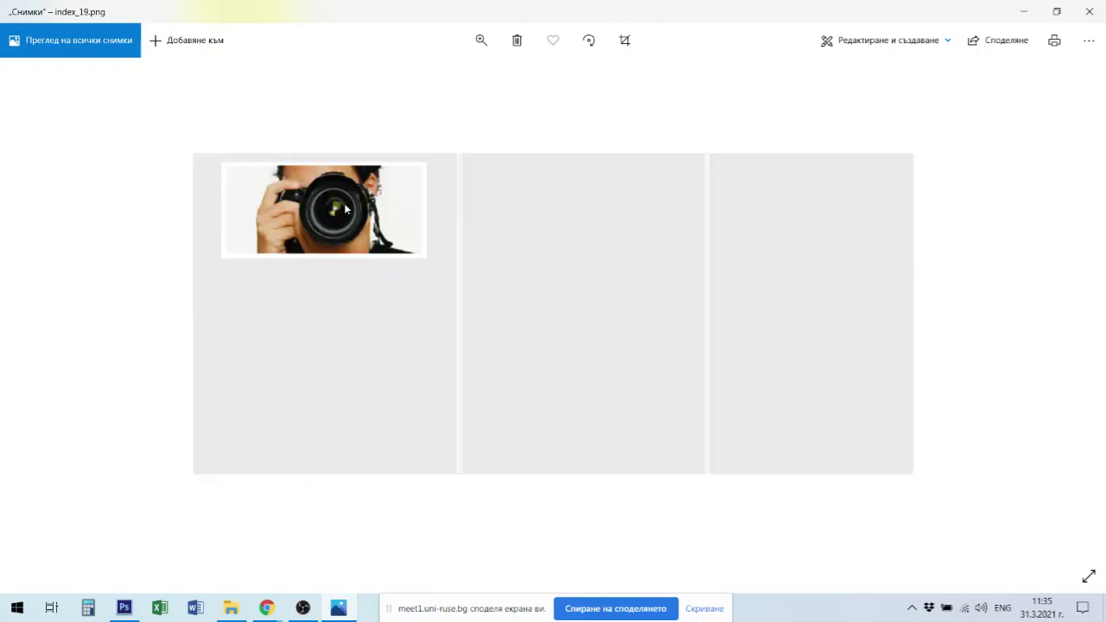
pyautogui.press('Right')
pyautogui.press('Right')
pyautogui.press('Right')
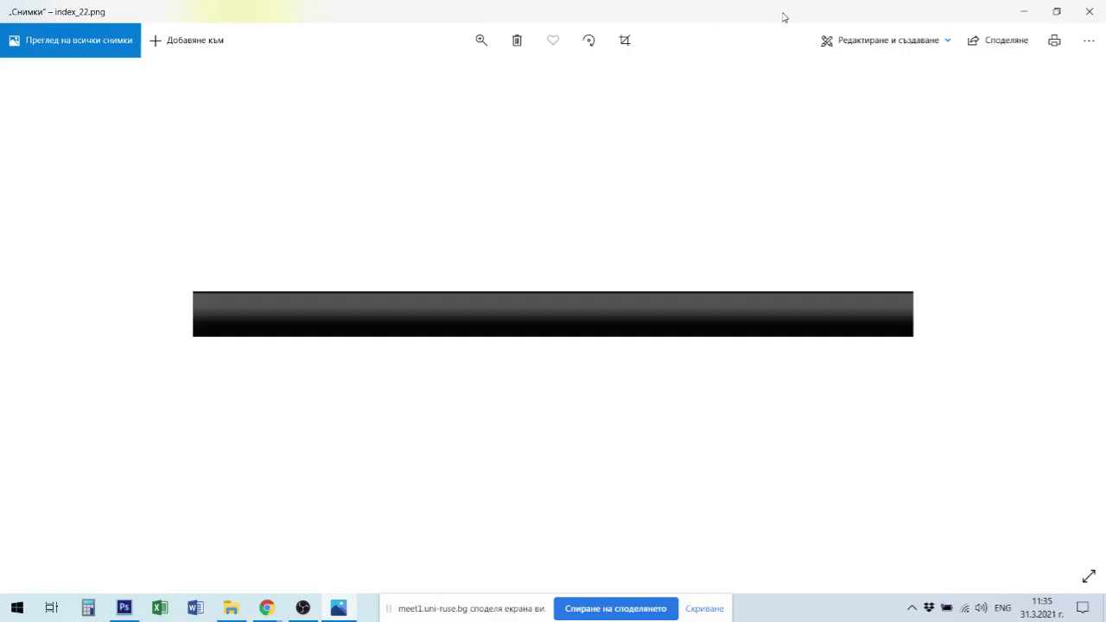
pyautogui.click(1095, 13)
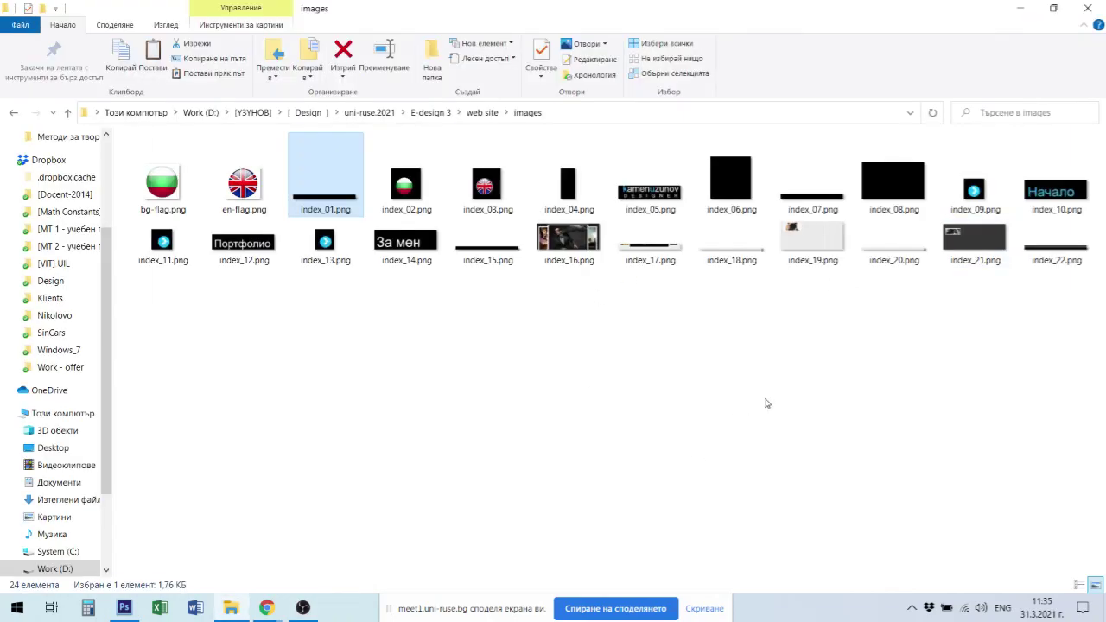
# Open the exported index.html from the "web site" folder in Google Chrome.
pyautogui.click(482, 112)
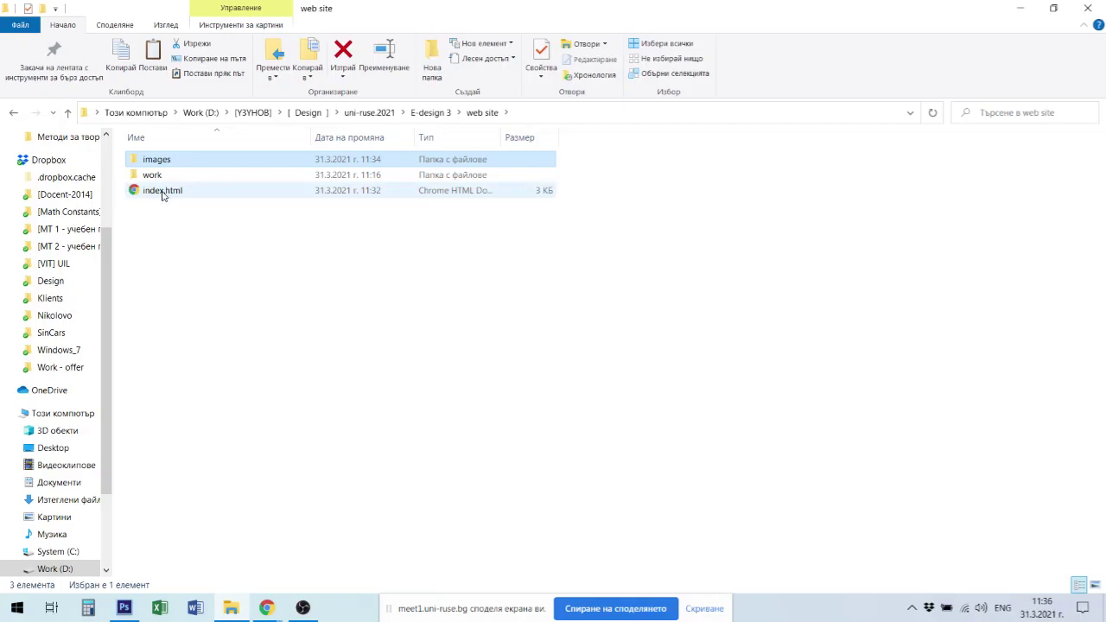
pyautogui.click(135, 192)
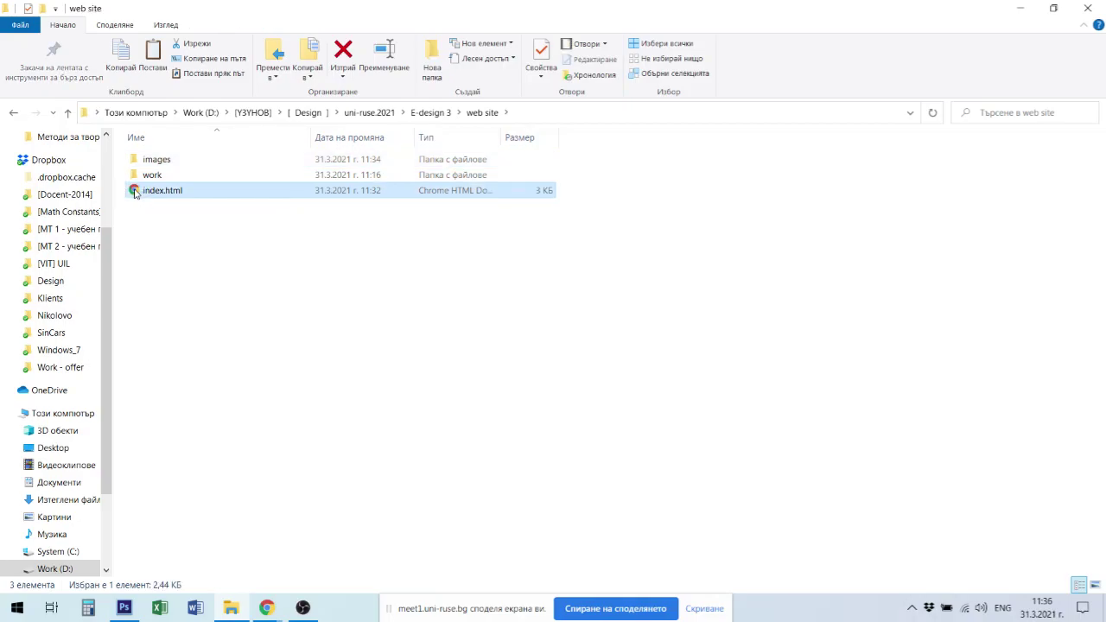
pyautogui.doubleClick(135, 192)
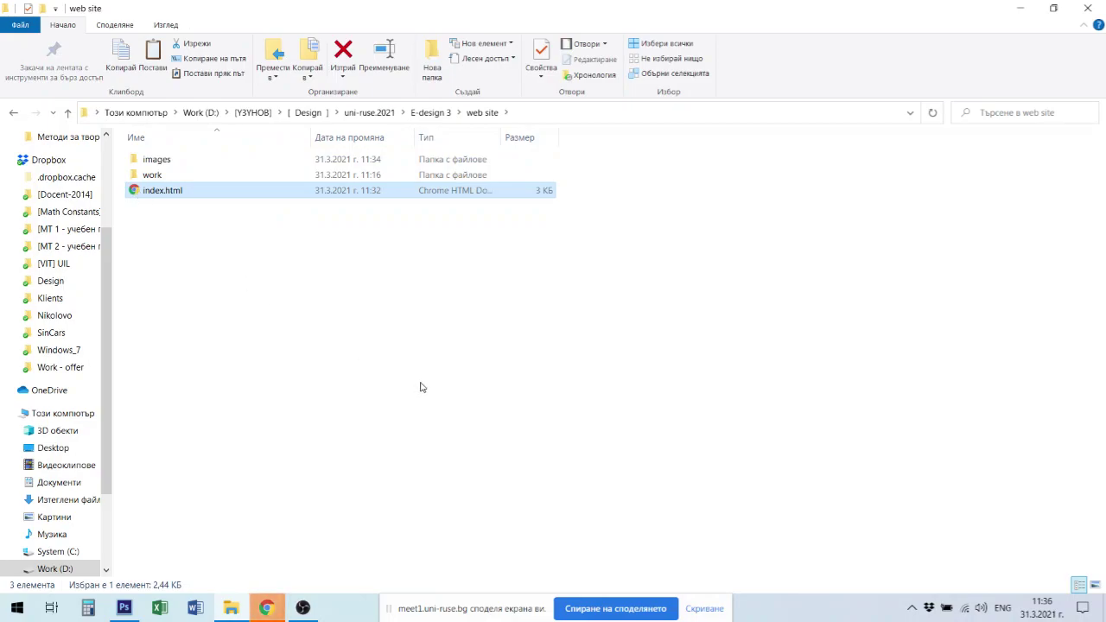
pyautogui.click(267, 610)
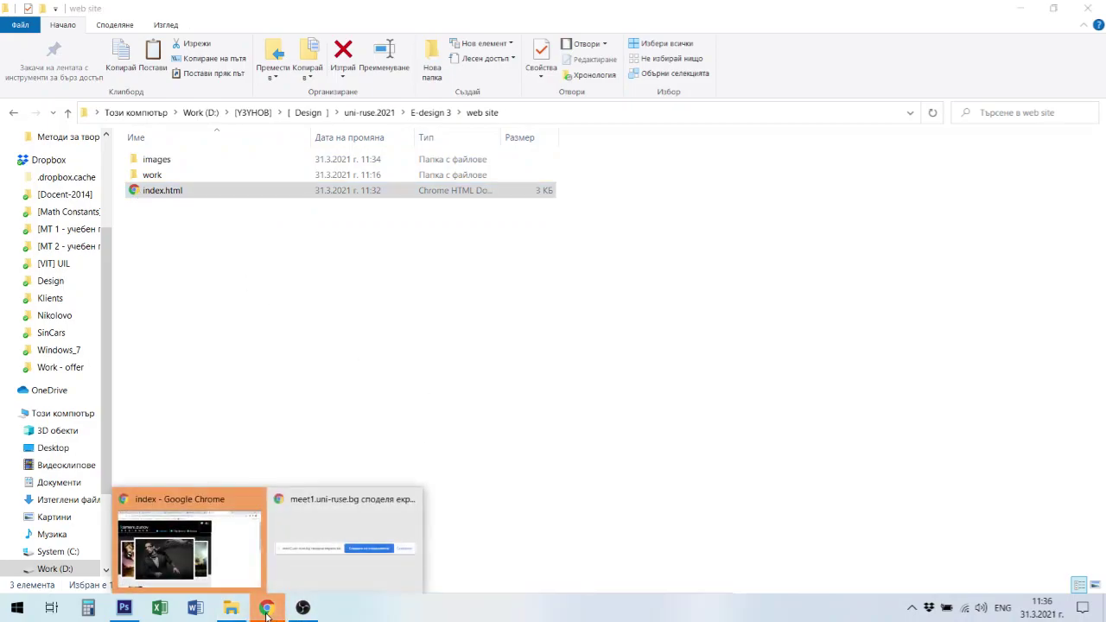
pyautogui.click(226, 555)
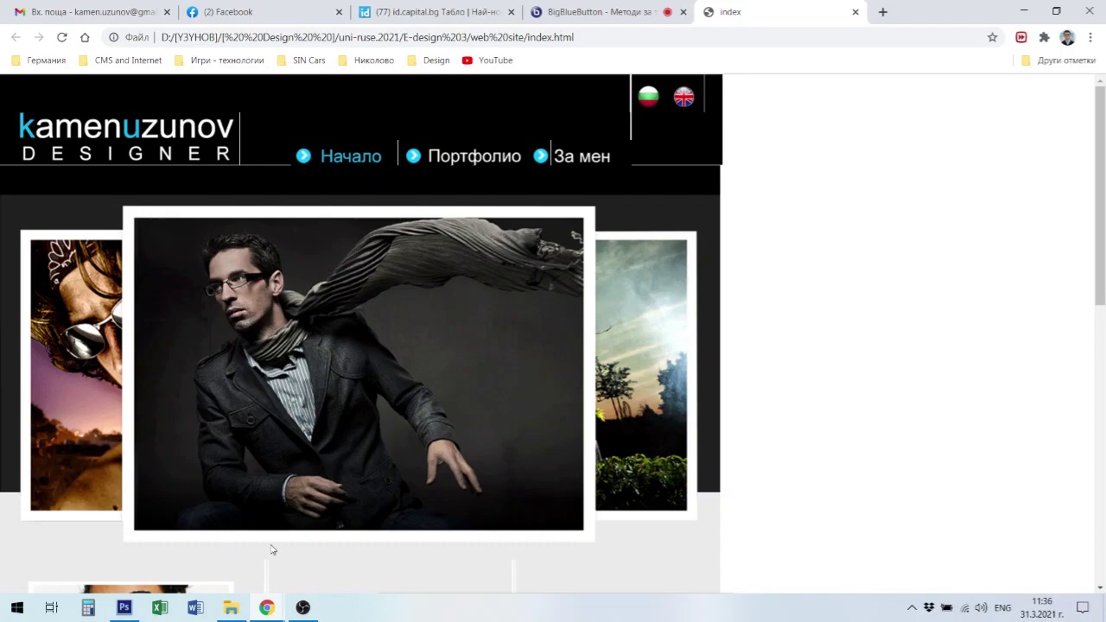
# Examine the exported page's header for gaps between slices at zoom levels up to 250%, then reset the zoom to 100%.
pyautogui.scroll(-2, 613, 364)
pyautogui.scroll(2, 657, 333)
pyautogui.hotkey('ctrl', '+')
pyautogui.hotkey('ctrl', '+')
pyautogui.hotkey('ctrl', '+')
pyautogui.hotkey('ctrl', '+')
pyautogui.hotkey('ctrl', '+')
pyautogui.hotkey('ctrl', '+')
pyautogui.hotkey('ctrl', '+')
pyautogui.hotkey('ctrl', '+')
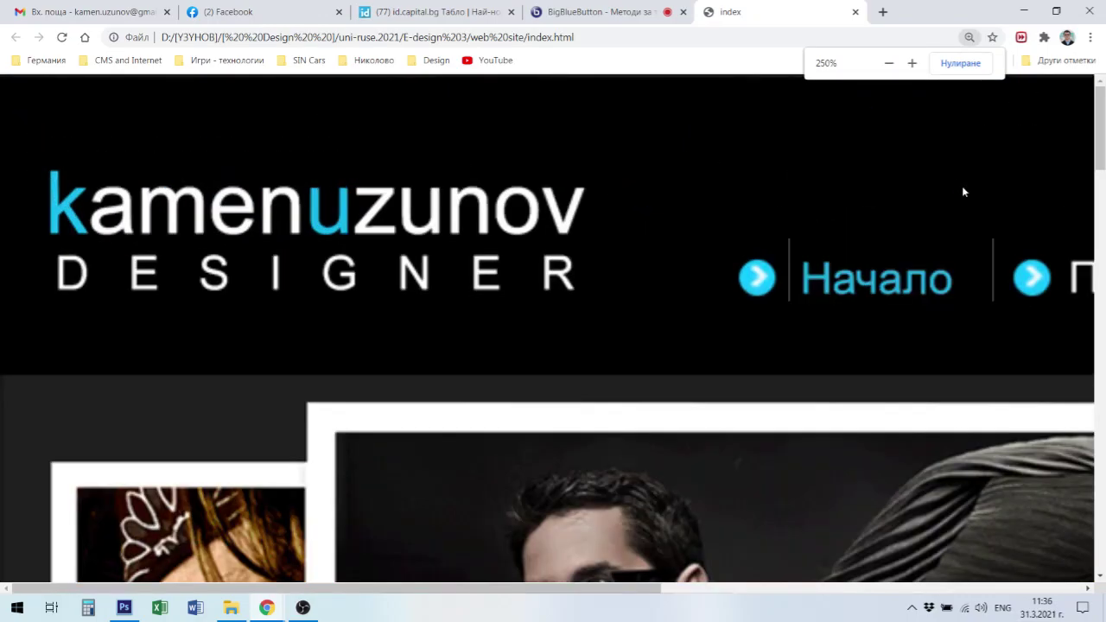
pyautogui.hotkey('ctrl', '-')
pyautogui.hotkey('ctrl', '-')
pyautogui.hotkey('ctrl', '-')
pyautogui.hotkey('ctrl', '-')
pyautogui.hotkey('ctrl', '-')
pyautogui.hotkey('ctrl', '-')
pyautogui.hotkey('ctrl', '-')
pyautogui.hotkey('ctrl', '-')
pyautogui.hotkey('ctrl', '+')
pyautogui.hotkey('ctrl', '+')
pyautogui.hotkey('ctrl', '+')
pyautogui.hotkey('ctrl', '+')
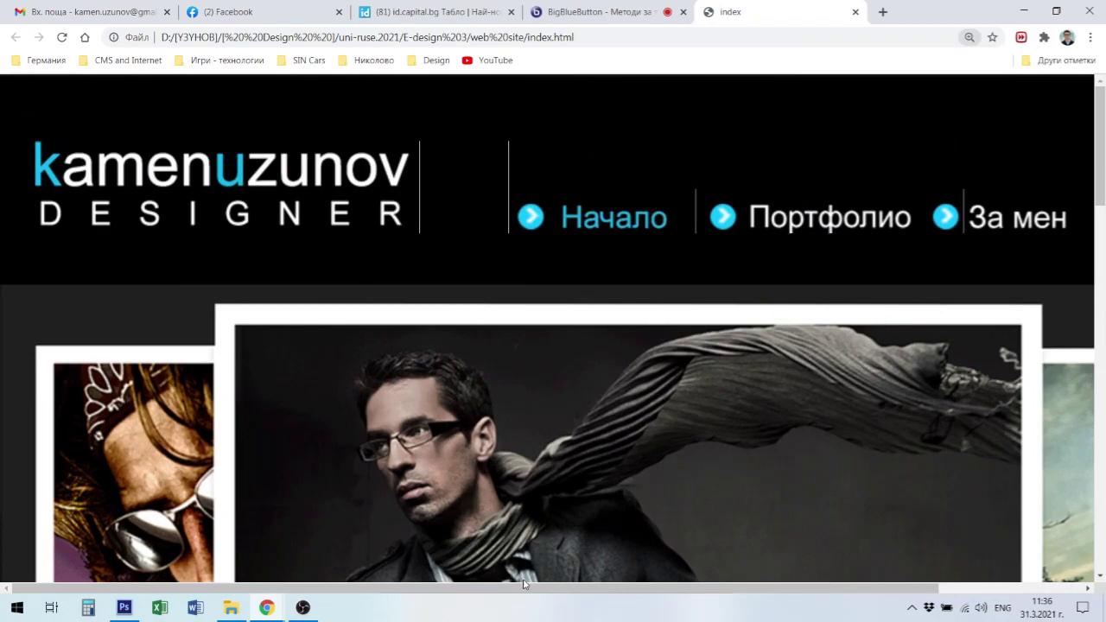
pyautogui.moveTo(528, 587); pyautogui.dragTo(896, 604)
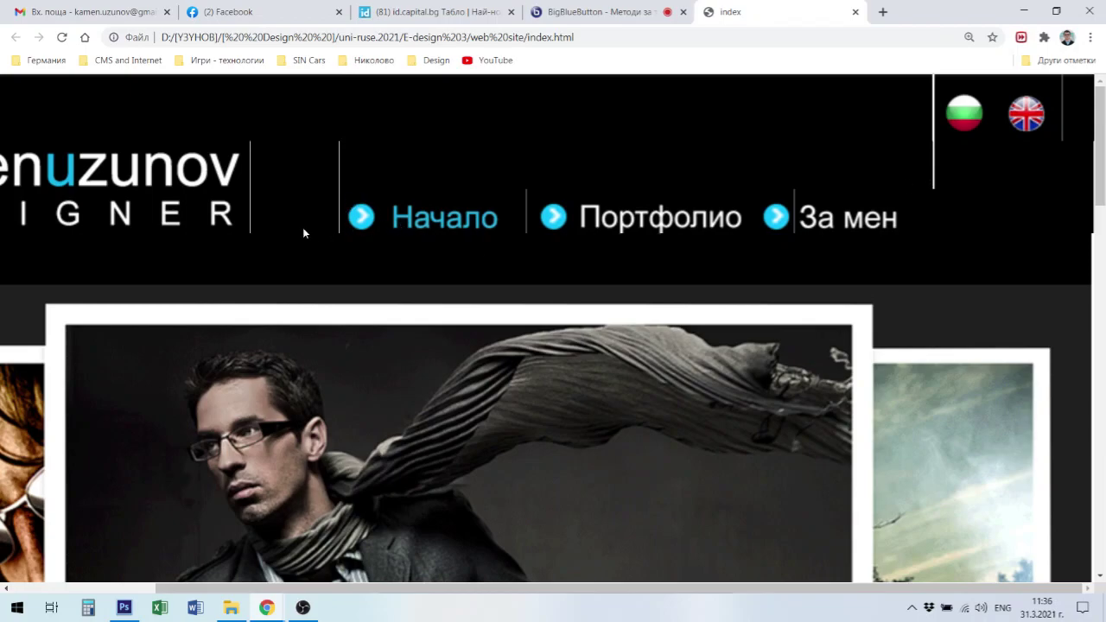
pyautogui.hotkey('ctrl', '-')
pyautogui.hotkey('ctrl', '-')
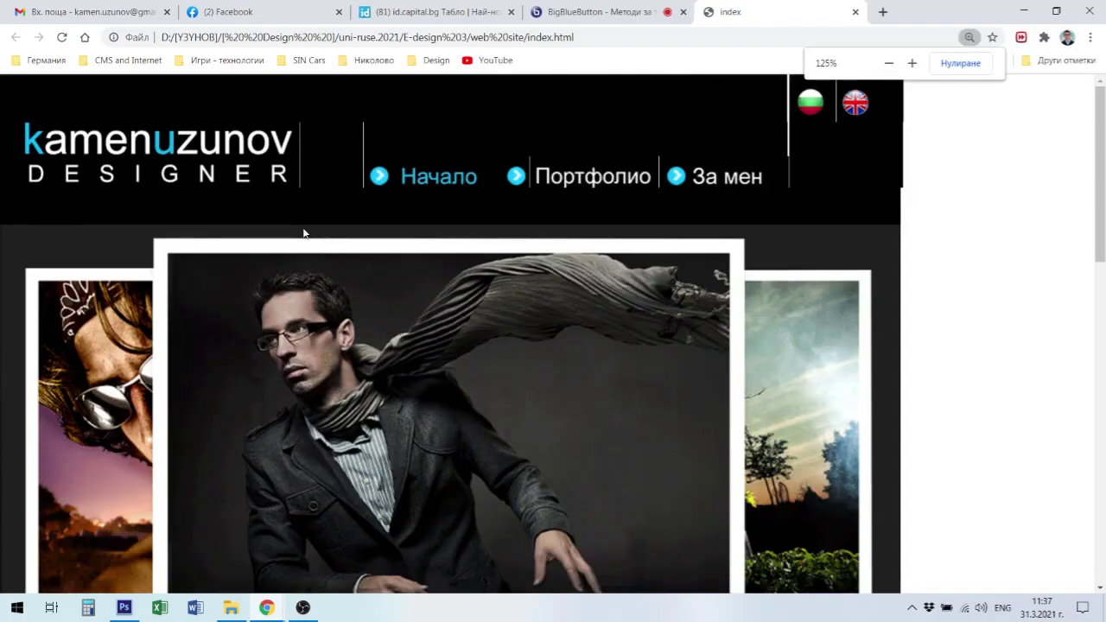
pyautogui.hotkey('ctrl', '-')
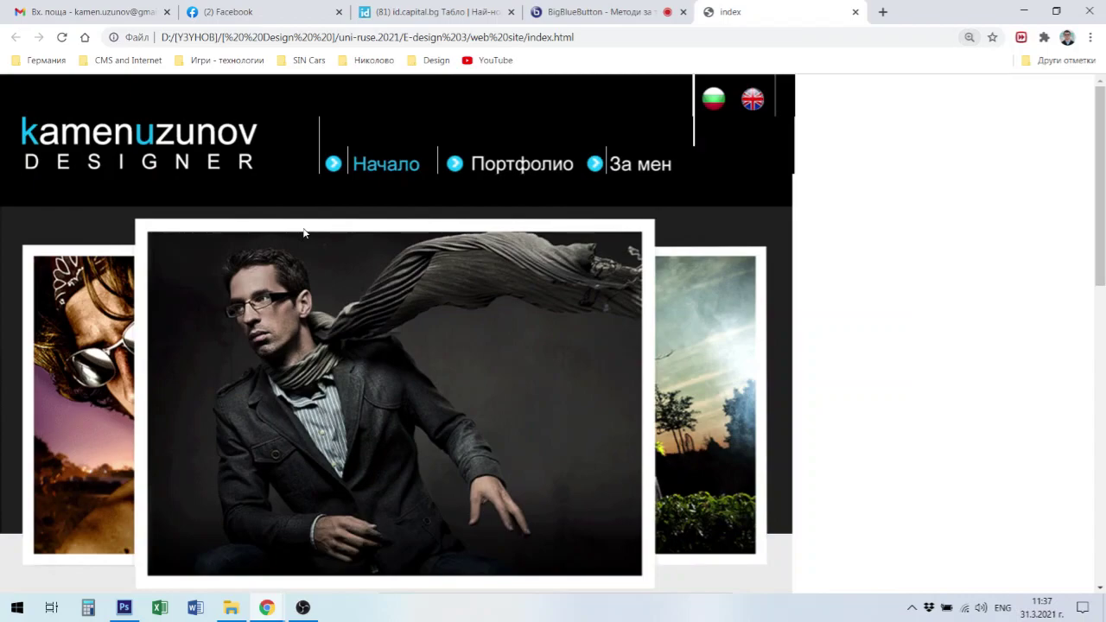
pyautogui.click(971, 38)
pyautogui.click(961, 63)
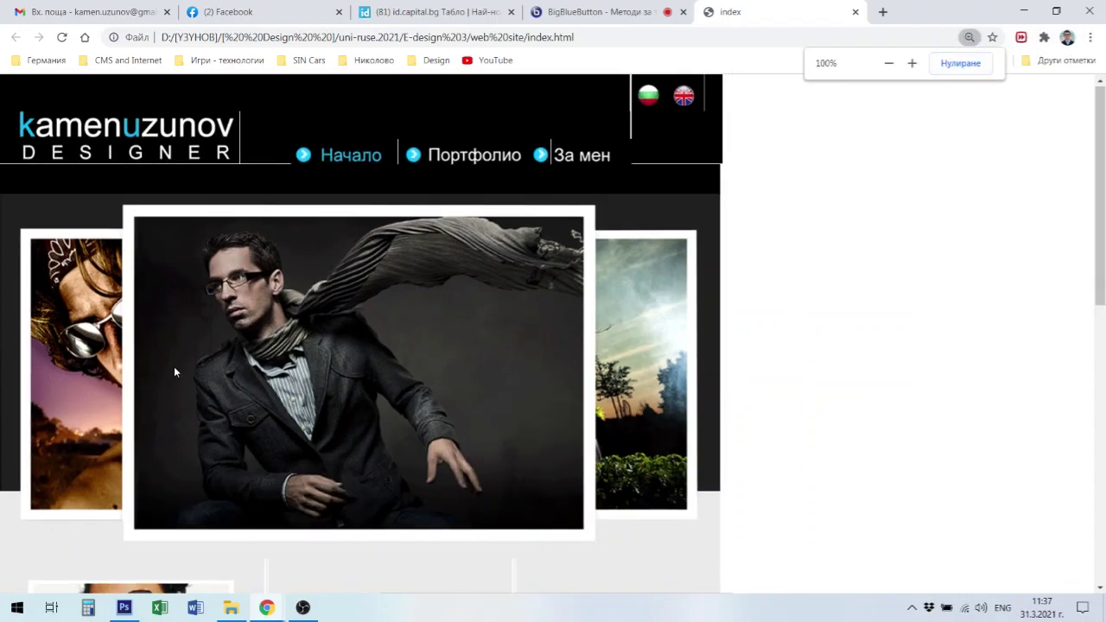
# Examine the content columns and footer of the exported page, then return to the header.
pyautogui.scroll(-8, 302, 371)
pyautogui.scroll(6, 499, 395)
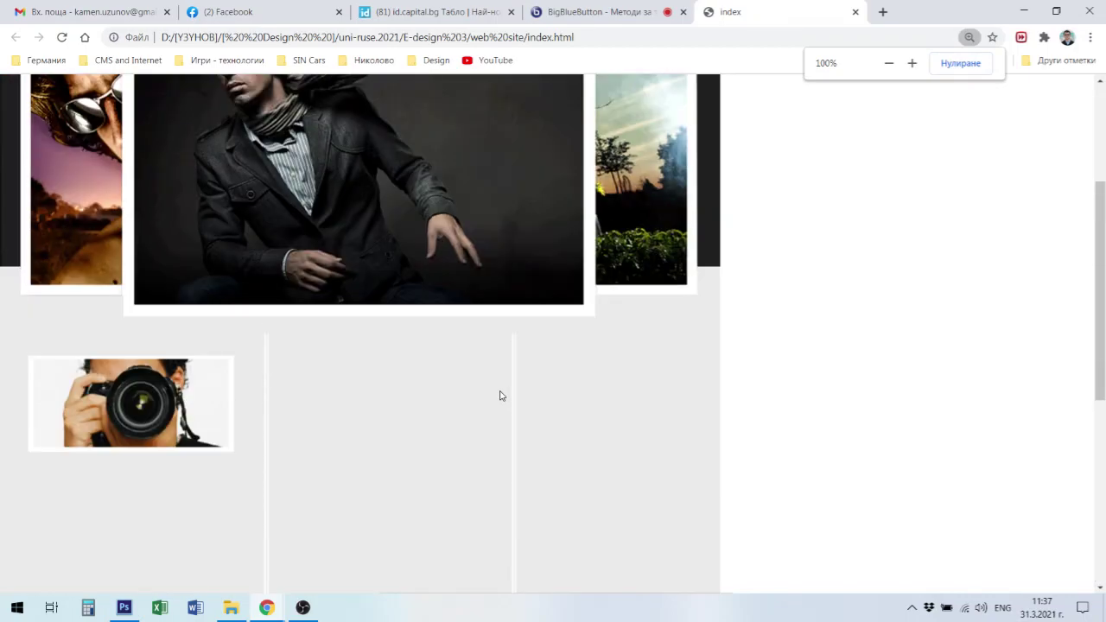
pyautogui.scroll(3, 498, 395)
pyautogui.scroll(-4, 506, 406)
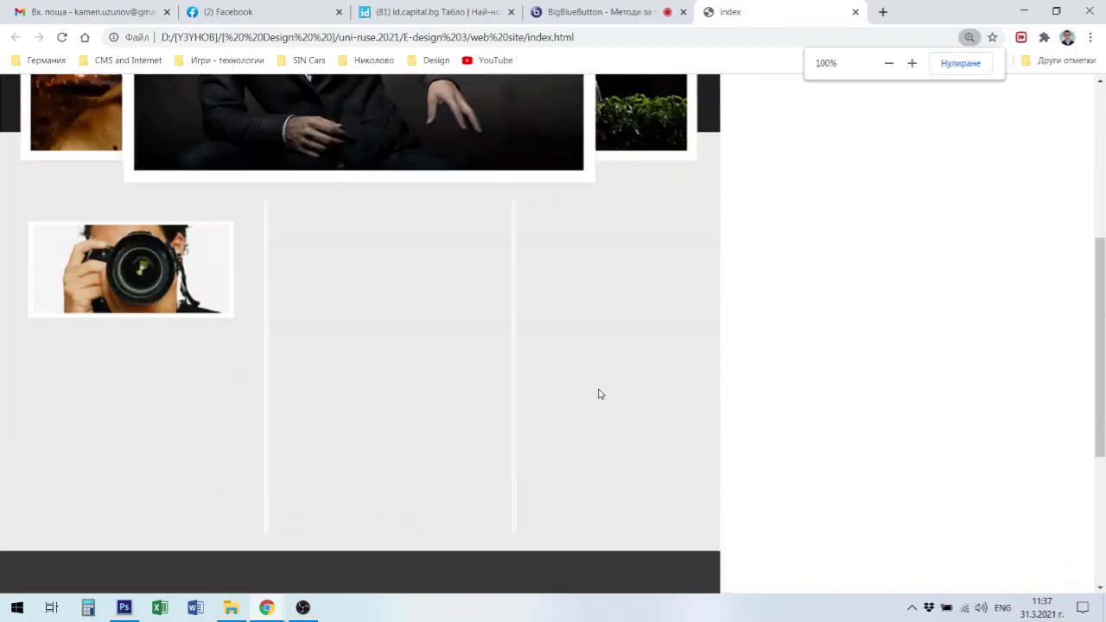
pyautogui.scroll(-3, 502, 549)
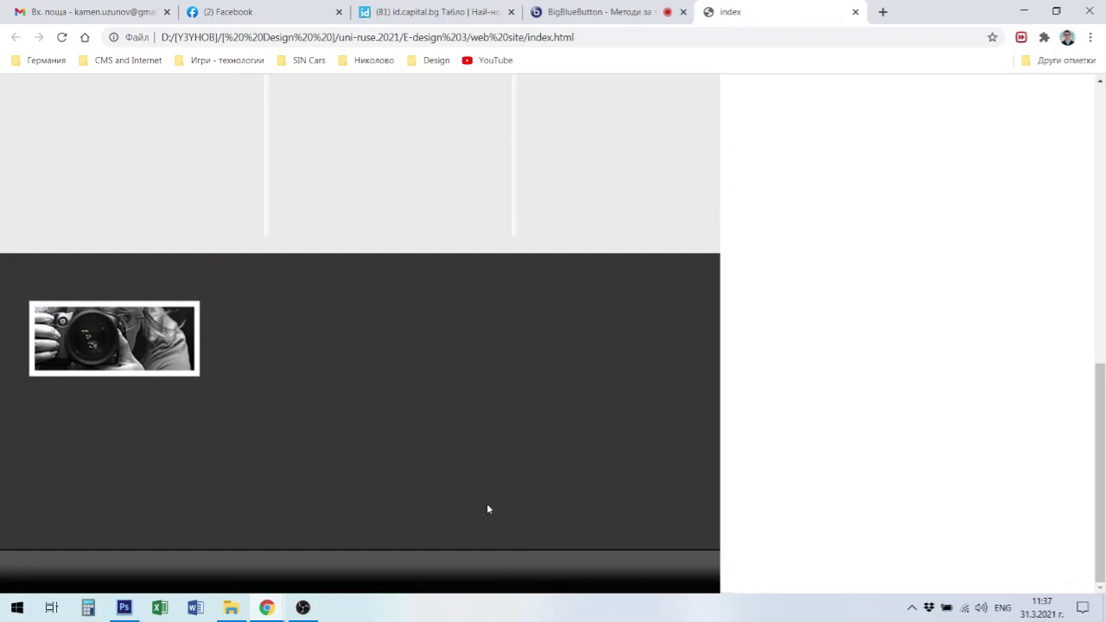
pyautogui.scroll(8, 475, 515)
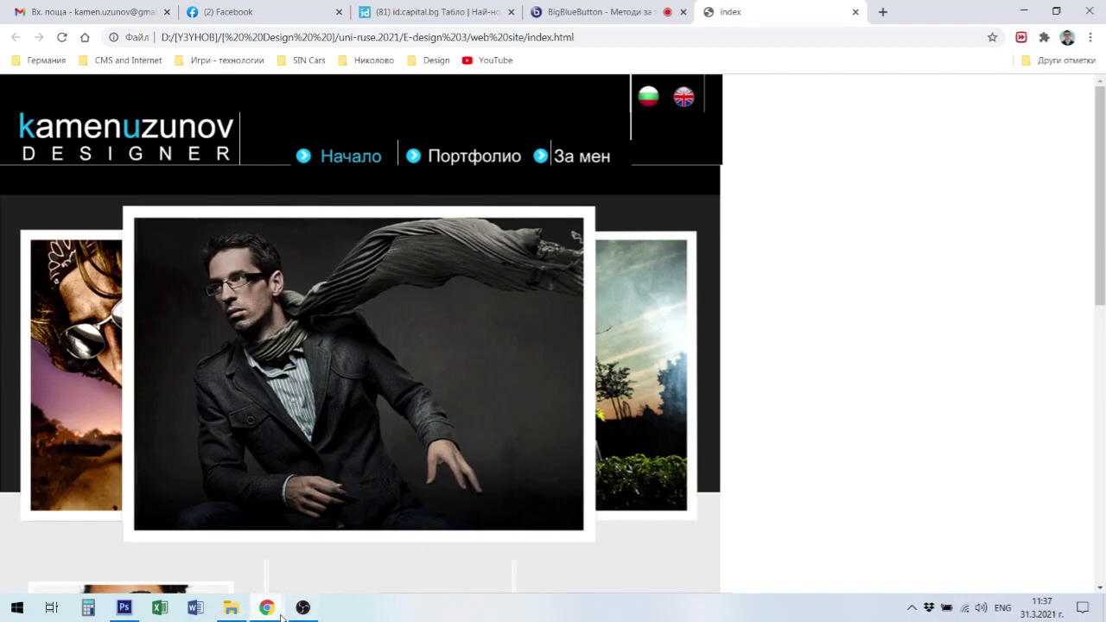
# Switch to Photoshop and remove the two horizontal guides below the logo and the vertical guide at its left edge.
pyautogui.click(125, 608)
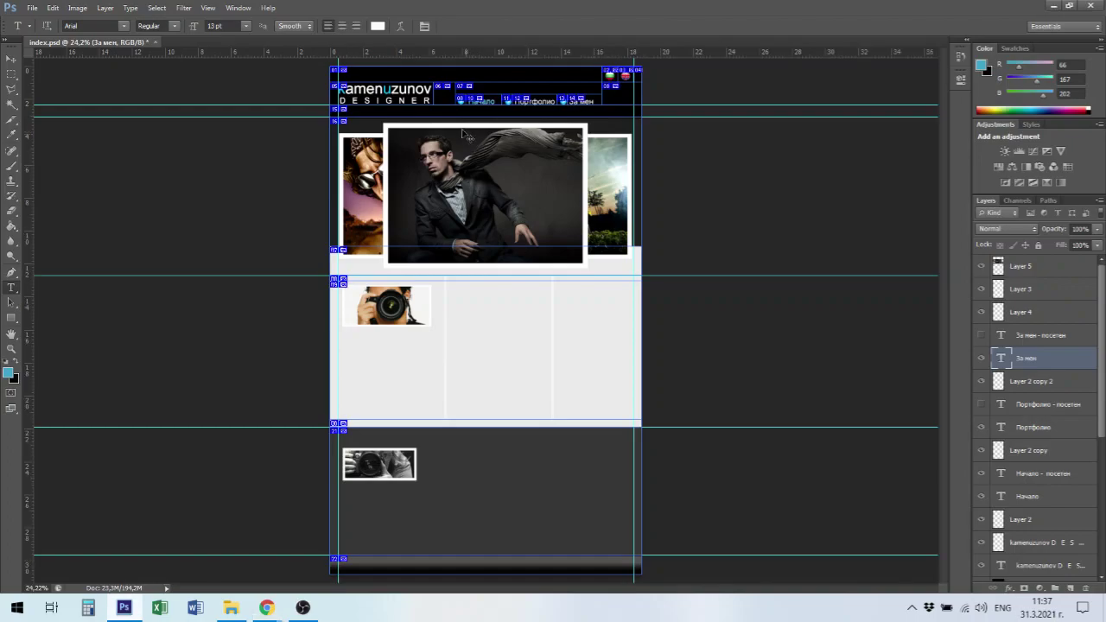
pyautogui.moveTo(406, 115); pyautogui.dragTo(551, 316)
pyautogui.moveTo(380, 319); pyautogui.dragTo(26, 328)
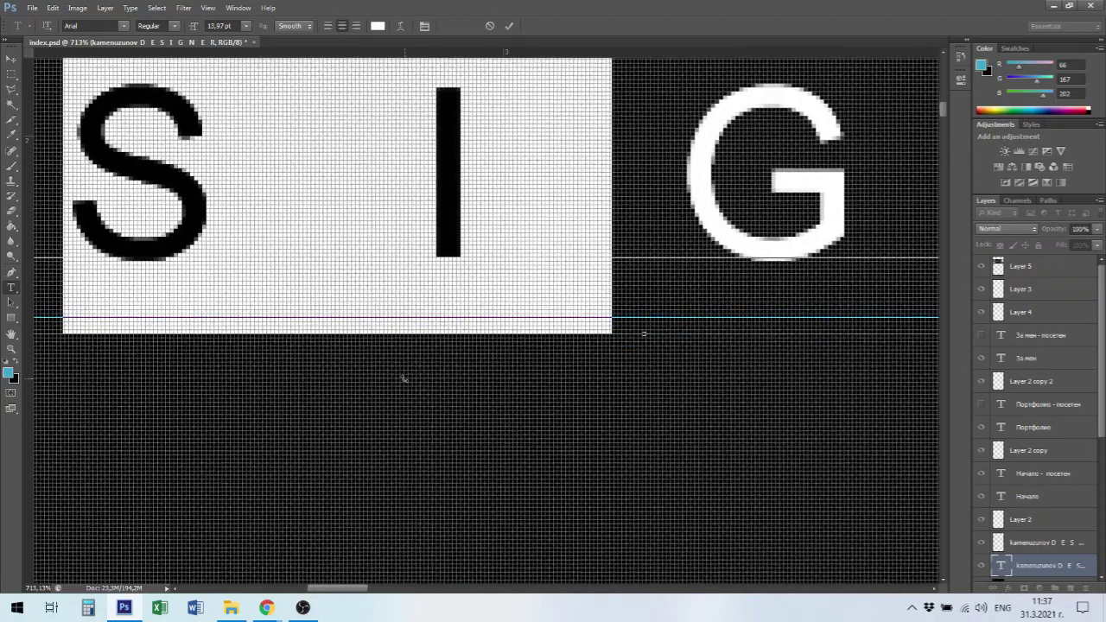
pyautogui.hotkey('ctrl', '-')
pyautogui.hotkey('ctrl', '-')
pyautogui.hotkey('ctrl', '-')
pyautogui.hotkey('ctrl', '-')
pyautogui.hotkey('ctrl', '-')
pyautogui.hotkey('ctrl', '-')
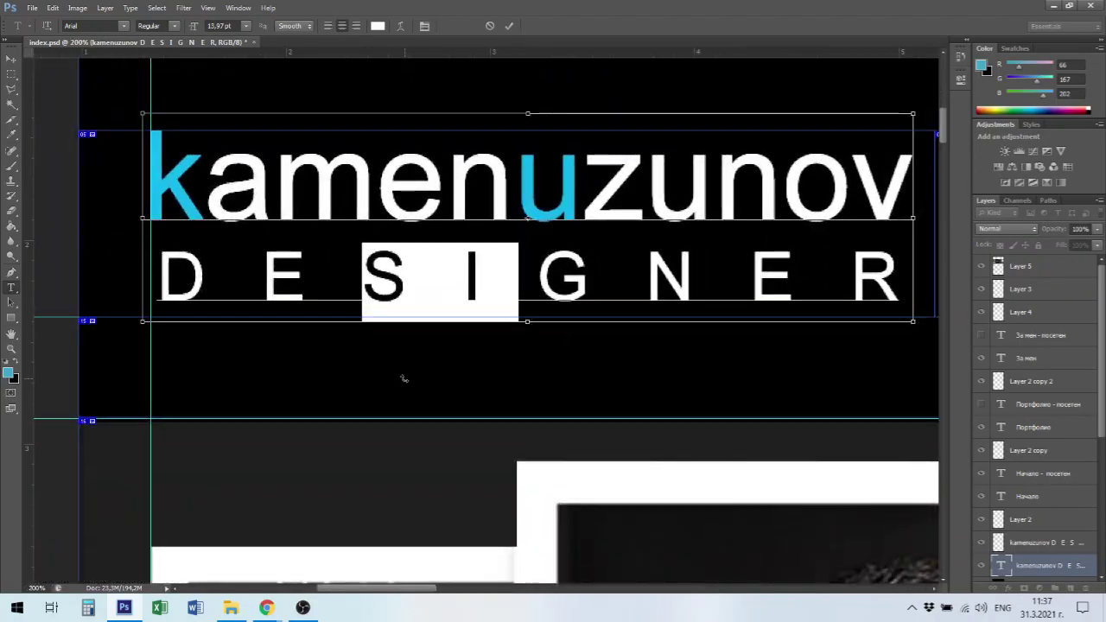
pyautogui.hotkey('ctrl', '-')
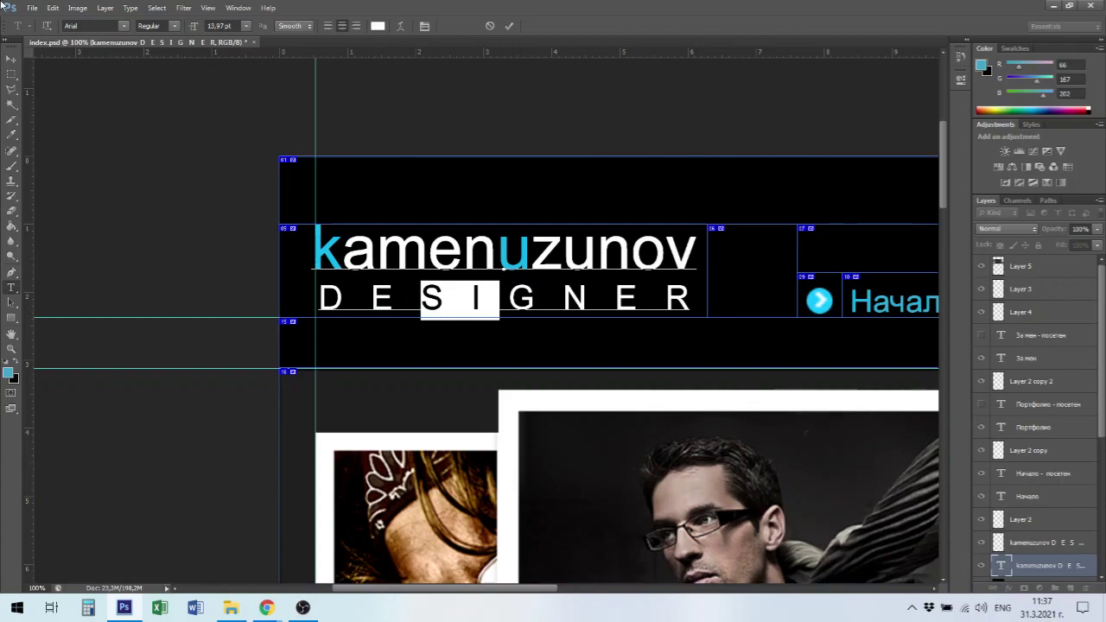
pyautogui.click(12, 58)
pyautogui.moveTo(216, 319); pyautogui.dragTo(11, 318)
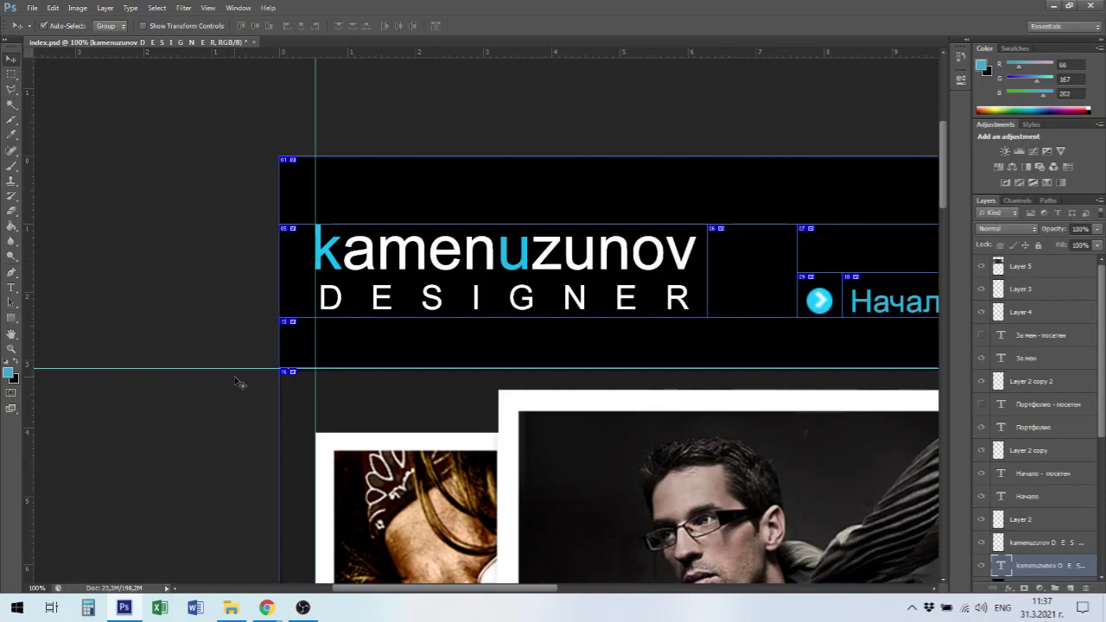
pyautogui.moveTo(99, 357); pyautogui.dragTo(10, 354)
pyautogui.moveTo(316, 122); pyautogui.dragTo(315, 8)
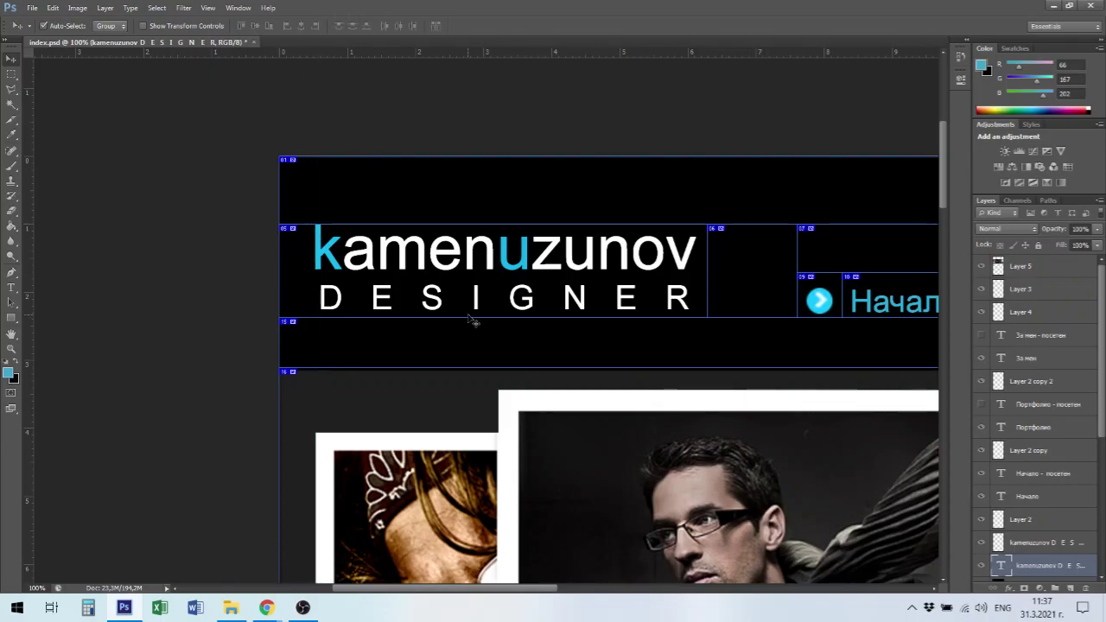
# Select the logo slice with the Slice Select tool and move its lower edge up to line up with the neighbouring slices.
pyautogui.moveTo(491, 305); pyautogui.dragTo(484, 406)
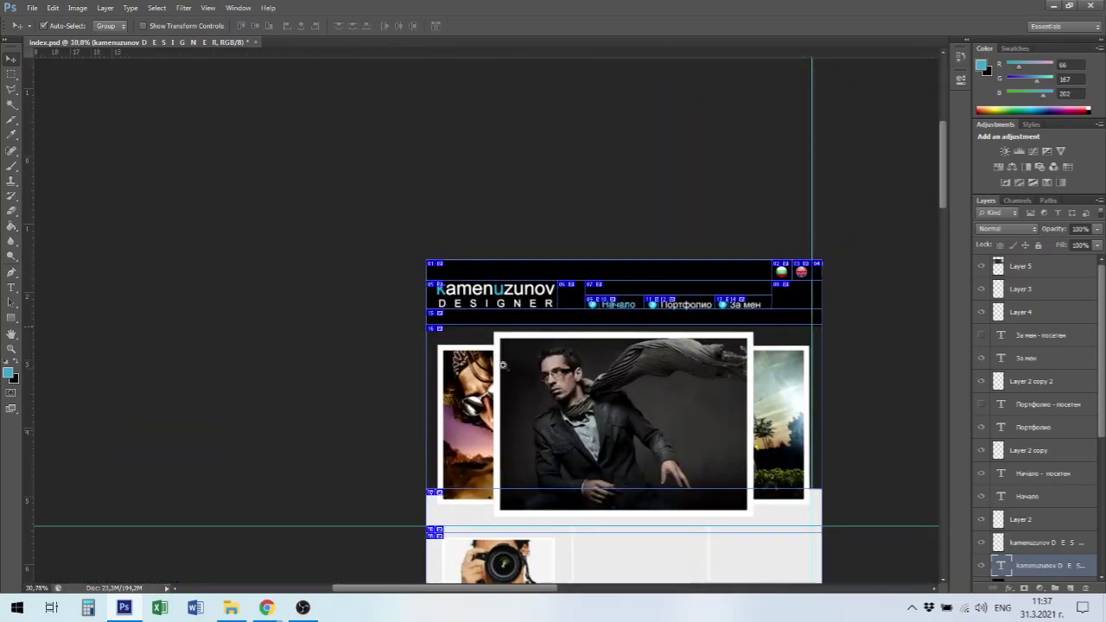
pyautogui.moveTo(640, 356); pyautogui.dragTo(734, 361)
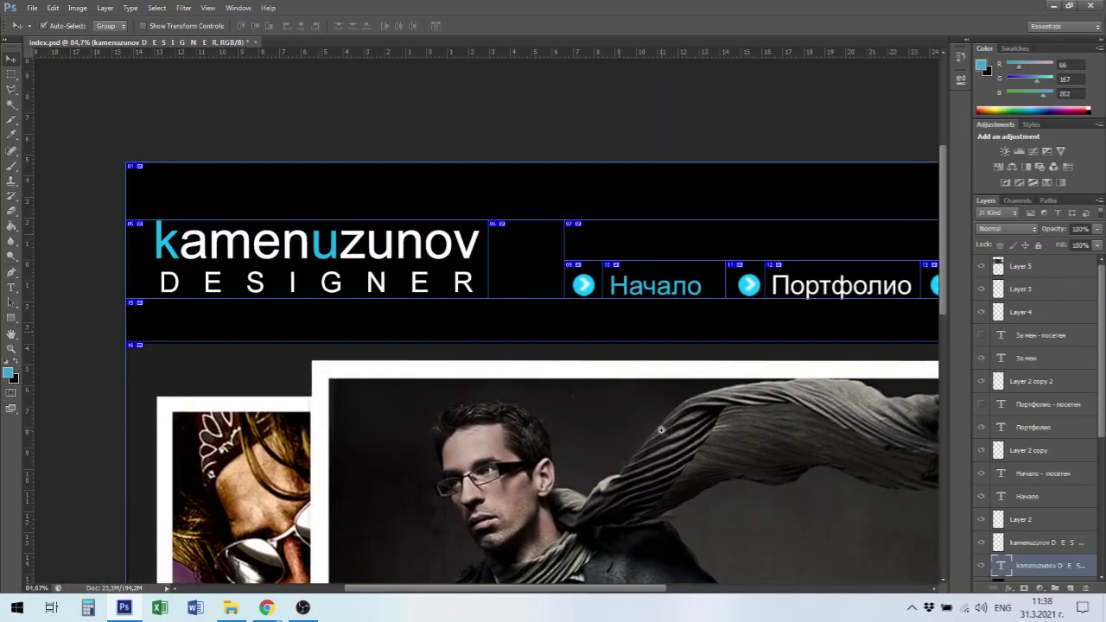
pyautogui.click(11, 133)
pyautogui.moveTo(11, 118); pyautogui.dragTo(61, 155)
pyautogui.click(415, 265)
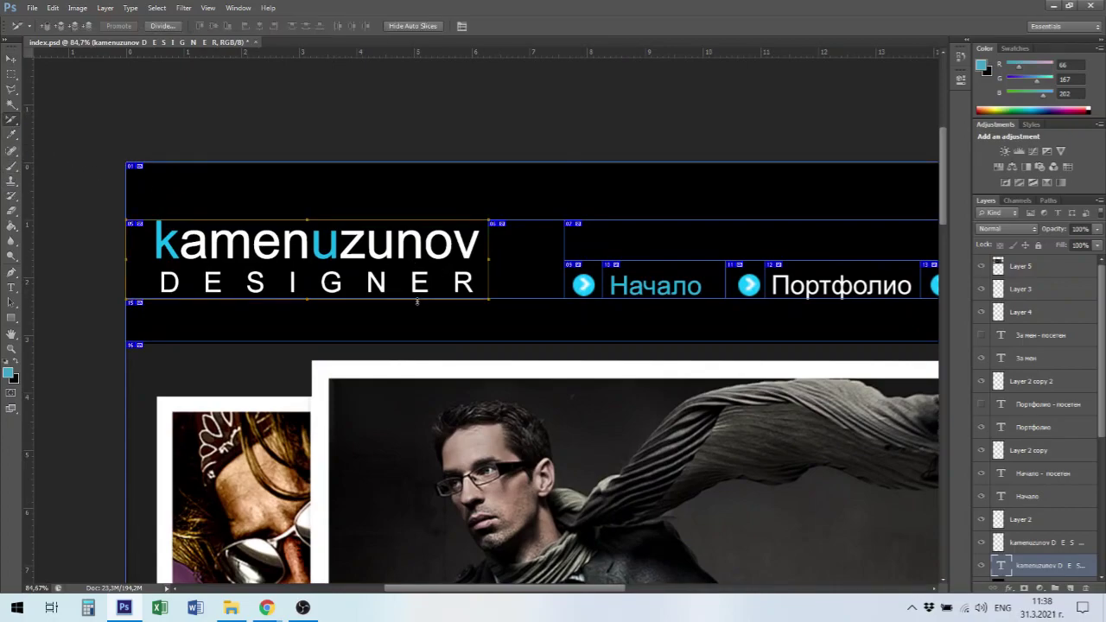
pyautogui.moveTo(304, 294); pyautogui.dragTo(441, 383)
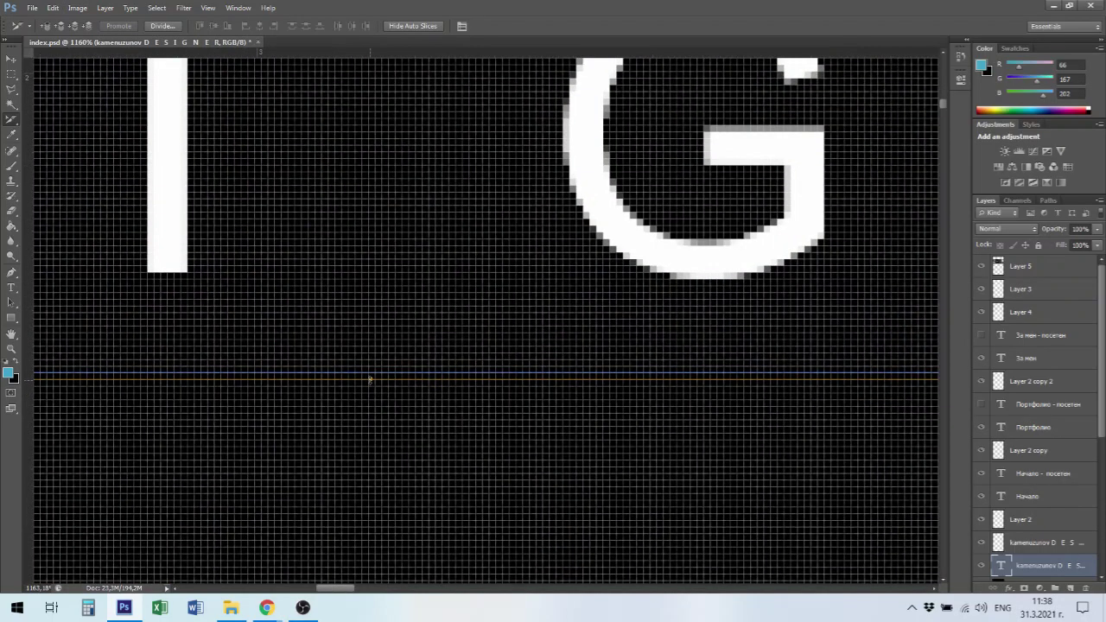
pyautogui.moveTo(371, 377)
pyautogui.mouseDown()
pyautogui.moveTo(373, 360)
pyautogui.moveTo(378, 372)
pyautogui.mouseUp()
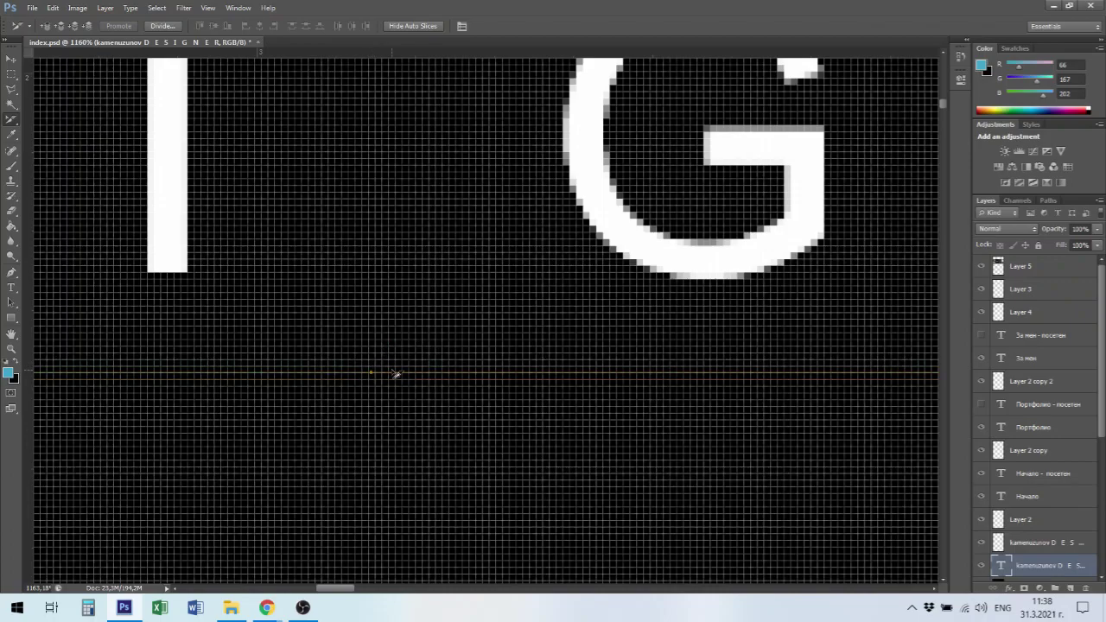
pyautogui.hotkey('ctrl', '-')
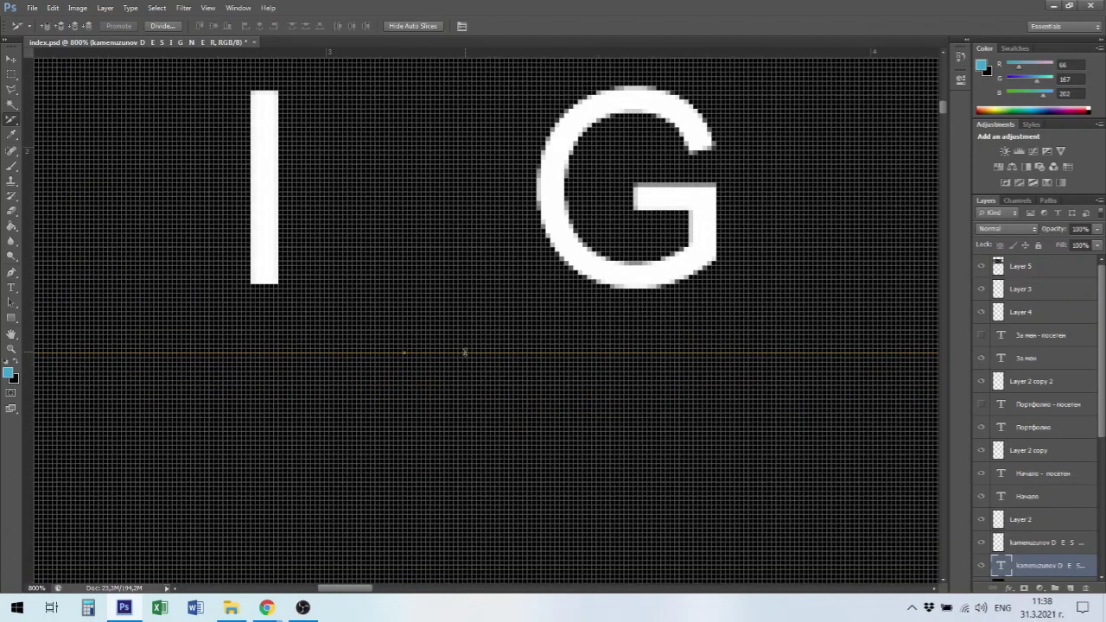
pyautogui.hotkey('ctrl', '0')
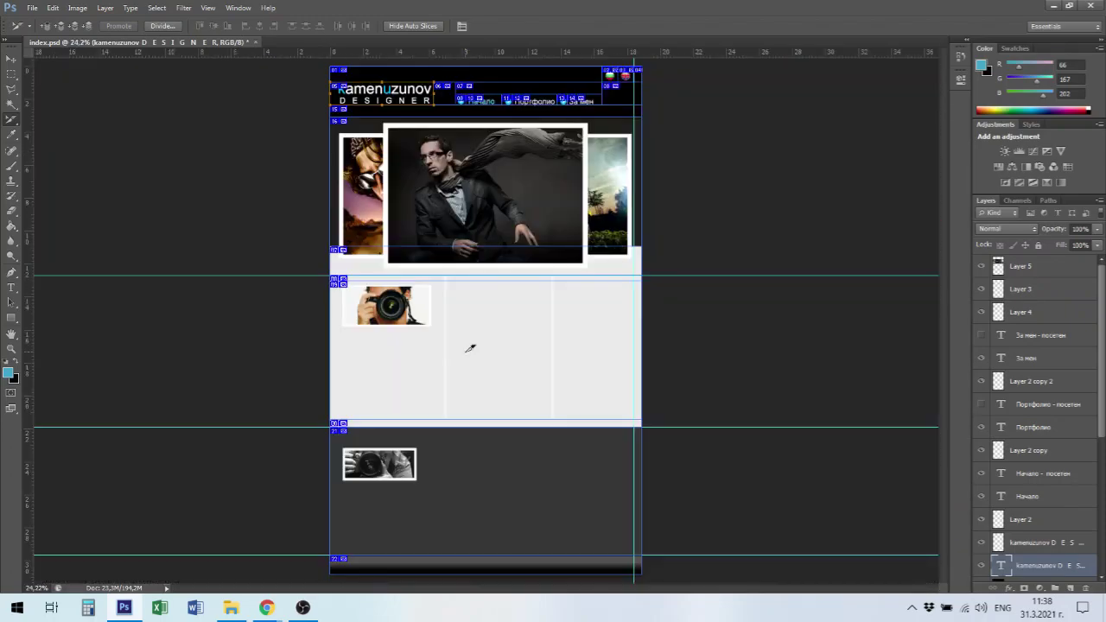
# Select the empty slice above the navigation menu and examine how its edges meet the Bulgarian flag slice at high magnification.
pyautogui.moveTo(612, 76); pyautogui.dragTo(738, 291)
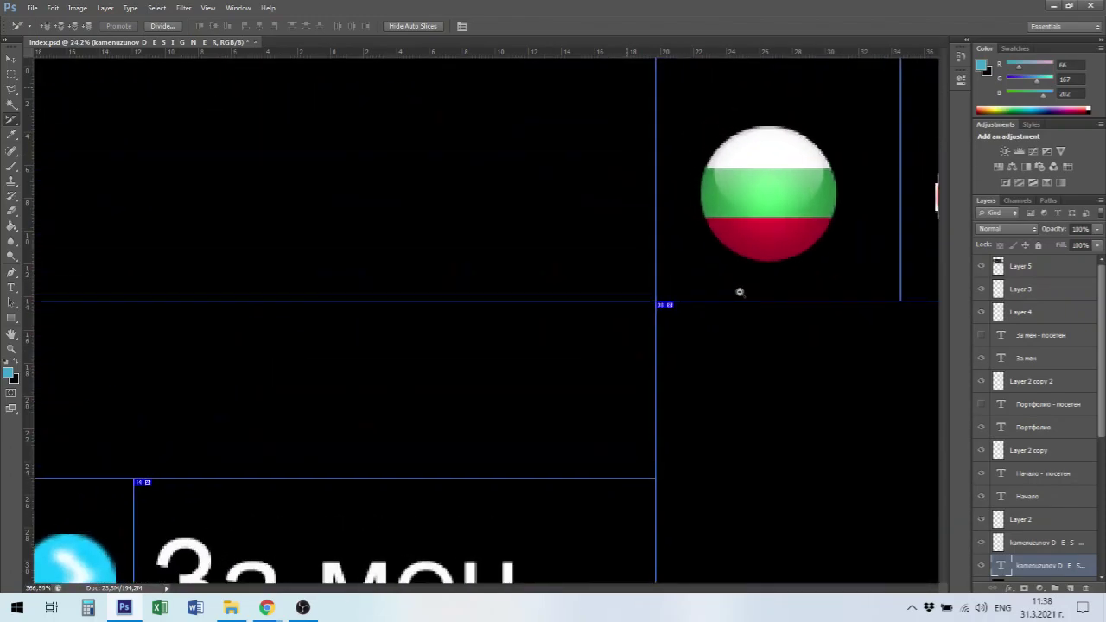
pyautogui.moveTo(652, 262); pyautogui.dragTo(659, 284)
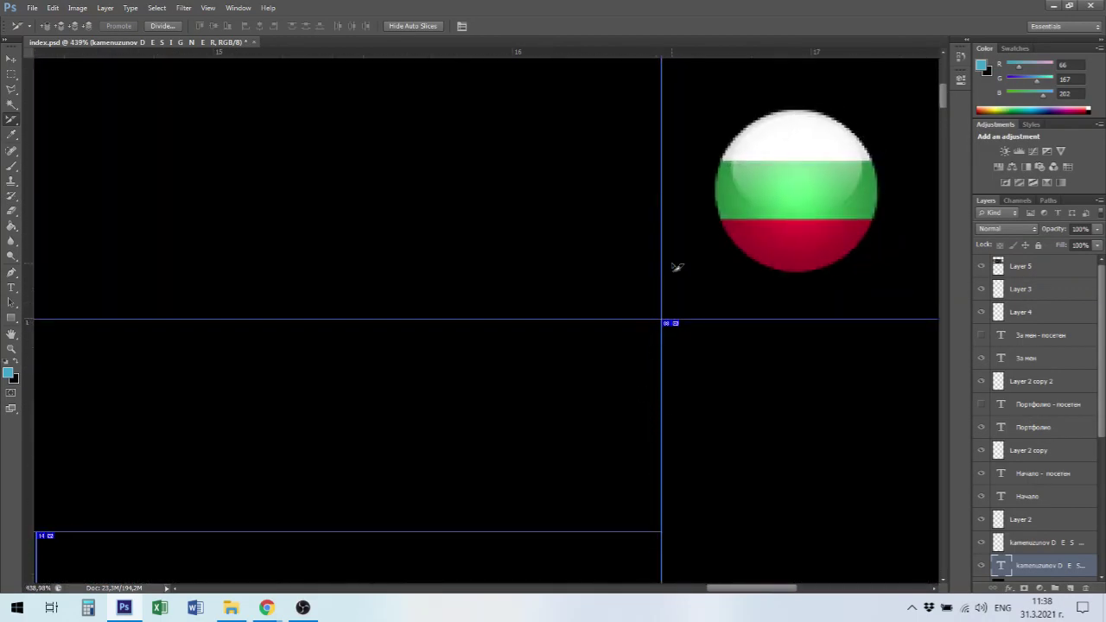
pyautogui.click(671, 173)
pyautogui.moveTo(660, 169)
pyautogui.mouseDown()
pyautogui.moveTo(649, 161)
pyautogui.moveTo(660, 173)
pyautogui.mouseUp()
pyautogui.scroll(2, 656, 335)
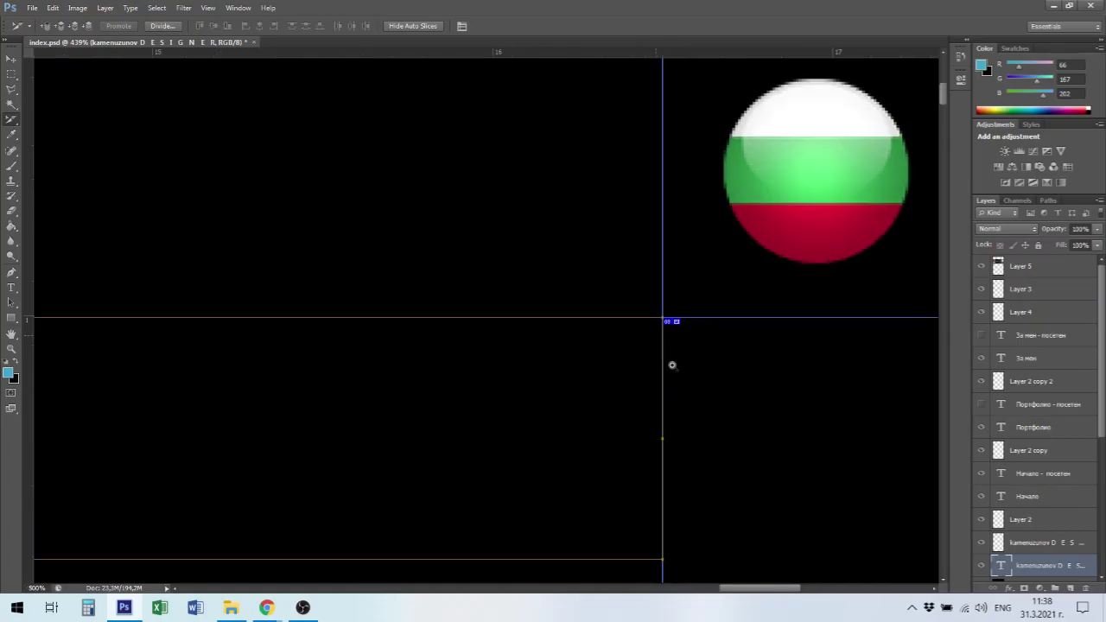
pyautogui.scroll(10, 684, 409)
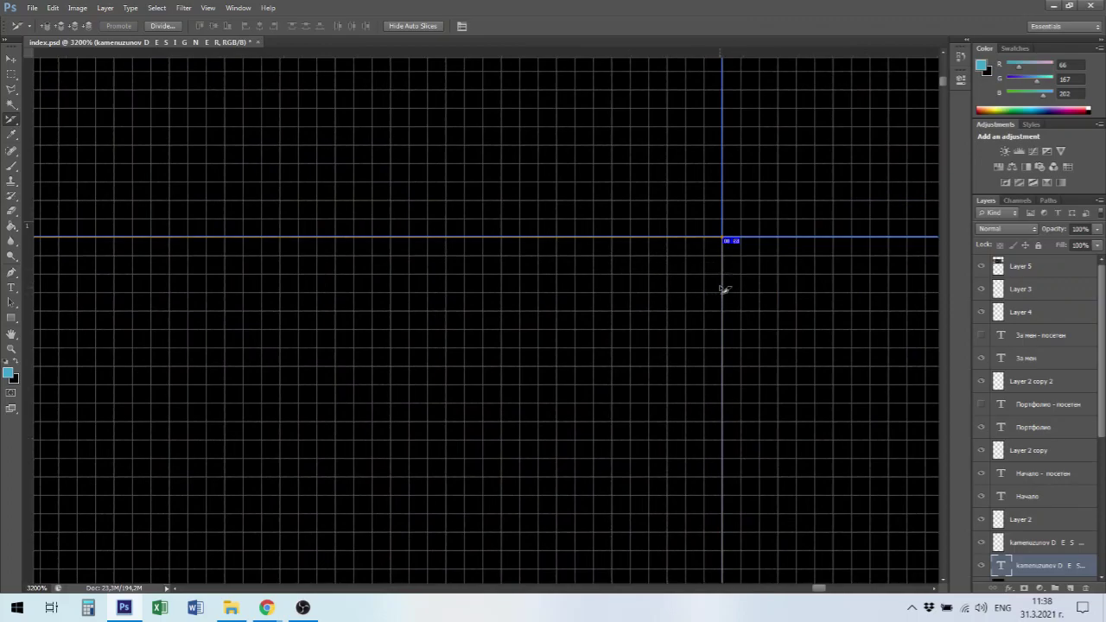
pyautogui.hotkey('ctrl', '-')
pyautogui.hotkey('ctrl', '-')
pyautogui.hotkey('ctrl', '-')
pyautogui.hotkey('ctrl', '-')
pyautogui.hotkey('ctrl', '-')
pyautogui.hotkey('ctrl', '-')
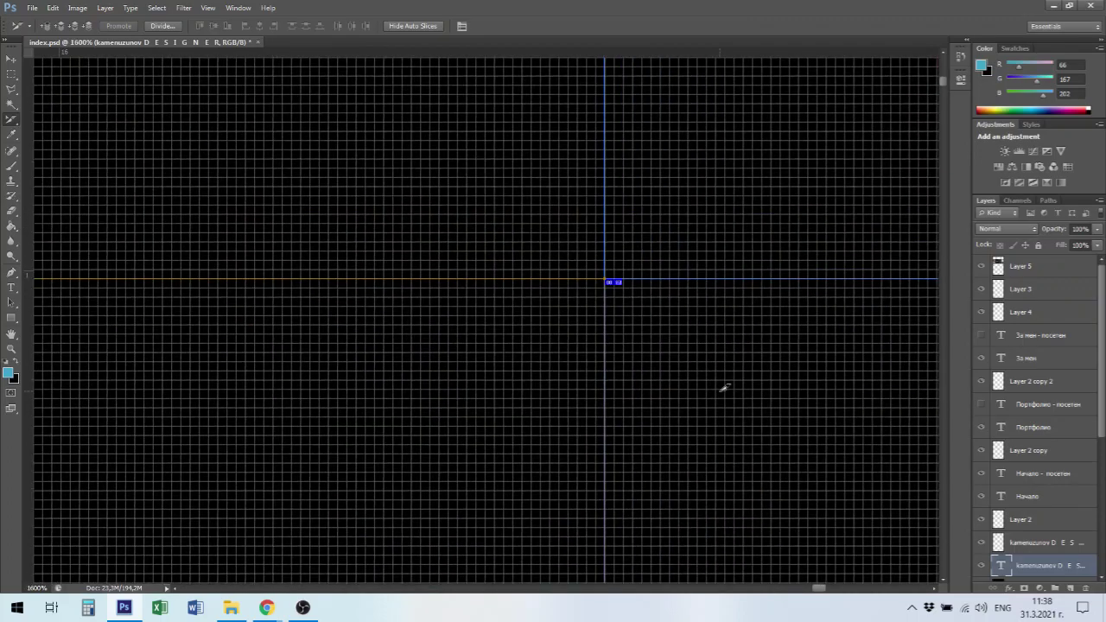
pyautogui.hotkey('ctrl', '-')
pyautogui.hotkey('ctrl', '-')
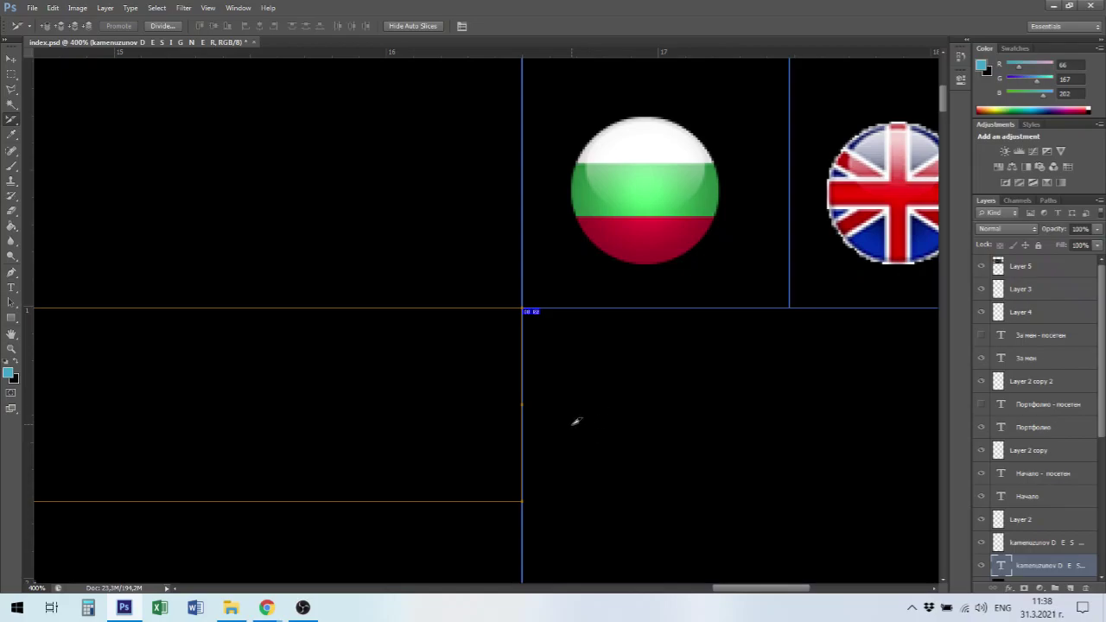
pyautogui.hotkey('ctrl', '-')
pyautogui.hotkey('ctrl', '-')
pyautogui.hotkey('ctrl', '-')
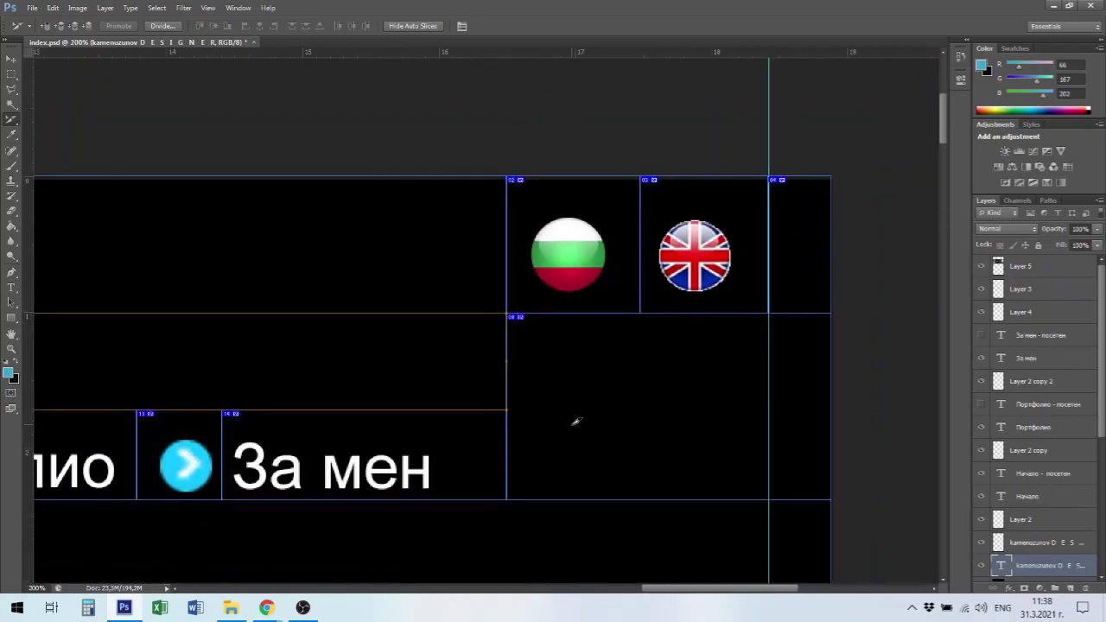
# Examine the slice layout across the whole template, selecting content, slider and header slices to check their edges.
pyautogui.moveTo(326, 333); pyautogui.dragTo(595, 300)
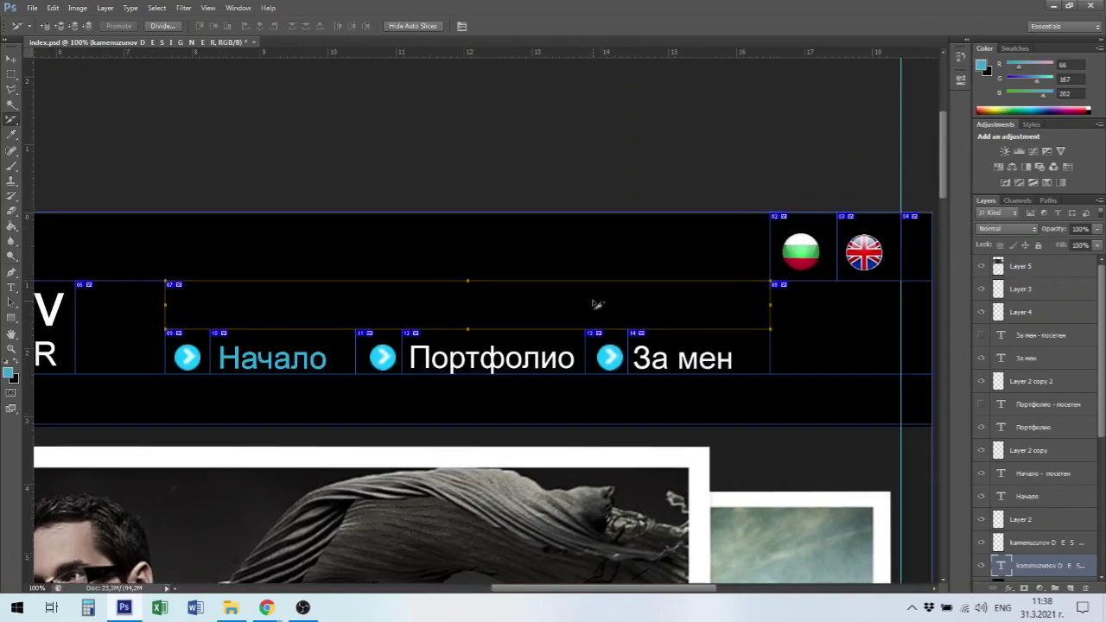
pyautogui.hotkey('ctrl', '-')
pyautogui.hotkey('ctrl', '-')
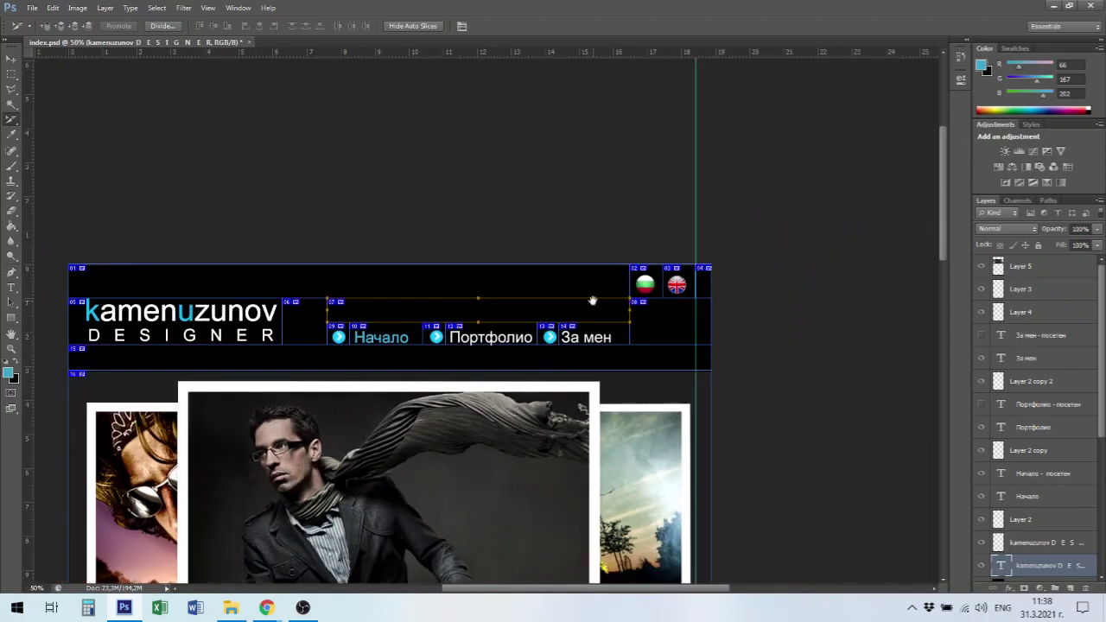
pyautogui.moveTo(435, 287); pyautogui.dragTo(515, 267)
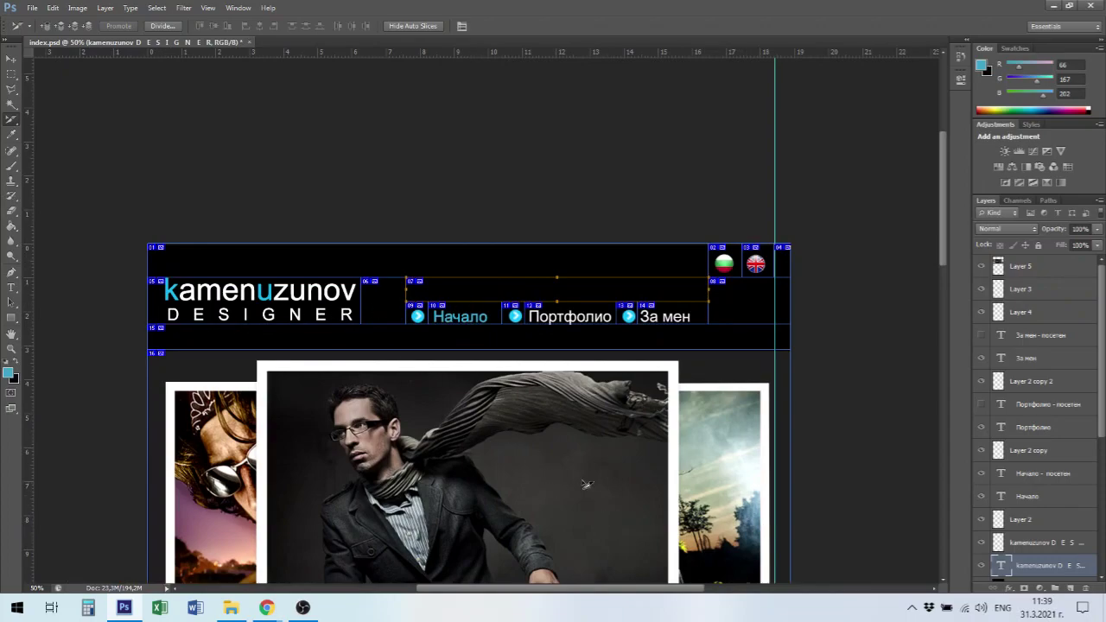
pyautogui.moveTo(948, 188); pyautogui.dragTo(946, 471)
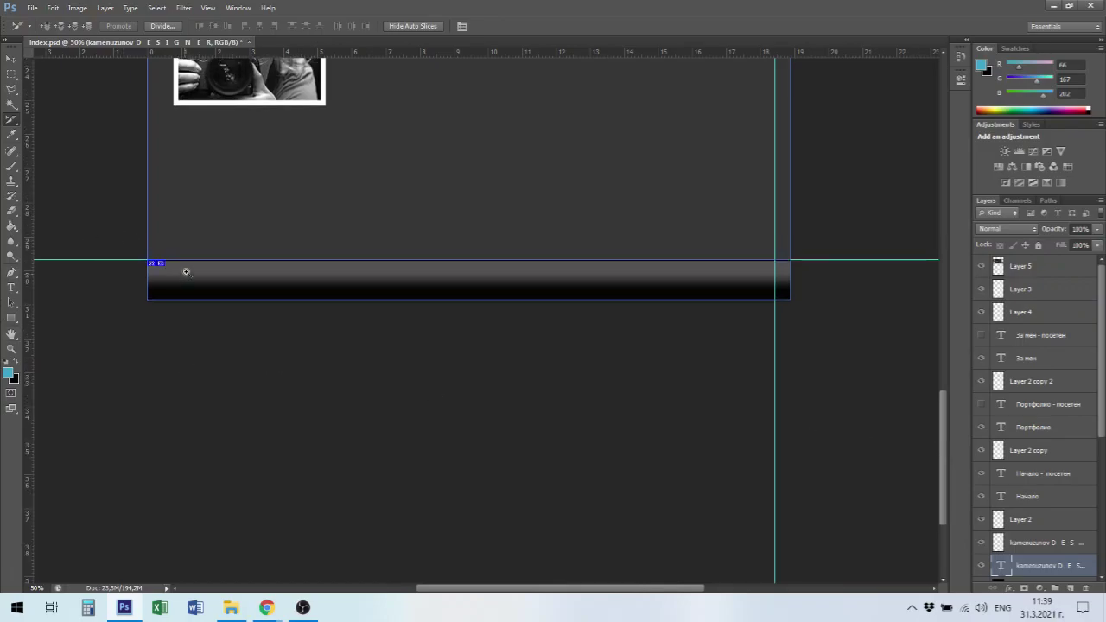
pyautogui.moveTo(944, 432); pyautogui.dragTo(944, 367)
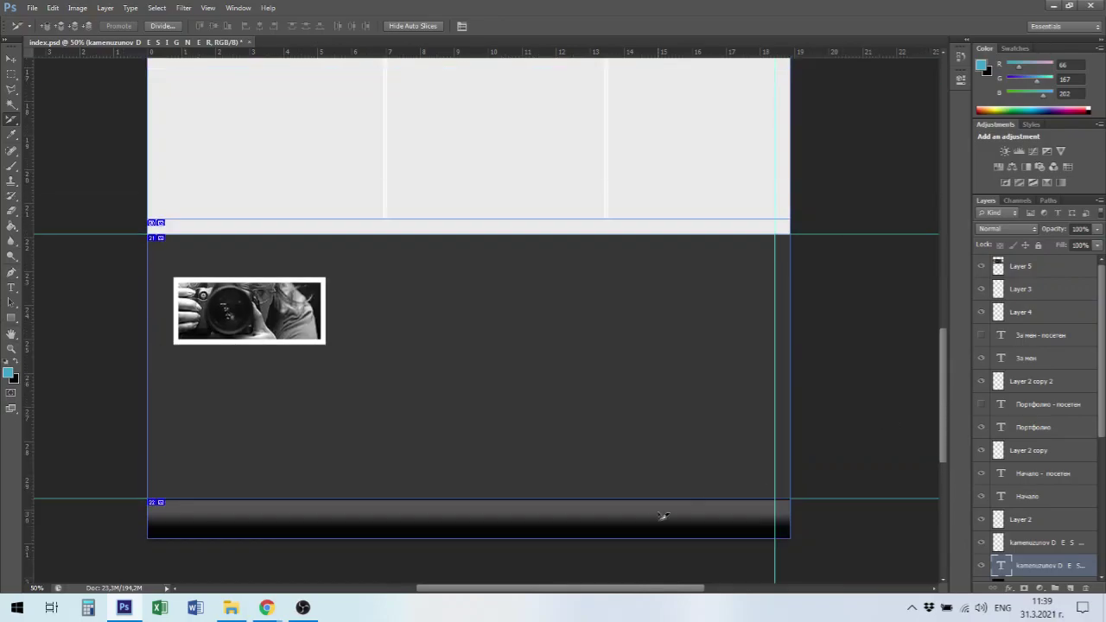
pyautogui.click(610, 402)
pyautogui.moveTo(946, 390); pyautogui.dragTo(943, 269)
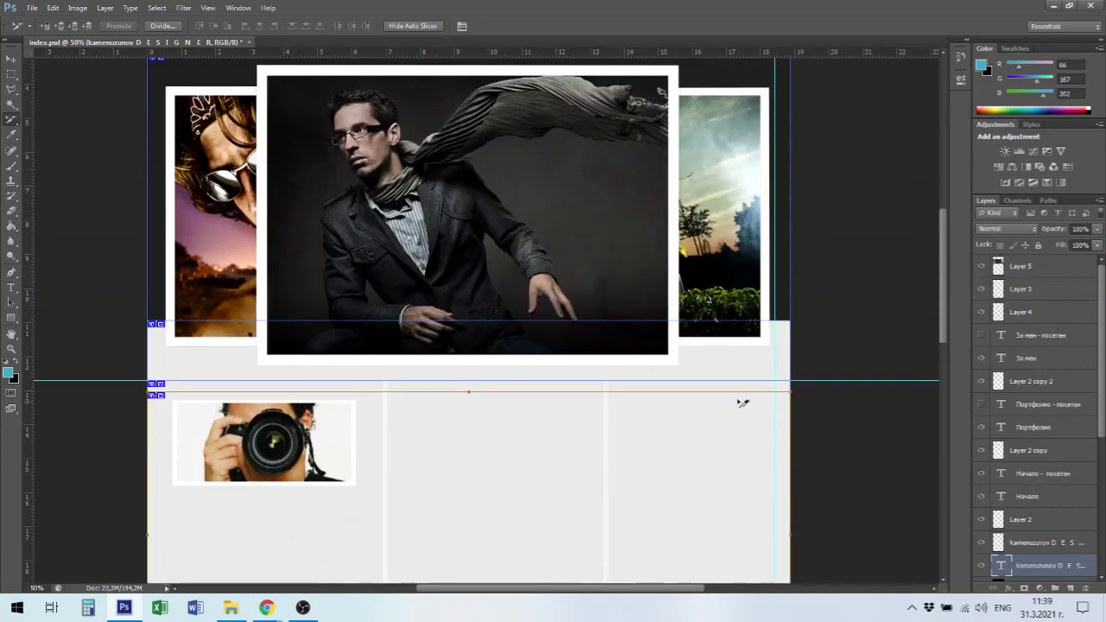
pyautogui.click(766, 357)
pyautogui.moveTo(941, 300); pyautogui.dragTo(949, 238)
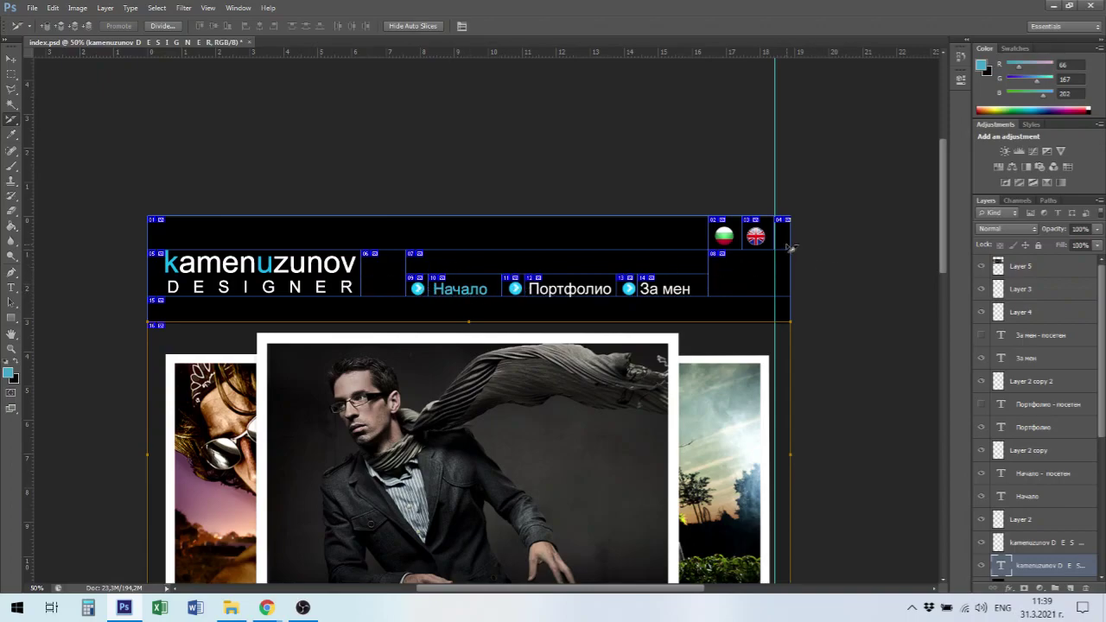
pyautogui.click(757, 241)
pyautogui.click(680, 245)
# Switch to File Explorer and delete the old slice images index_01.png to index_22.png from the images folder, keeping both flag files.
pyautogui.click(231, 607)
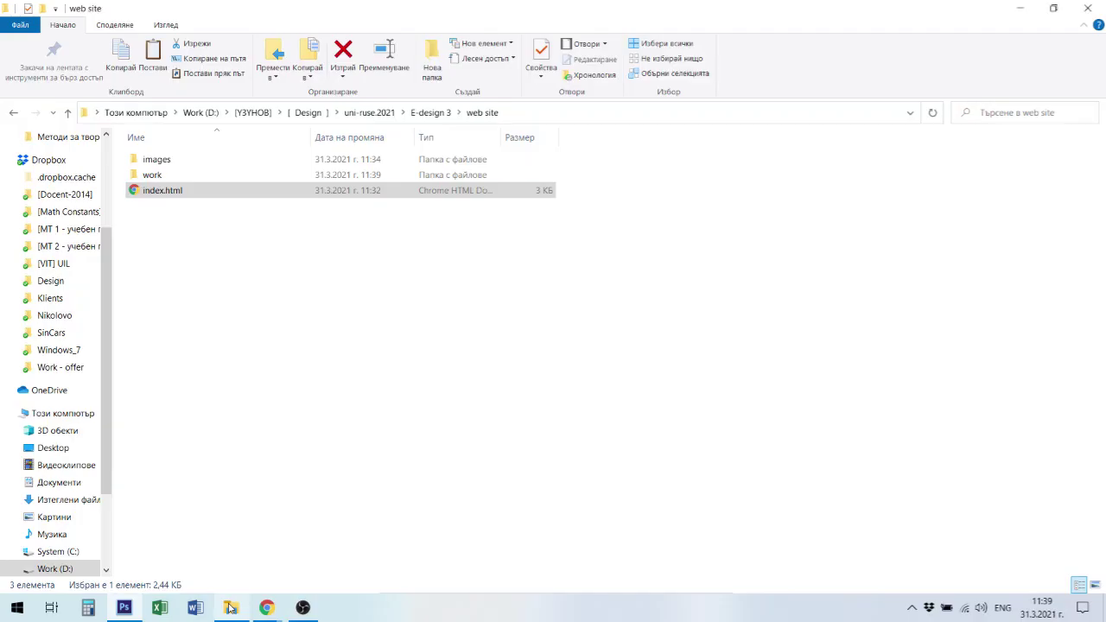
pyautogui.click(152, 162)
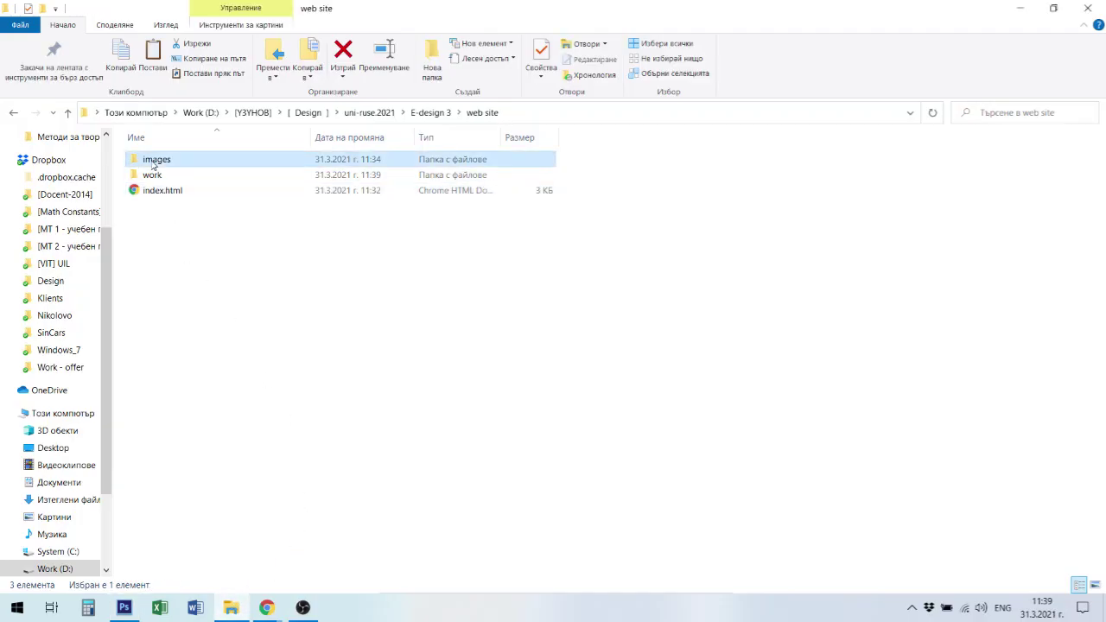
pyautogui.doubleClick(152, 162)
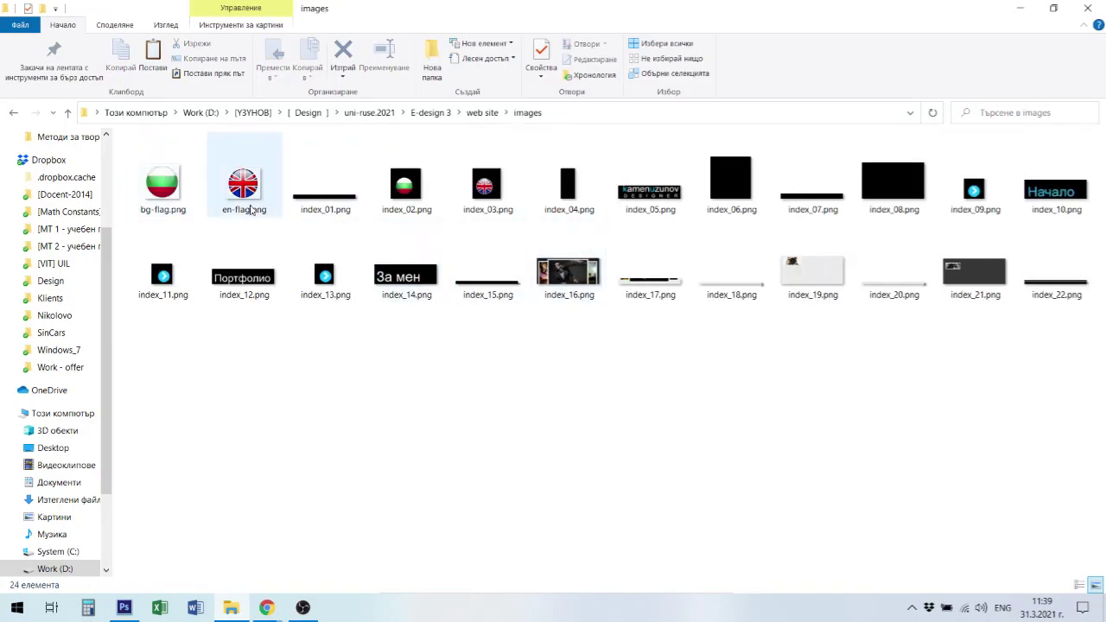
pyautogui.click(335, 204)
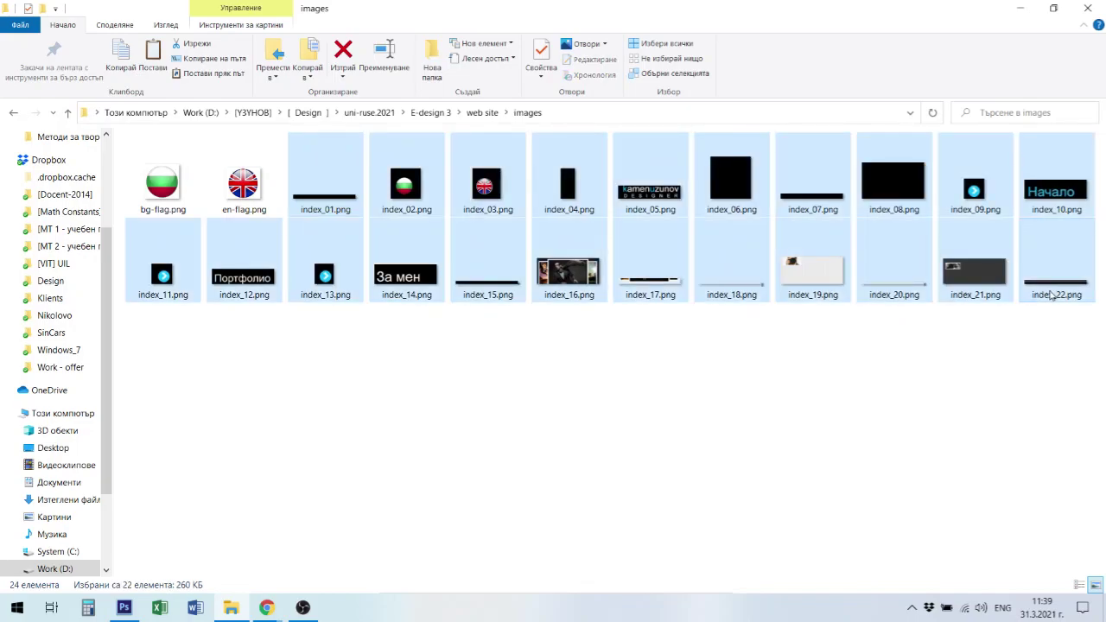
pyautogui.press('Delete')
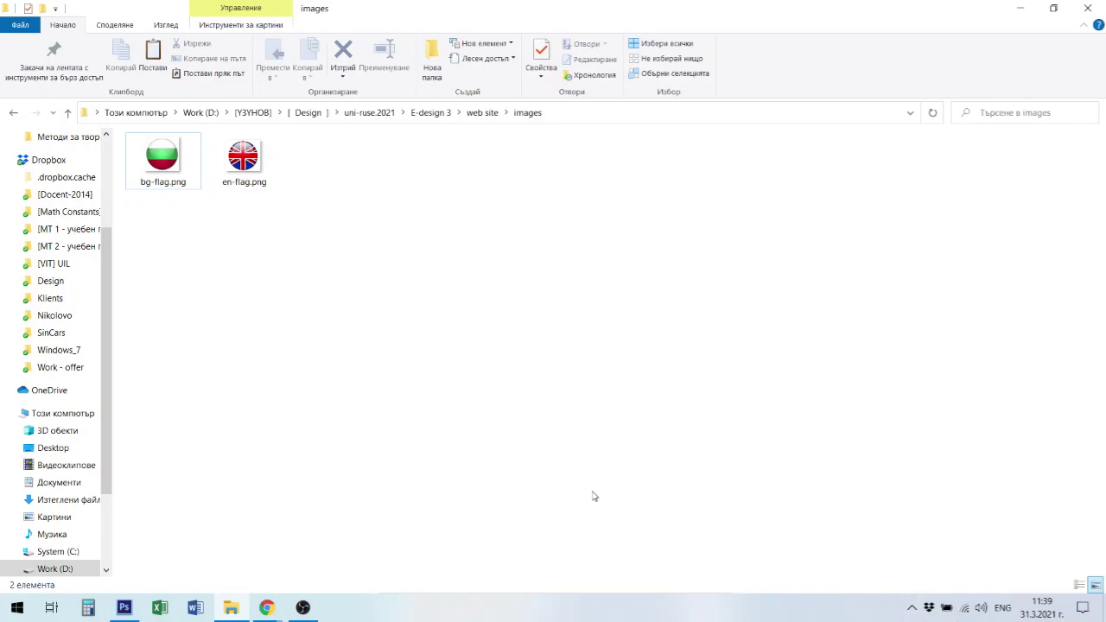
# Switch to Photoshop and export the slices with Save for Web at 1000 px wide, replacing the existing index.html.
pyautogui.click(124, 607)
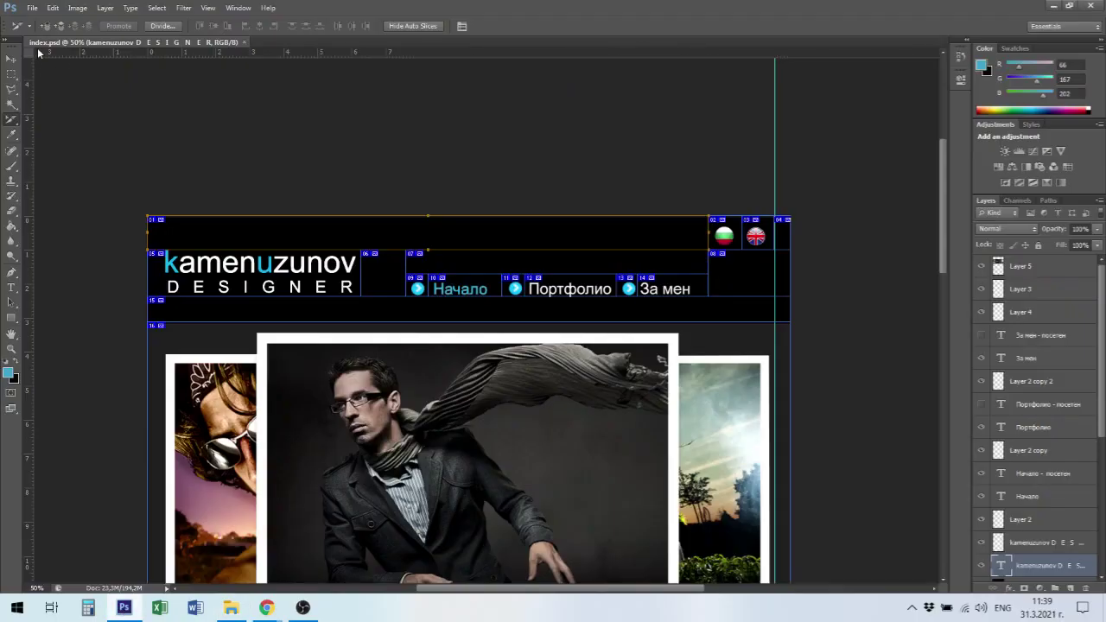
pyautogui.click(32, 8)
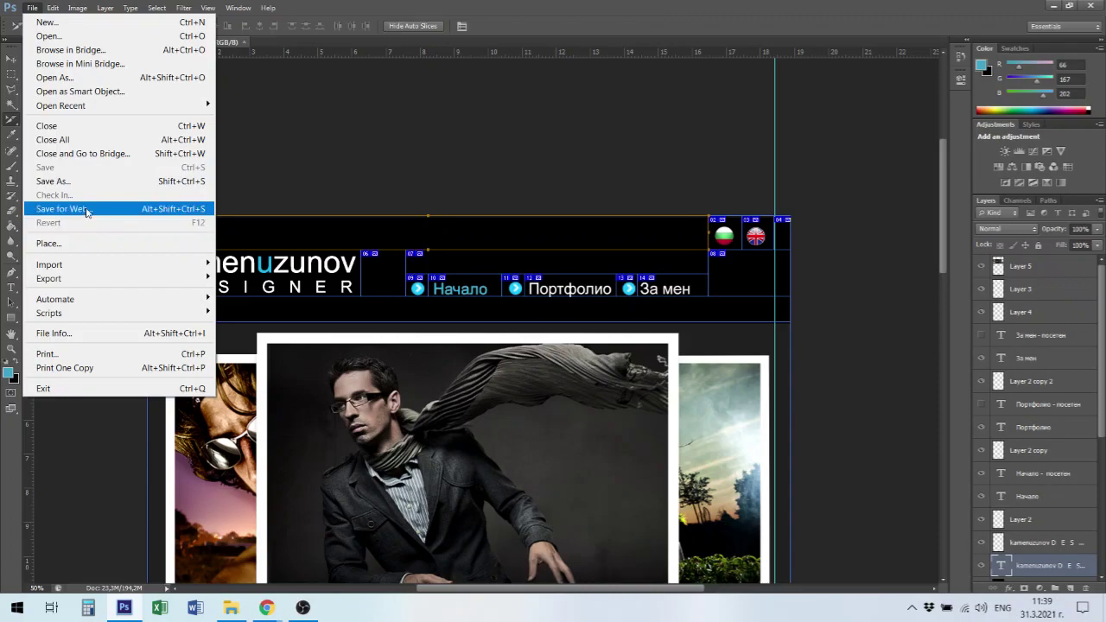
pyautogui.click(86, 211)
pyautogui.doubleClick(699, 394)
pyautogui.write('1000')
pyautogui.click(691, 406)
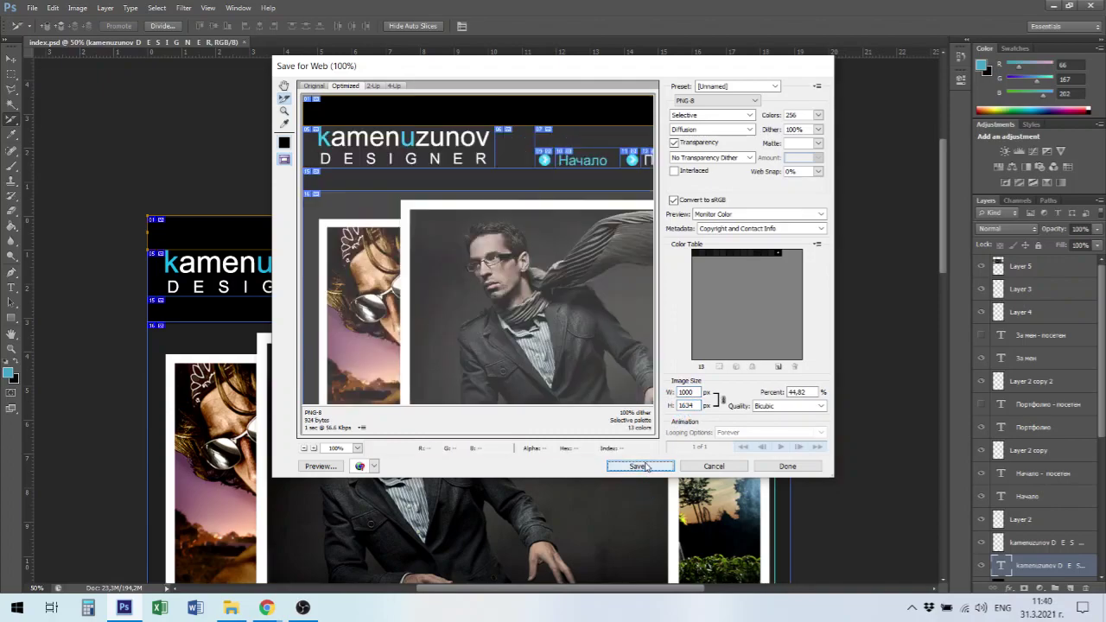
pyautogui.click(640, 466)
pyautogui.doubleClick(378, 174)
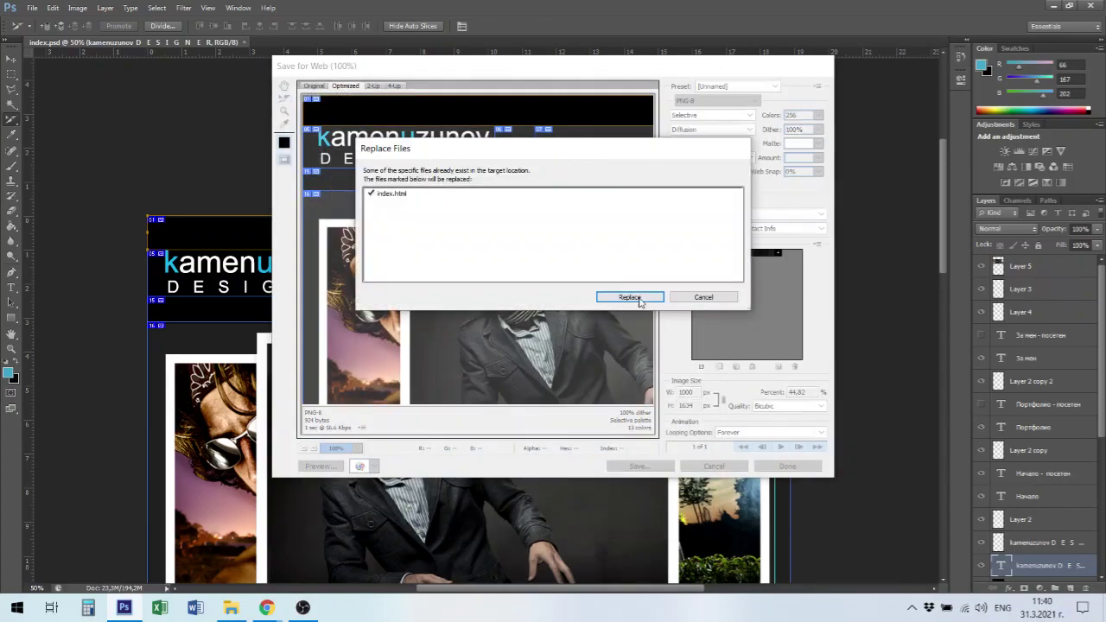
pyautogui.click(630, 296)
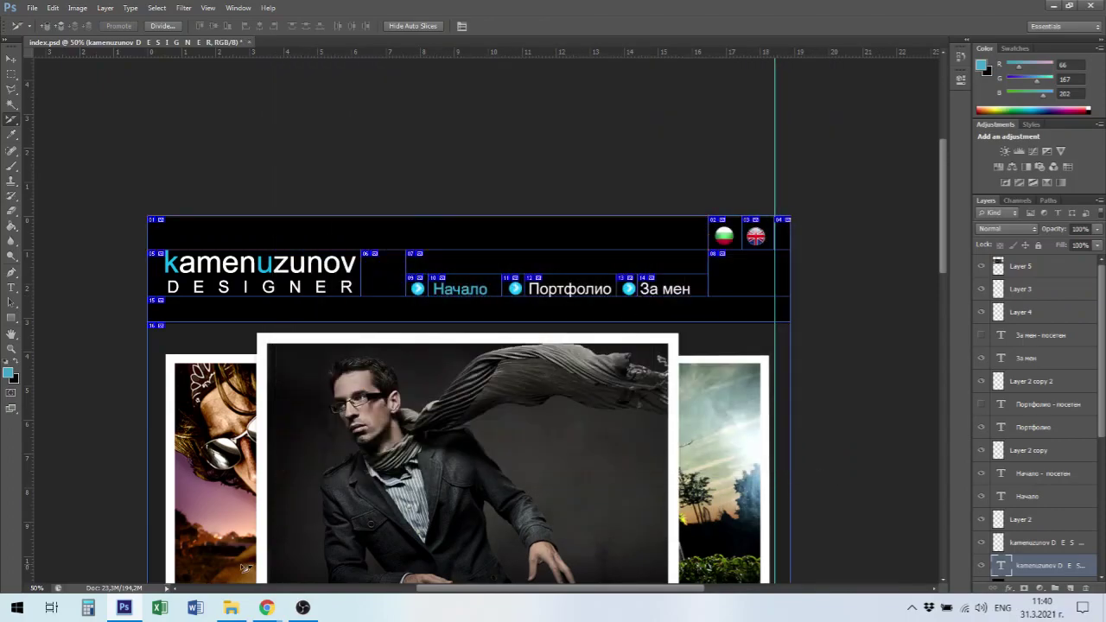
# Check the newly exported files in the images folder, switch to Chrome, and reload and examine the index.html page.
pyautogui.click(230, 608)
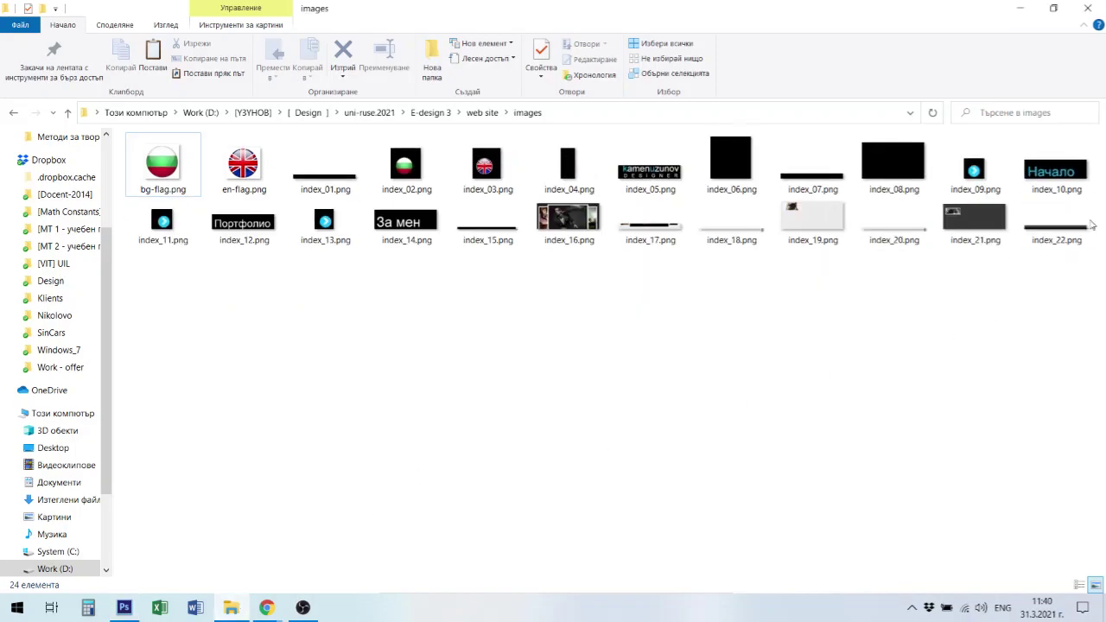
pyautogui.click(275, 605)
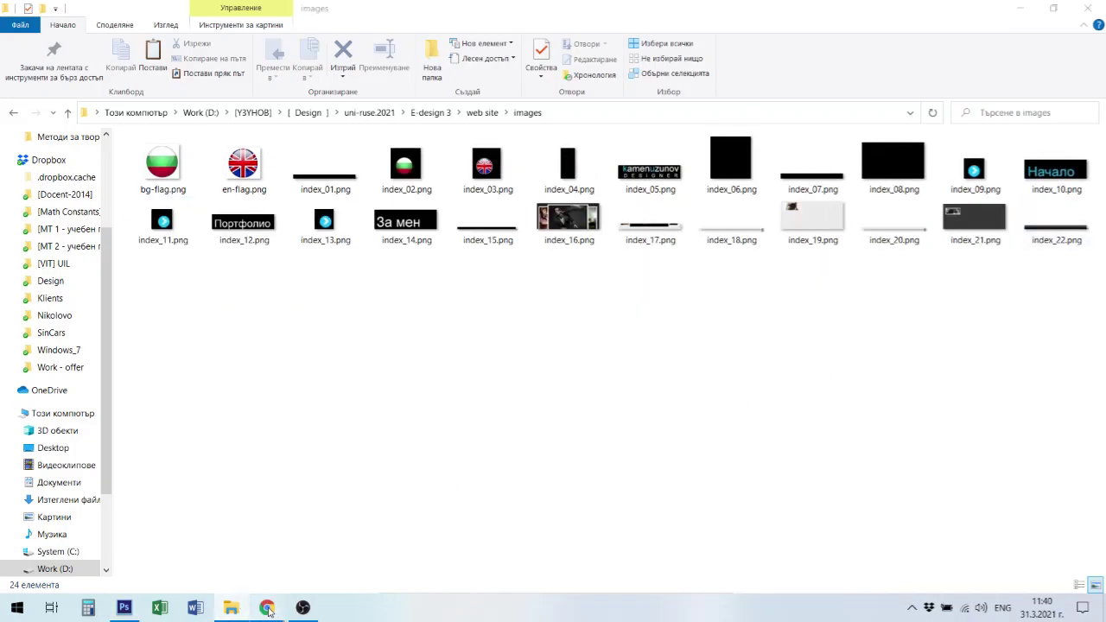
pyautogui.click(166, 563)
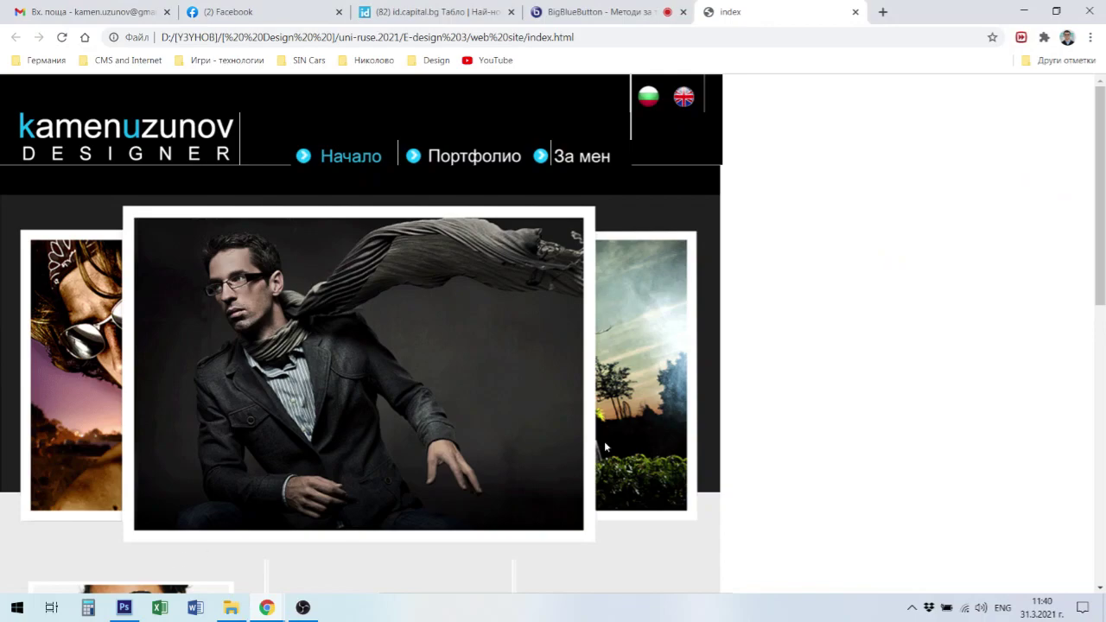
pyautogui.rightClick(926, 206)
pyautogui.click(872, 249)
pyautogui.scroll(-2, 378, 237)
pyautogui.scroll(2, 384, 257)
# Switch to File Explorer and open index.html from the web site folder in a maximized Notepad window.
pyautogui.click(230, 608)
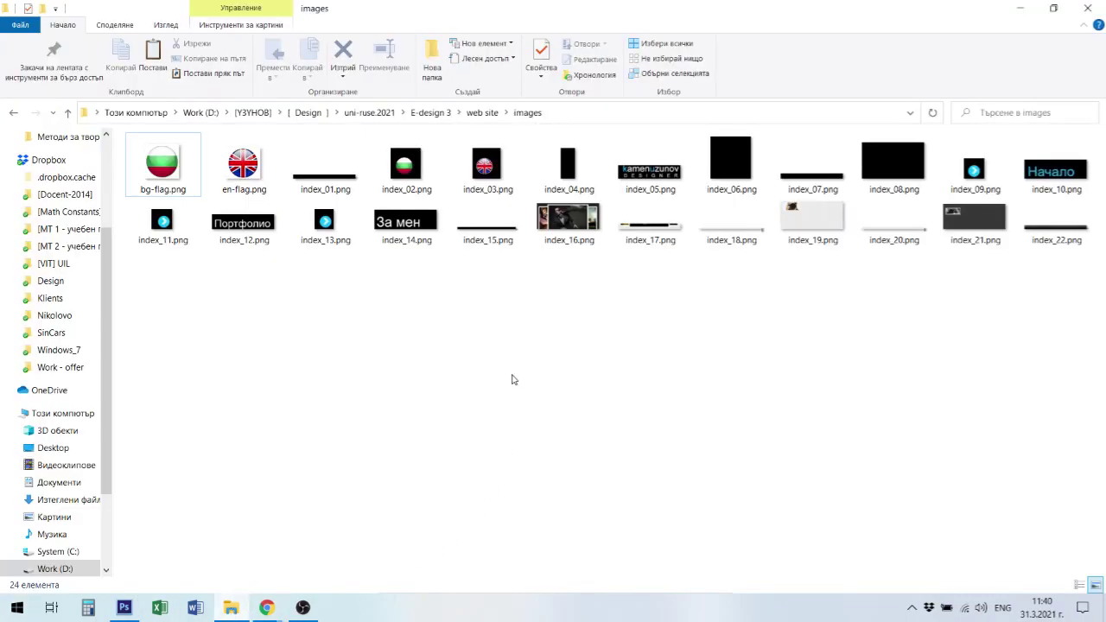
pyautogui.click(480, 113)
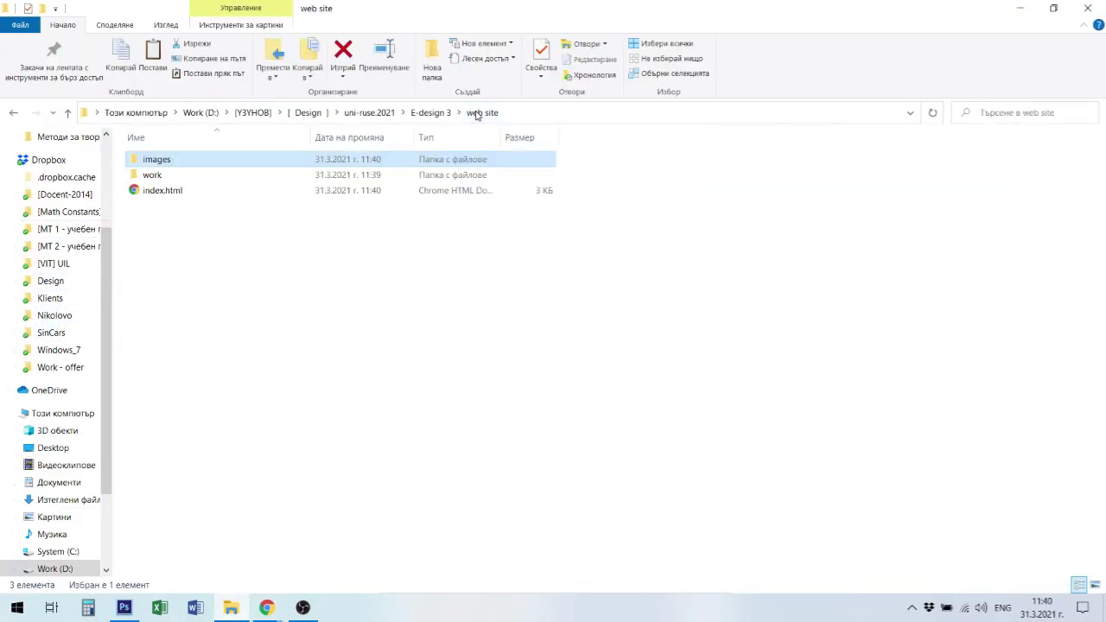
pyautogui.click(202, 194)
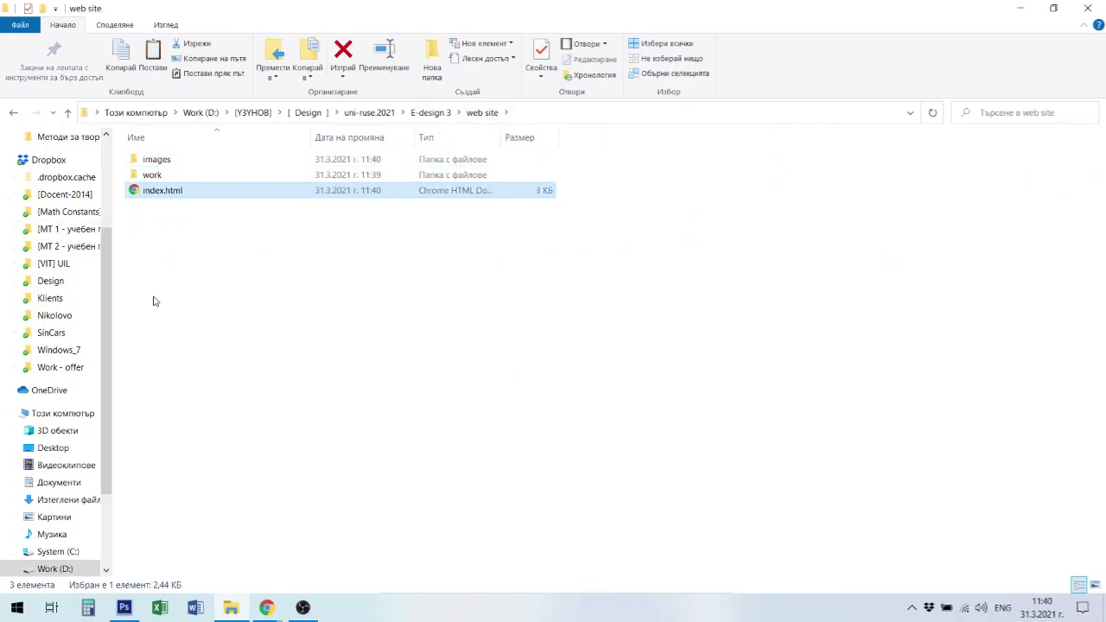
pyautogui.rightClick(180, 191)
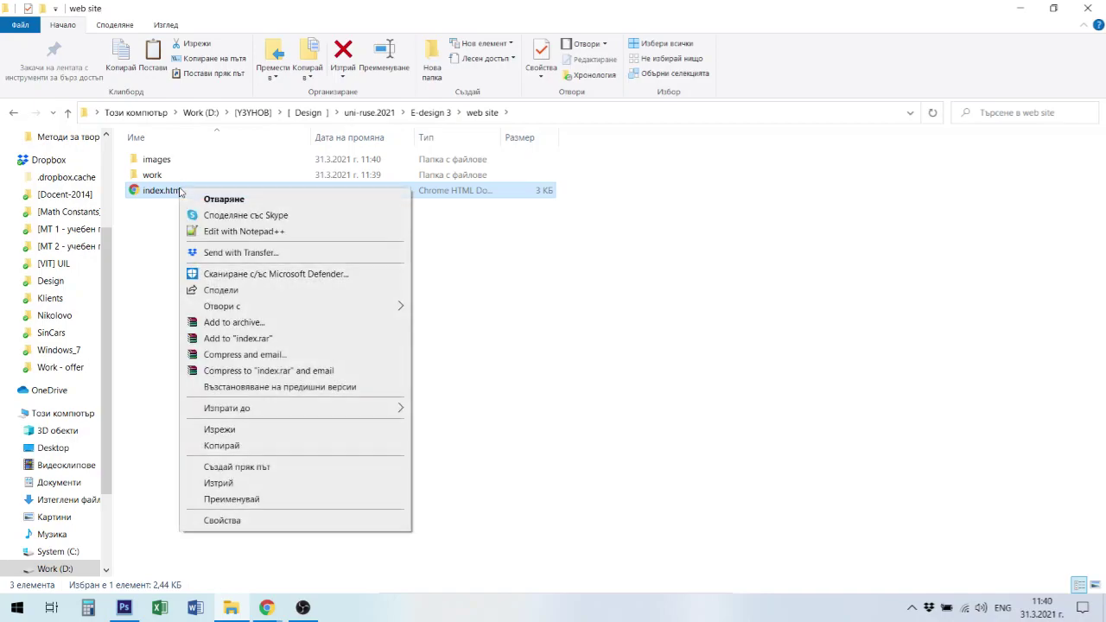
pyautogui.moveTo(255, 306)
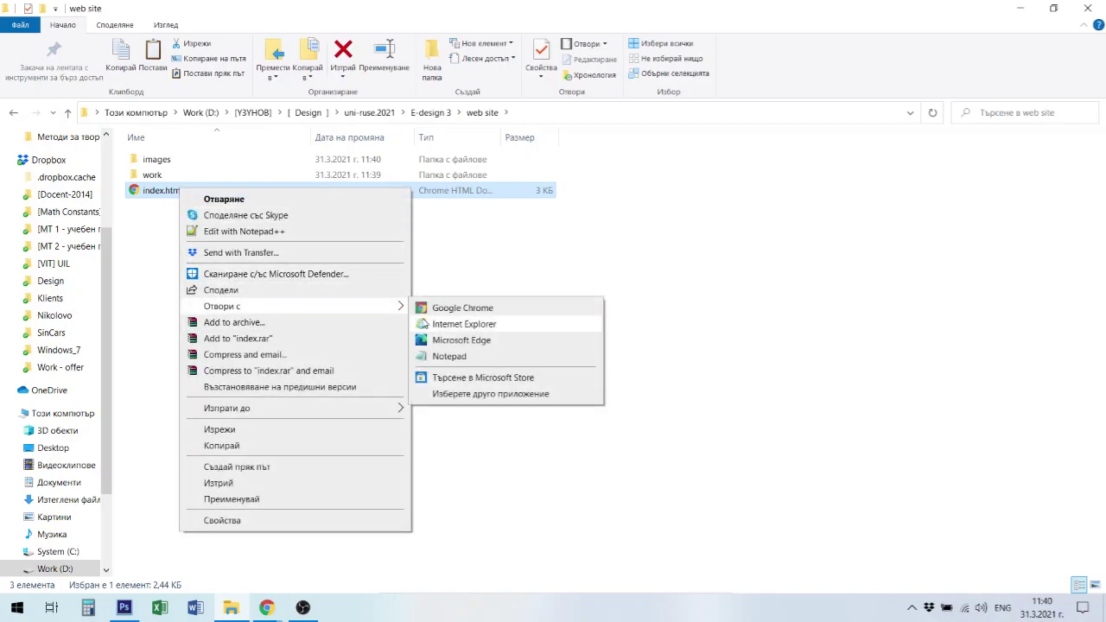
pyautogui.click(497, 357)
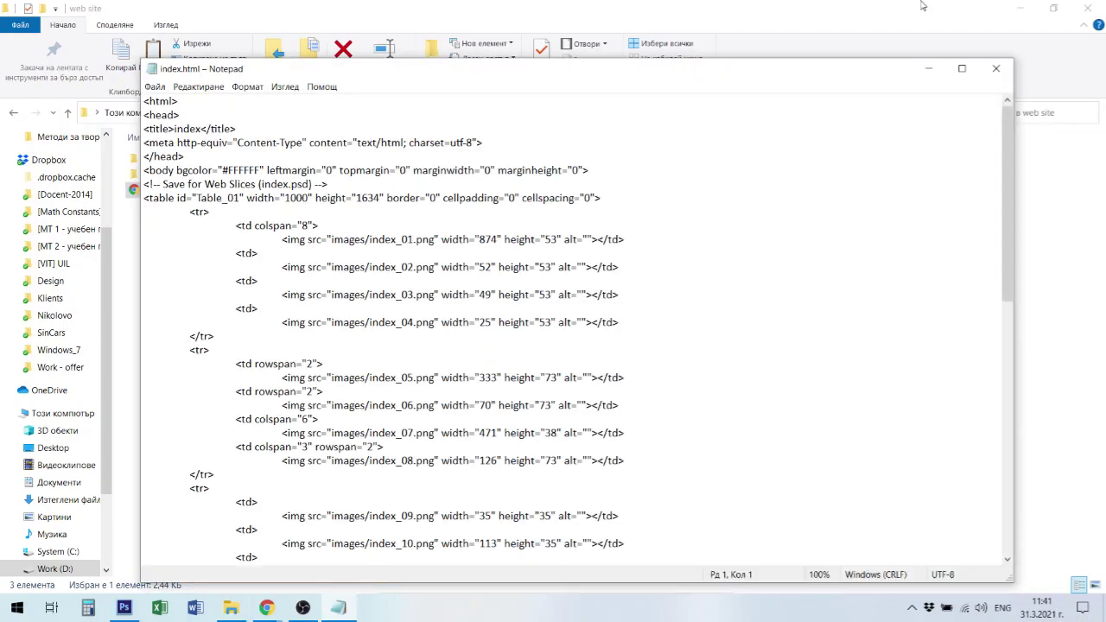
pyautogui.doubleClick(884, 73)
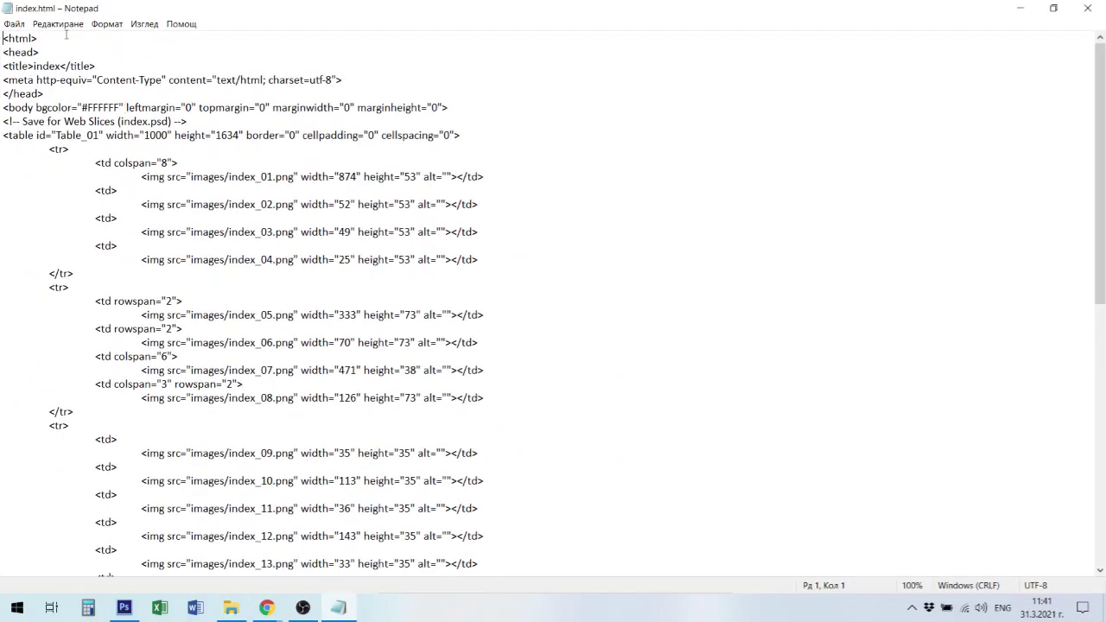
# Examine the head, title, body and table code of index.html down to the closing tags, and close Notepad.
pyautogui.scroll(-5, 72, 101)
pyautogui.scroll(5, 67, 107)
pyautogui.moveTo(45, 40); pyautogui.dragTo(1, 52)
pyautogui.moveTo(136, 62); pyautogui.dragTo(2, 69)
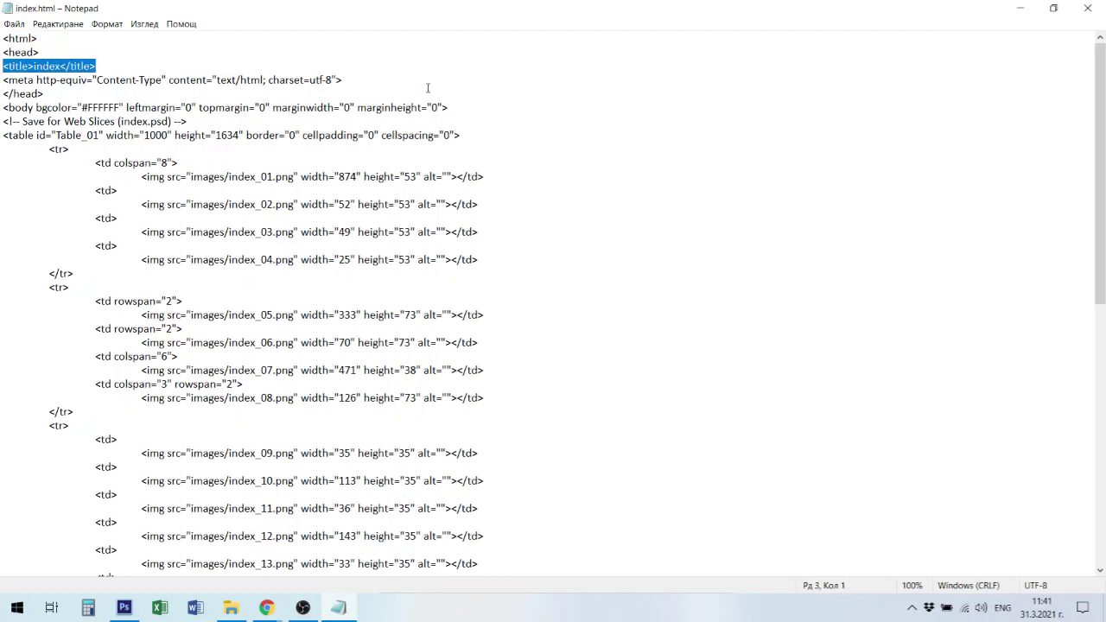
pyautogui.moveTo(115, 81); pyautogui.dragTo(6, 94)
pyautogui.click(79, 107)
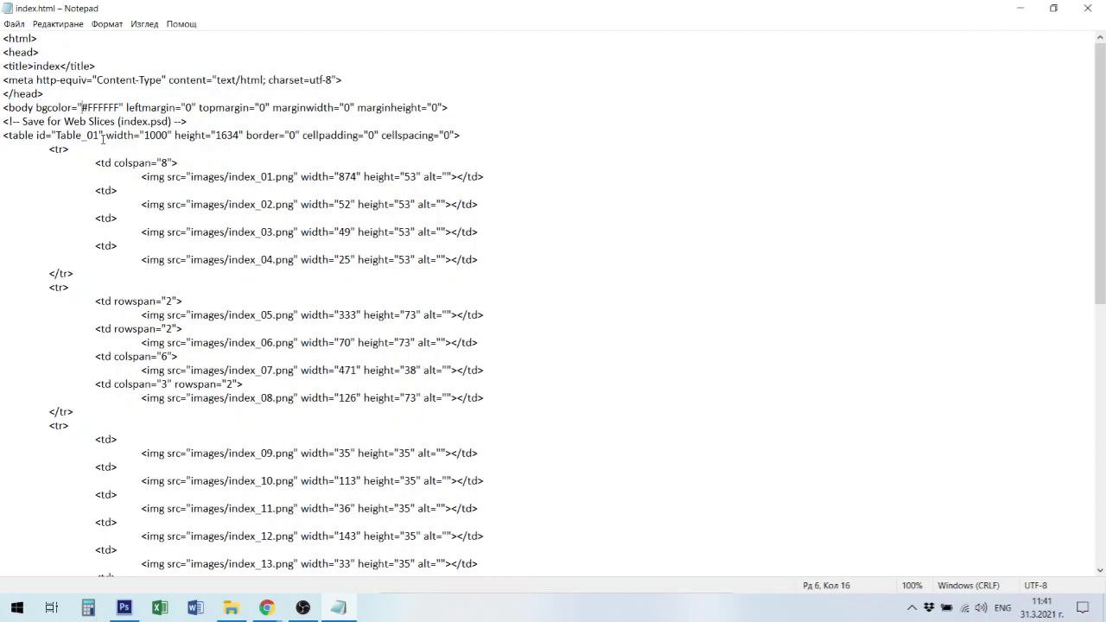
pyautogui.scroll(-13, 275, 381)
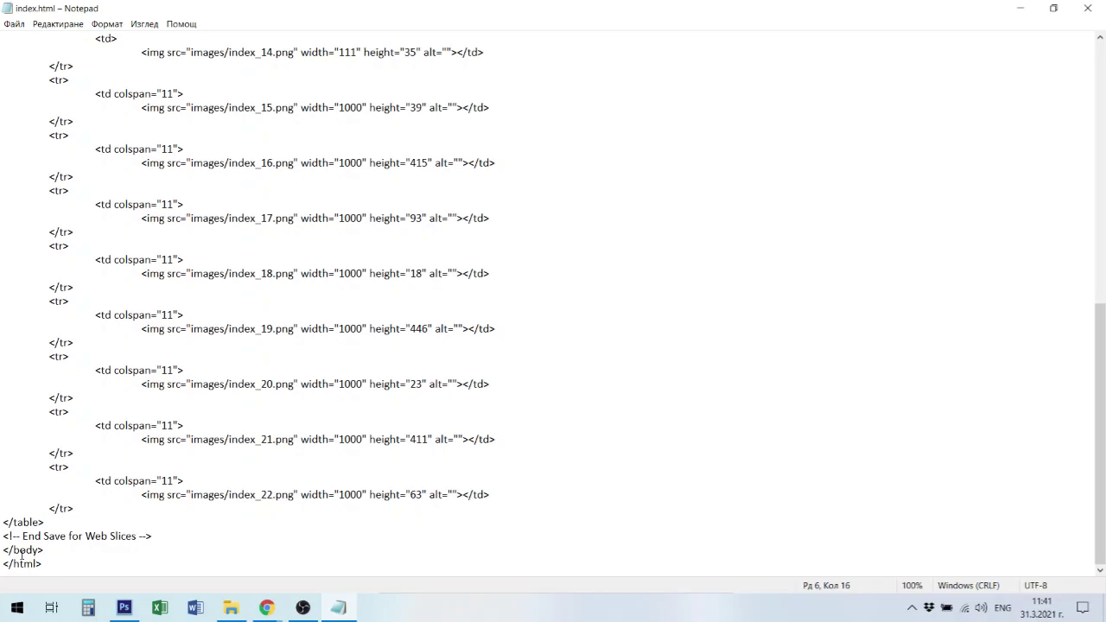
pyautogui.scroll(13, 127, 357)
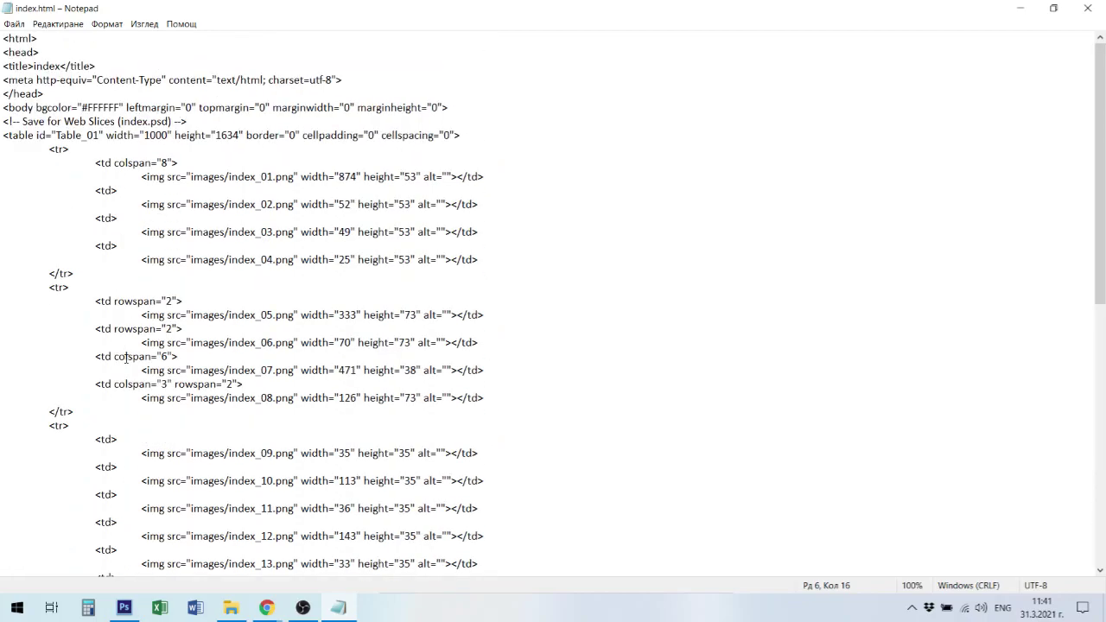
pyautogui.scroll(-13, 168, 311)
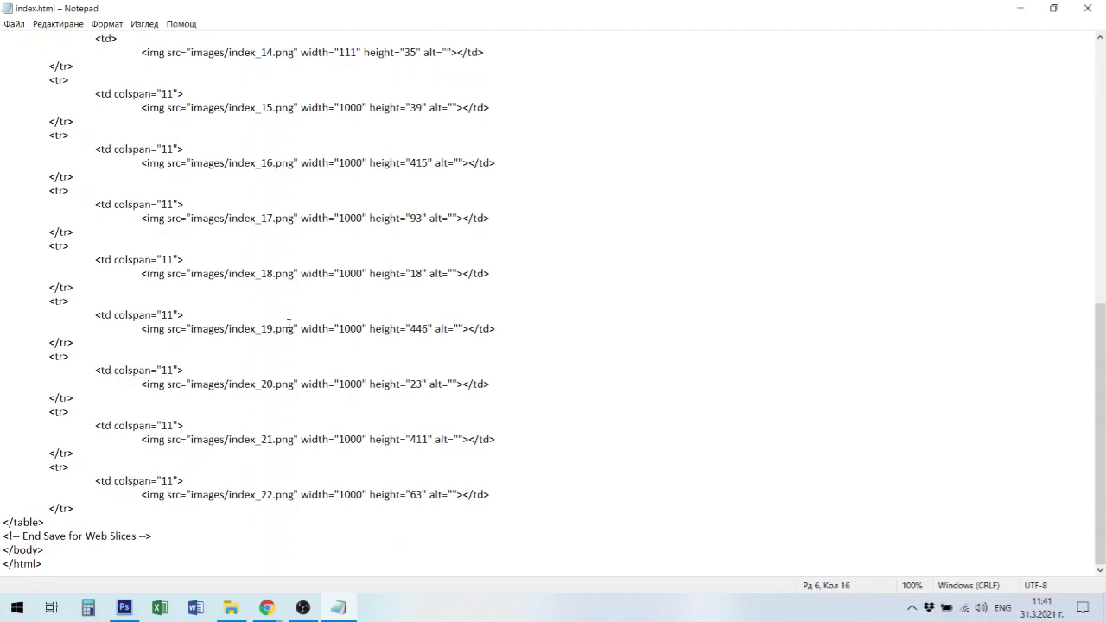
pyautogui.scroll(13, 289, 325)
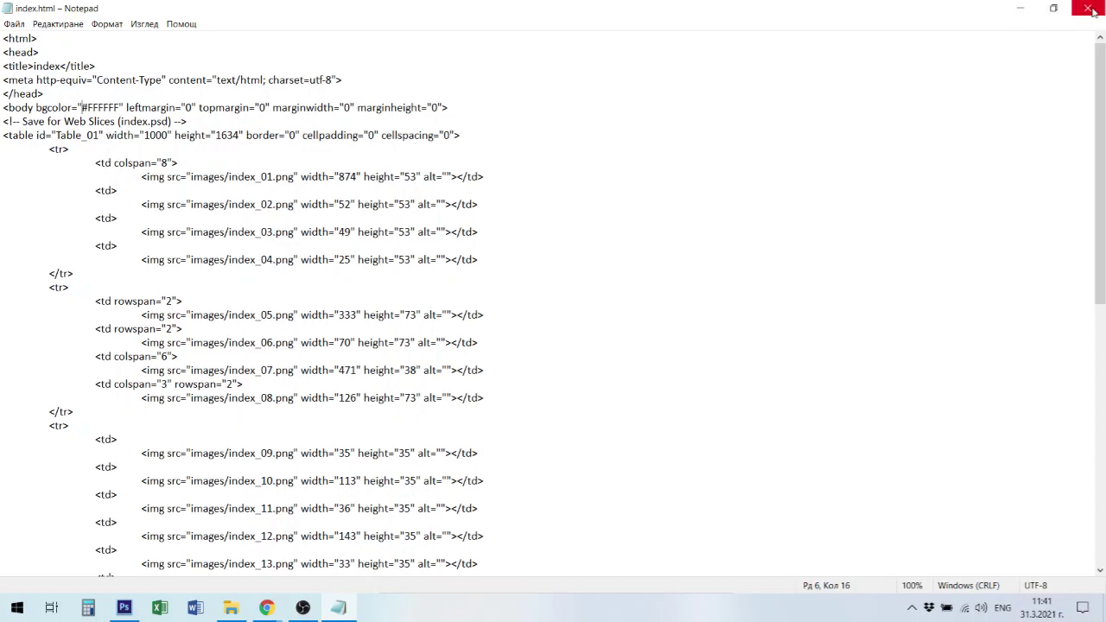
pyautogui.click(1091, 10)
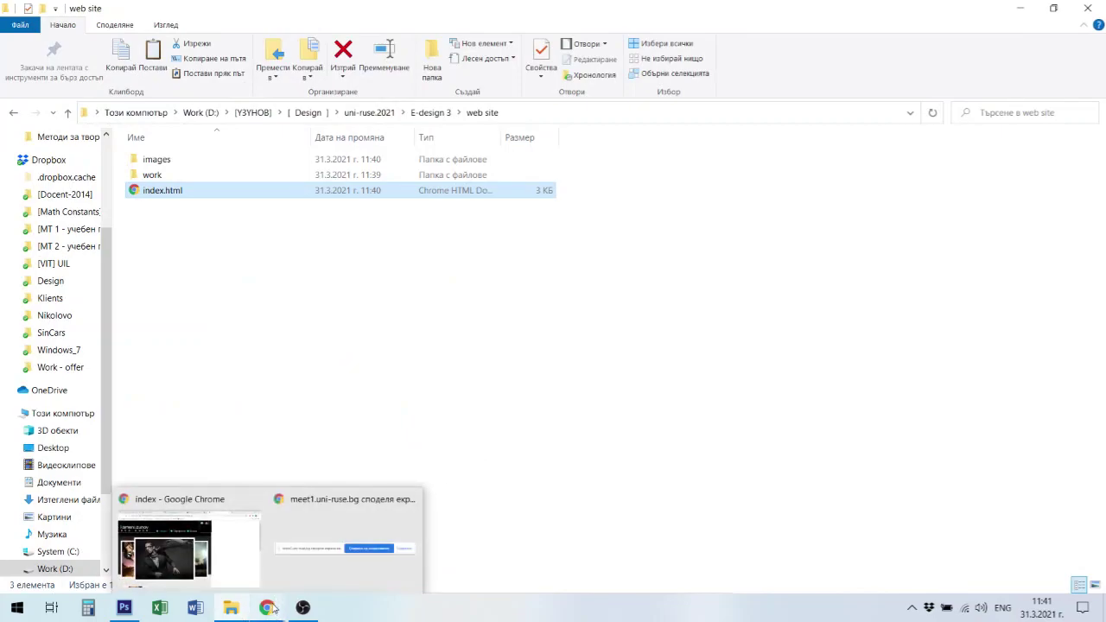
# Look for the Edit with Notepad++ option for index.html, and switch to a new tab in Chrome.
pyautogui.click(187, 244)
pyautogui.rightClick(176, 200)
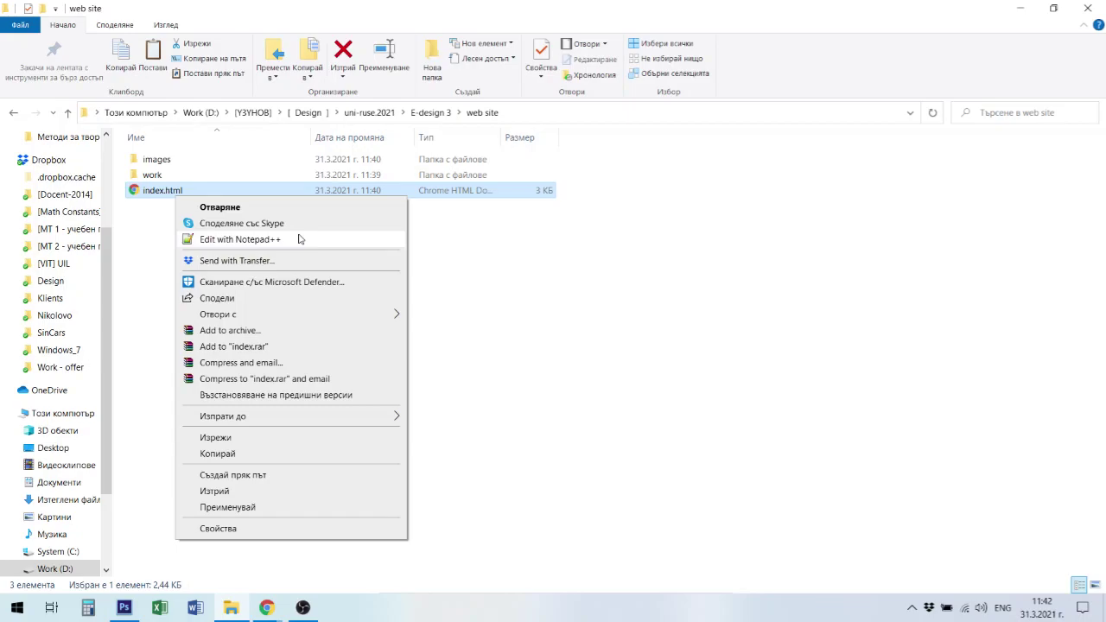
pyautogui.click(267, 607)
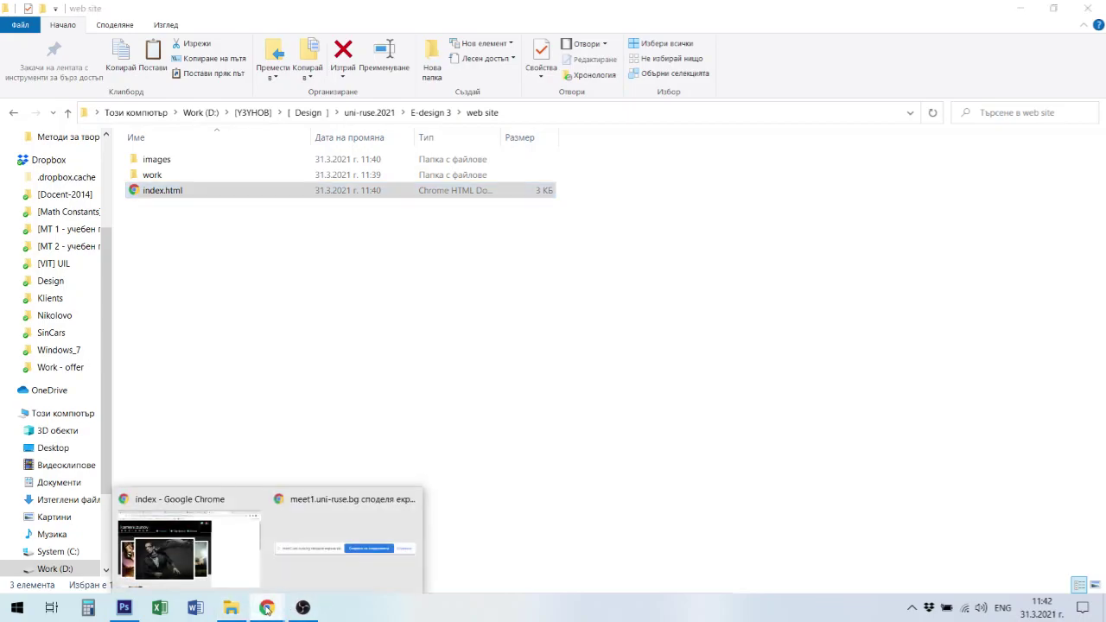
pyautogui.click(215, 566)
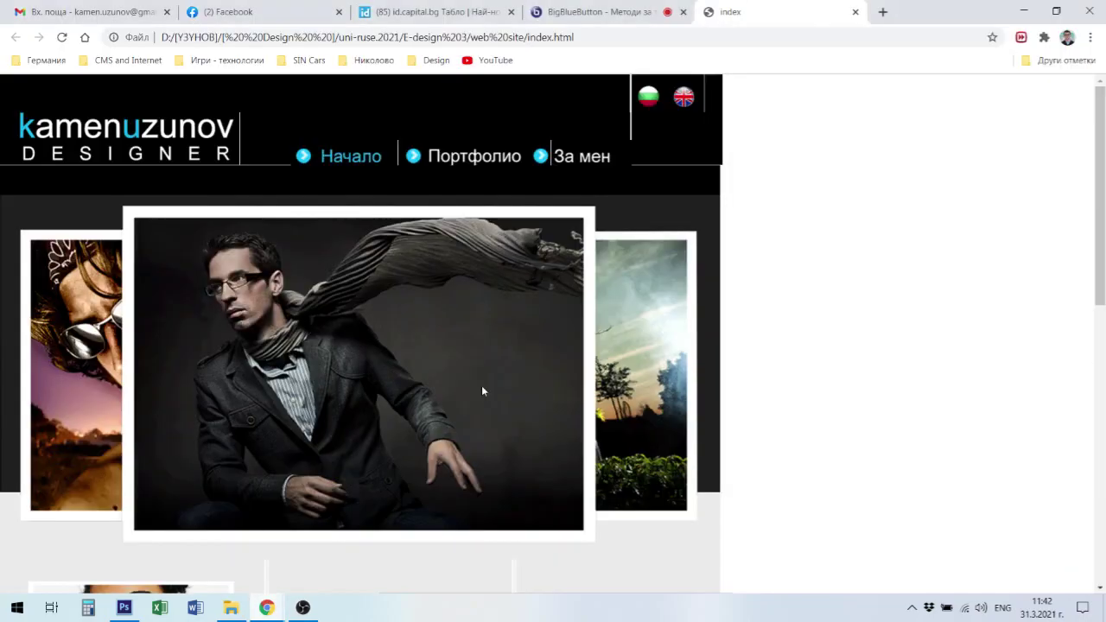
pyautogui.click(884, 12)
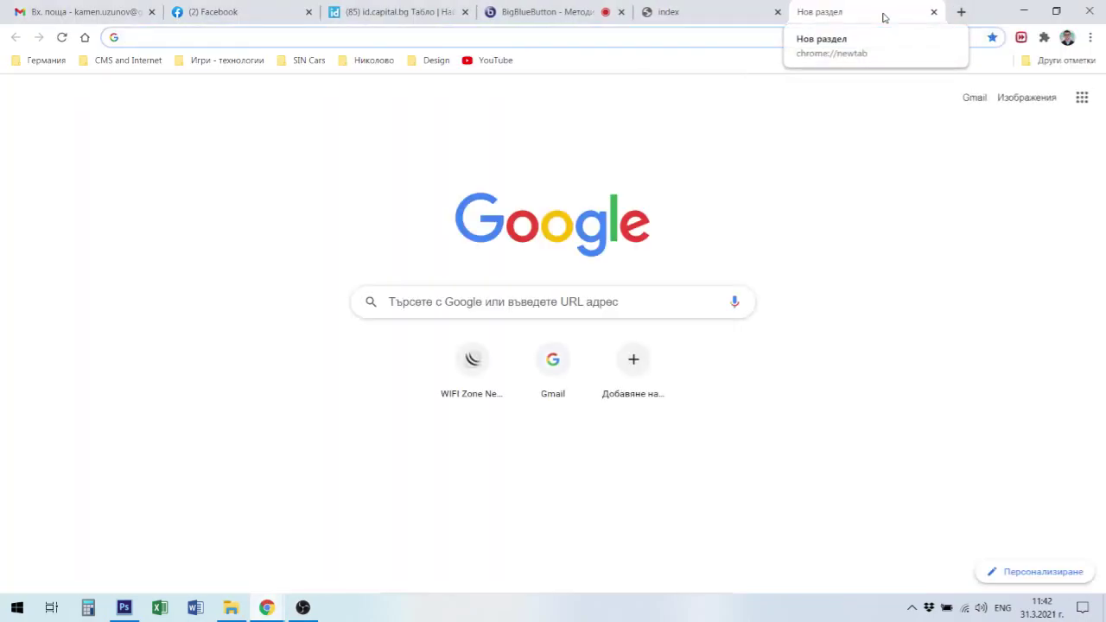
# Search Google for "download notepad++ 64" in the maximized browser window.
pyautogui.write('download.bg')
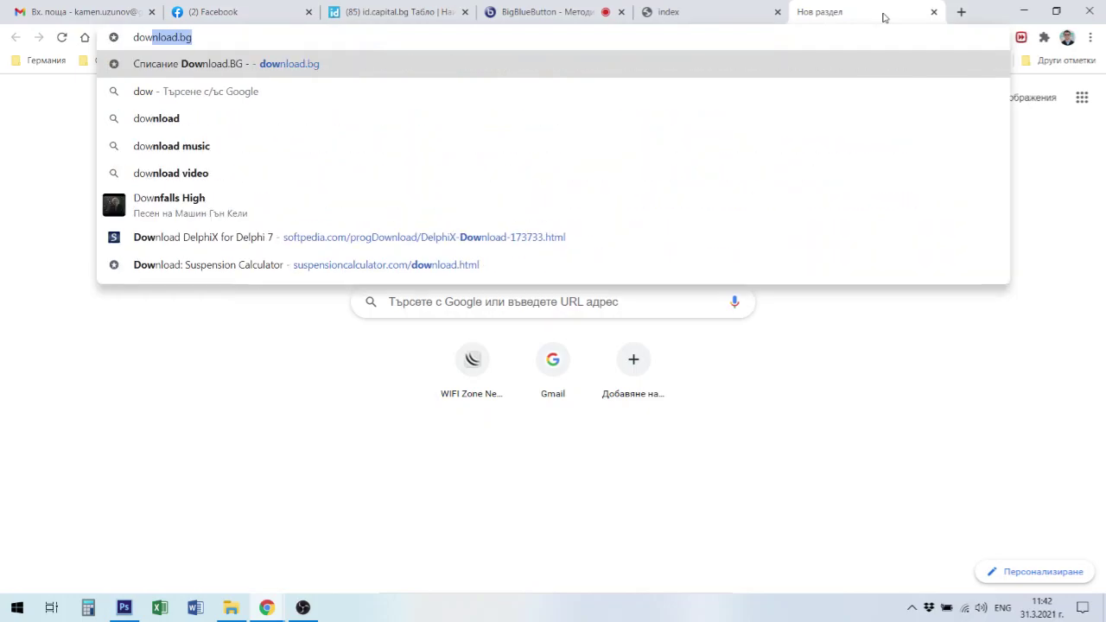
pyautogui.doubleClick(1000, 6)
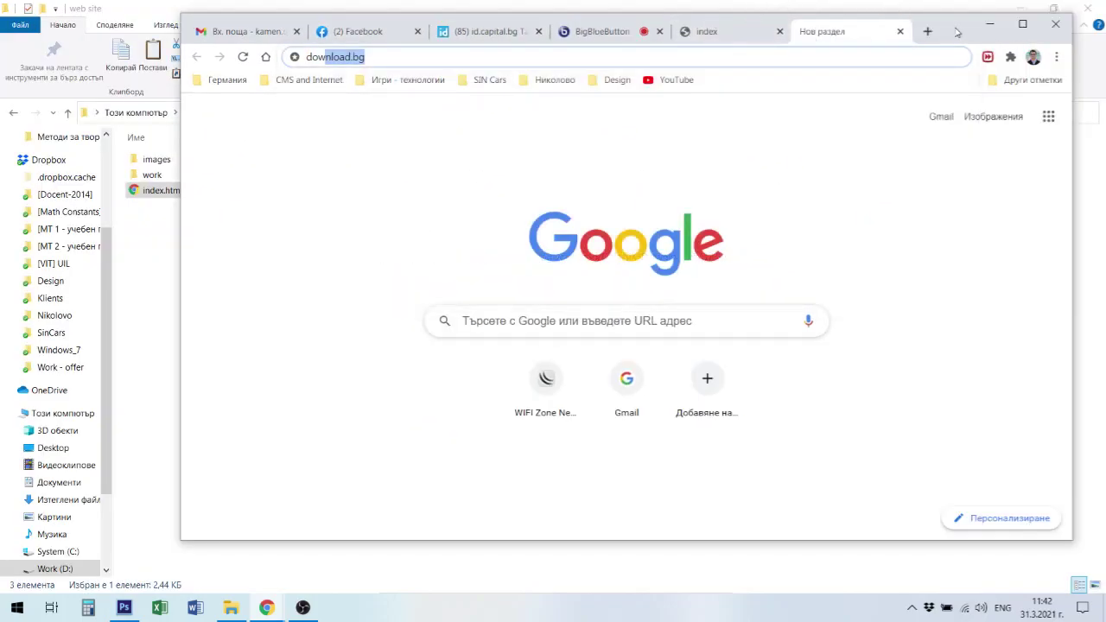
pyautogui.doubleClick(957, 32)
pyautogui.click(180, 38)
pyautogui.doubleClick(179, 38)
pyautogui.press('BackSpace')
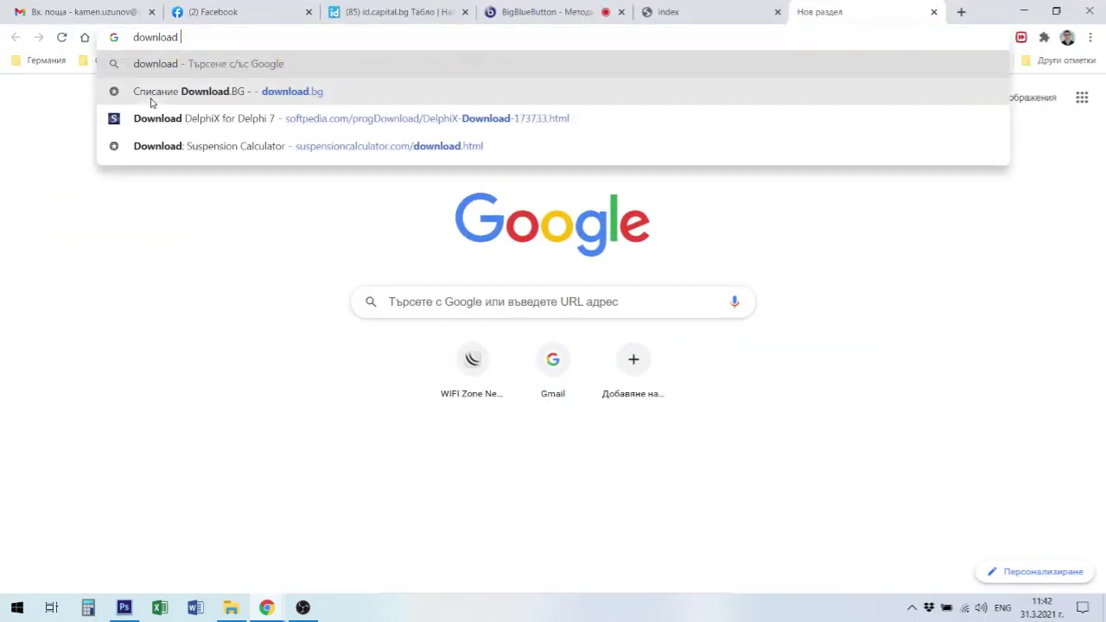
pyautogui.write('note')
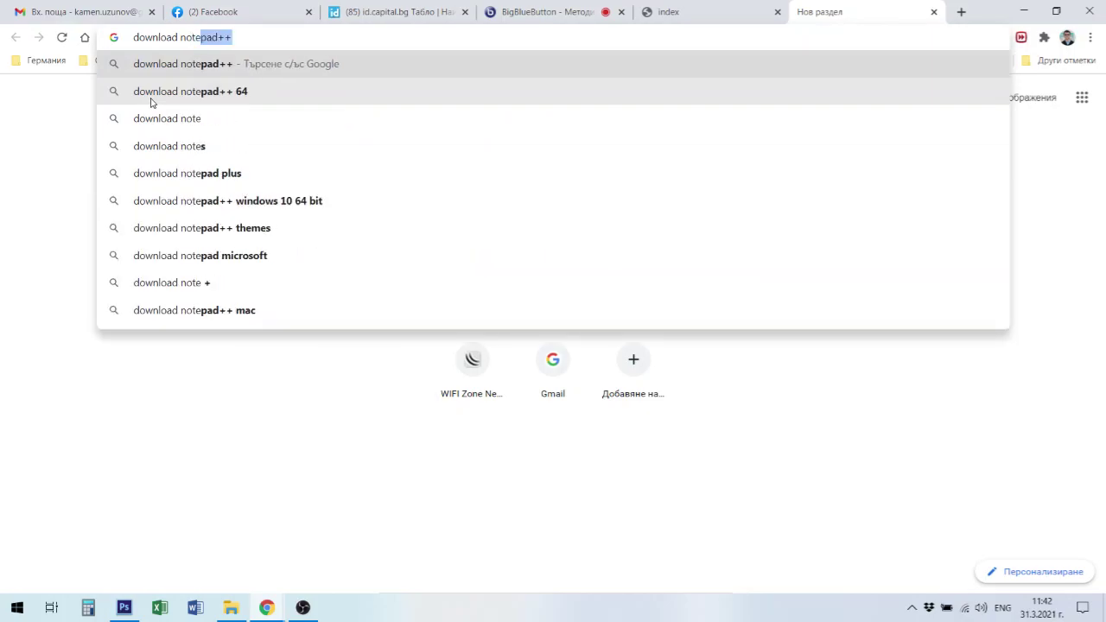
pyautogui.write('pad==')
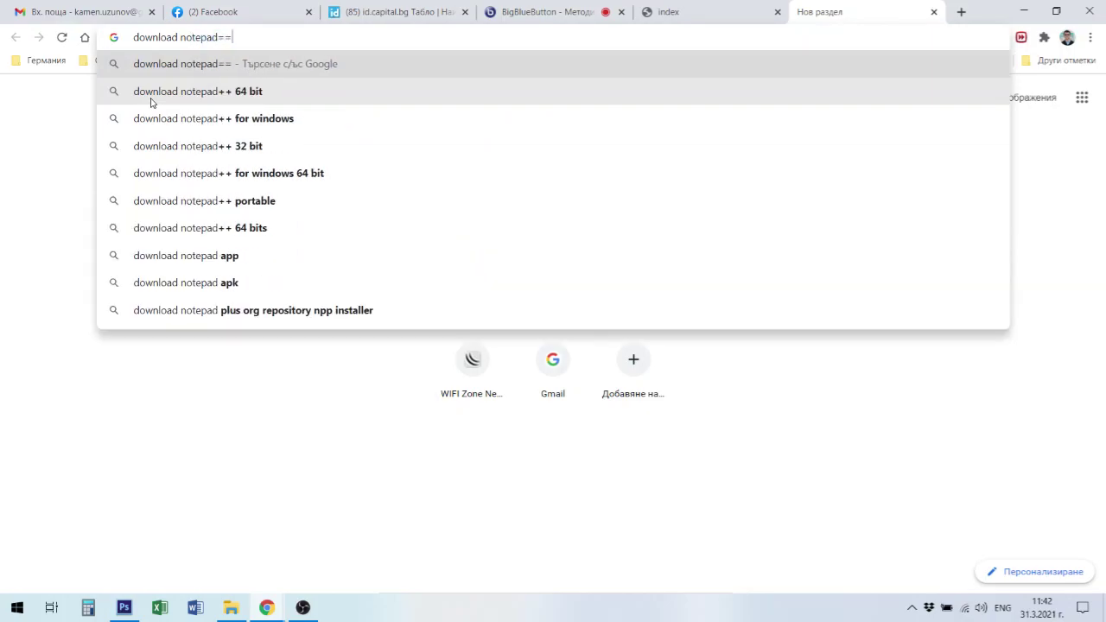
pyautogui.press('BackSpace')
pyautogui.press('BackSpace')
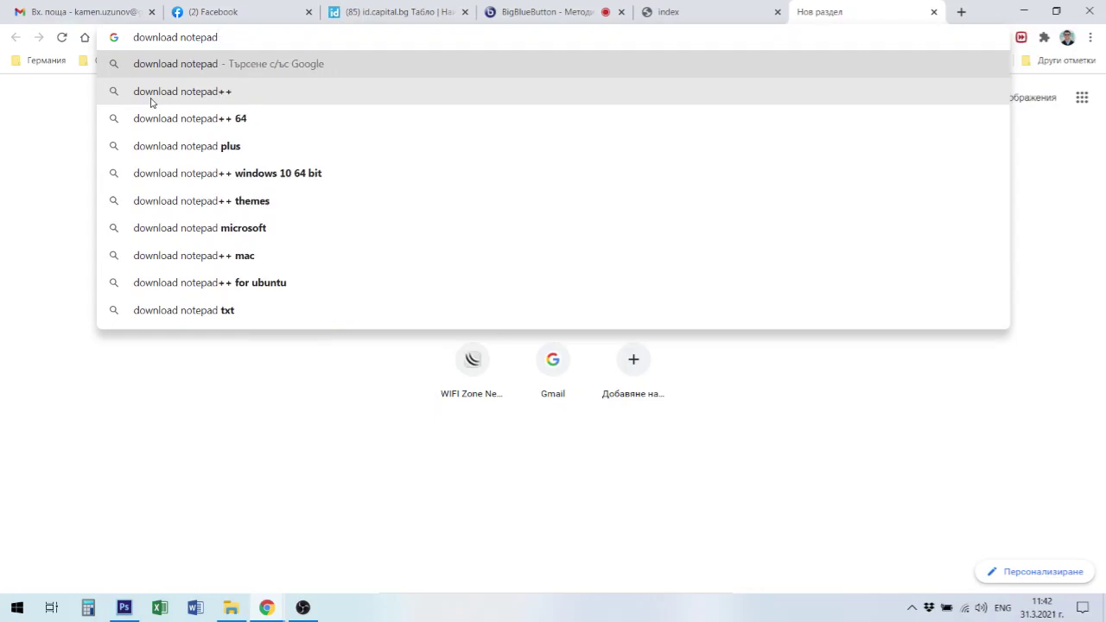
pyautogui.write('++')
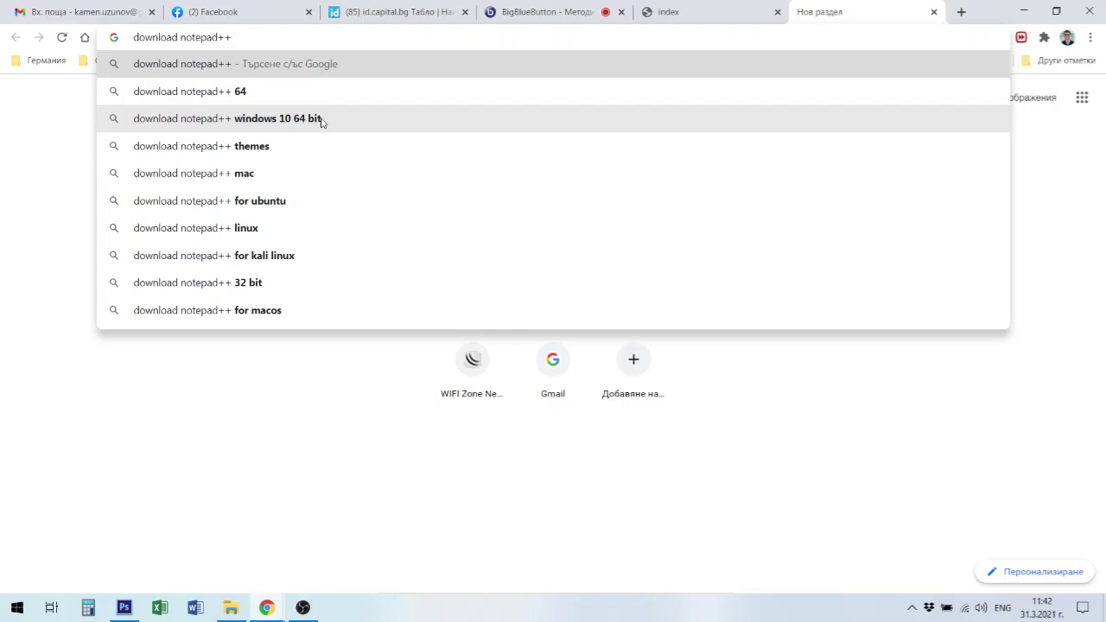
pyautogui.click(217, 100)
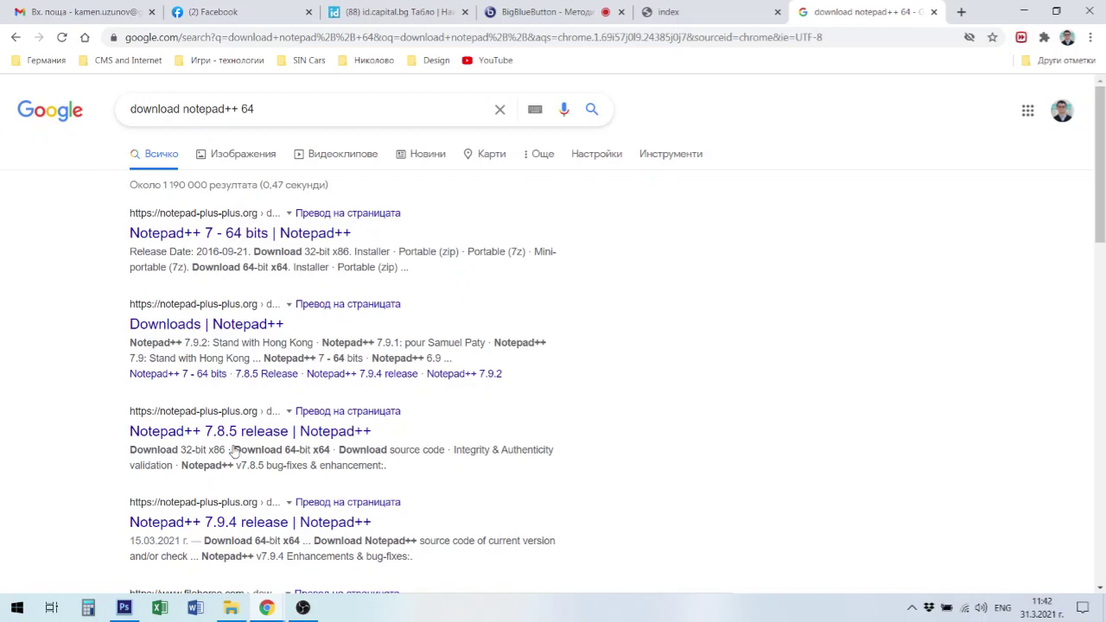
# Check the BigBlueButton meeting tab and return to the Google search results.
pyautogui.click(267, 612)
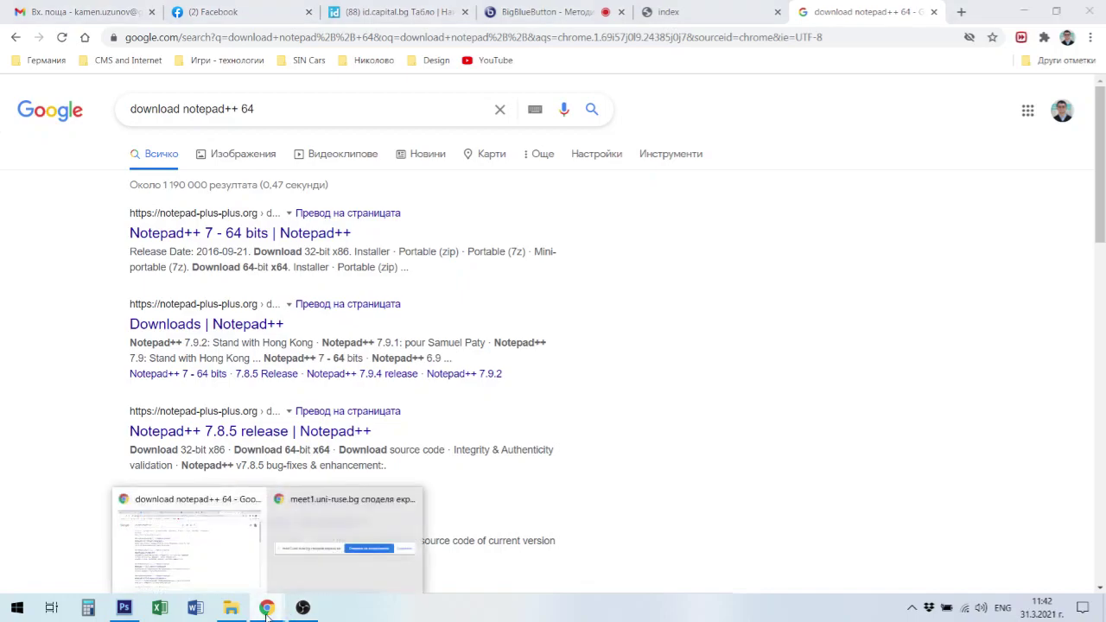
pyautogui.click(224, 554)
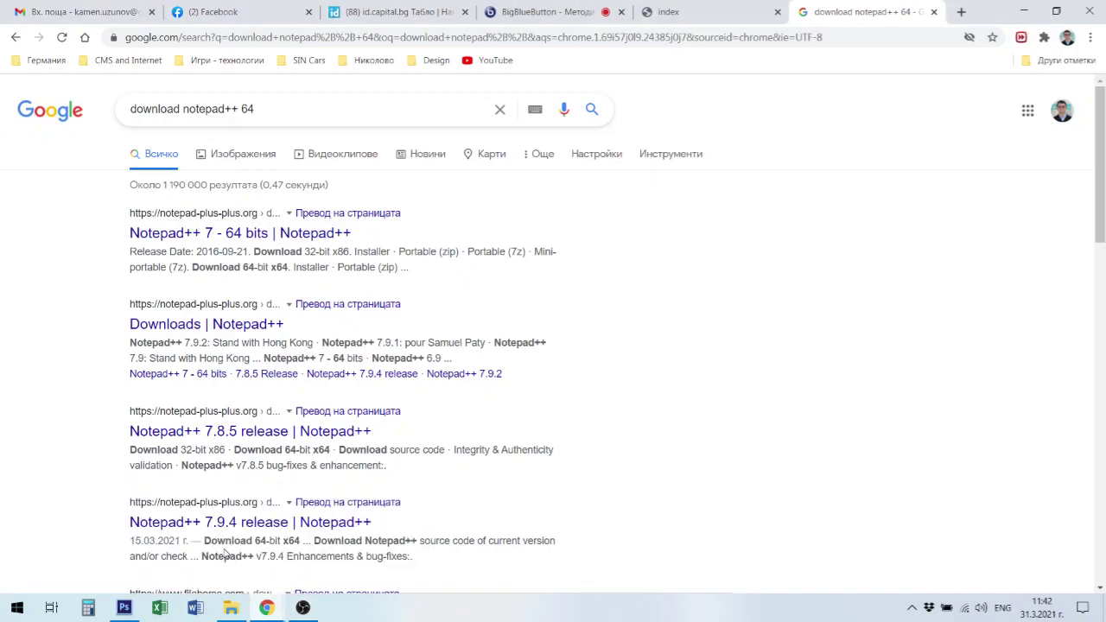
pyautogui.click(567, 12)
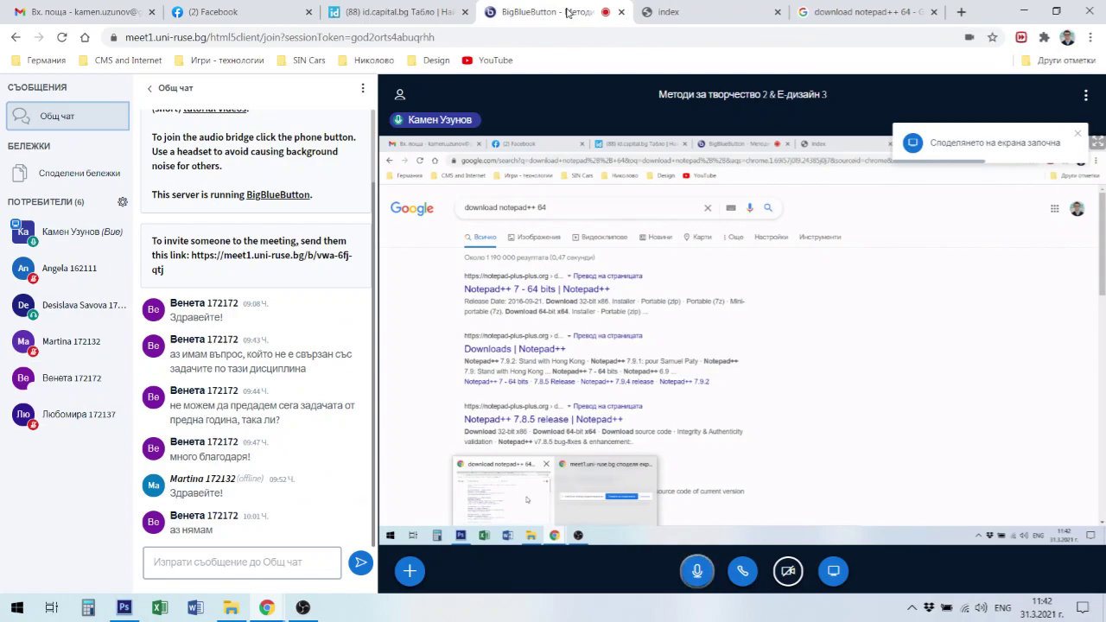
pyautogui.click(871, 11)
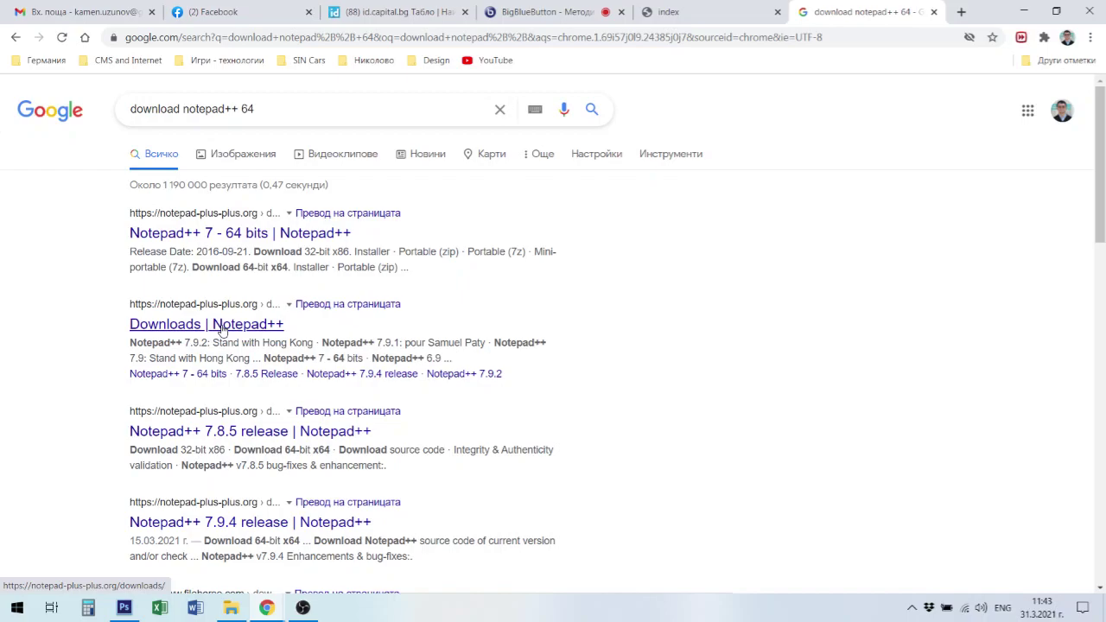
# Open the Notepad++ 7 - 64 bits result, examine its 32-bit and 64-bit download options, and close the tab.
pyautogui.click(264, 236)
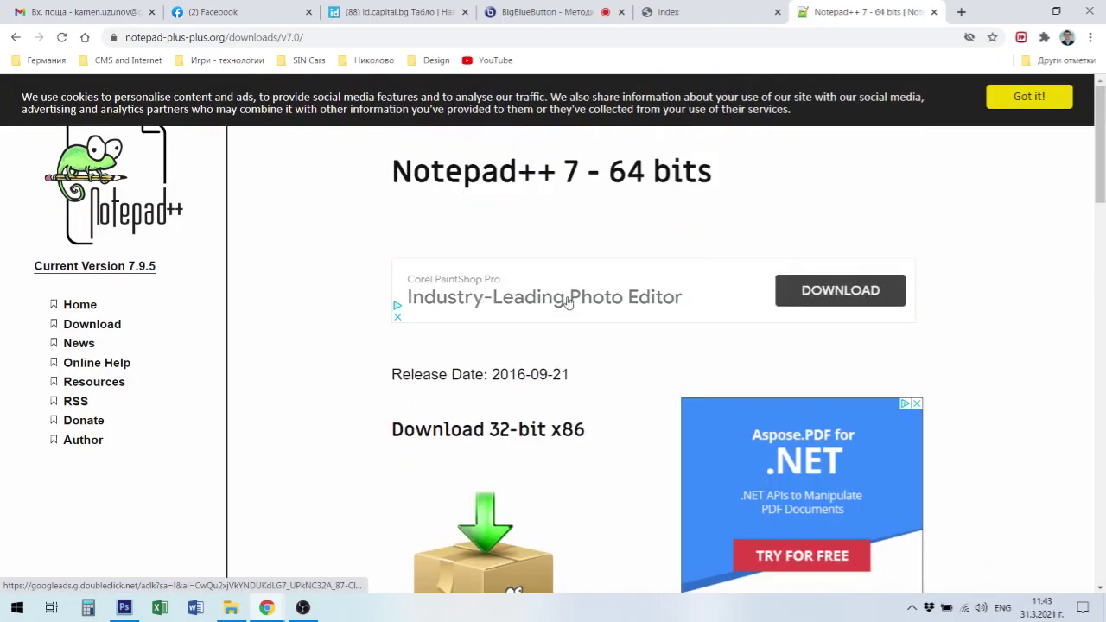
pyautogui.scroll(-1, 520, 469)
pyautogui.scroll(-3, 510, 489)
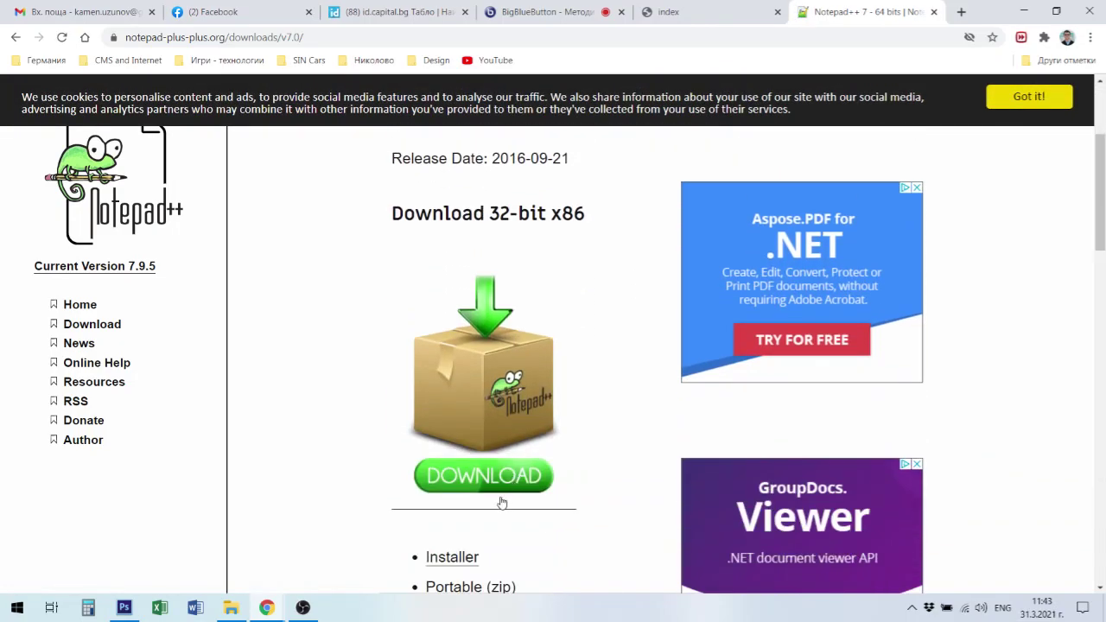
pyautogui.scroll(-2, 497, 497)
pyautogui.scroll(-3, 570, 502)
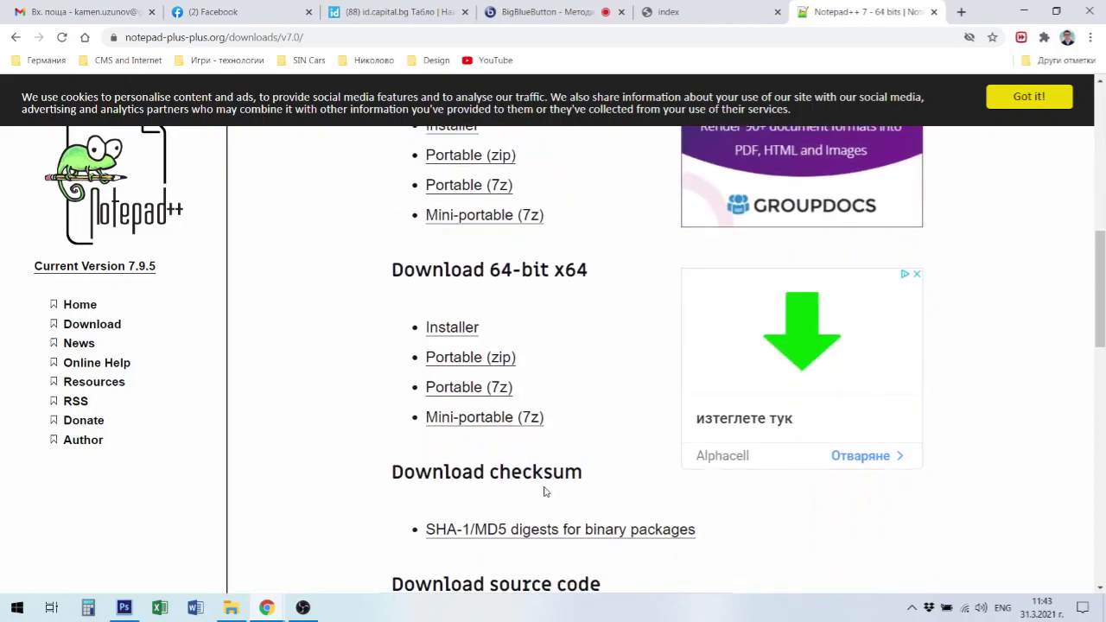
pyautogui.scroll(-2, 519, 307)
pyautogui.scroll(3, 550, 295)
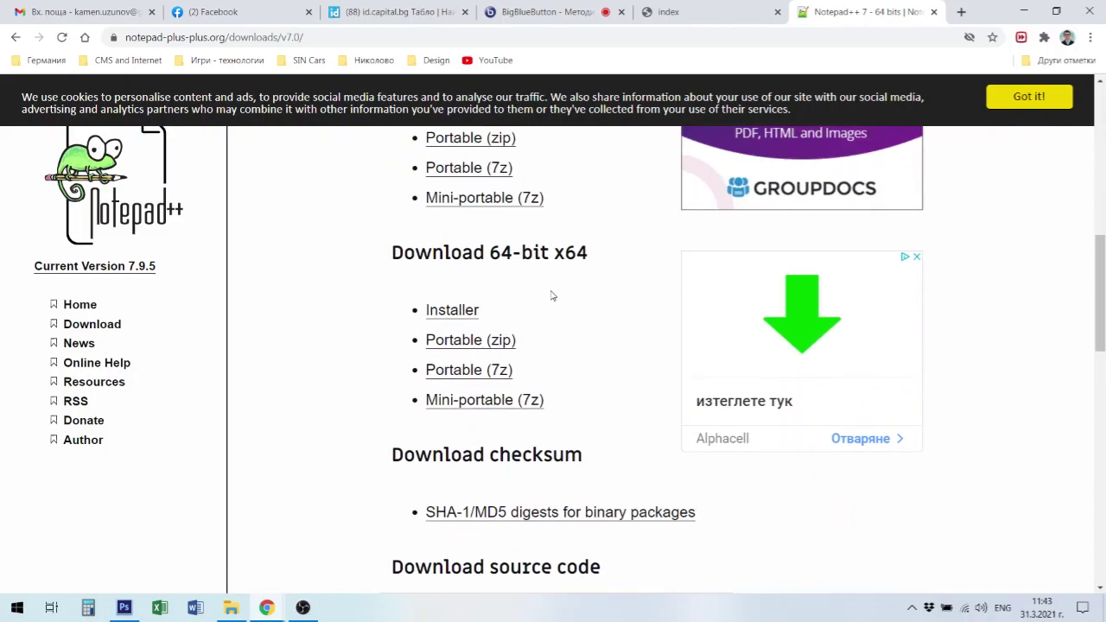
pyautogui.scroll(-2, 571, 311)
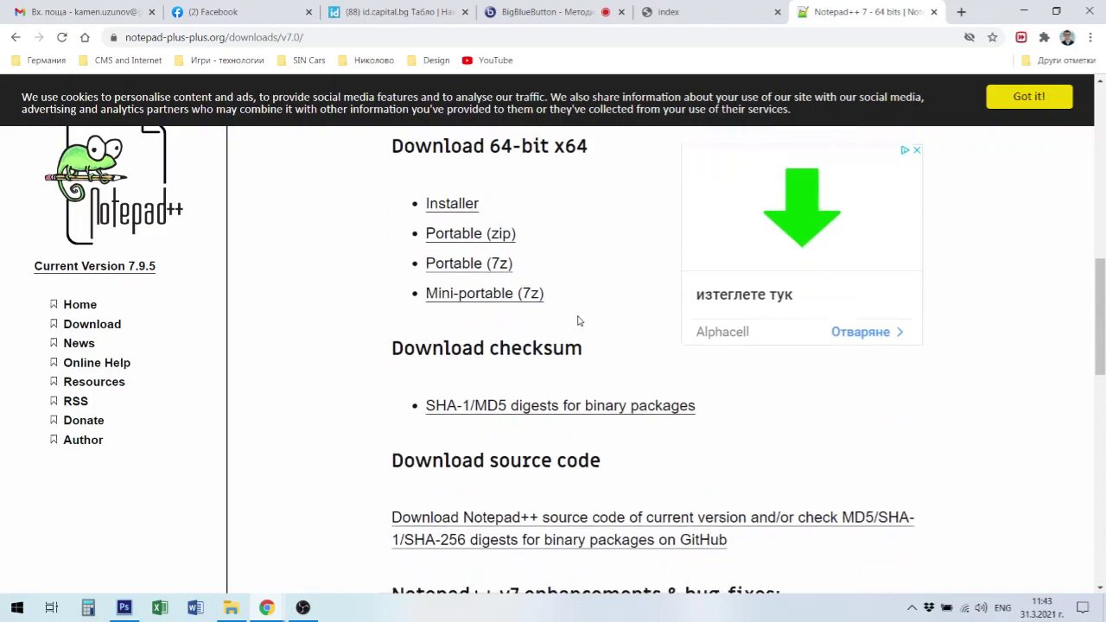
pyautogui.scroll(3, 579, 326)
pyautogui.scroll(2, 657, 433)
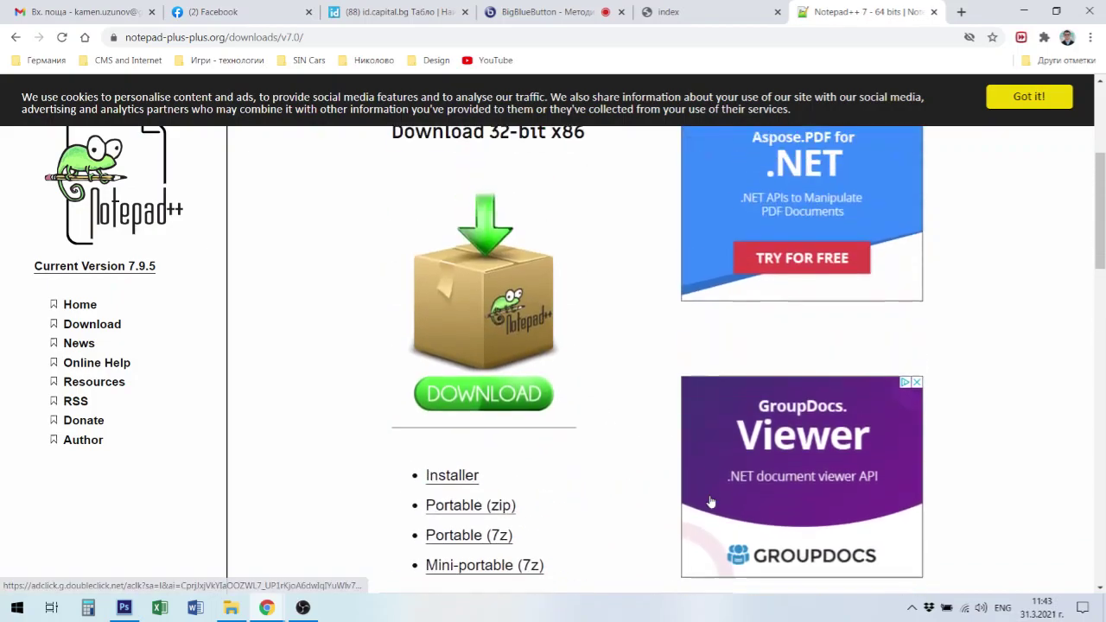
pyautogui.scroll(-4, 709, 501)
pyautogui.scroll(-3, 527, 504)
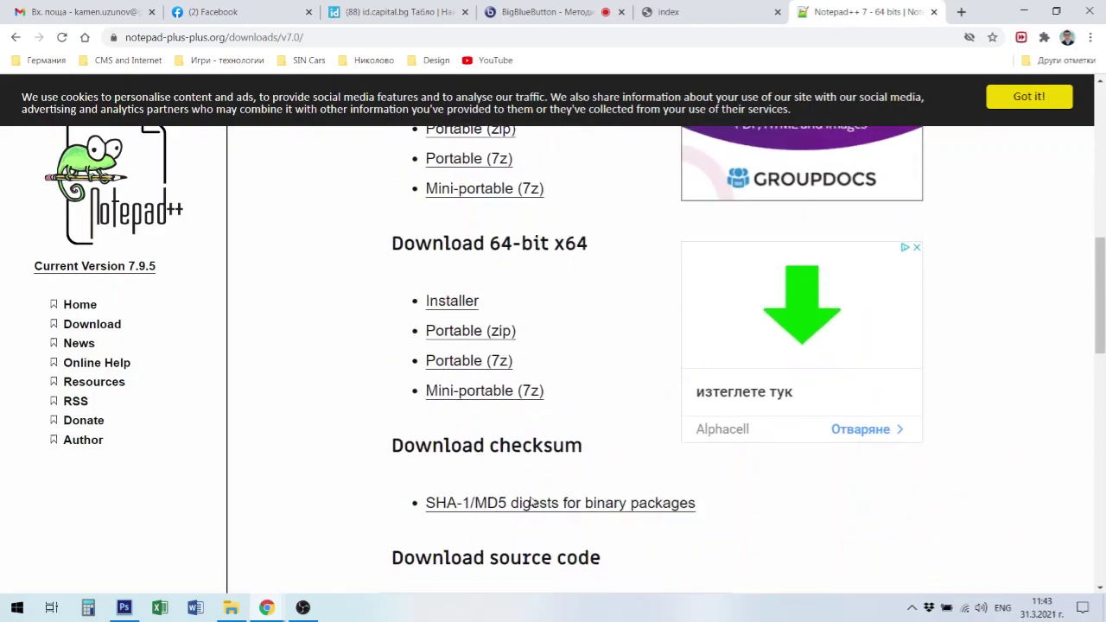
pyautogui.scroll(5, 358, 351)
pyautogui.scroll(4, 417, 339)
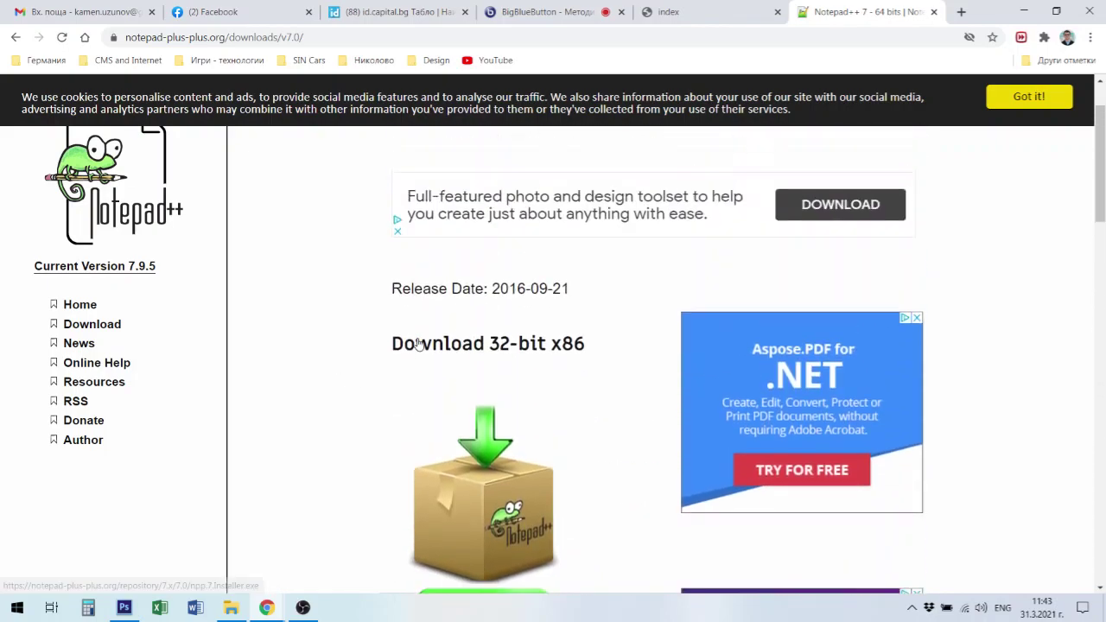
pyautogui.scroll(-1, 528, 247)
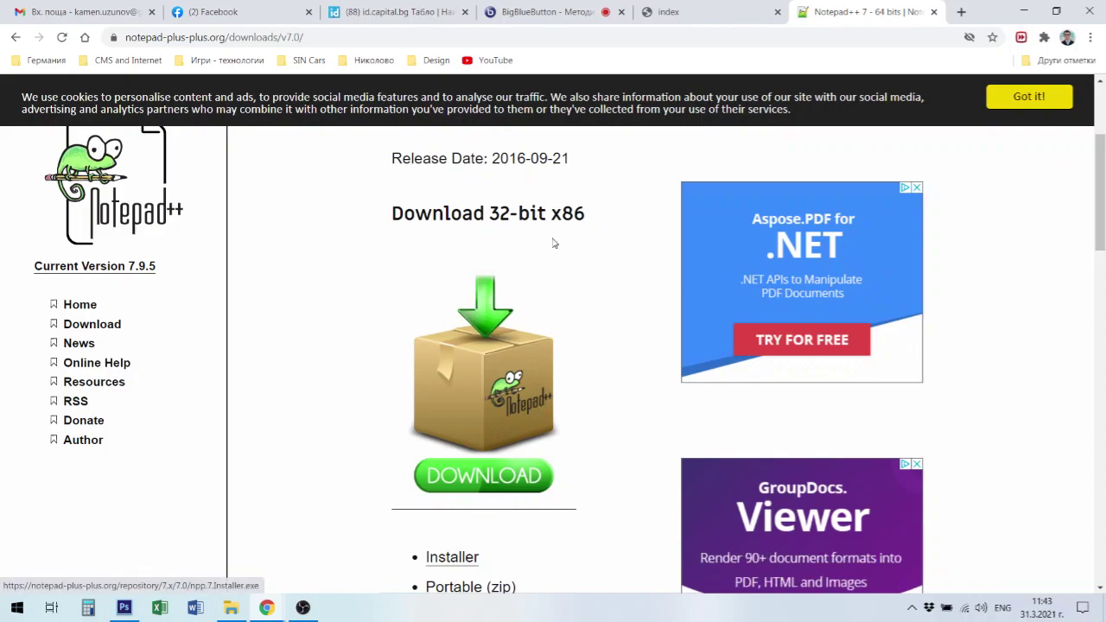
pyautogui.click(934, 12)
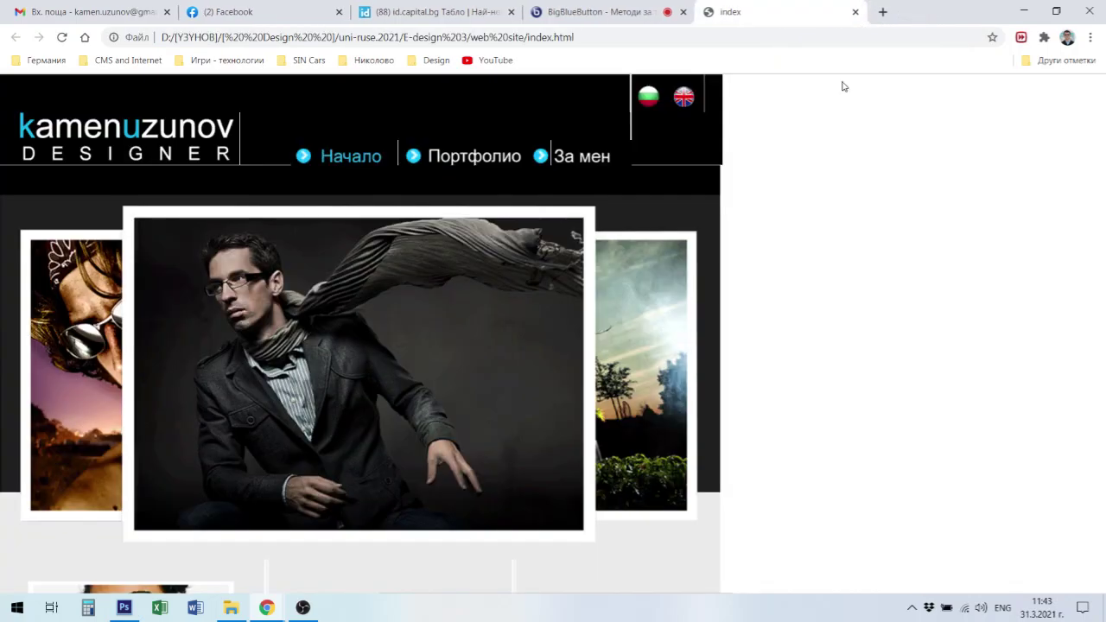
# Switch to File Explorer and open index.html from the web site folder in Notepad++.
pyautogui.click(230, 608)
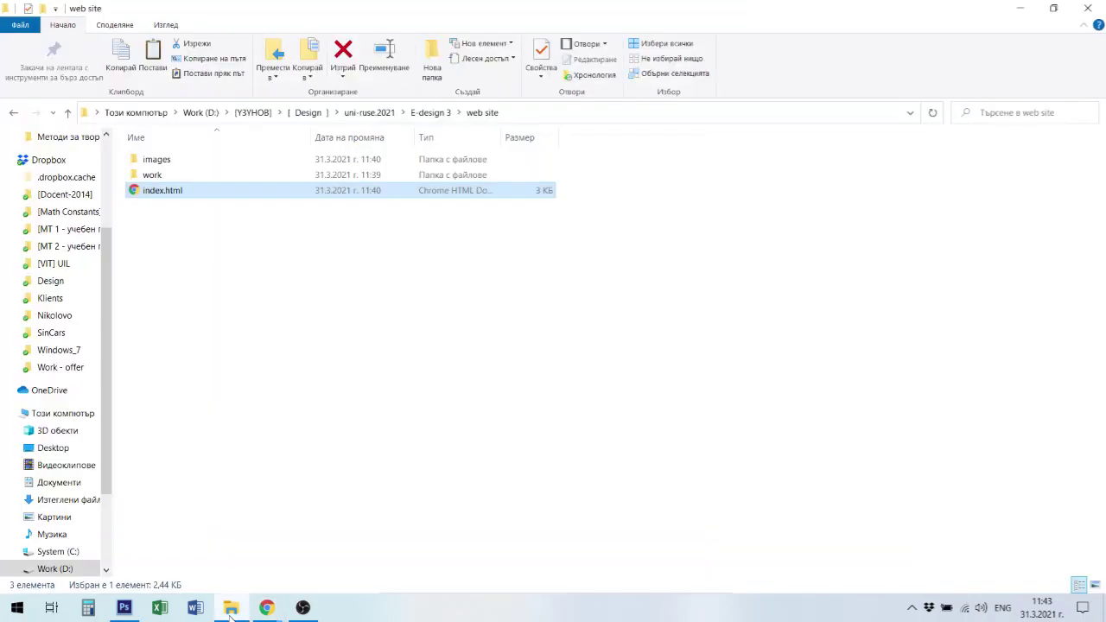
pyautogui.rightClick(133, 190)
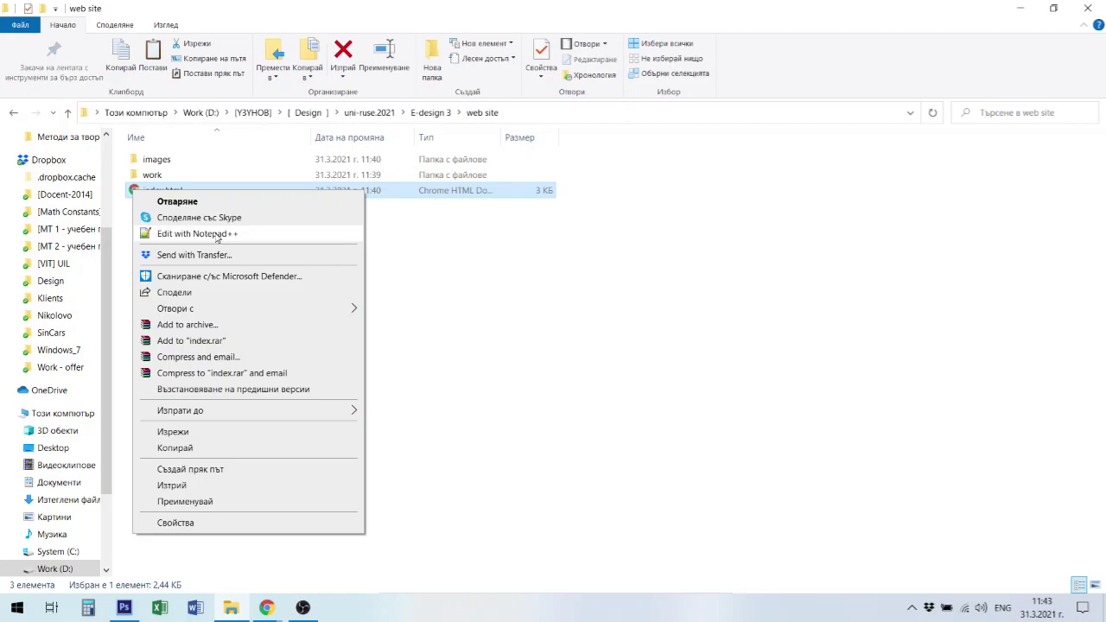
pyautogui.click(216, 236)
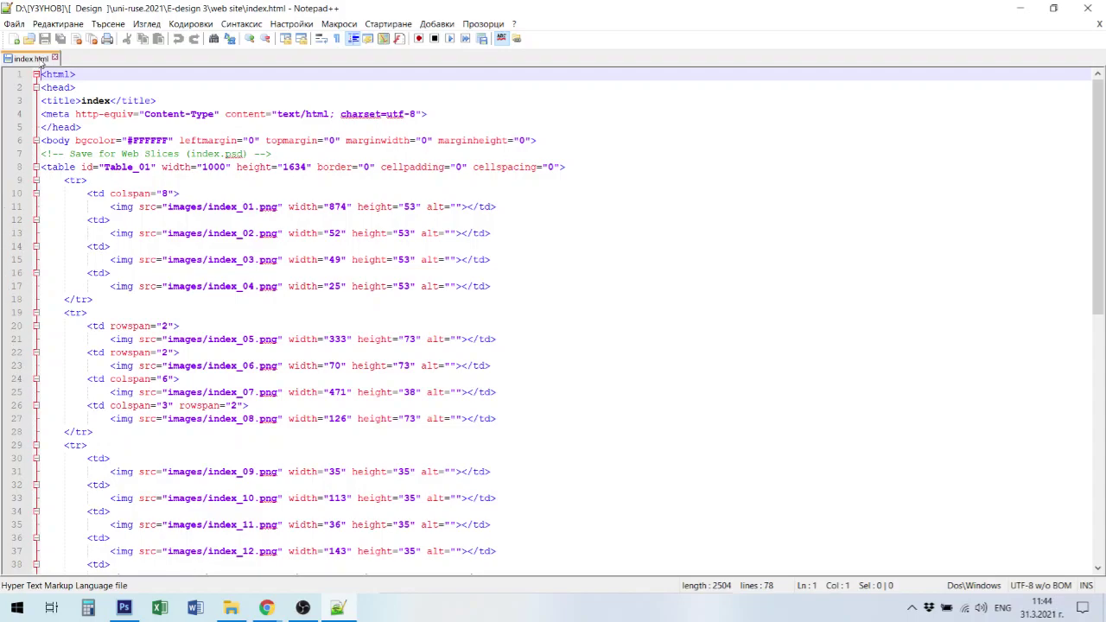
# Inspect index.html by folding and unfolding the html, head and body blocks and collapsing the table block, and switch to File Explorer.
pyautogui.click(35, 88)
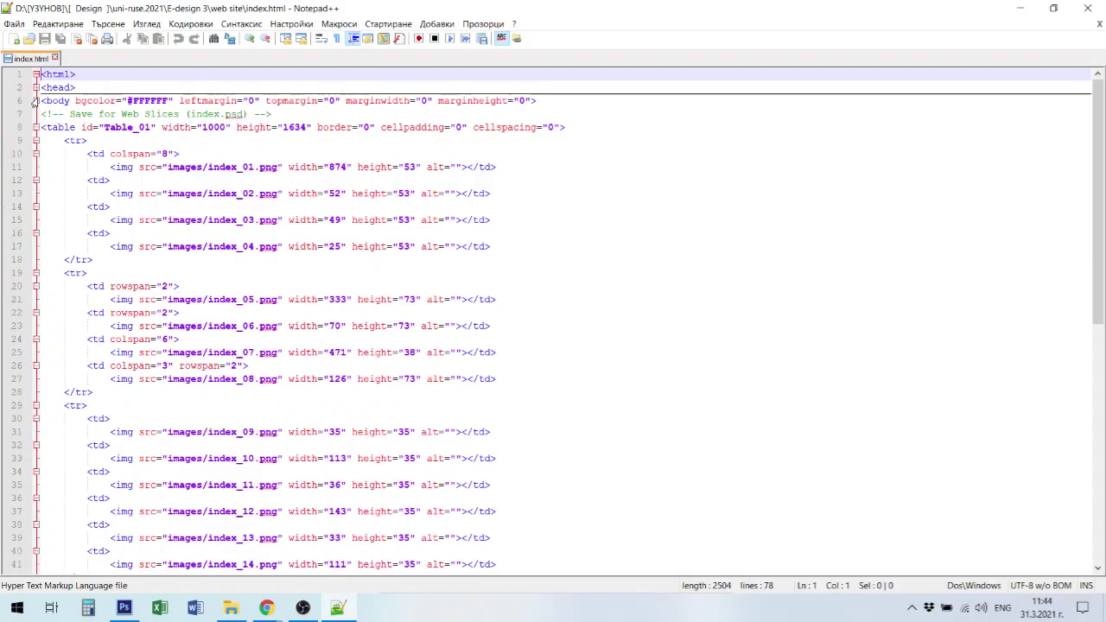
pyautogui.click(35, 101)
pyautogui.click(35, 74)
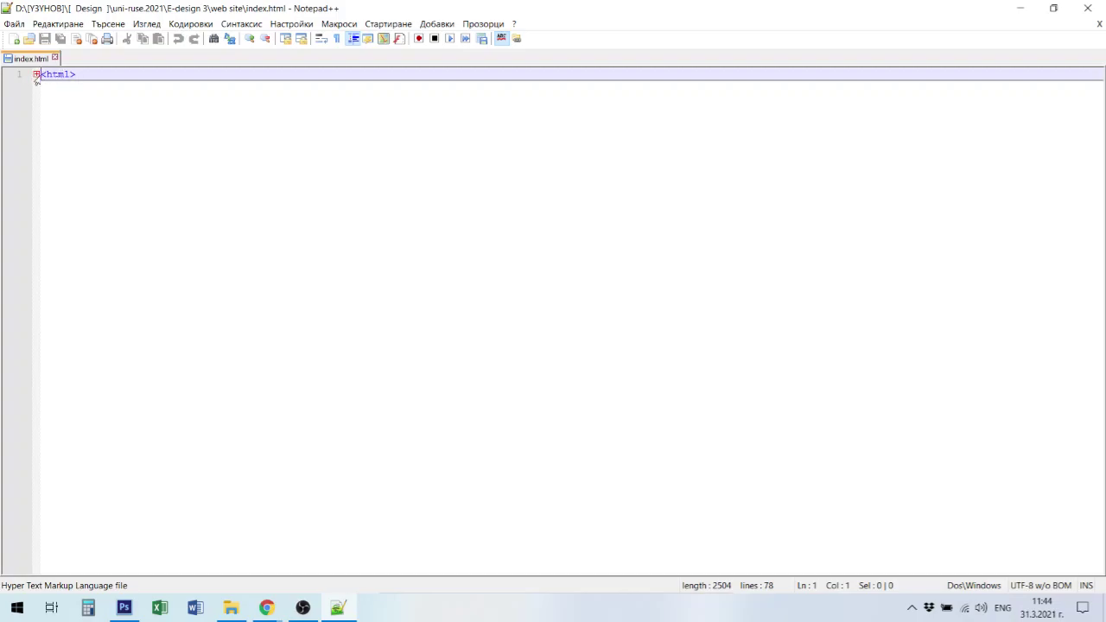
pyautogui.click(35, 74)
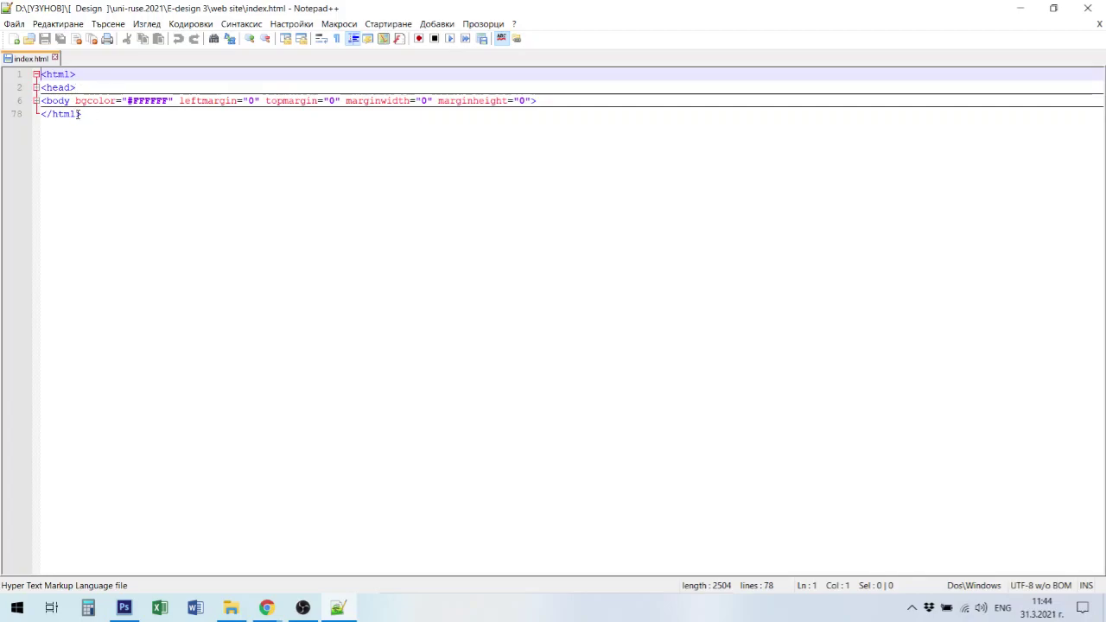
pyautogui.click(35, 88)
pyautogui.click(36, 140)
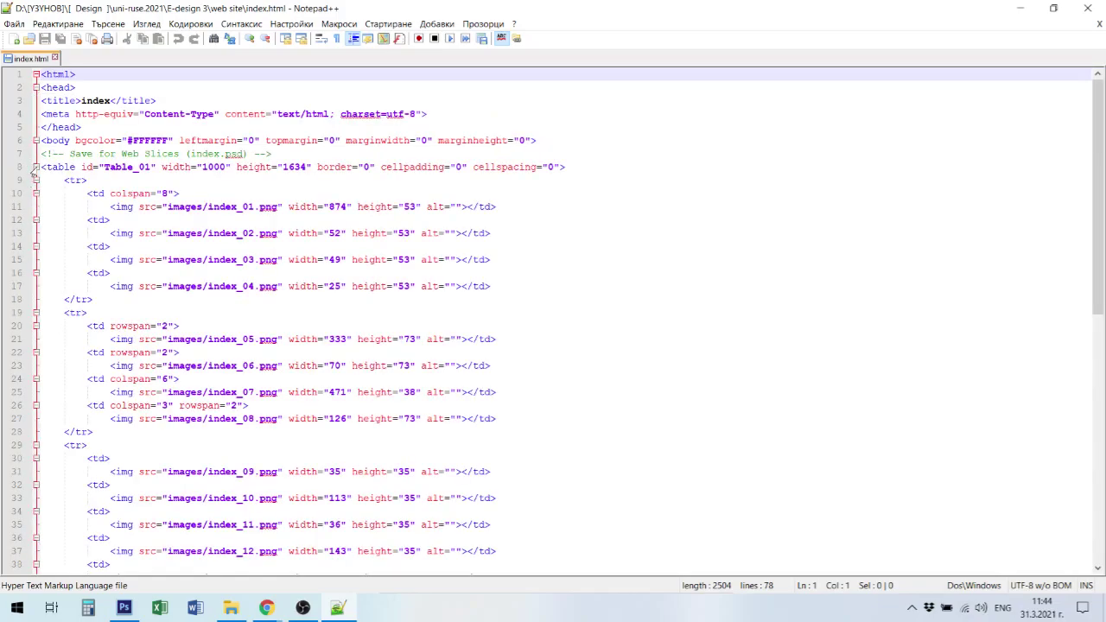
pyautogui.click(35, 167)
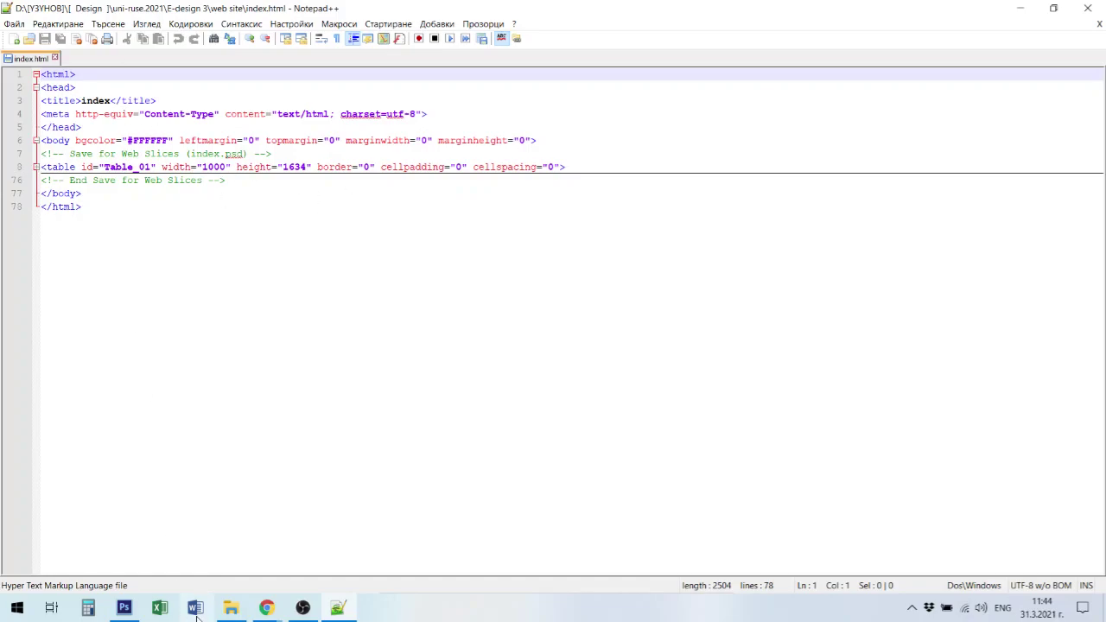
pyautogui.click(231, 607)
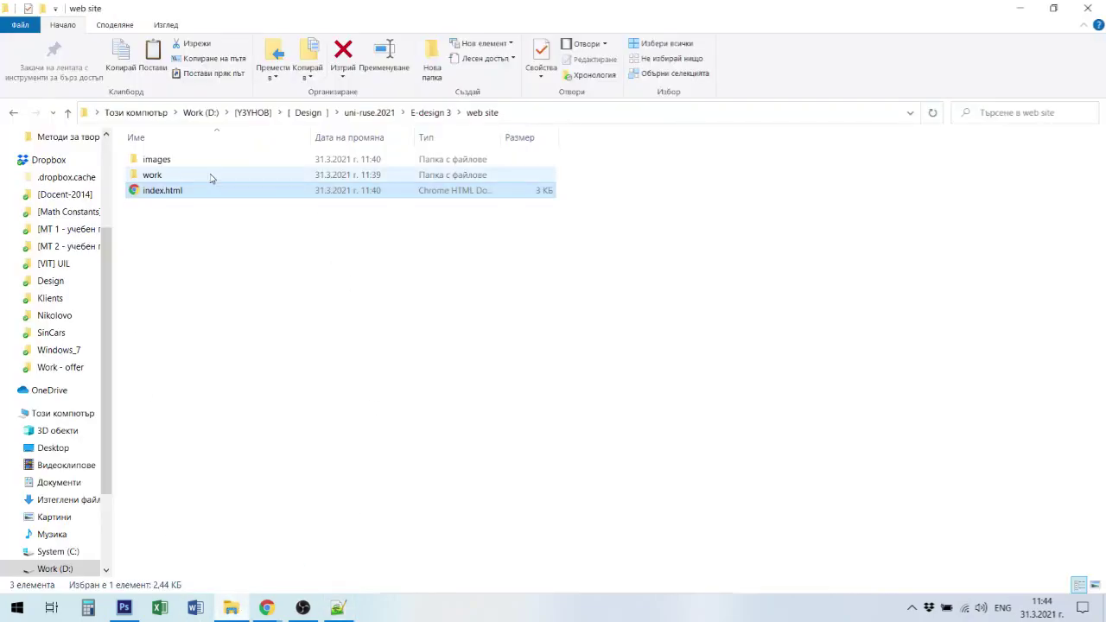
pyautogui.rightClick(150, 191)
pyautogui.moveTo(222, 310)
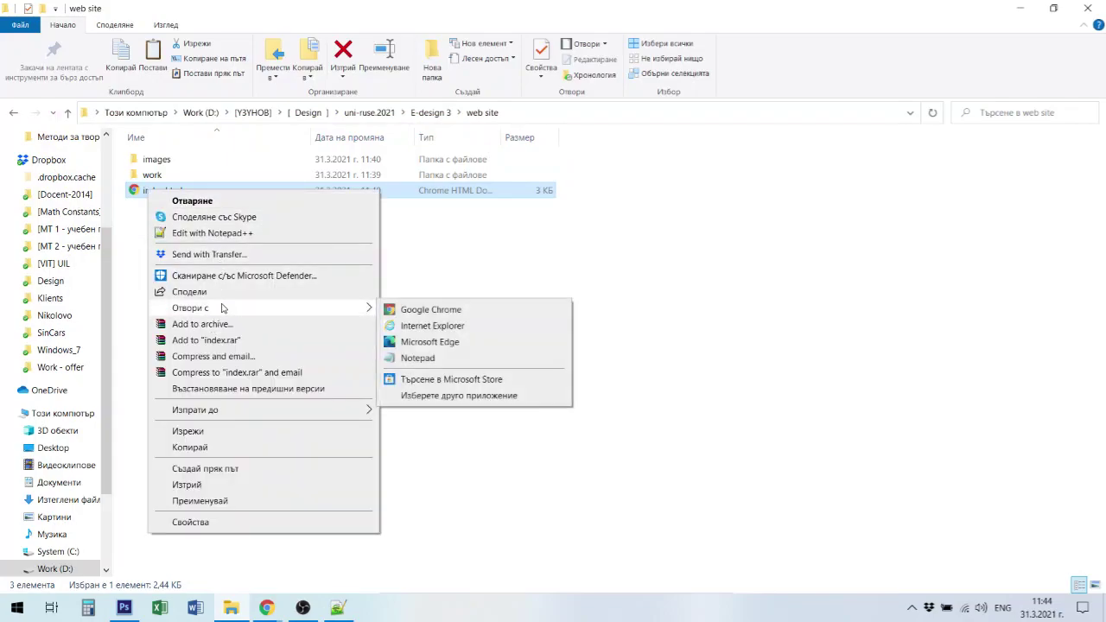
pyautogui.click(795, 188)
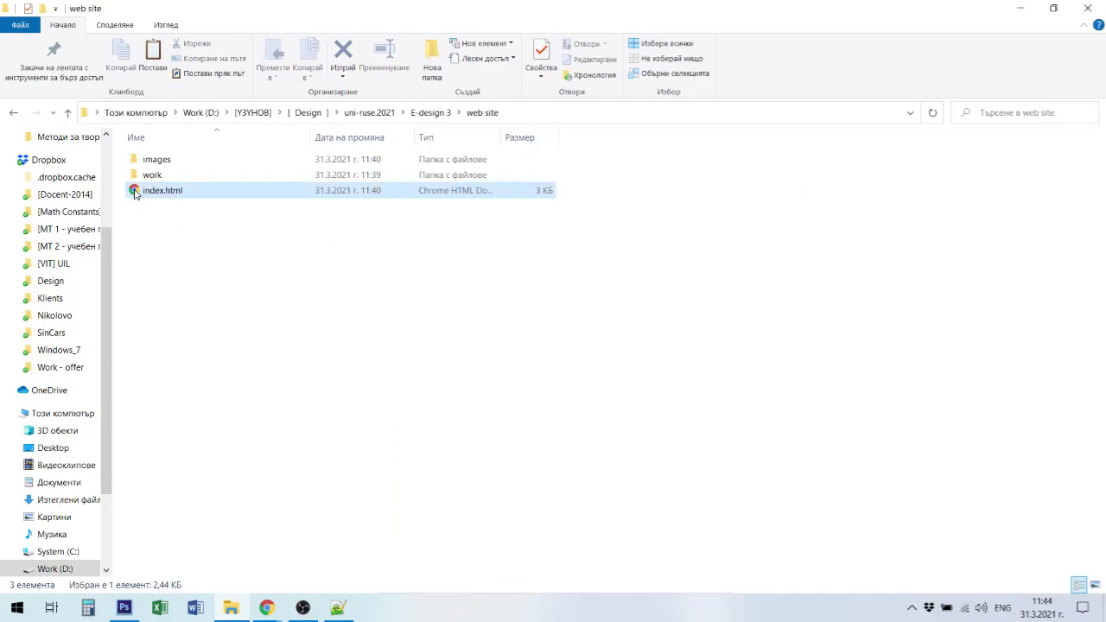
pyautogui.rightClick(134, 191)
pyautogui.moveTo(344, 312)
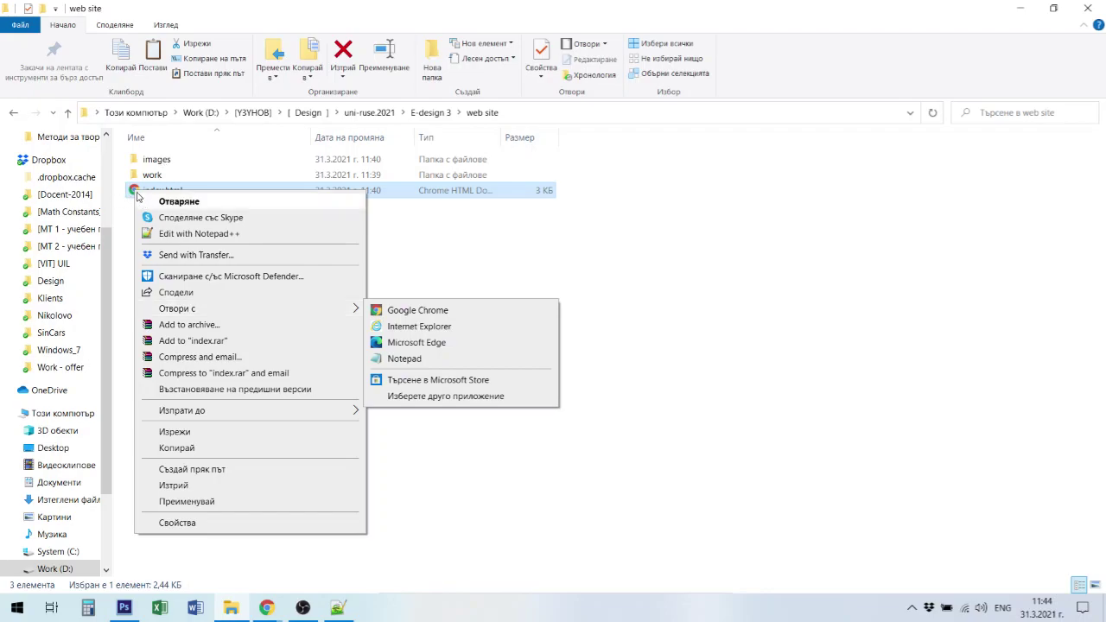
pyautogui.click(662, 303)
pyautogui.click(175, 197)
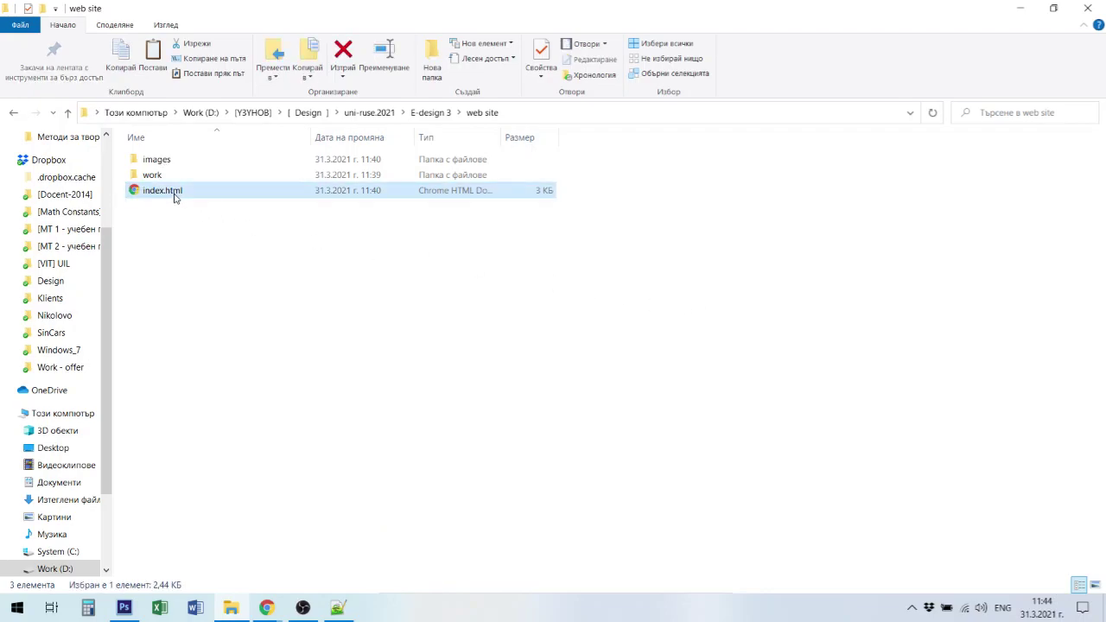
# Set Google Chrome as the default application for .html files through index.html's open-with options, and close the duplicate index page it opens.
pyautogui.rightClick(175, 196)
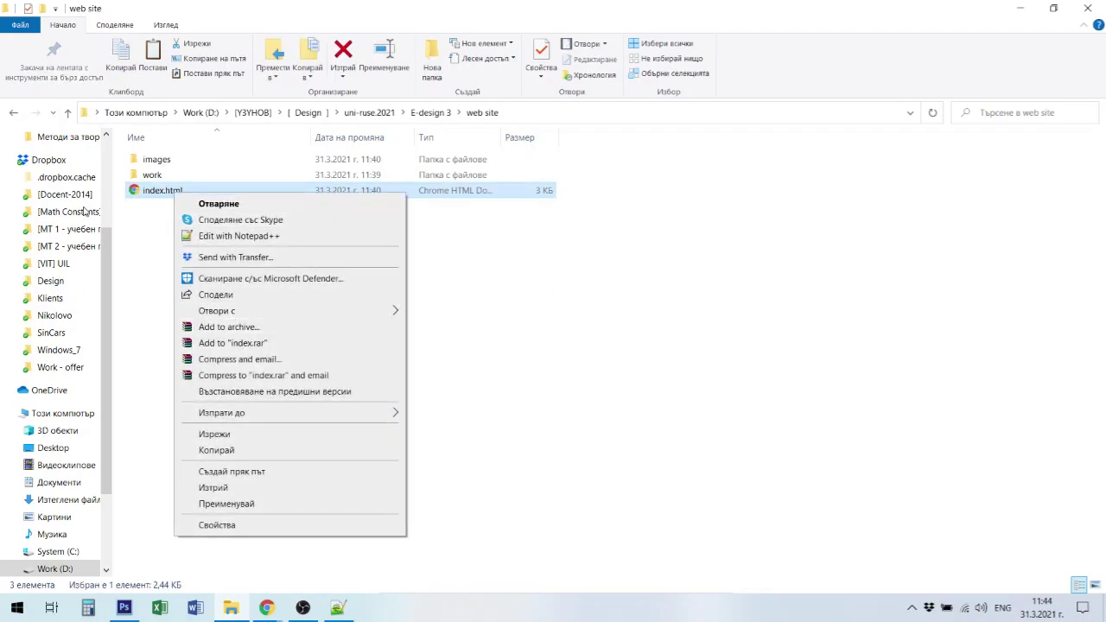
pyautogui.moveTo(223, 314)
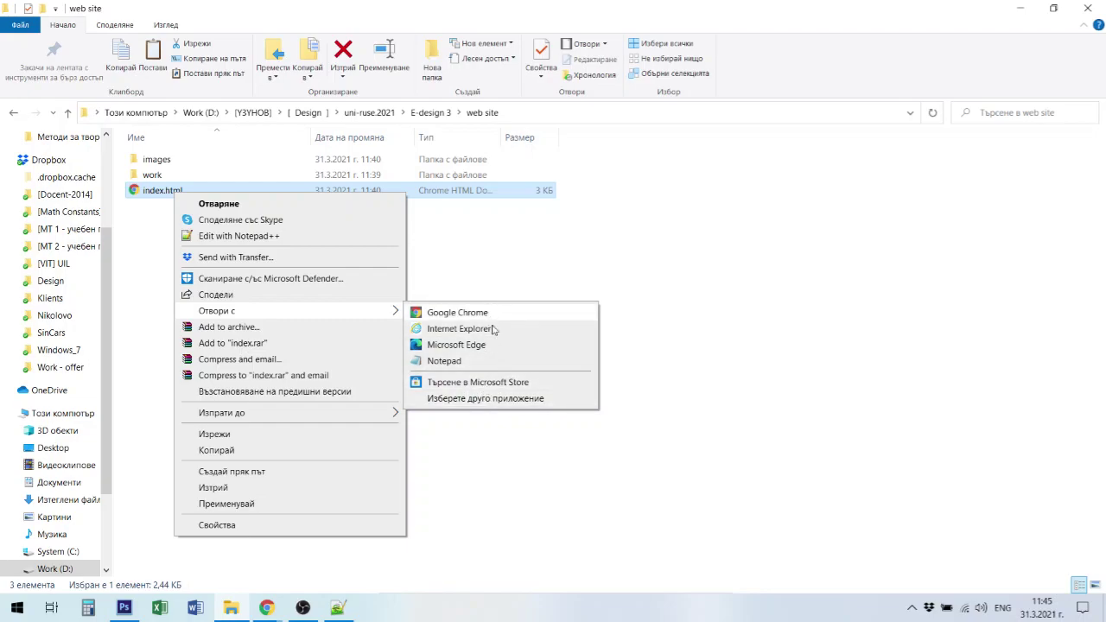
pyautogui.click(491, 398)
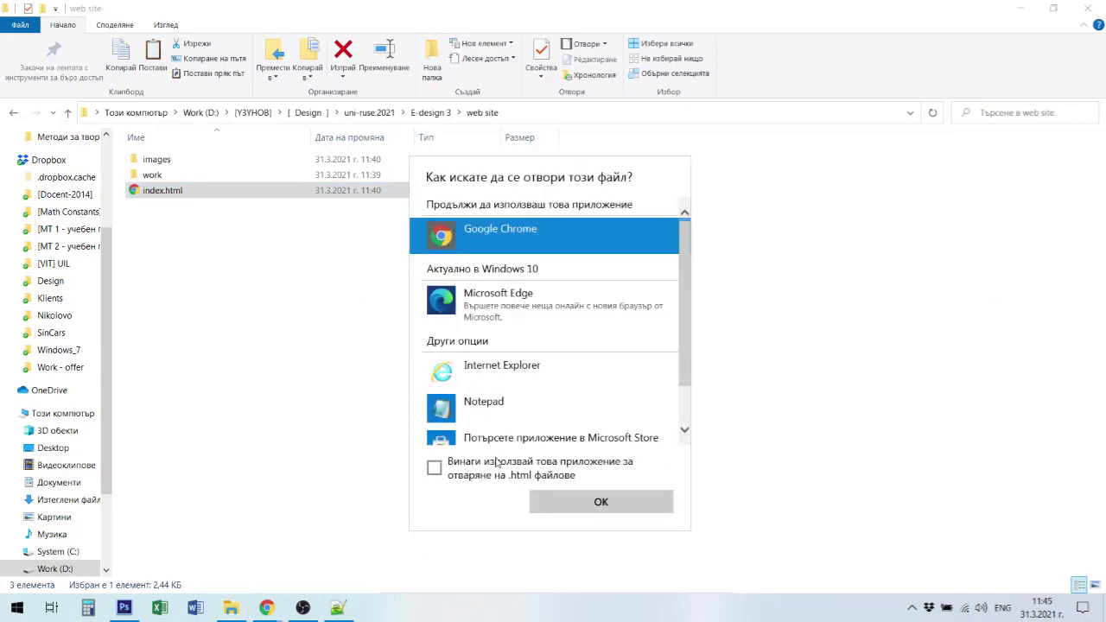
pyautogui.click(433, 469)
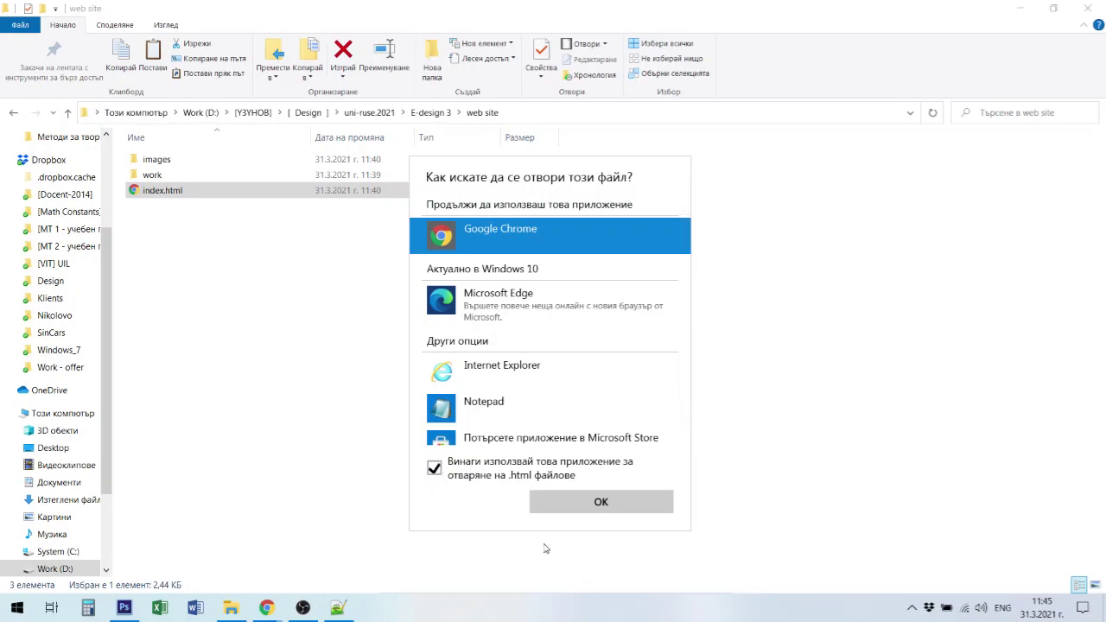
pyautogui.click(615, 506)
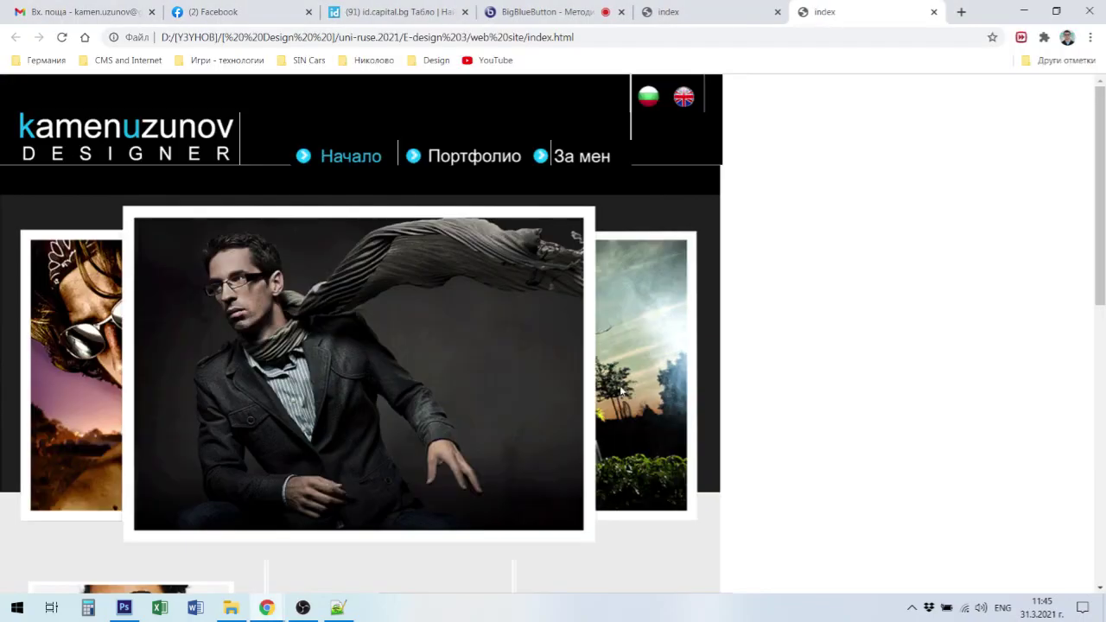
pyautogui.click(933, 12)
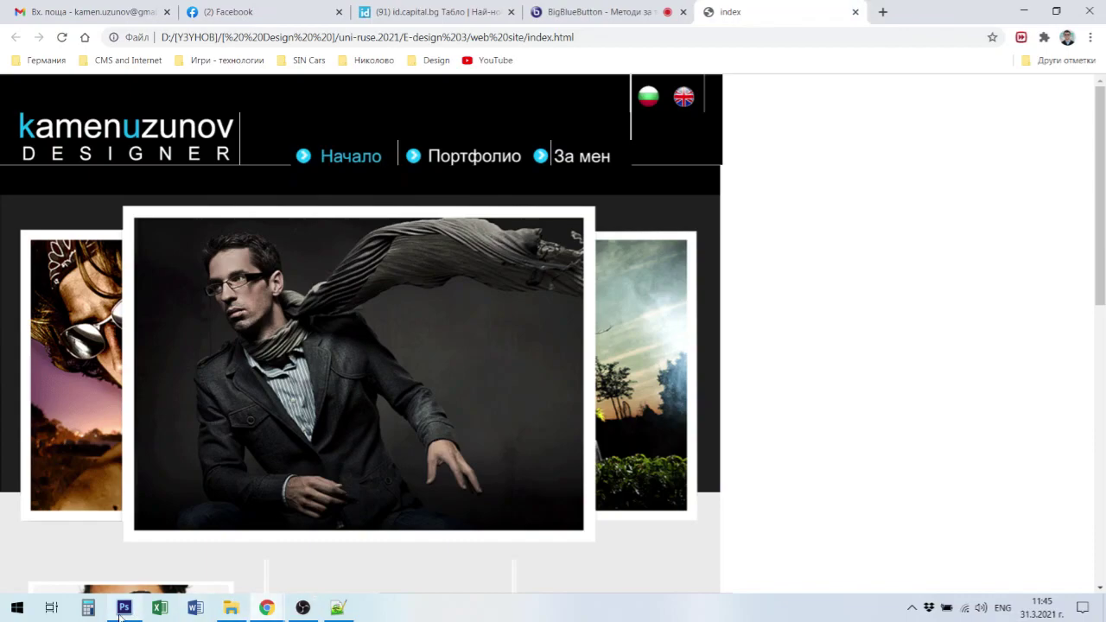
# Switch to File Explorer, open index.html from the web site folder in Notepad, and maximize its window.
pyautogui.click(231, 608)
pyautogui.rightClick(179, 259)
pyautogui.click(161, 191)
pyautogui.rightClick(161, 193)
pyautogui.moveTo(259, 308)
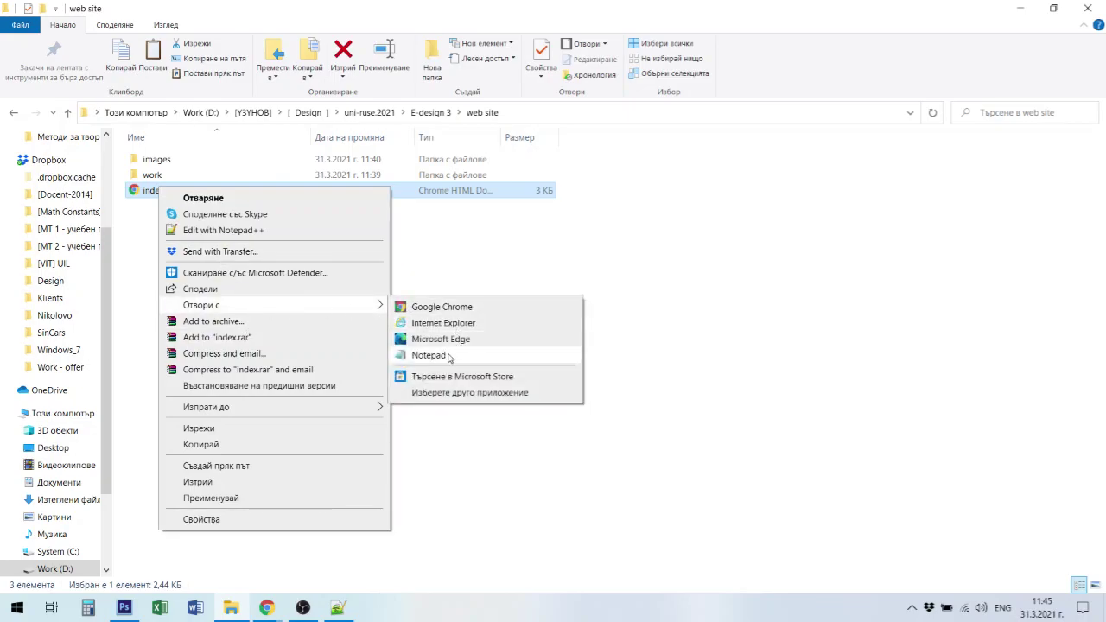
pyautogui.click(454, 355)
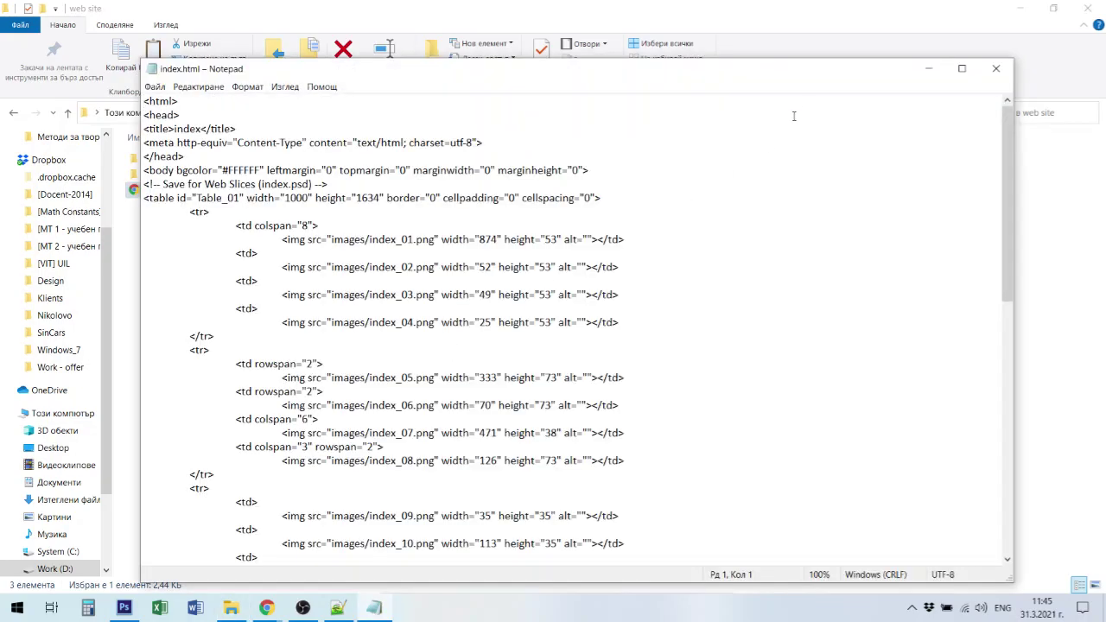
pyautogui.doubleClick(803, 69)
# Examine the HTML code in Notepad, highlighting the first two table rows and the first td cell with colspan 8.
pyautogui.scroll(-5, 24, 166)
pyautogui.scroll(5, 12, 165)
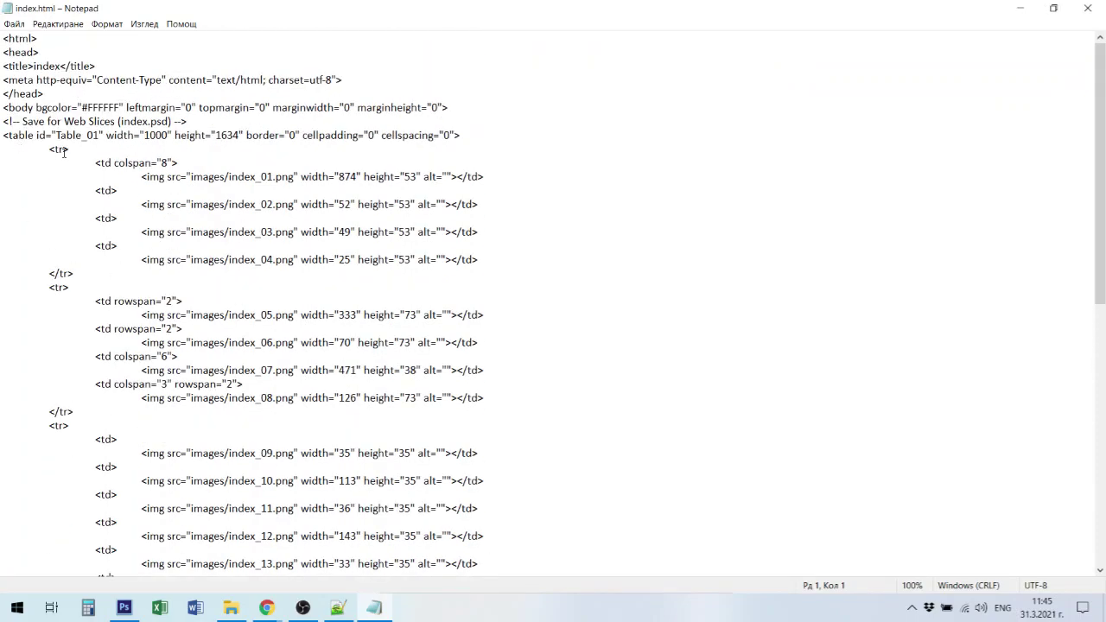
pyautogui.moveTo(55, 149); pyautogui.dragTo(84, 269)
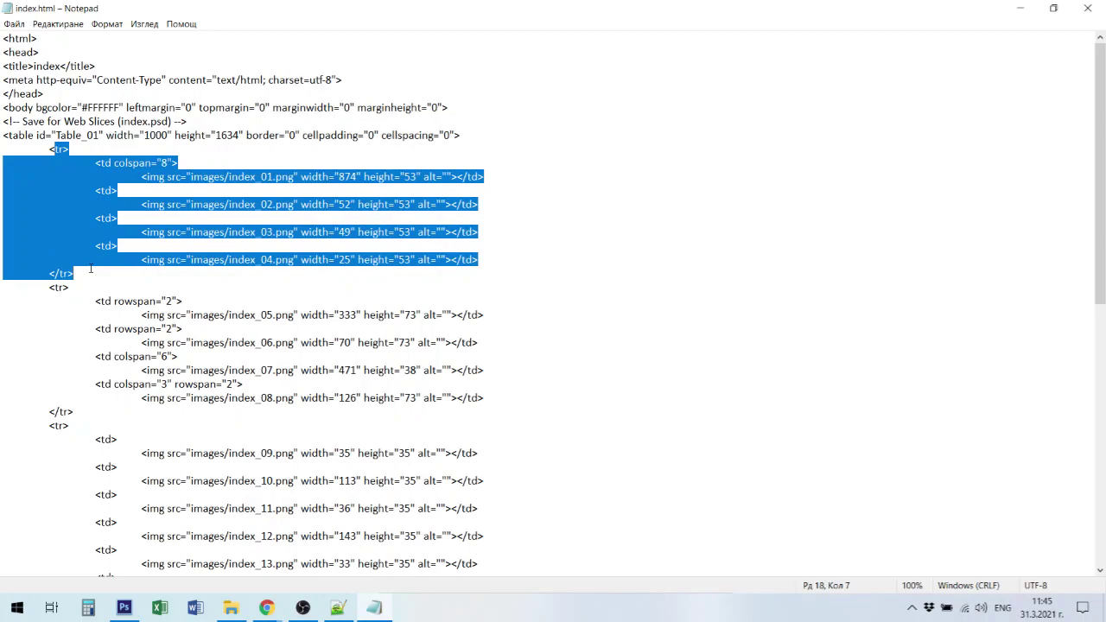
pyautogui.moveTo(46, 287); pyautogui.dragTo(149, 411)
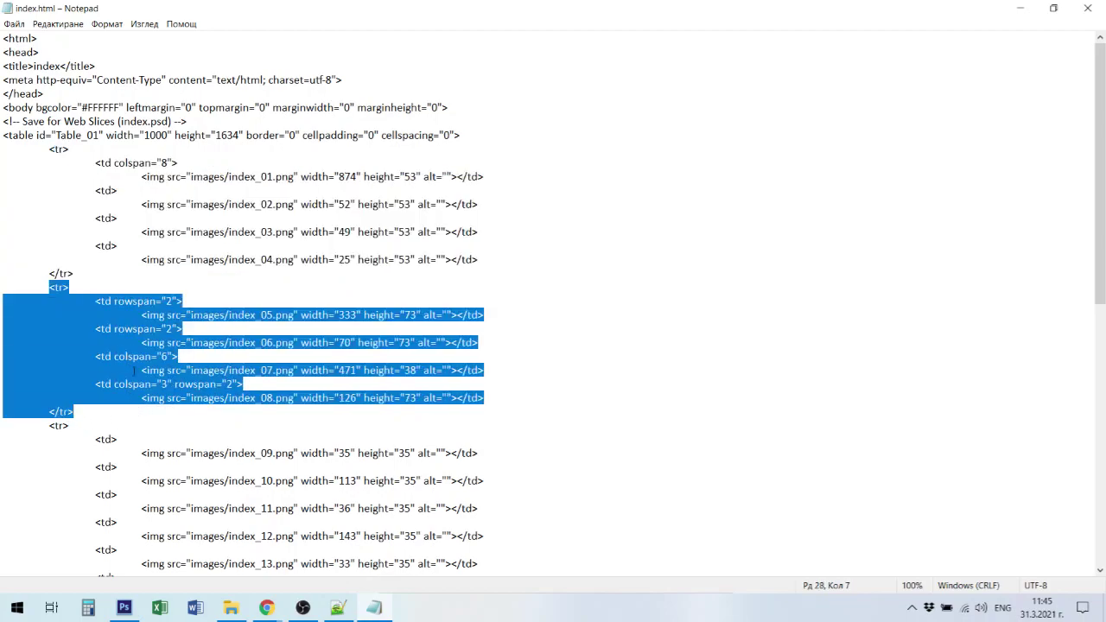
pyautogui.moveTo(96, 162); pyautogui.dragTo(500, 170)
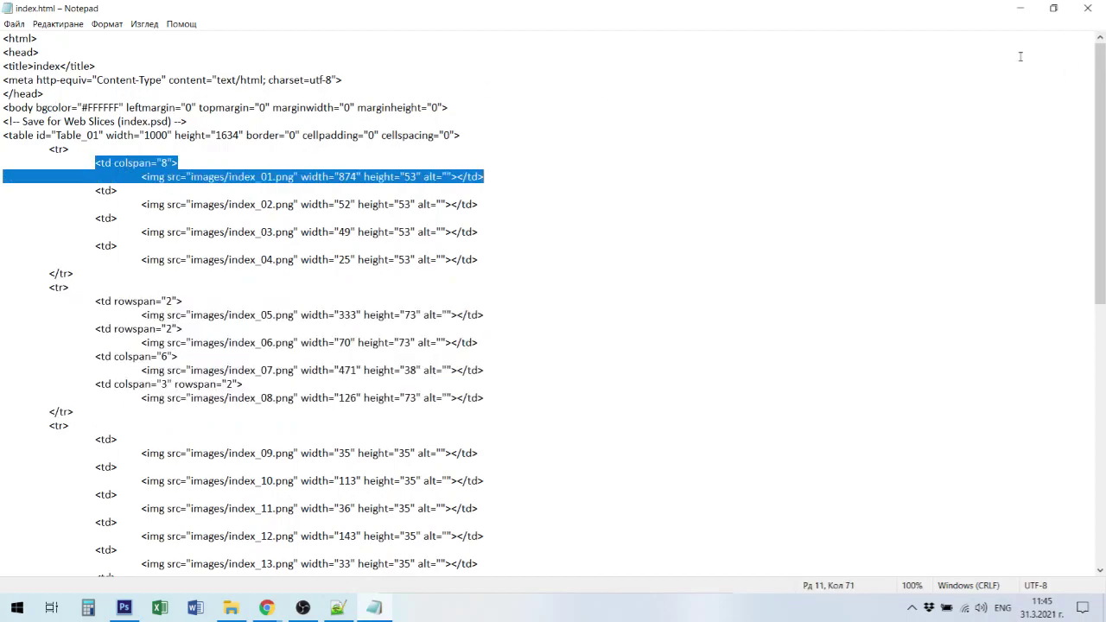
# Switch to Notepad++, unfold the table block of index.html to inspect its rows, and collapse the body block.
pyautogui.click(338, 608)
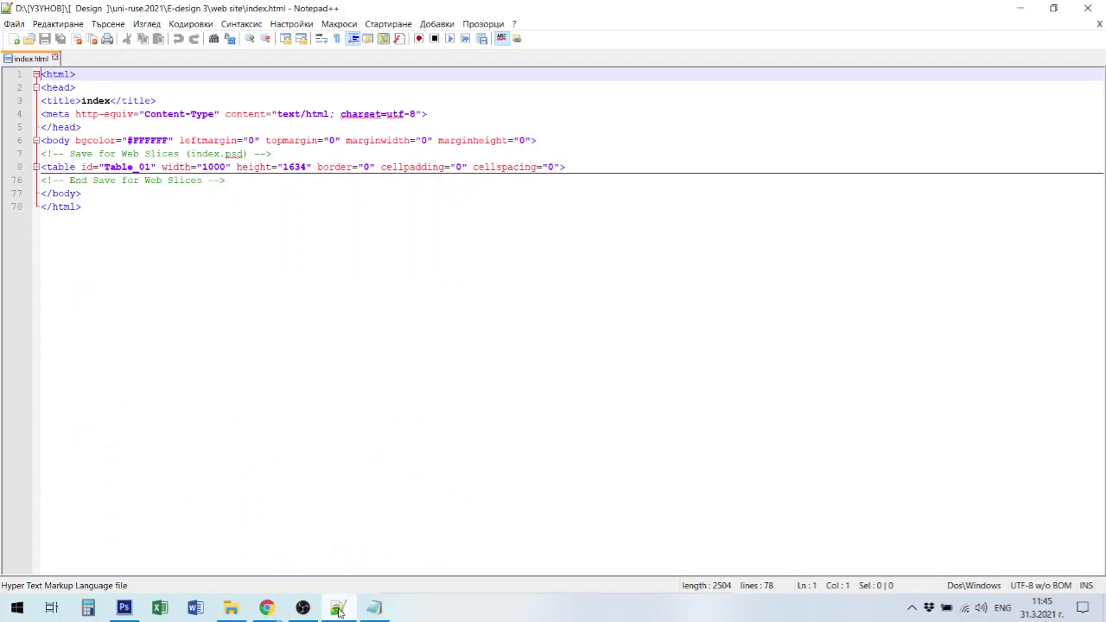
pyautogui.click(34, 172)
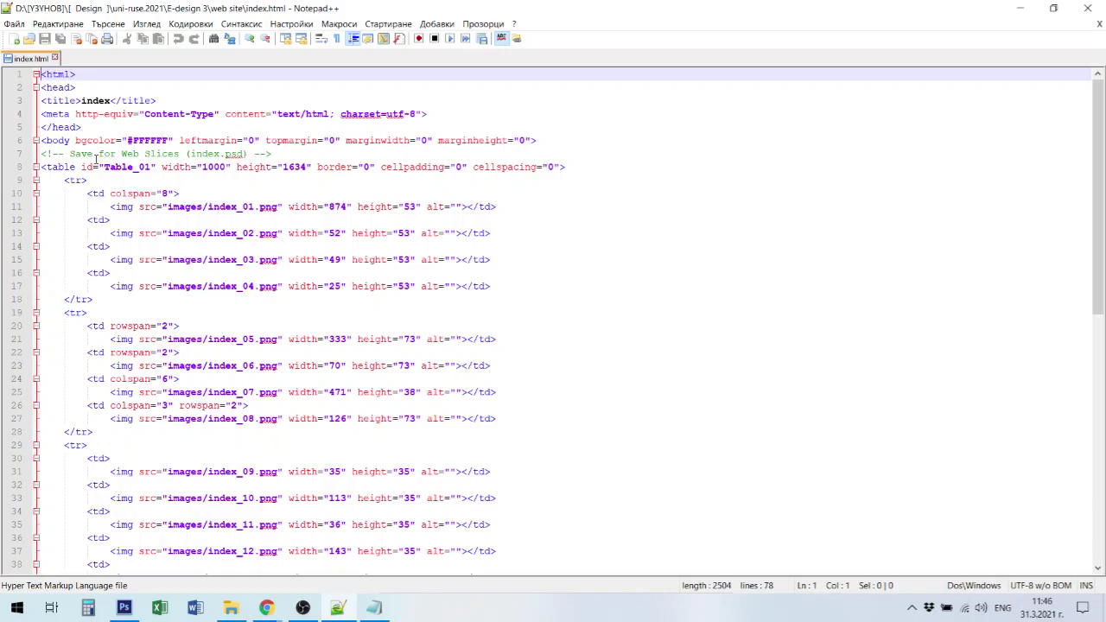
pyautogui.click(36, 140)
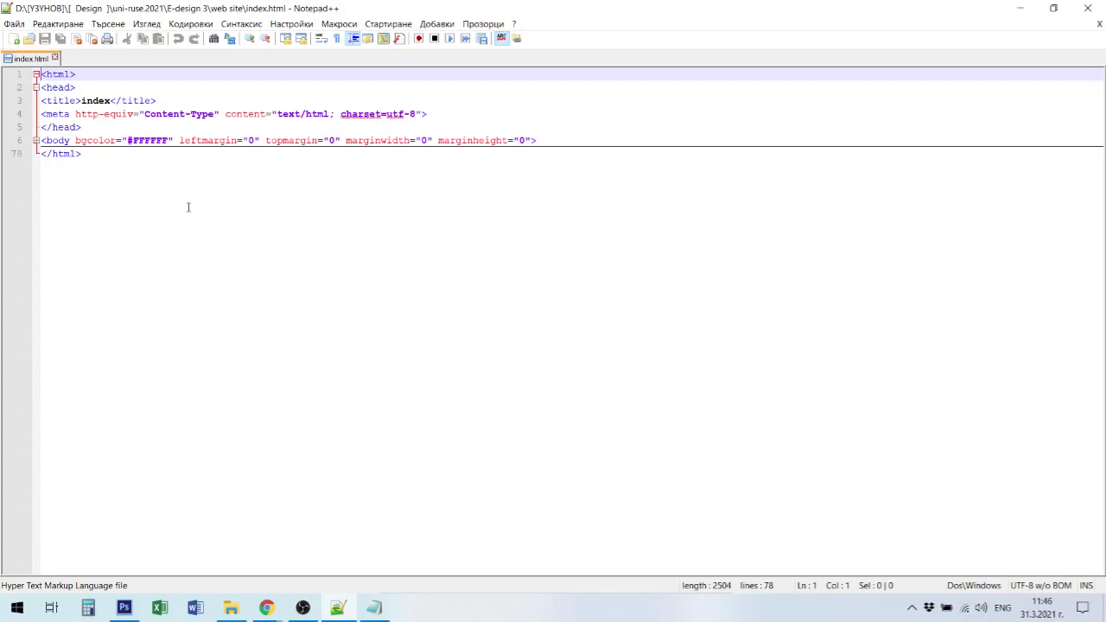
# Create a new blank document and choose Hyper Text Markup Language file as its save type in the web site folder.
pyautogui.click(14, 40)
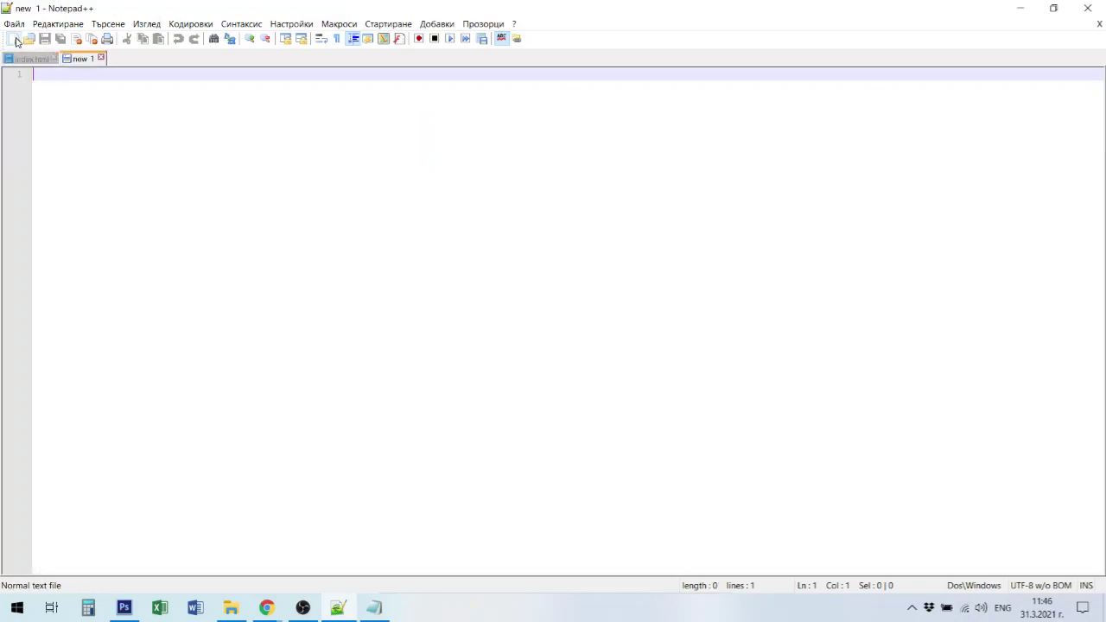
pyautogui.click(17, 24)
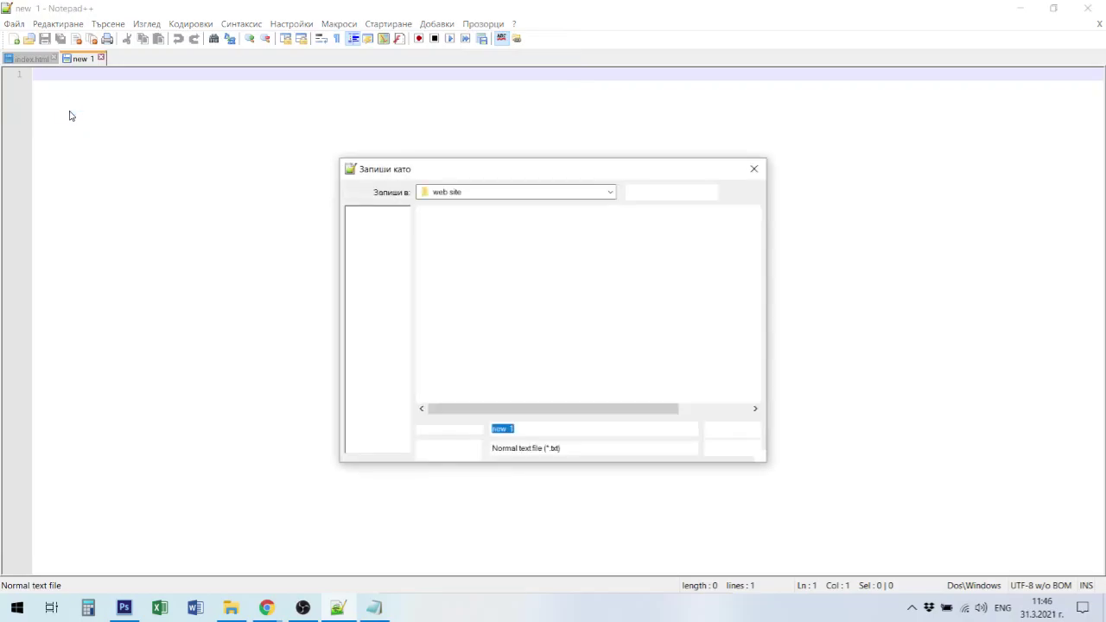
pyautogui.click(583, 453)
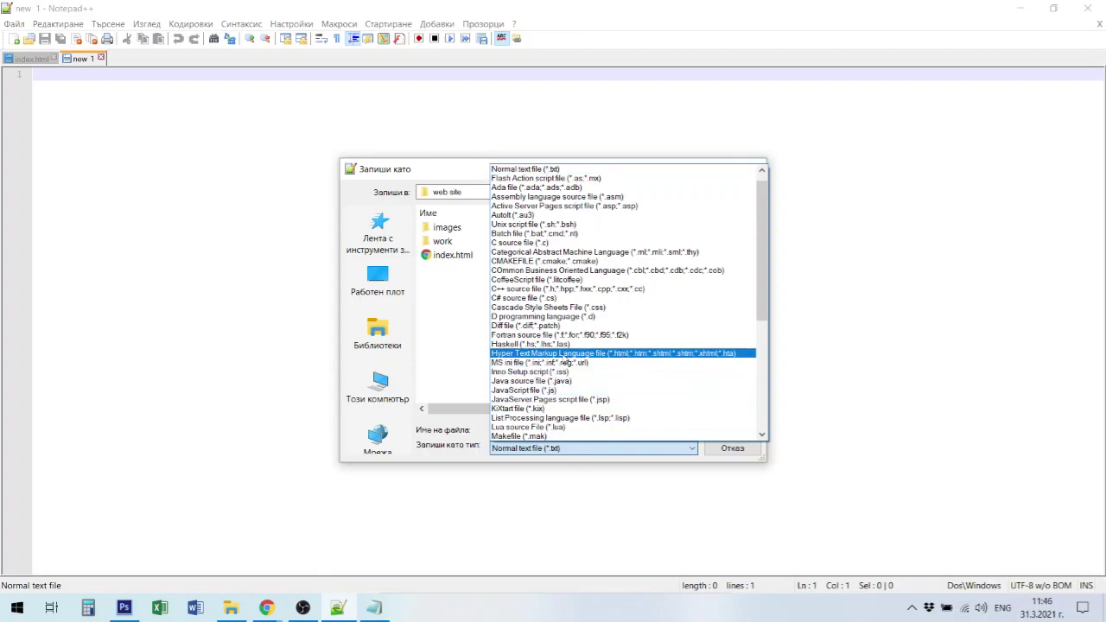
pyautogui.click(588, 354)
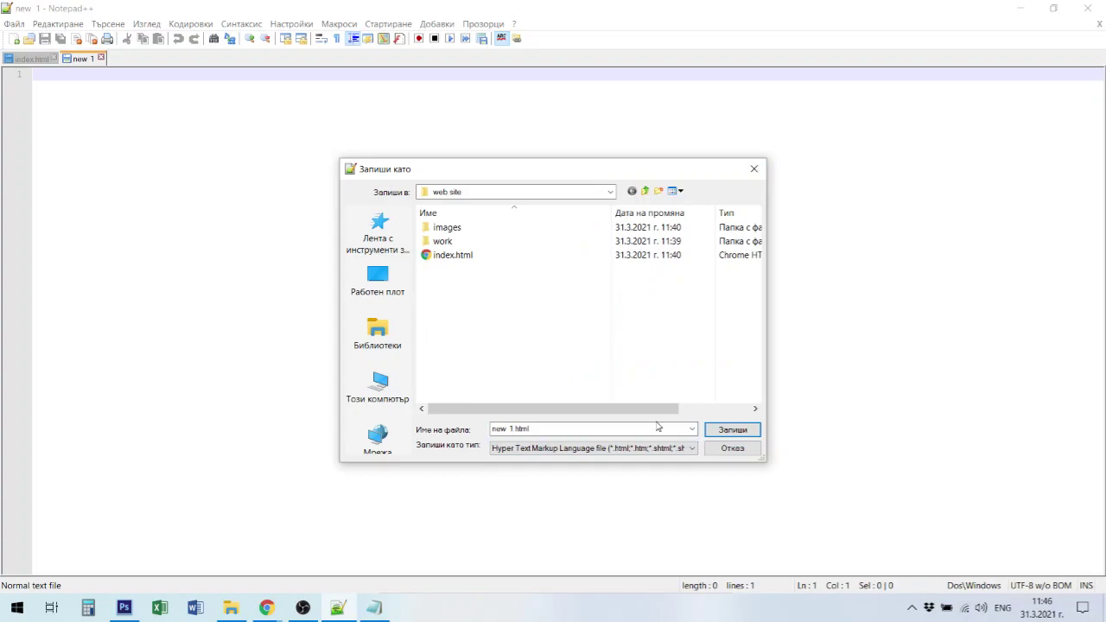